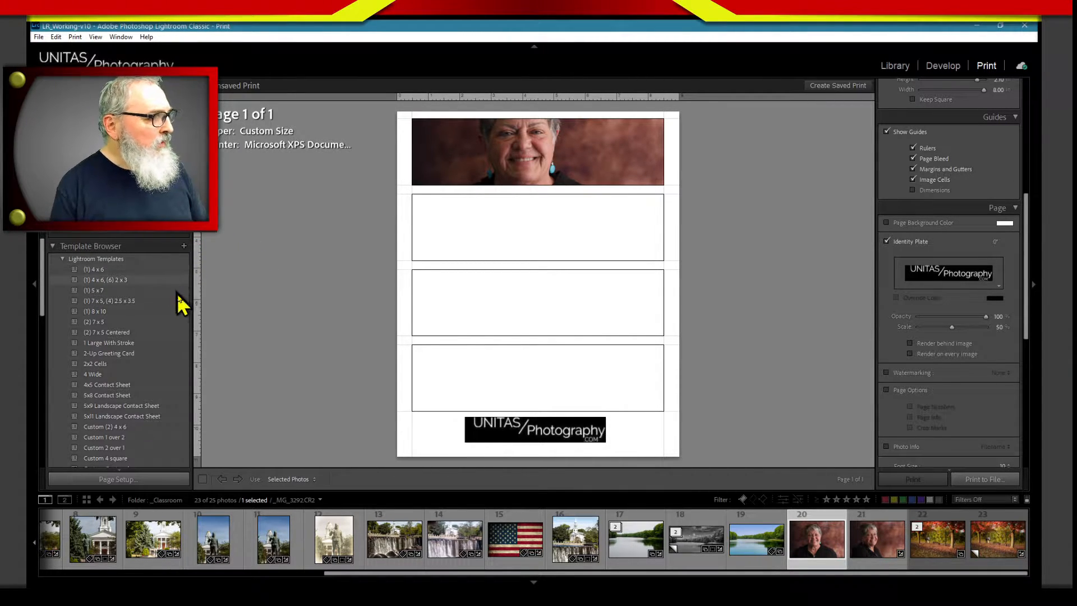
# Try the 2-Up Greeting Card and 4x5 Contact Sheet templates, filling the contact sheet with photos 8 through 17 from the filmstrip.
pyautogui.click(137, 353)
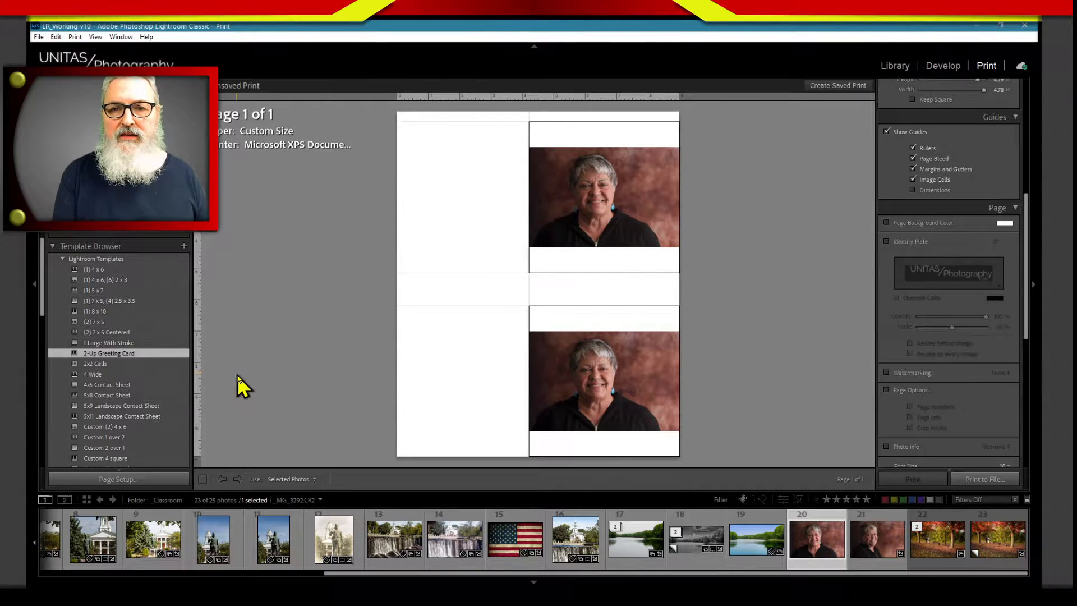
pyautogui.click(108, 384)
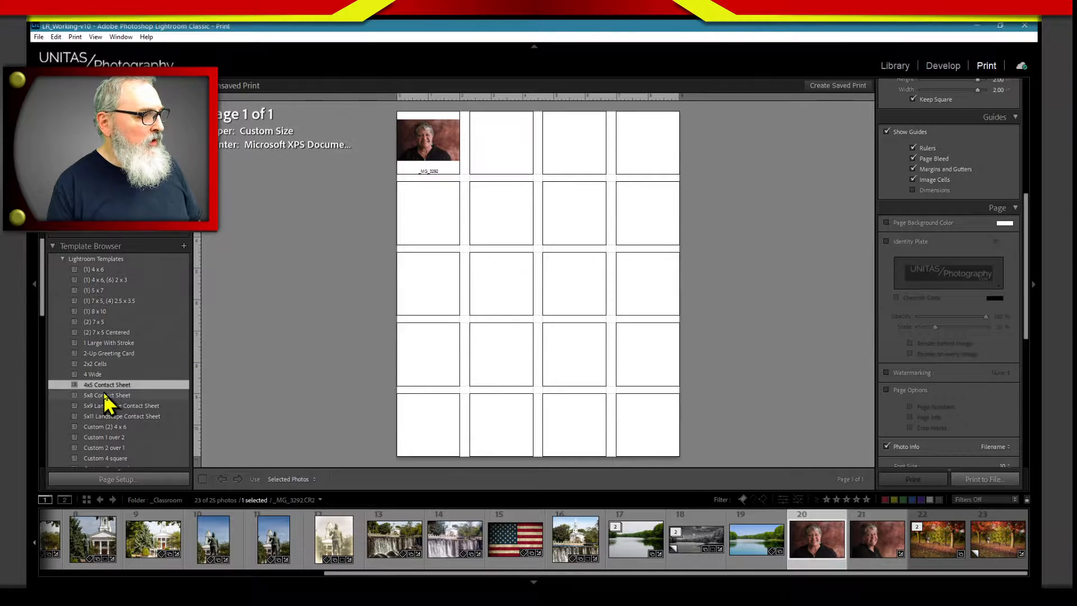
pyautogui.click(98, 537)
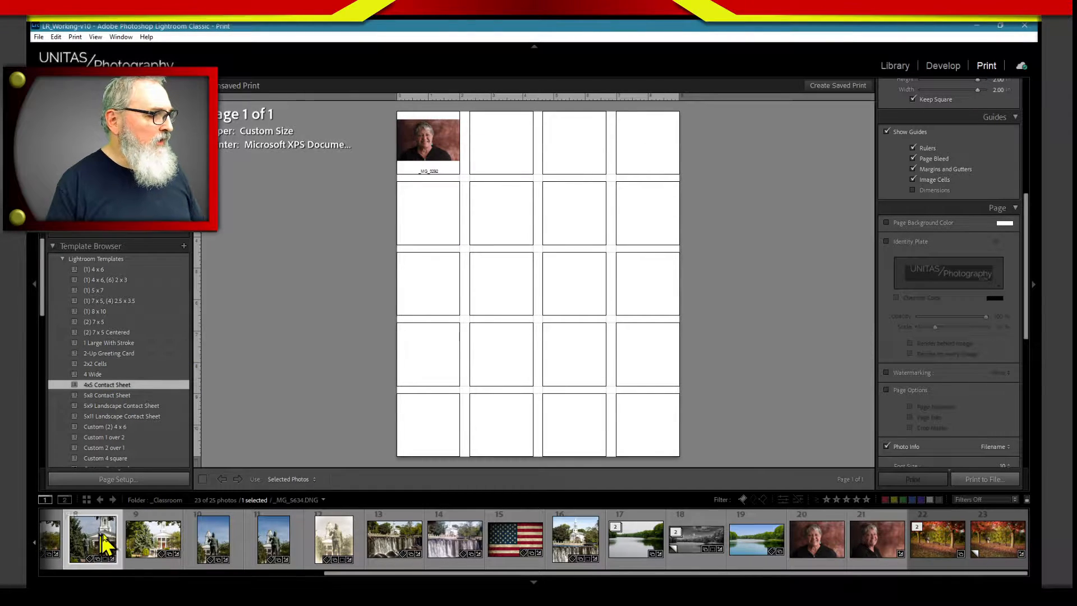
pyautogui.keyDown('shift'); pyautogui.click(645, 544); pyautogui.keyUp('shift')
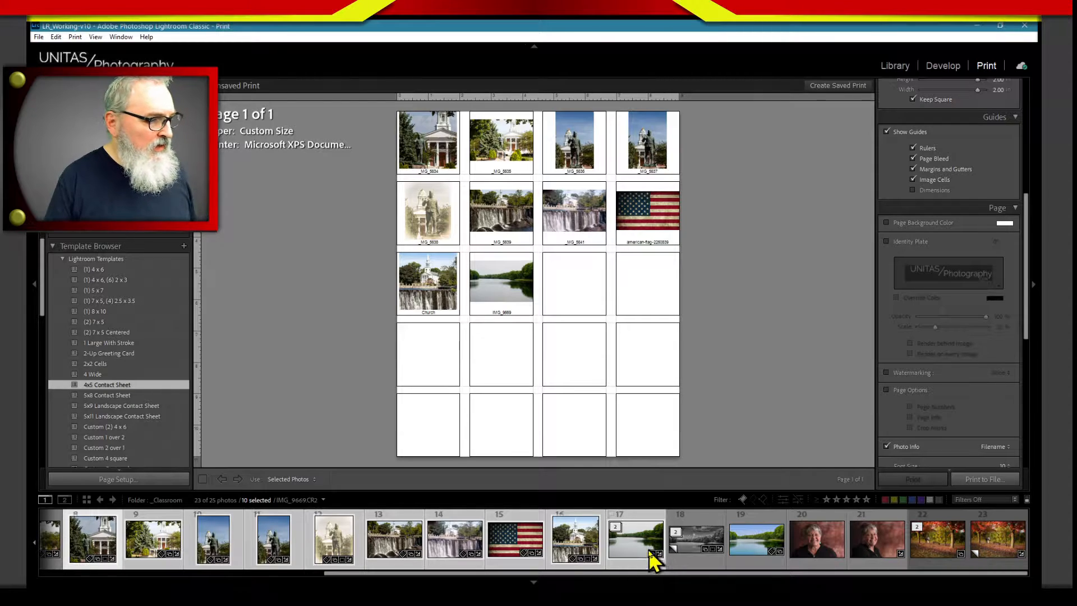
pyautogui.click(469, 545)
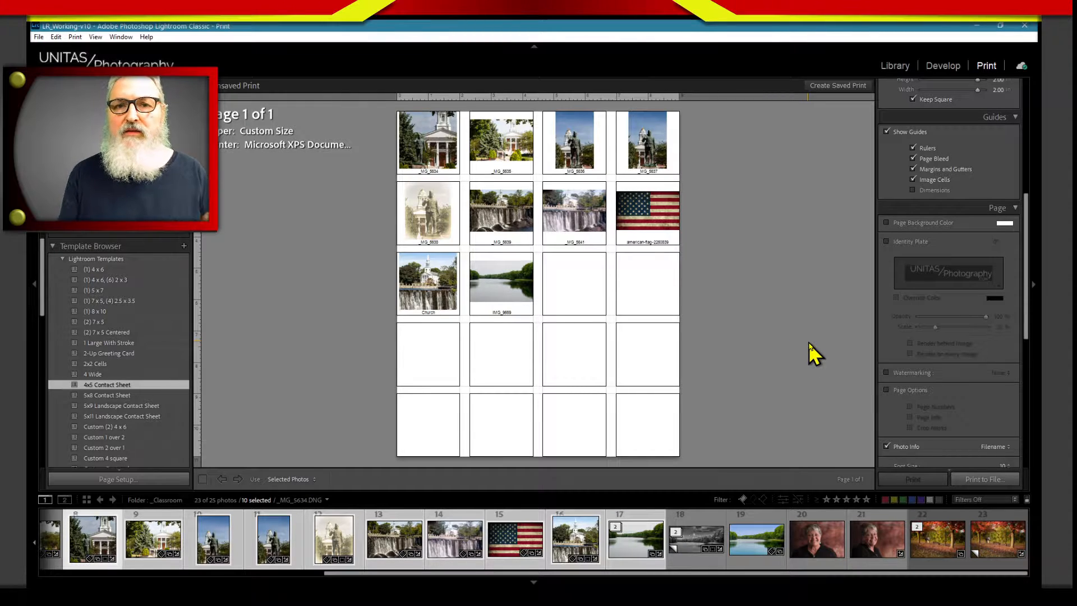
# Preview the 5x9 Landscape Contact Sheet, apply the (2) 7 x 5 Centered template, and fill it with only the statue photo number 11.
pyautogui.click(161, 399)
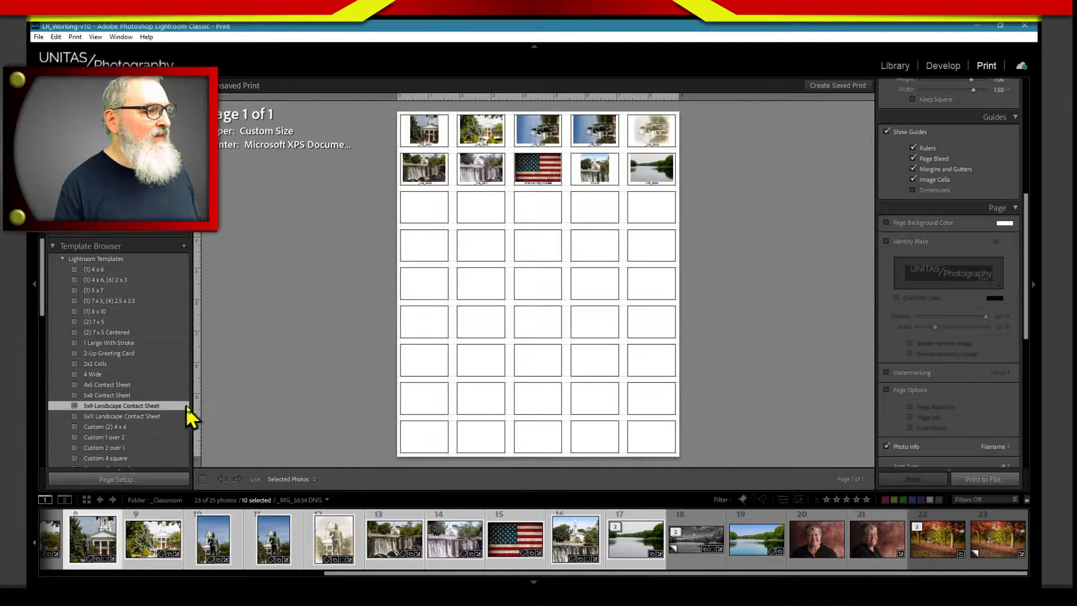
pyautogui.click(130, 333)
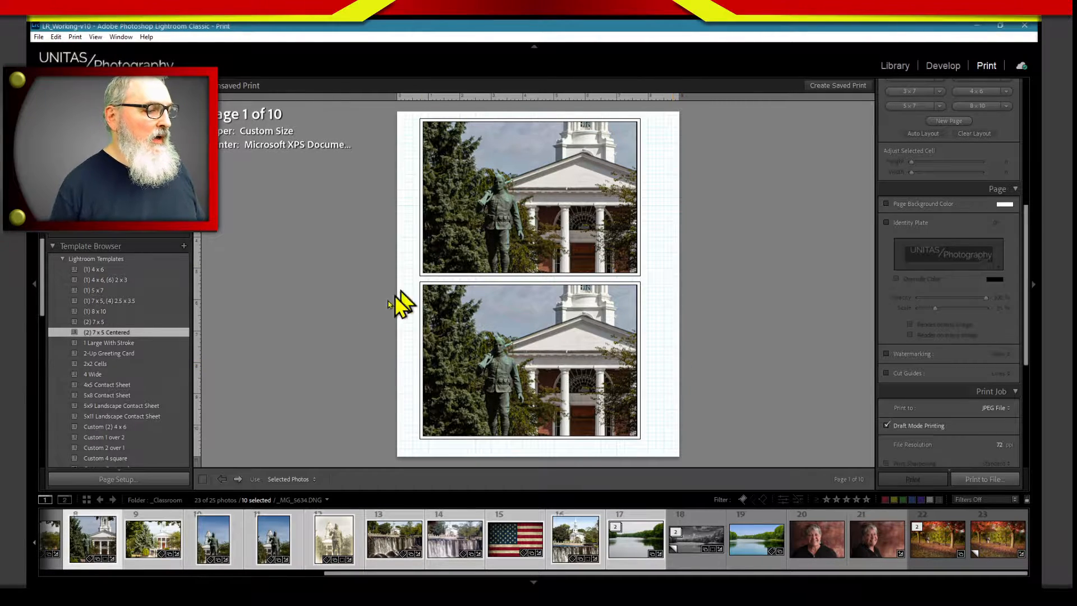
pyautogui.click(155, 533)
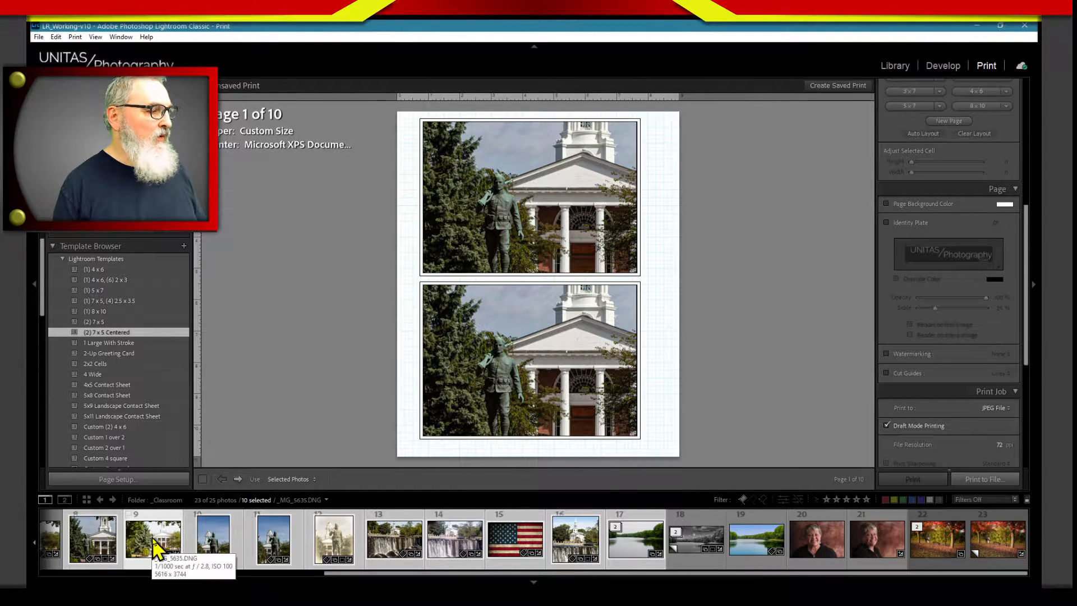
pyautogui.click(159, 527)
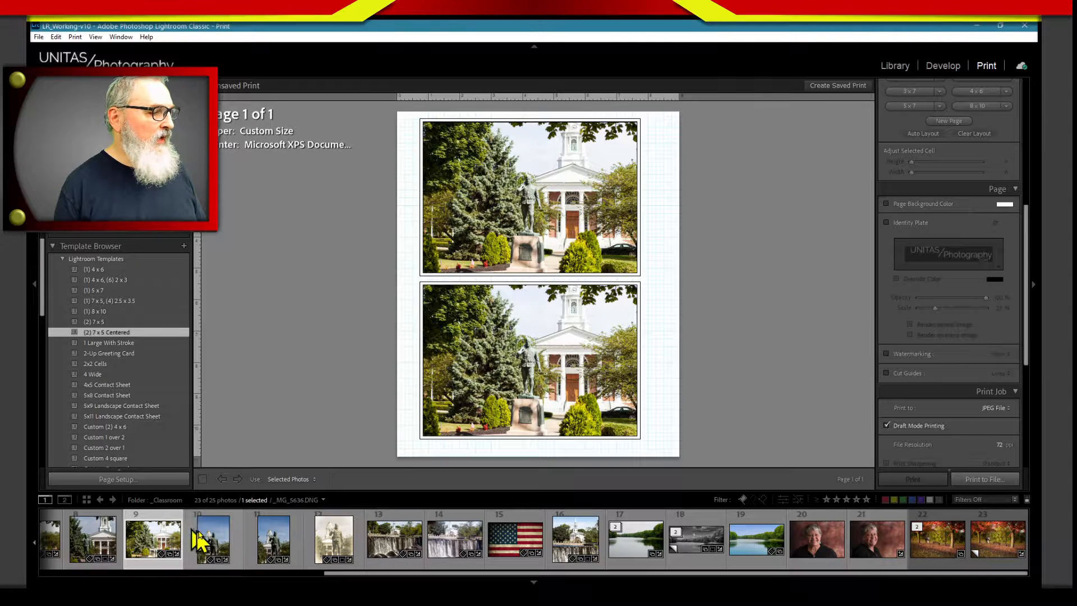
pyautogui.click(218, 544)
pyautogui.click(275, 541)
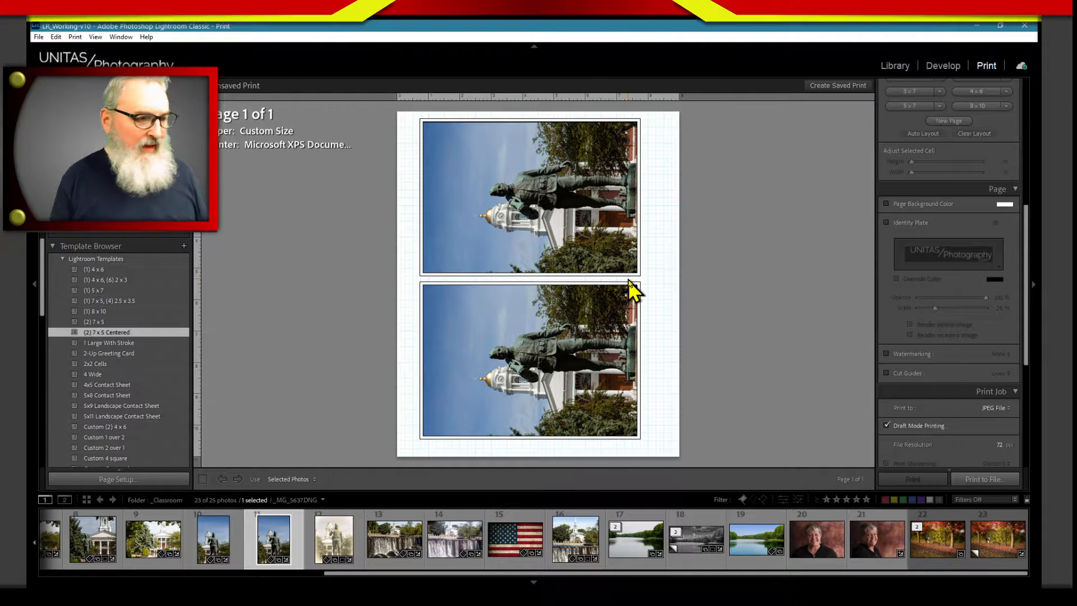
# Try the identity plate on the page, move it between the two photos toward the page's right edge, and remove it.
pyautogui.click(887, 223)
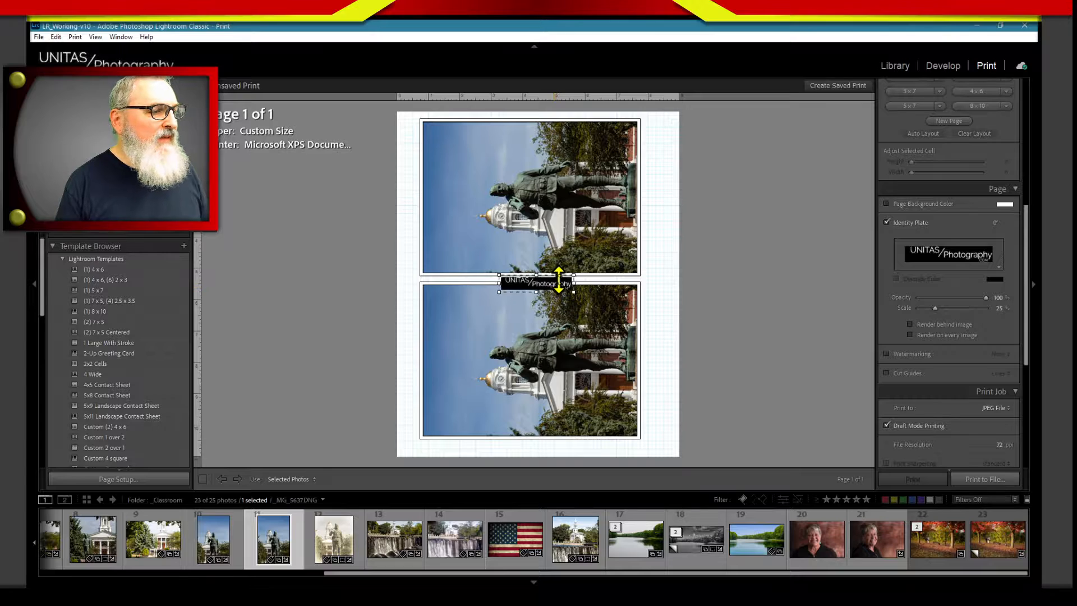
pyautogui.moveTo(559, 279); pyautogui.dragTo(641, 277)
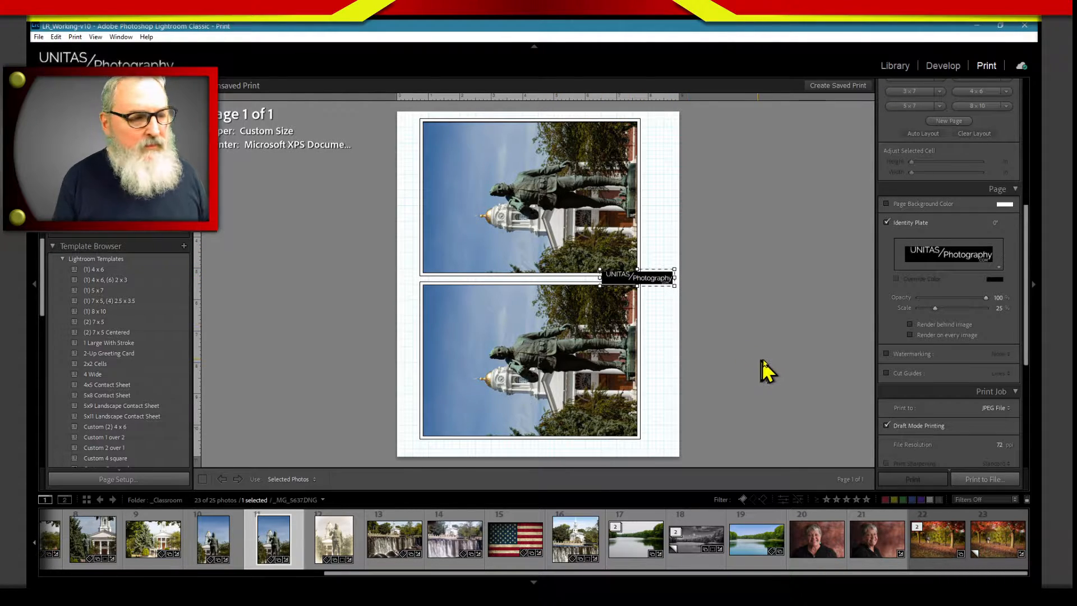
pyautogui.click(888, 224)
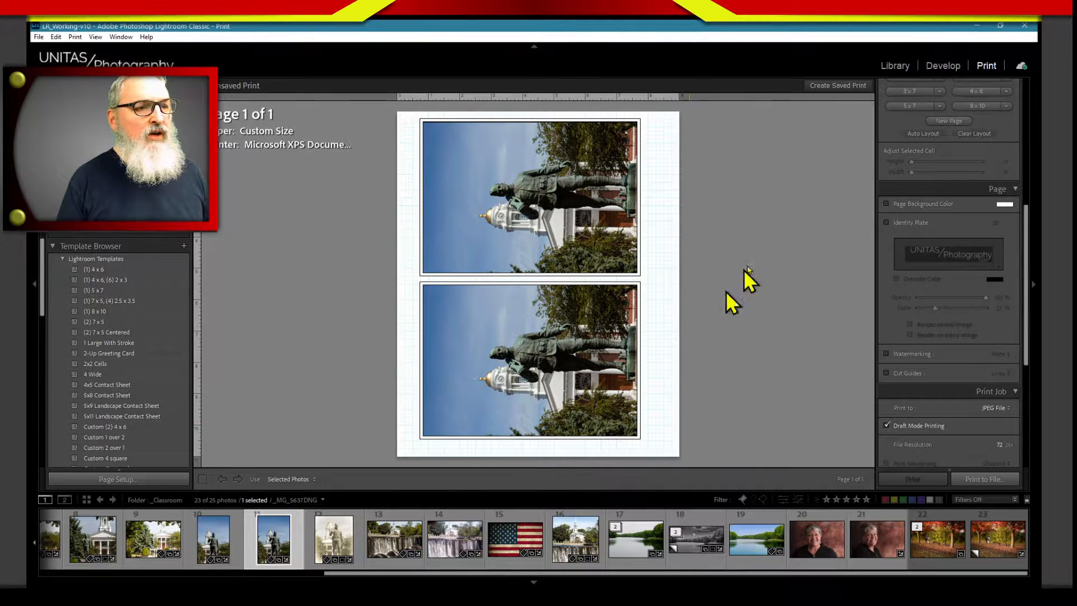
# Add the Book module to the visible modules and open it.
pyautogui.rightClick(855, 65)
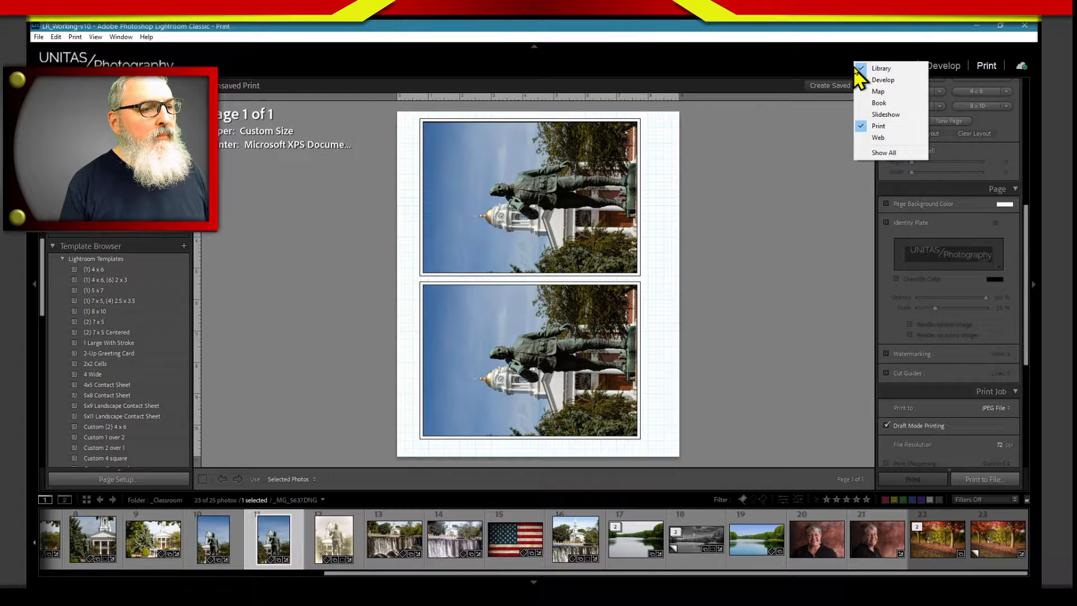
pyautogui.click(885, 104)
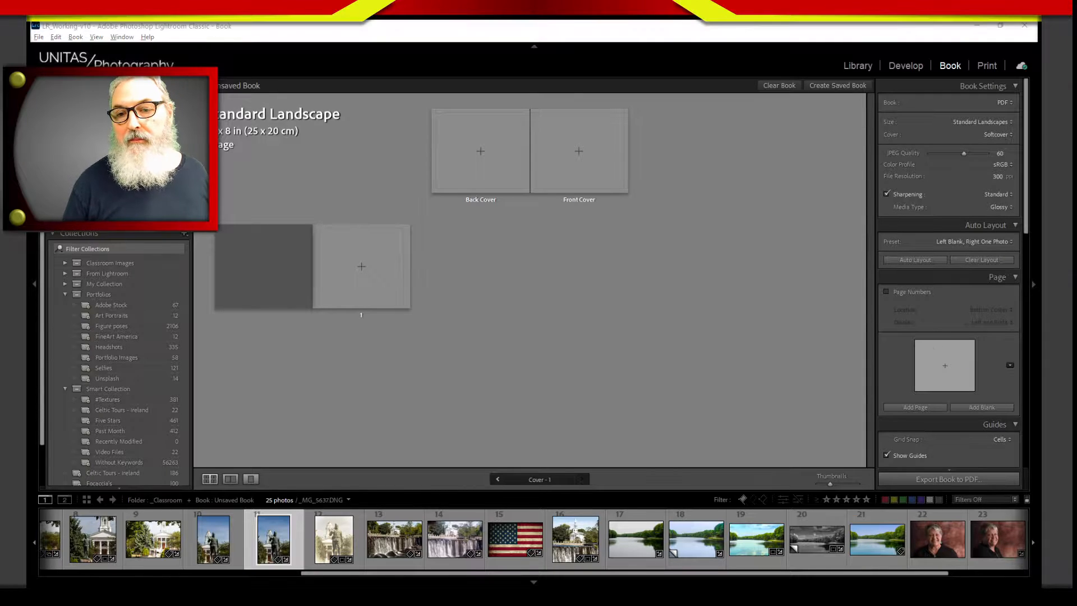
# Switch to Photoshop's Page Layout.psd, collapse the Properties, and hide every layer above the Background.
pyautogui.hotkey('alt', 'Tab')
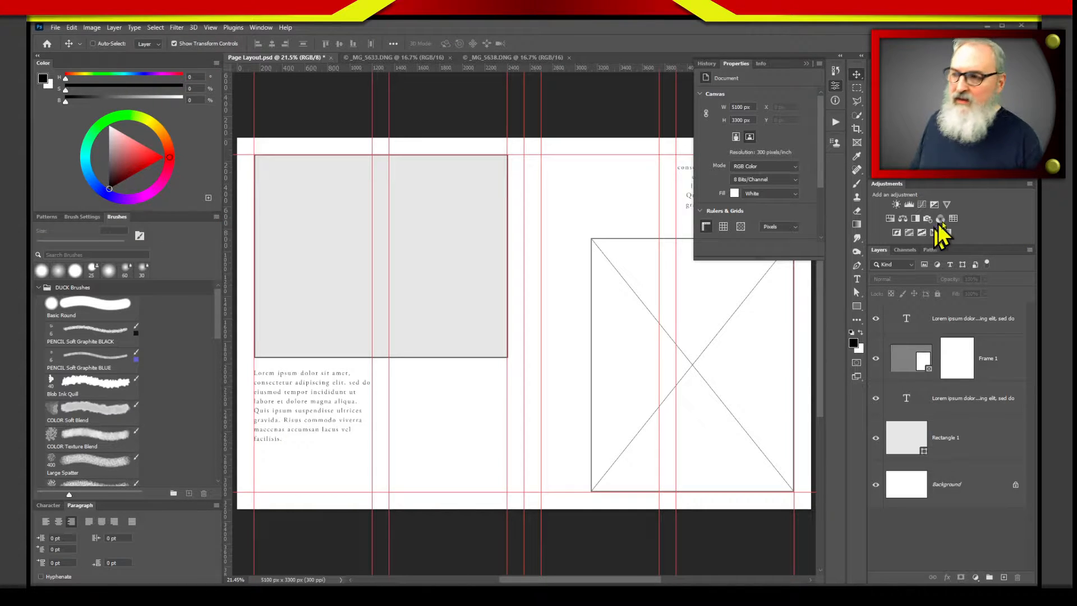
pyautogui.click(806, 63)
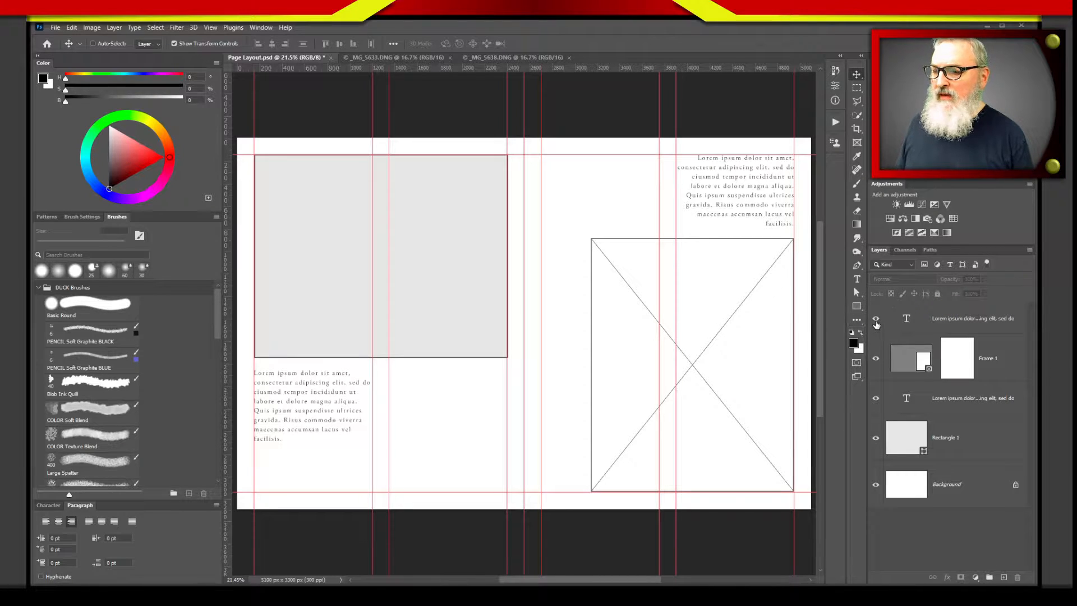
pyautogui.moveTo(876, 321); pyautogui.dragTo(879, 444)
pyautogui.click(876, 402)
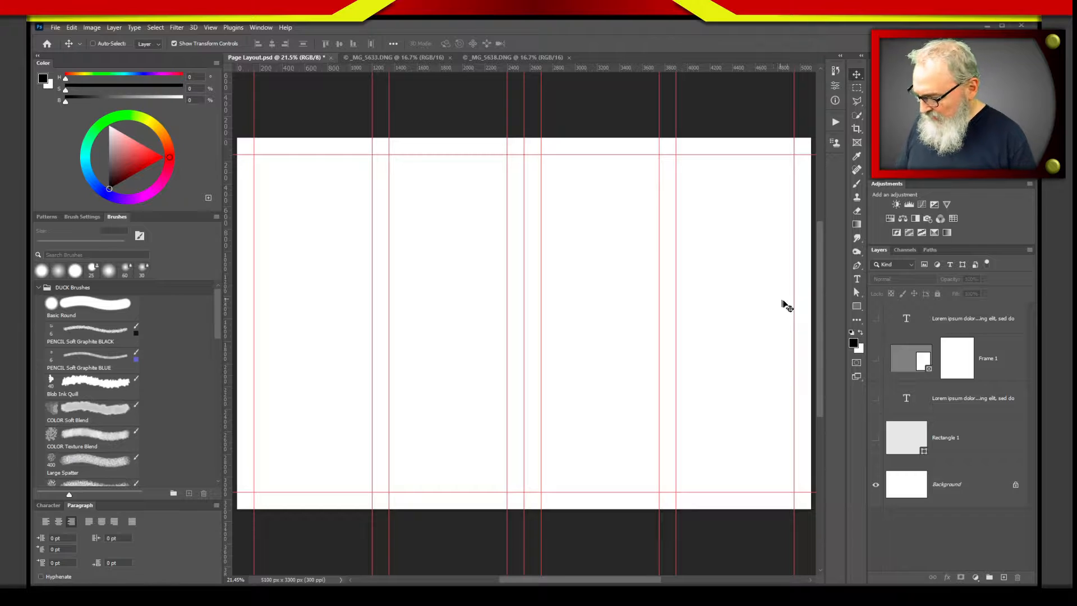
# Hide the layout guides and show them again over the blank page spread.
pyautogui.press('ctrl')
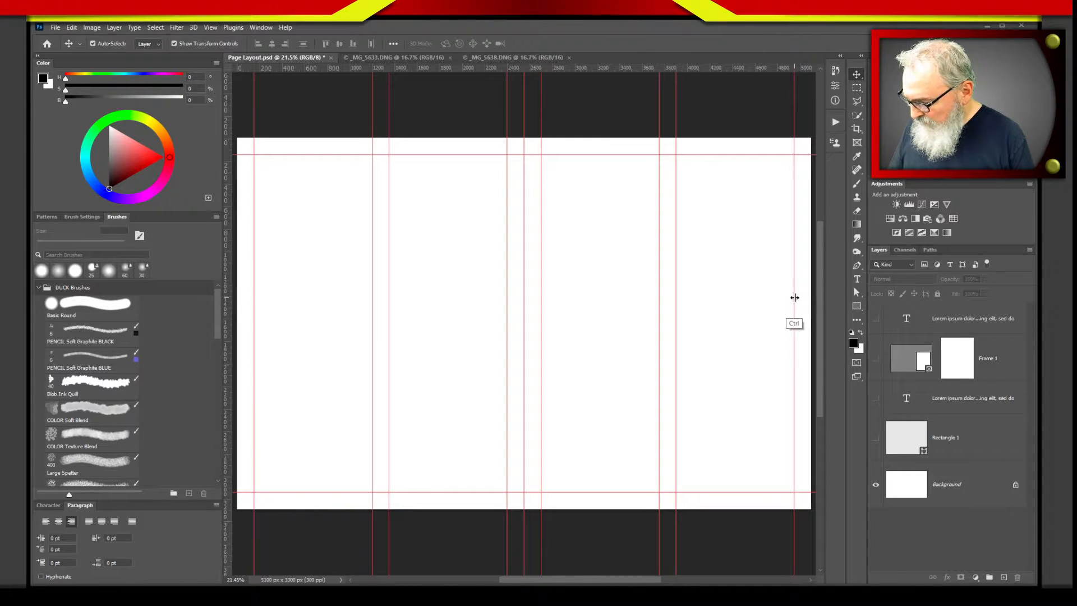
pyautogui.hotkey('ctrl', ';')
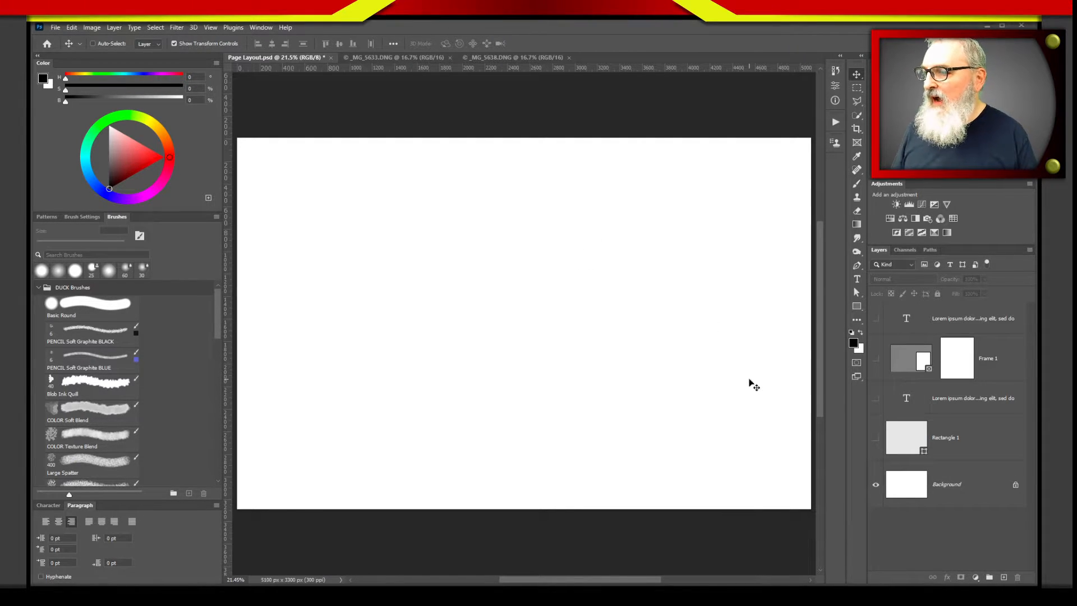
pyautogui.hotkey('ctrl', ';')
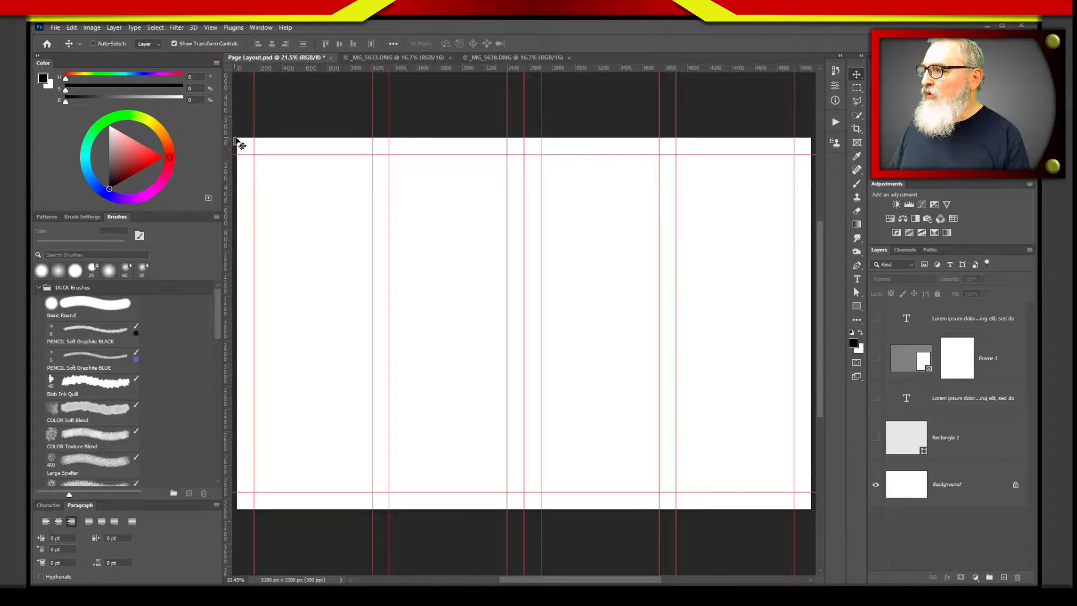
pyautogui.moveTo(231, 151); pyautogui.dragTo(659, 210)
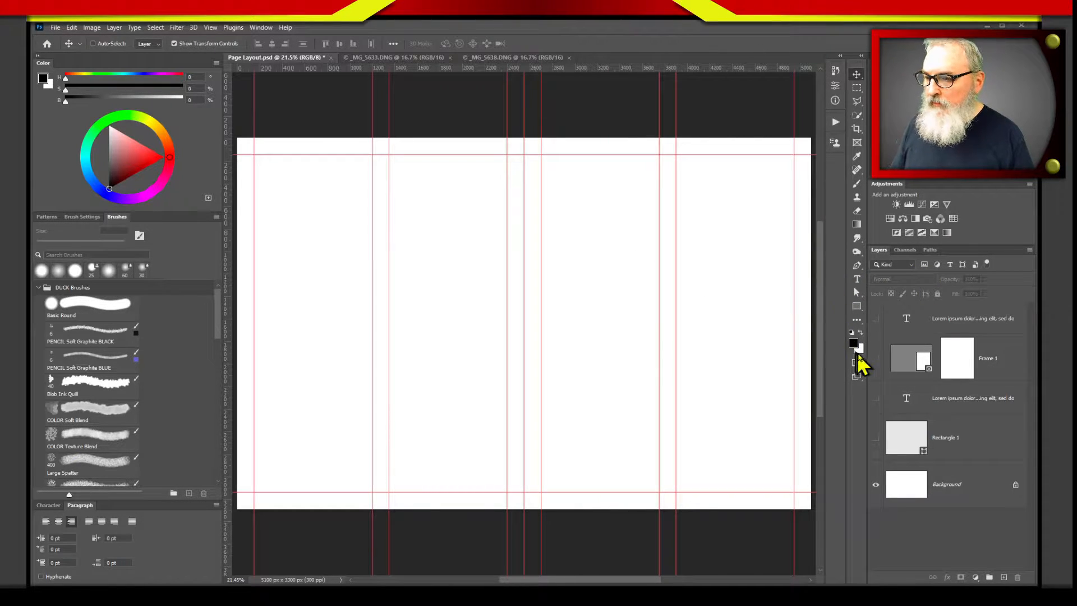
# Display the document's canvas properties with no layer selected, keeping the Page Layout window docked.
pyautogui.click(912, 490)
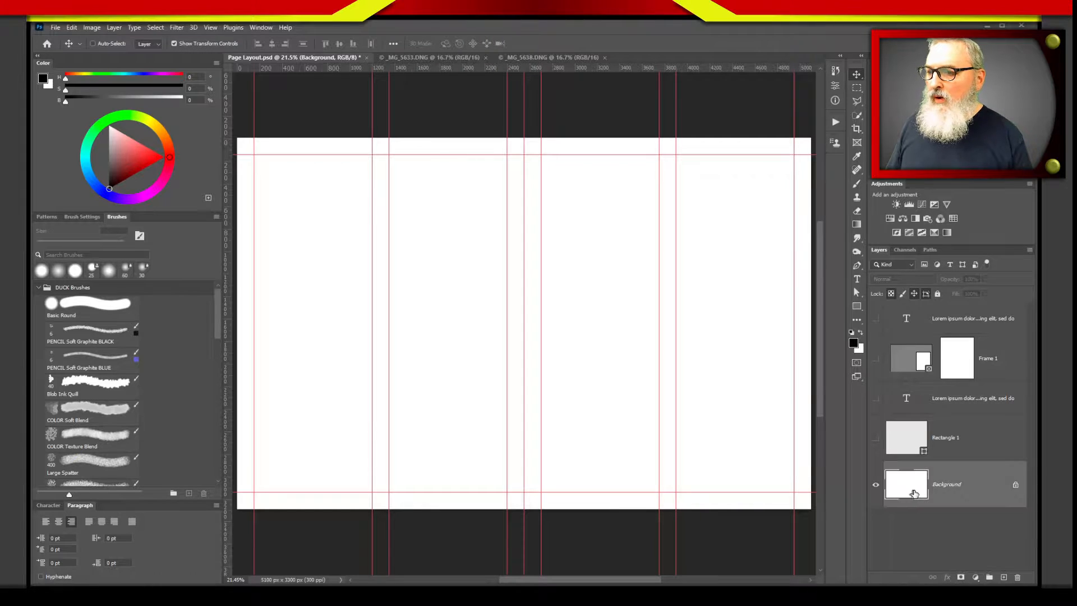
pyautogui.click(835, 71)
pyautogui.click(835, 85)
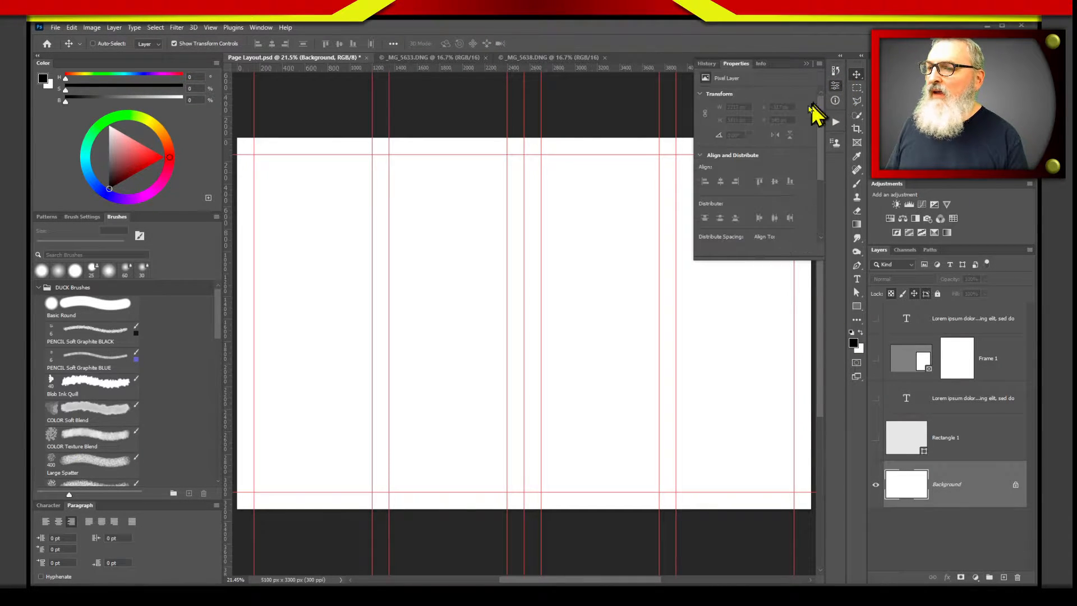
pyautogui.click(909, 534)
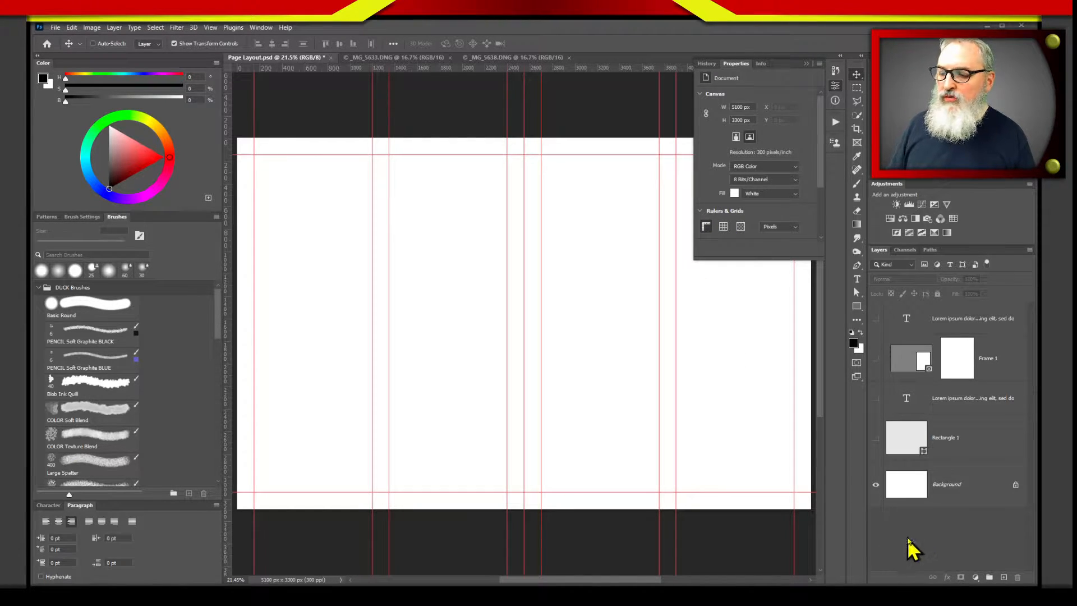
pyautogui.doubleClick(742, 63)
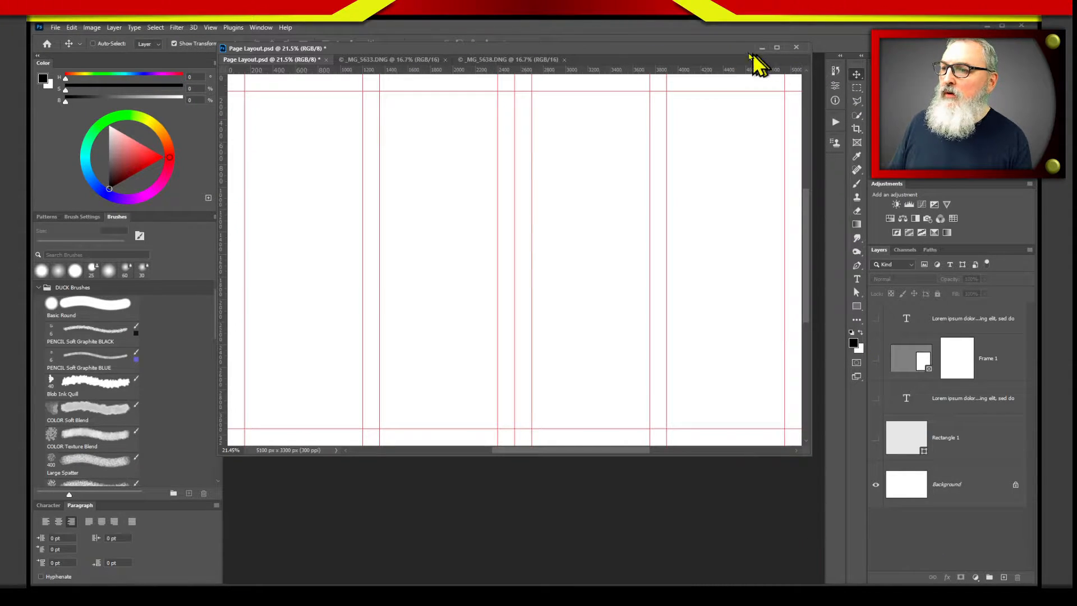
pyautogui.moveTo(750, 54)
pyautogui.mouseDown()
pyautogui.moveTo(742, 72)
pyautogui.moveTo(740, 57)
pyautogui.mouseUp()
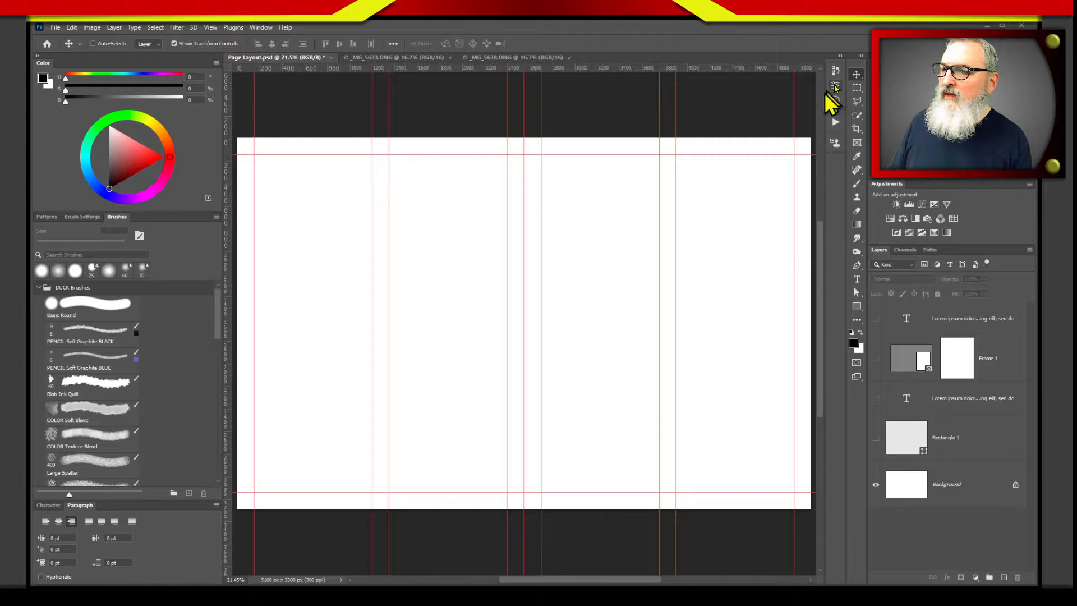
pyautogui.click(835, 86)
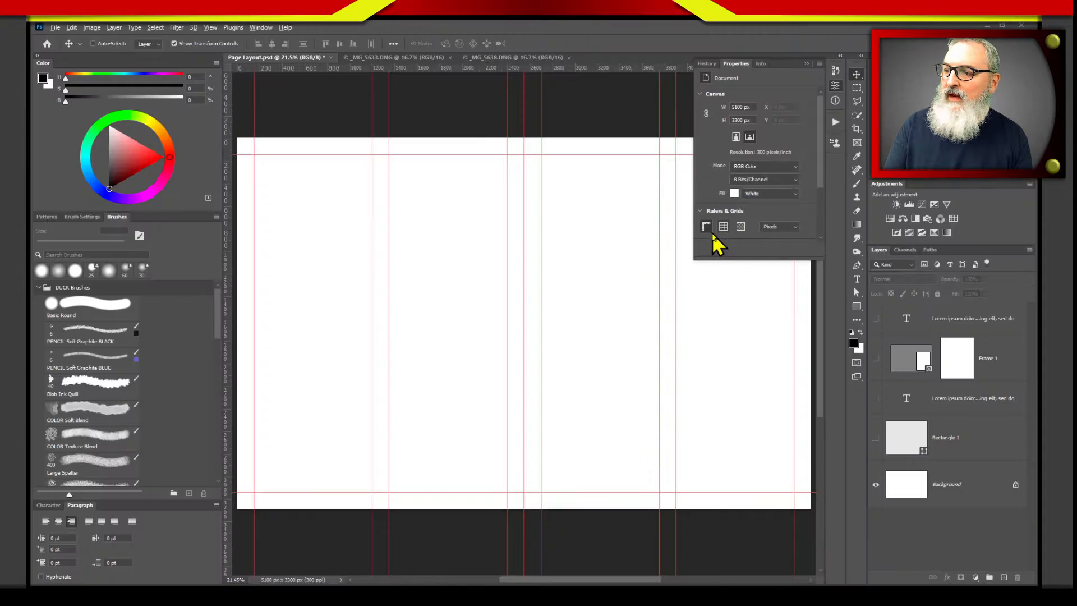
# Toggle the document's rulers off and on, leaving them displayed.
pyautogui.click(707, 226)
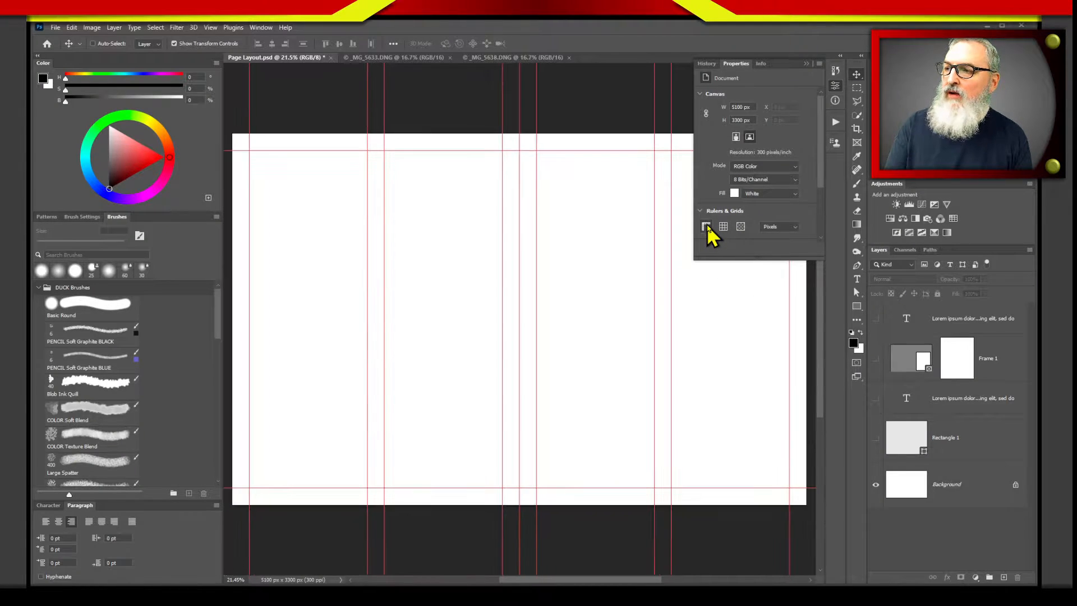
pyautogui.click(707, 225)
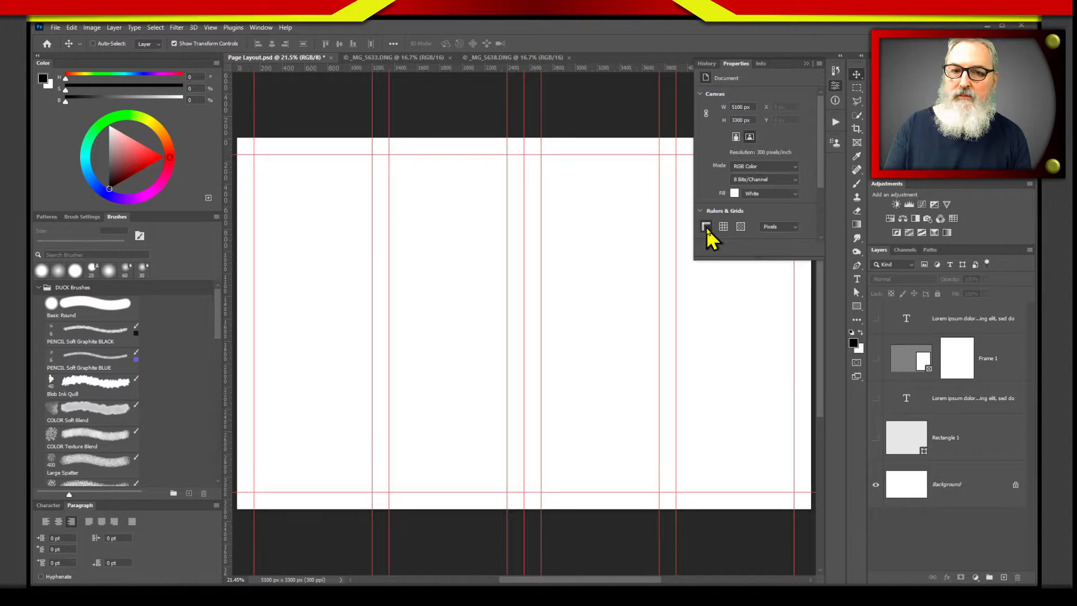
pyautogui.click(707, 228)
pyautogui.click(706, 228)
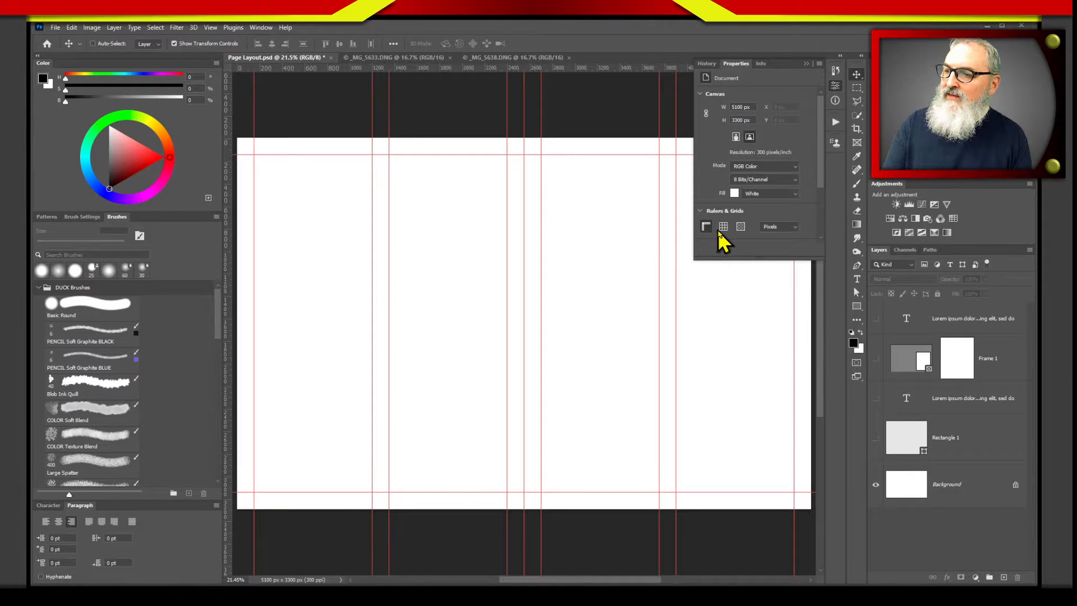
# Toggle the document grid to compare the page with and without it, leaving the grid displayed.
pyautogui.click(722, 227)
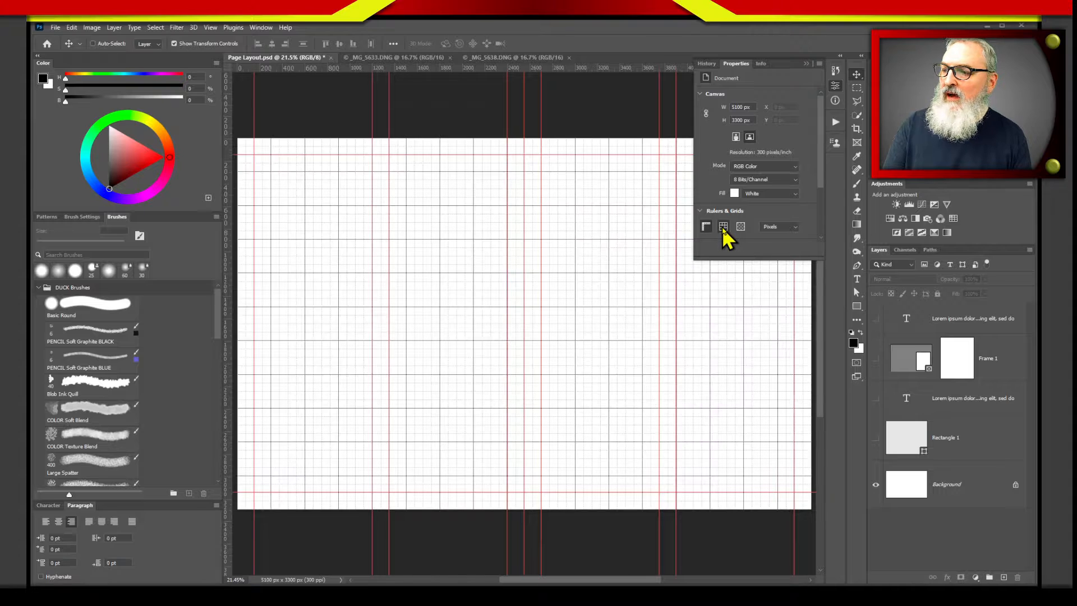
pyautogui.click(723, 227)
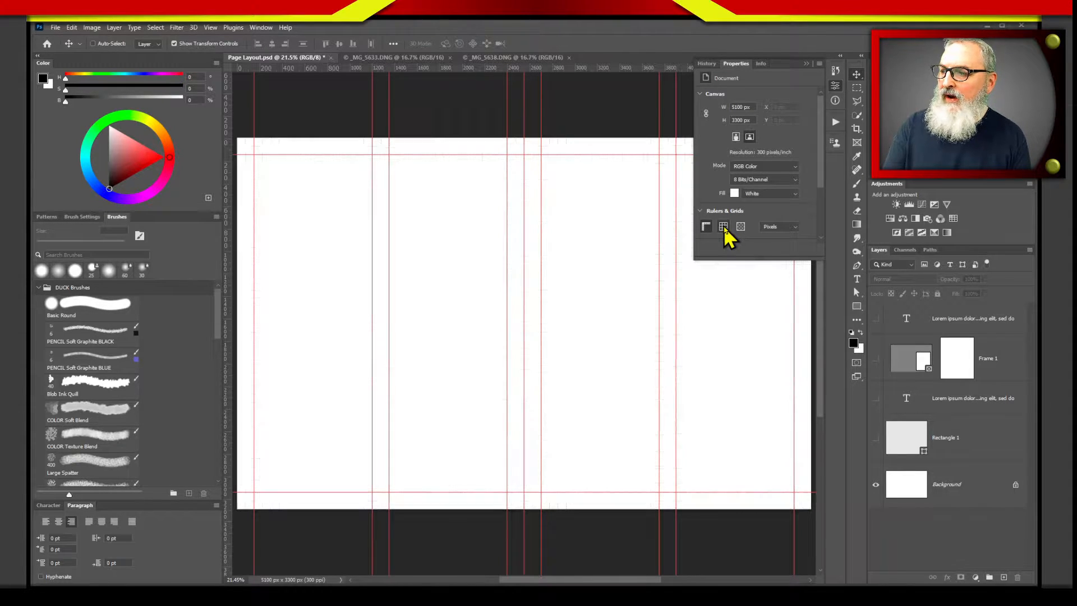
pyautogui.click(723, 226)
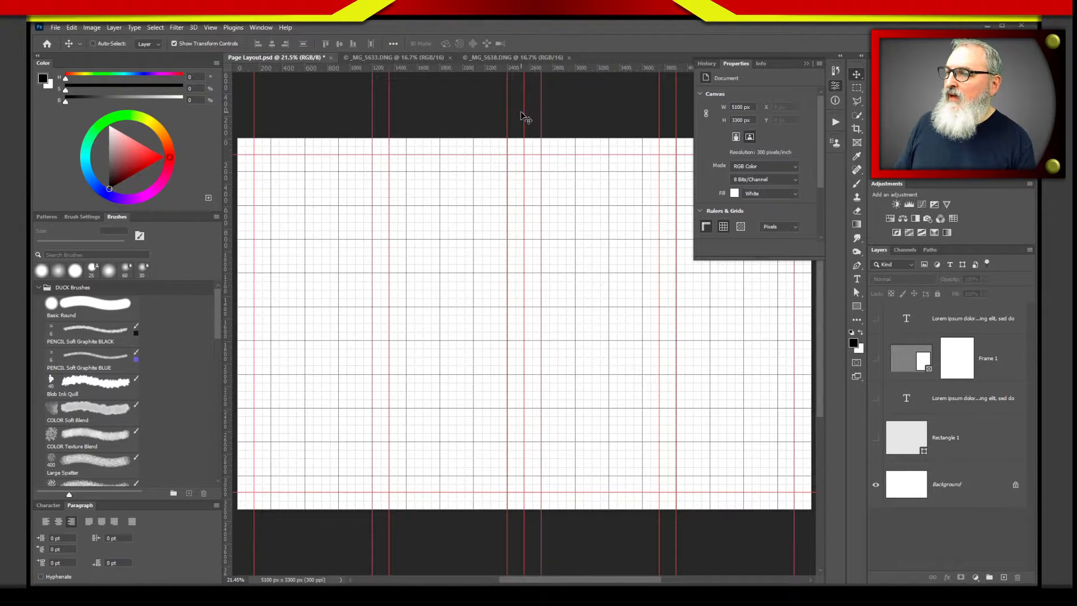
pyautogui.moveTo(524, 109); pyautogui.dragTo(525, 294)
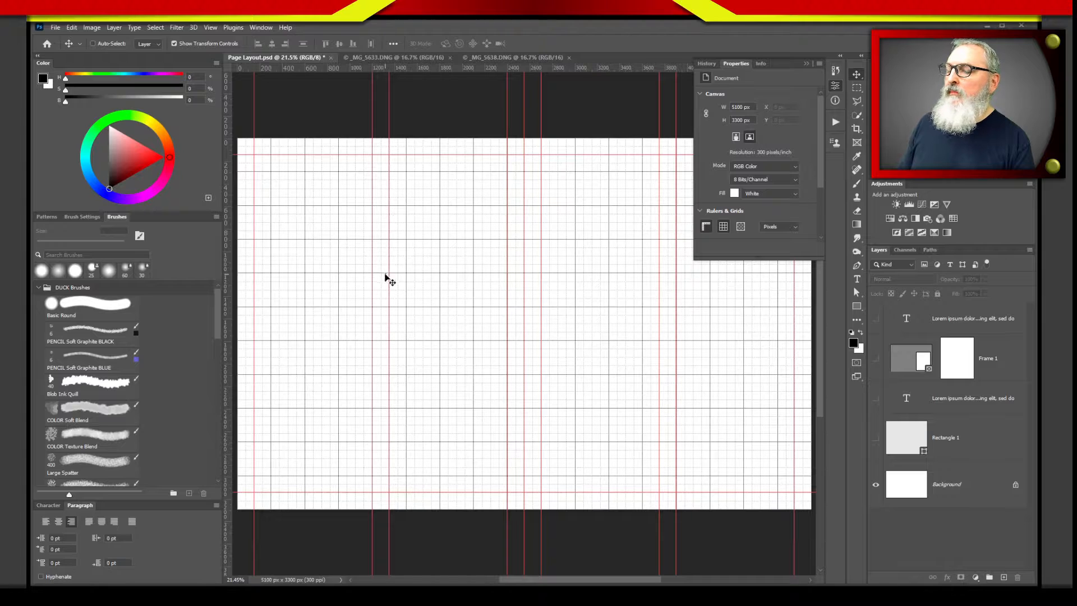
# Hide the document grid, leaving the layout guides displayed over the blank spread.
pyautogui.click(723, 227)
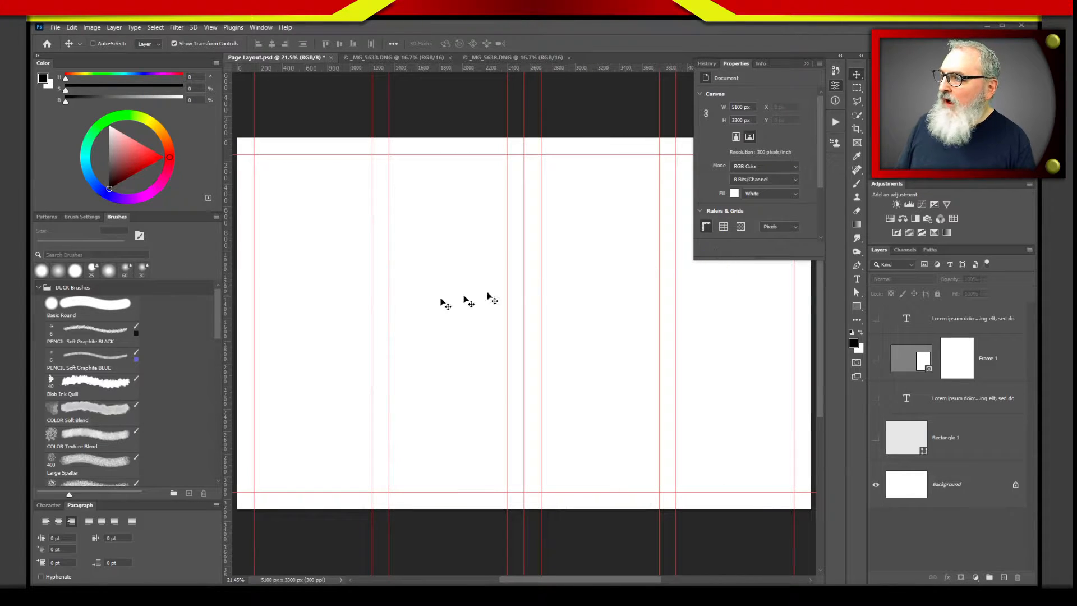
pyautogui.click(319, 189)
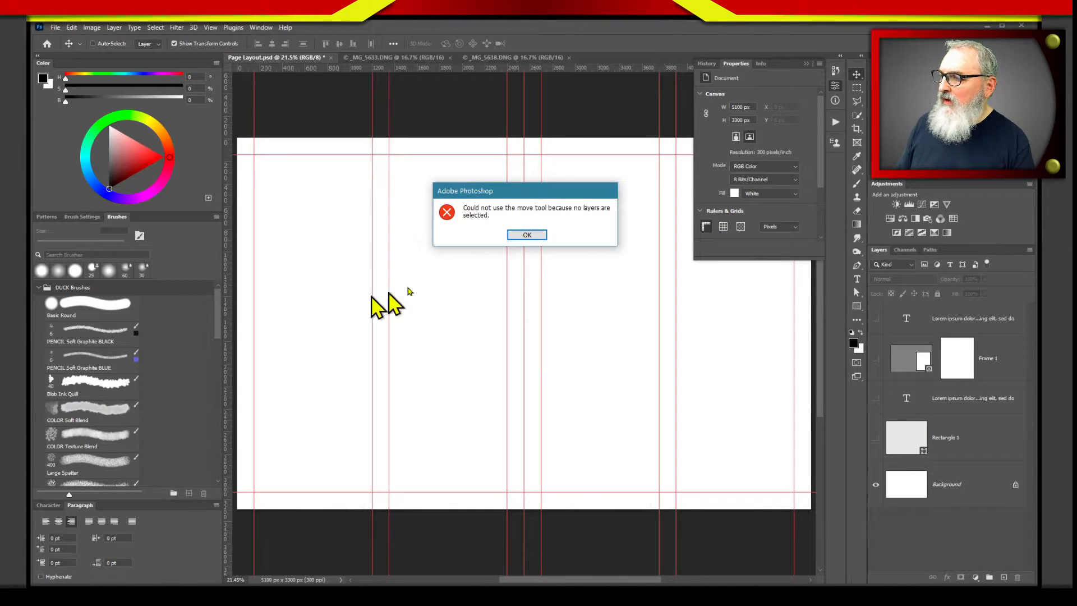
pyautogui.click(525, 235)
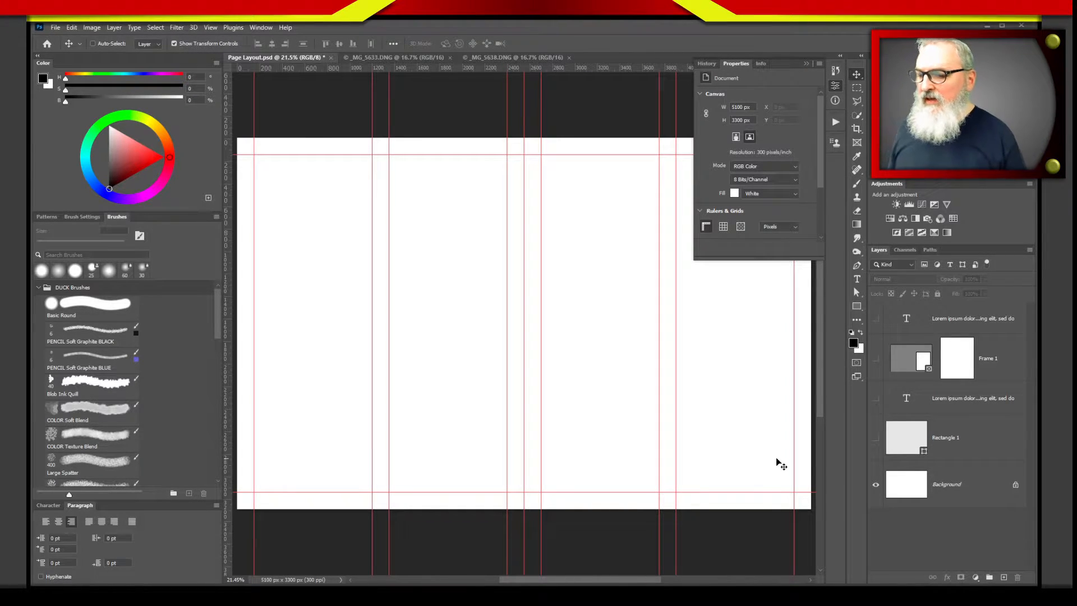
# Show the Rectangle 1 placeholder layer and select it for transforming with the Move tool.
pyautogui.click(857, 307)
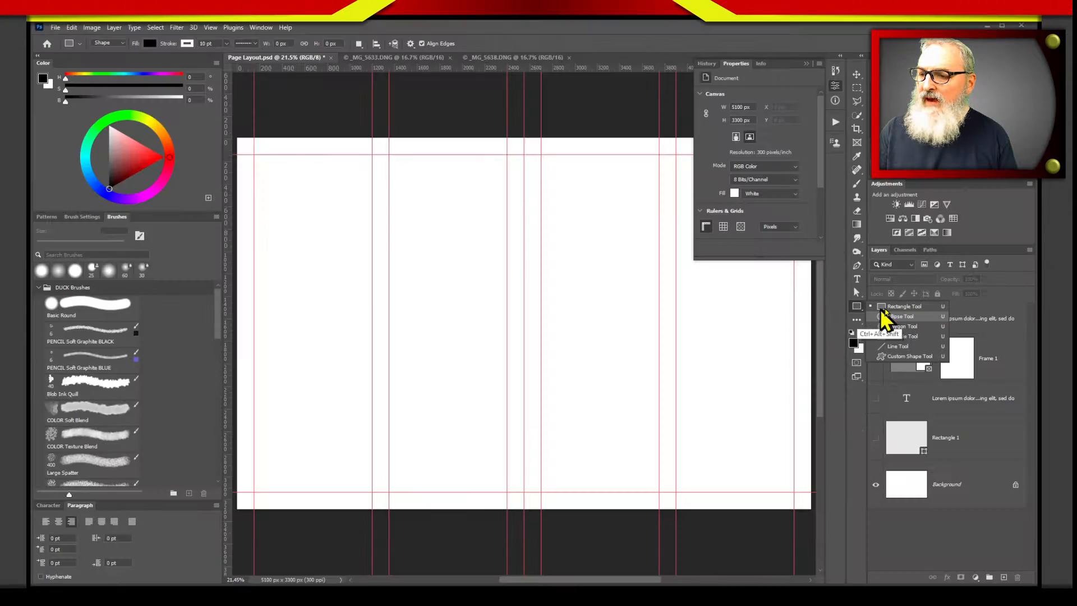
pyautogui.click(875, 438)
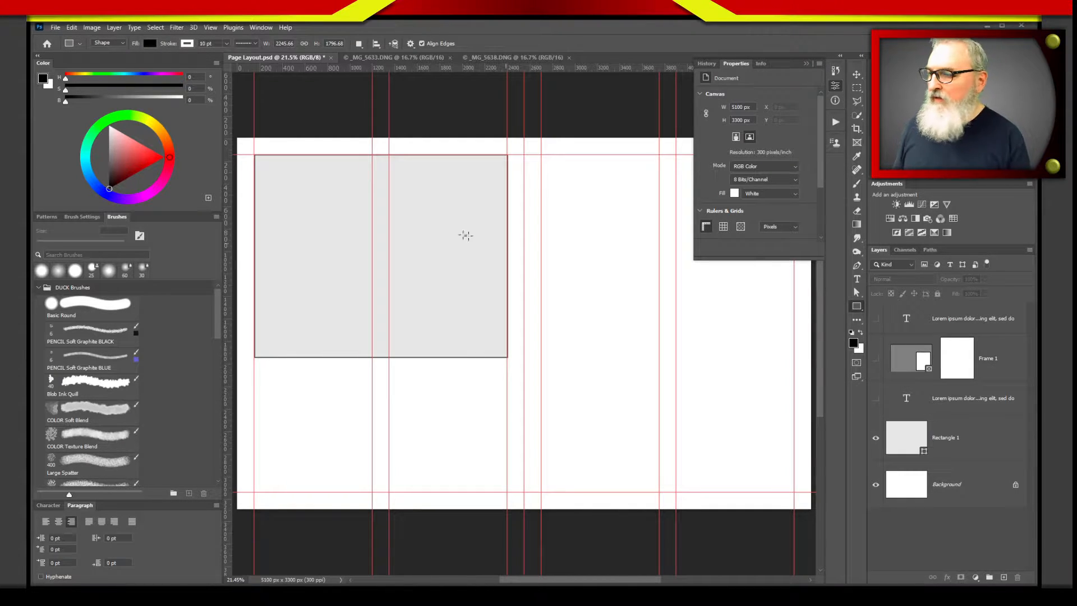
pyautogui.click(857, 74)
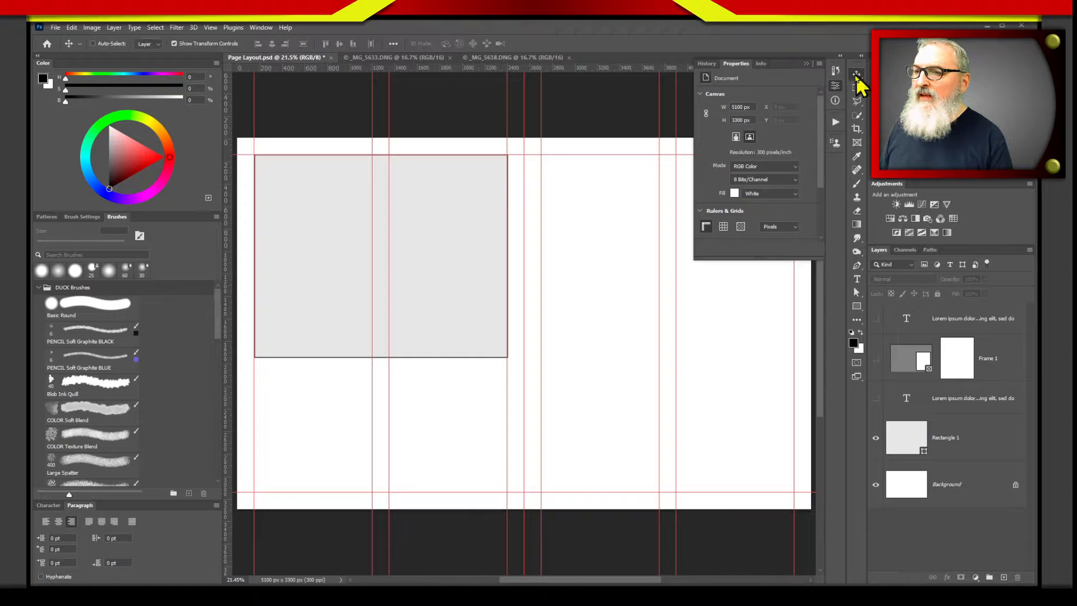
pyautogui.click(361, 329)
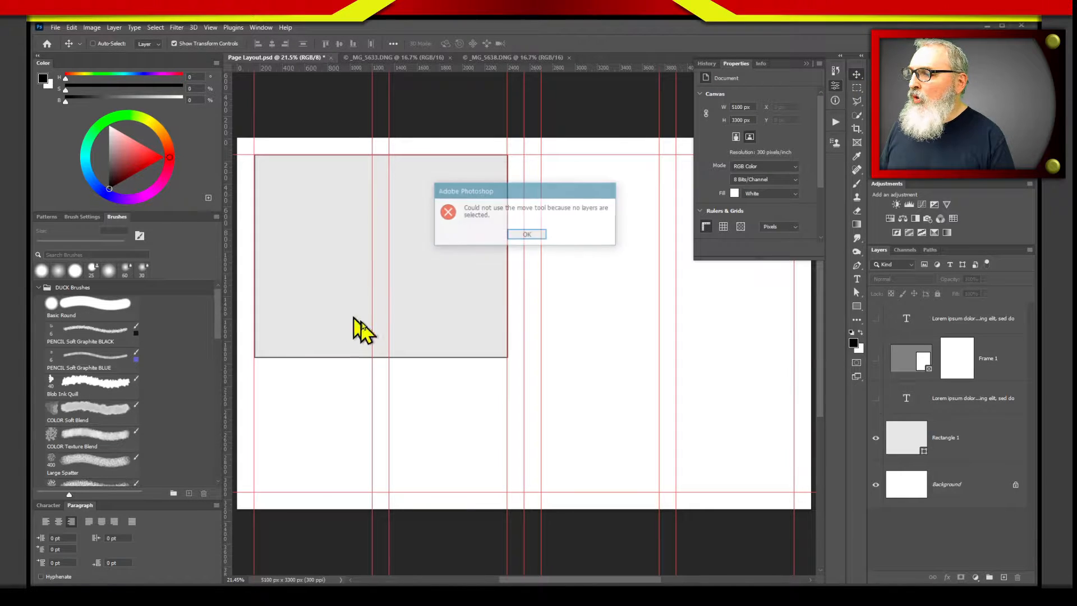
pyautogui.click(527, 235)
pyautogui.click(893, 435)
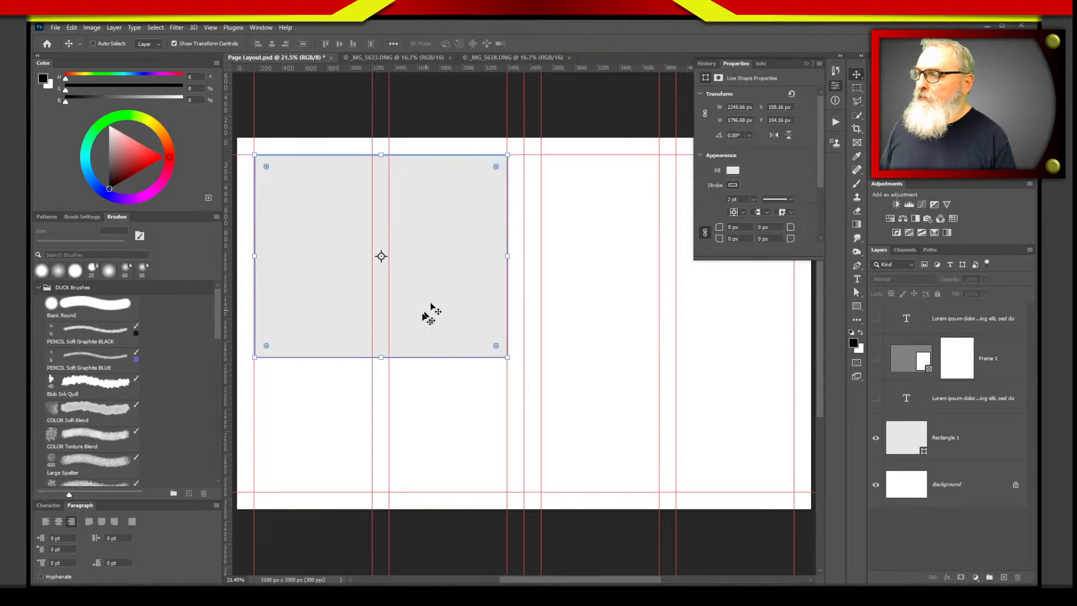
# Try shortening the grey rectangle to about 83% of its height by its lower edge, and undo the resizing.
pyautogui.moveTo(380, 357); pyautogui.dragTo(384, 321)
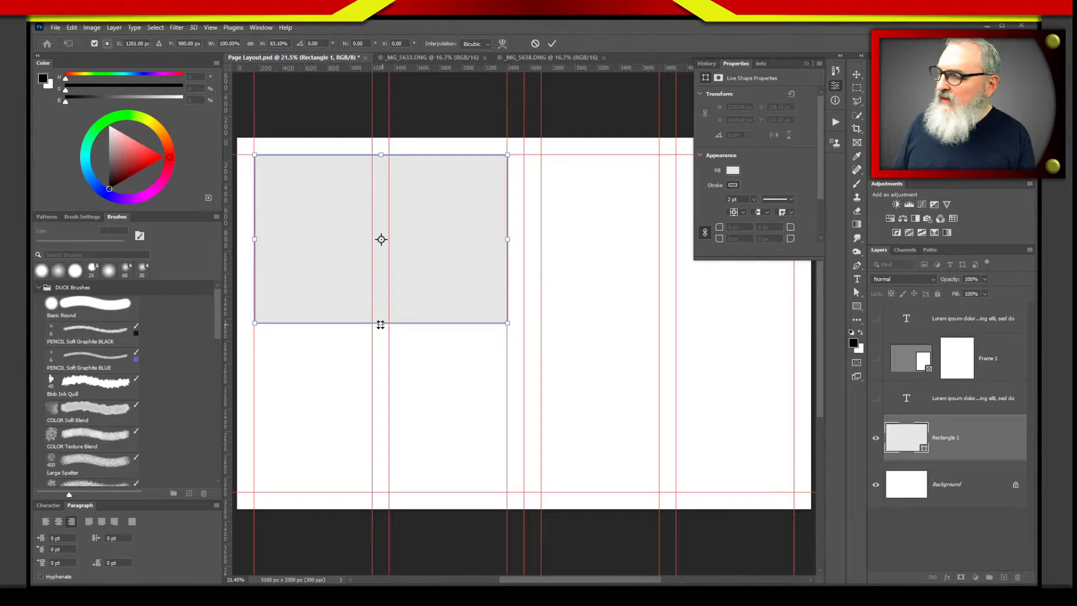
pyautogui.moveTo(380, 324)
pyautogui.mouseDown()
pyautogui.moveTo(378, 298)
pyautogui.moveTo(377, 346)
pyautogui.mouseUp()
pyautogui.hotkey('ctrl', 'z')
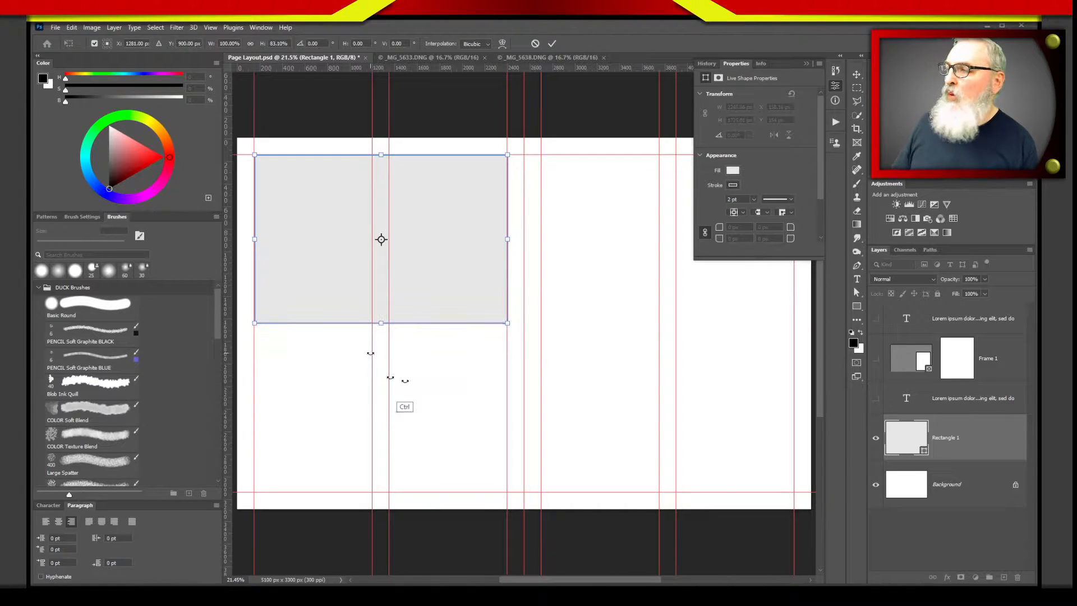
pyautogui.hotkey('ctrl', 'z')
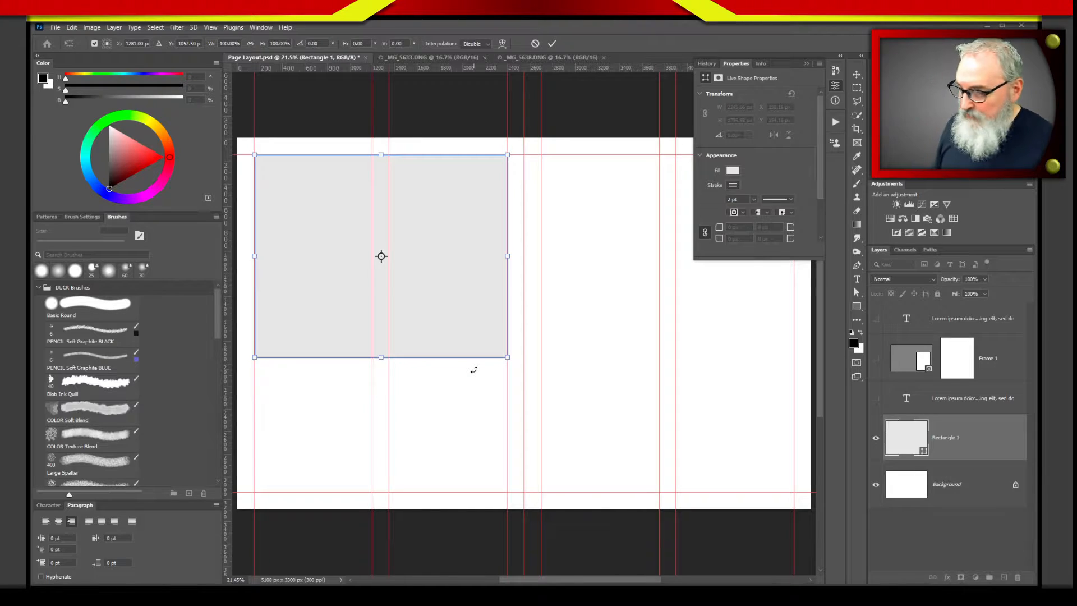
pyautogui.press('Return')
# Collapse the Properties panel, show the text layer beneath the grey rectangle, choose the Frame tool and show the Frame 1 layer.
pyautogui.click(877, 398)
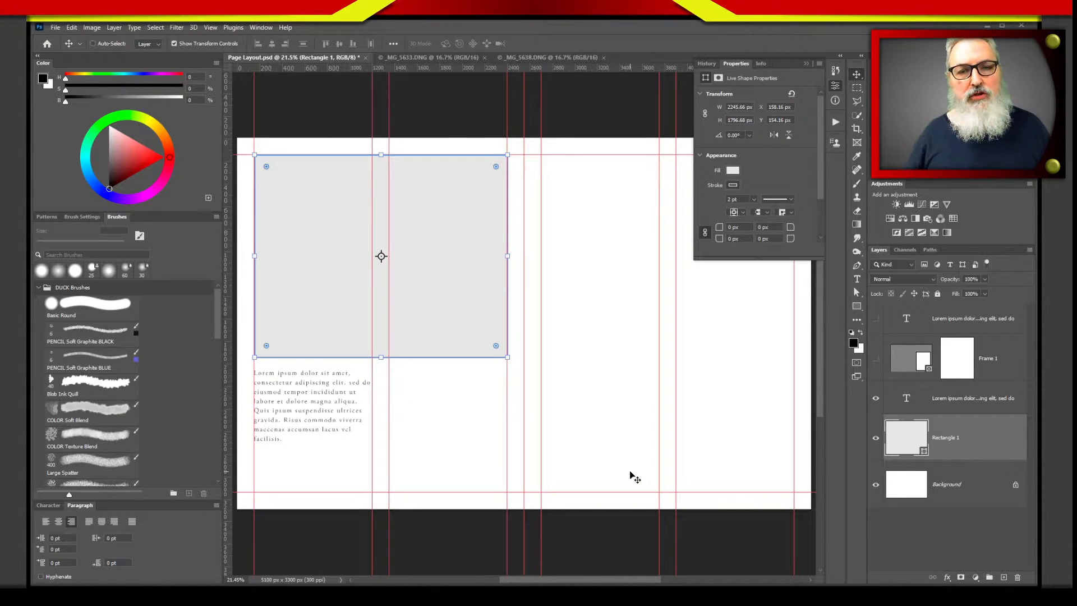
pyautogui.click(806, 63)
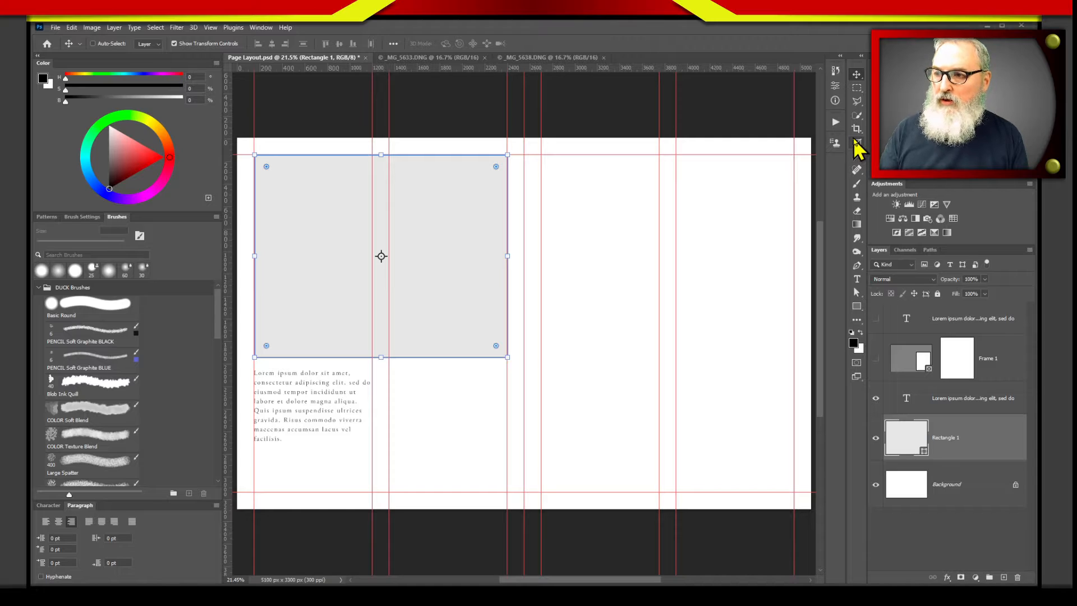
pyautogui.click(856, 144)
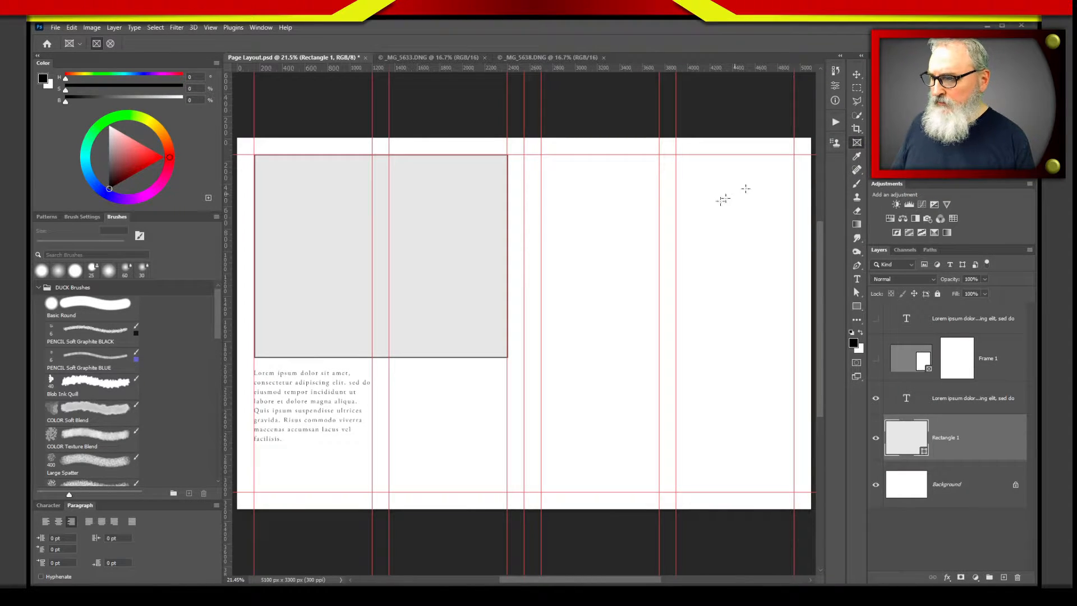
pyautogui.click(876, 358)
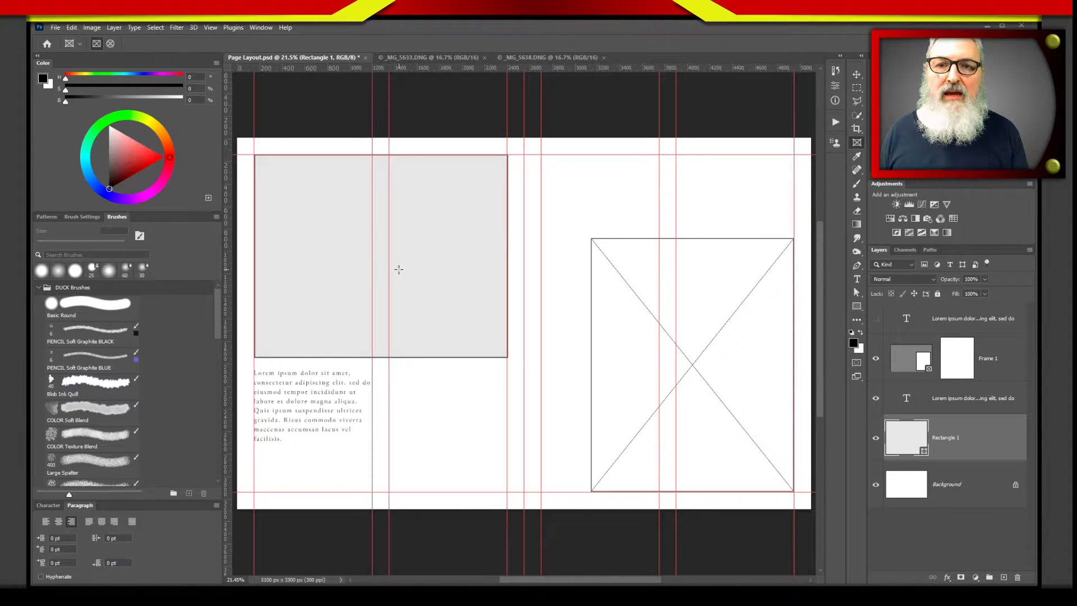
# Select the crossed frame on the right-hand page, show the text layer above it, and return to the Move tool.
pyautogui.moveTo(403, 271); pyautogui.dragTo(404, 272)
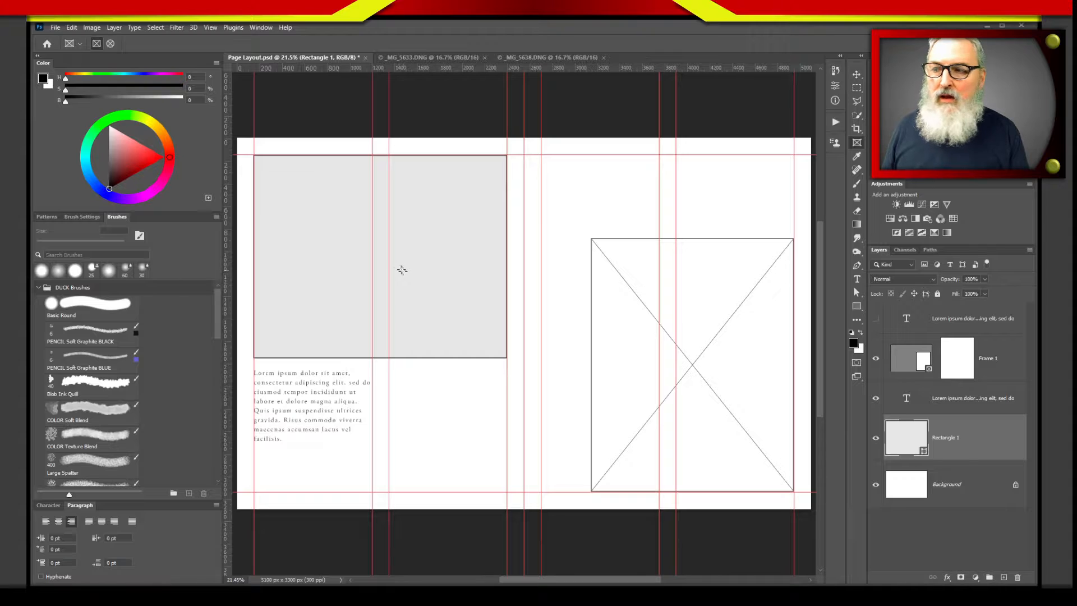
pyautogui.click(711, 326)
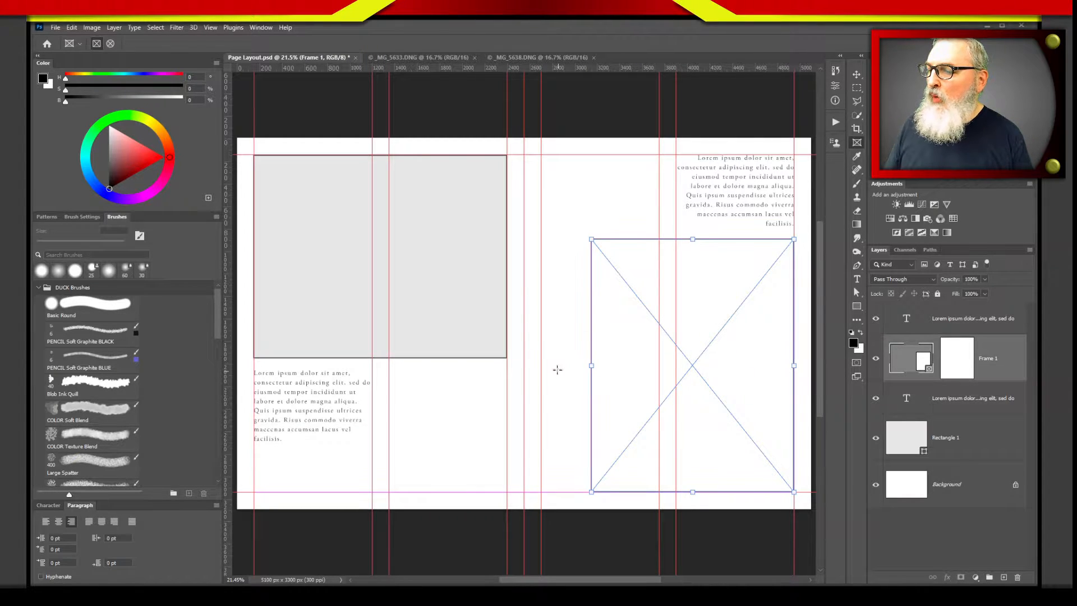
pyautogui.click(857, 75)
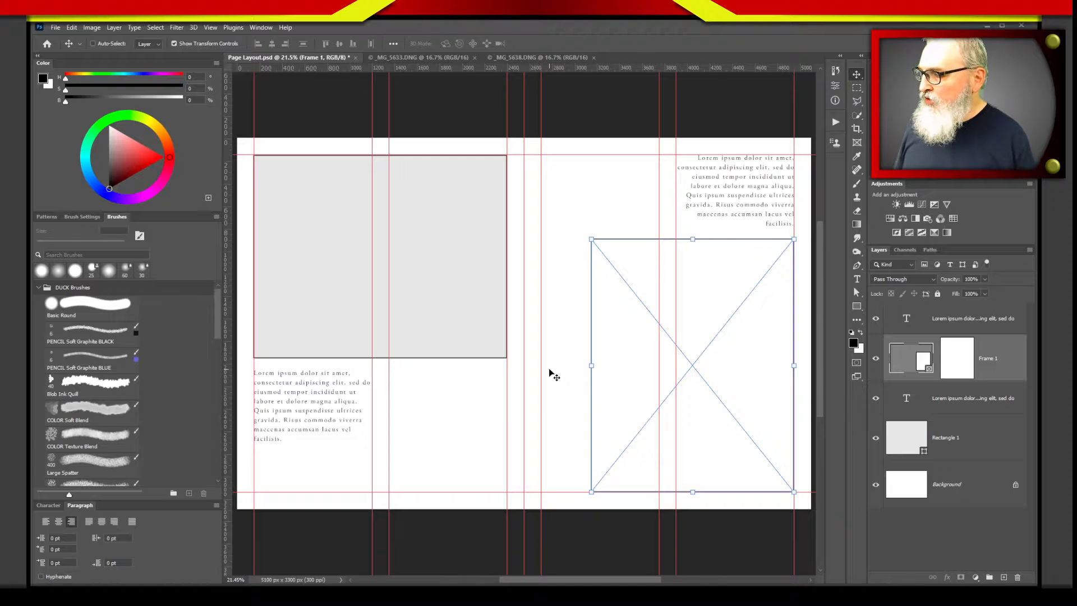
# View both open photos, copy the _MG_5633.DNG image into Page Layout.psd accepting the depth conversion, and make it the top layer.
pyautogui.click(441, 58)
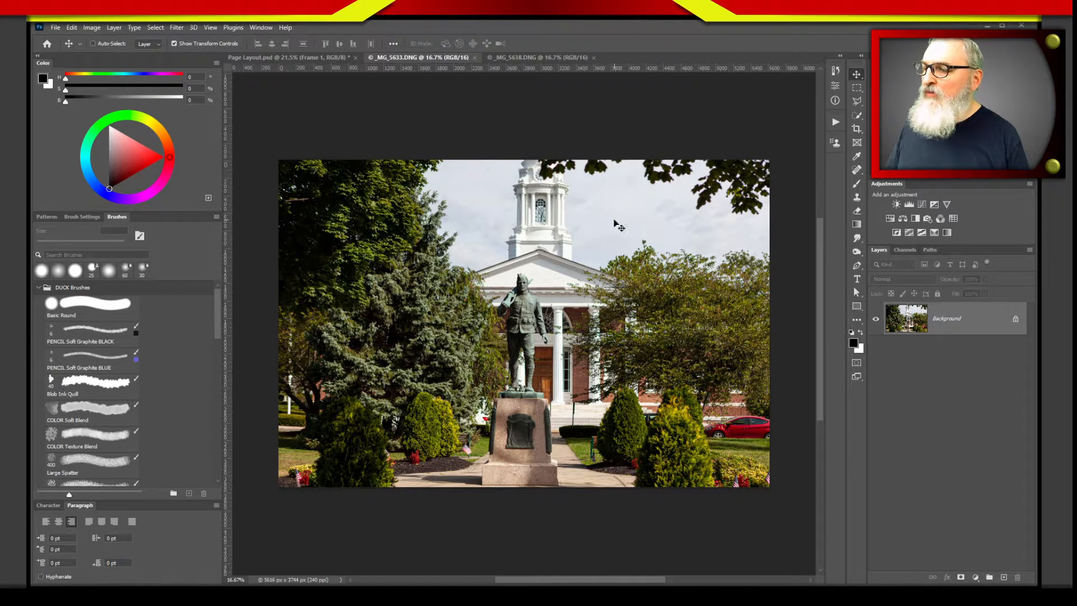
pyautogui.click(514, 58)
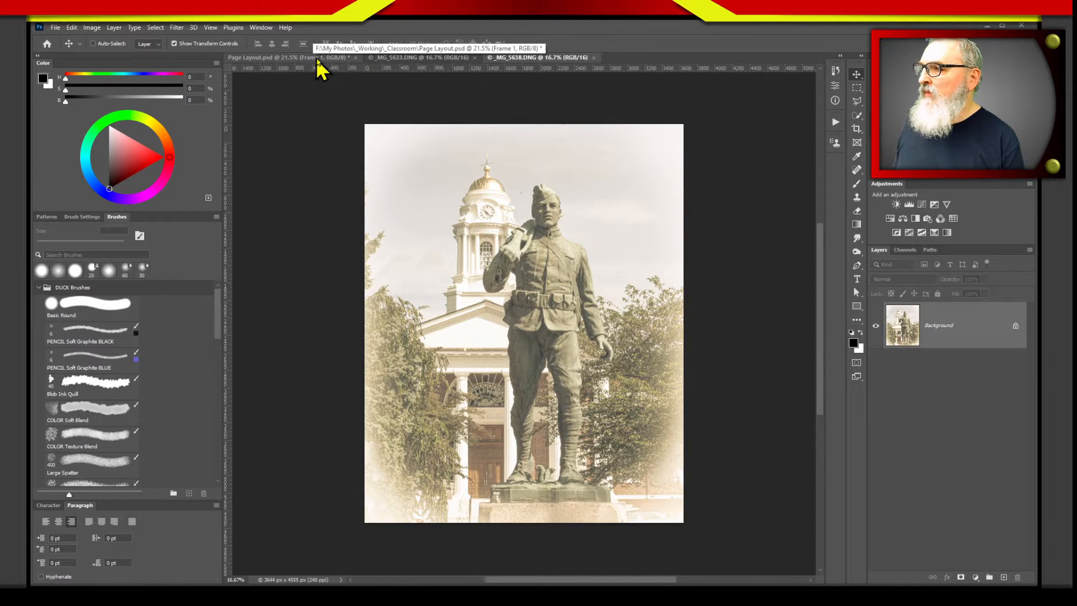
pyautogui.click(388, 58)
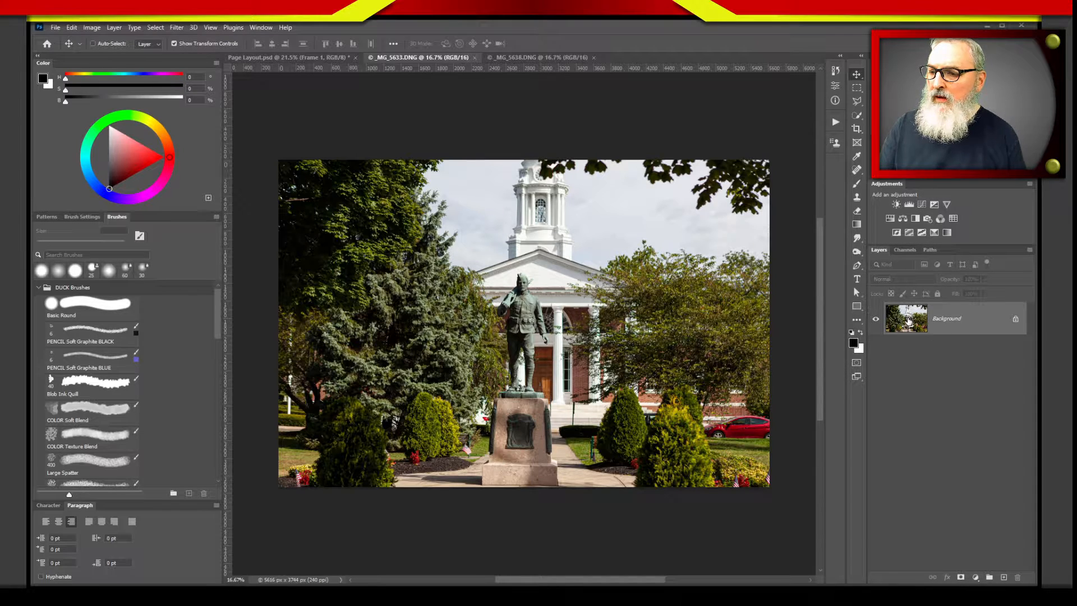
pyautogui.moveTo(909, 320); pyautogui.dragTo(387, 345)
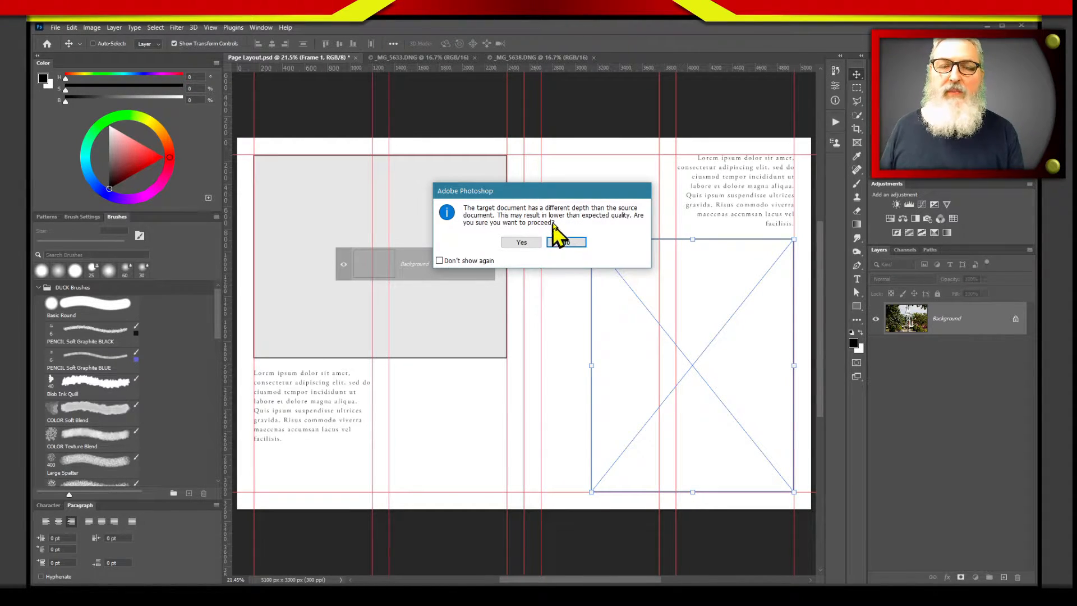
pyautogui.click(522, 242)
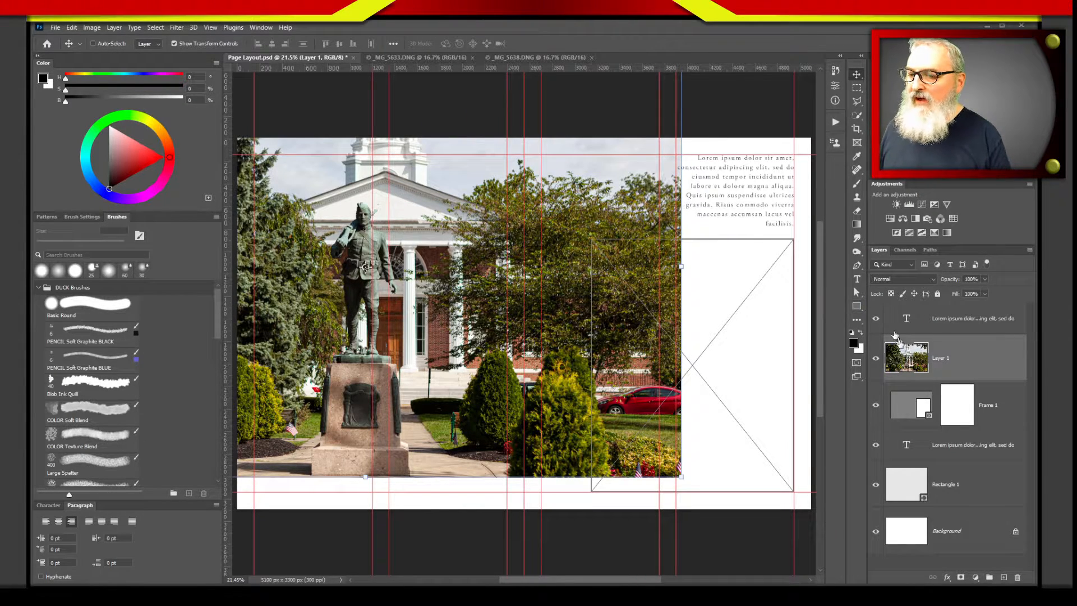
pyautogui.moveTo(896, 358); pyautogui.dragTo(900, 311)
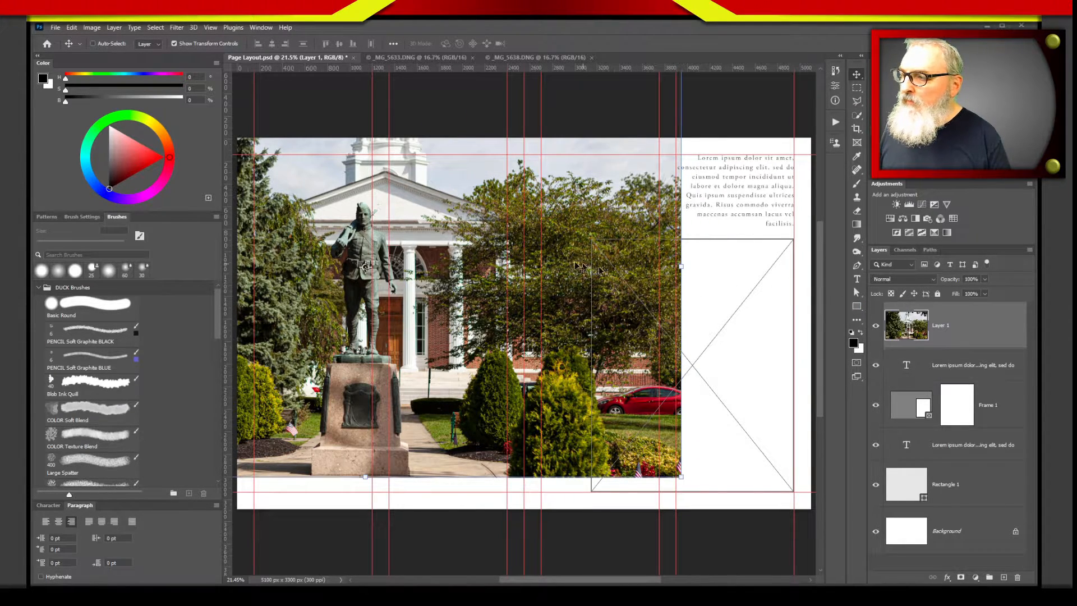
# Scale the photo to about 40% so it spans the grey rectangle's width from its upper edge, and toggle the photo's visibility to compare.
pyautogui.moveTo(429, 231); pyautogui.dragTo(604, 296)
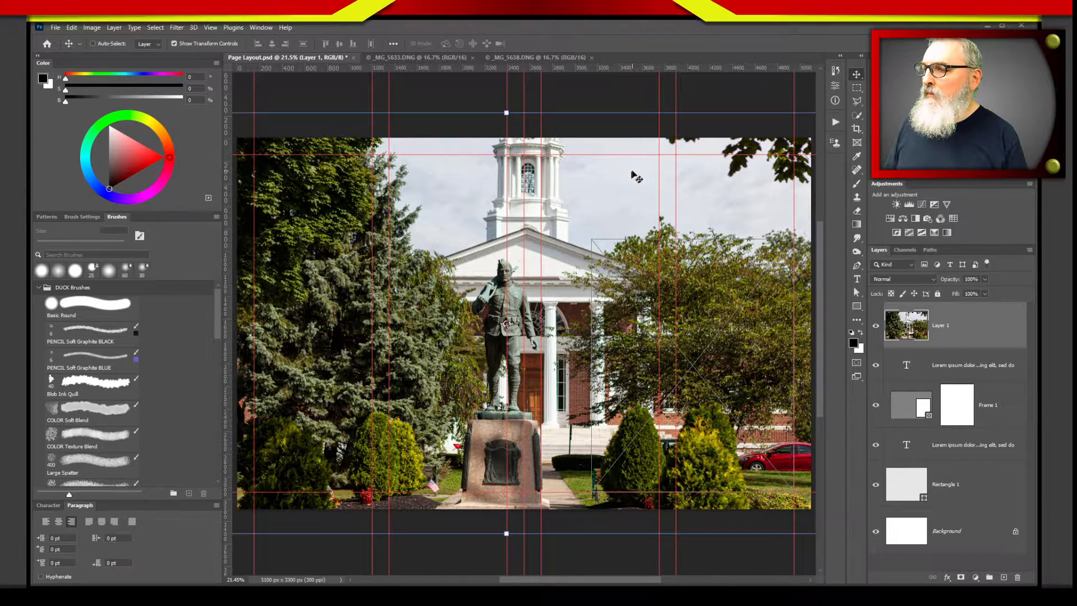
pyautogui.moveTo(636, 177); pyautogui.dragTo(564, 211)
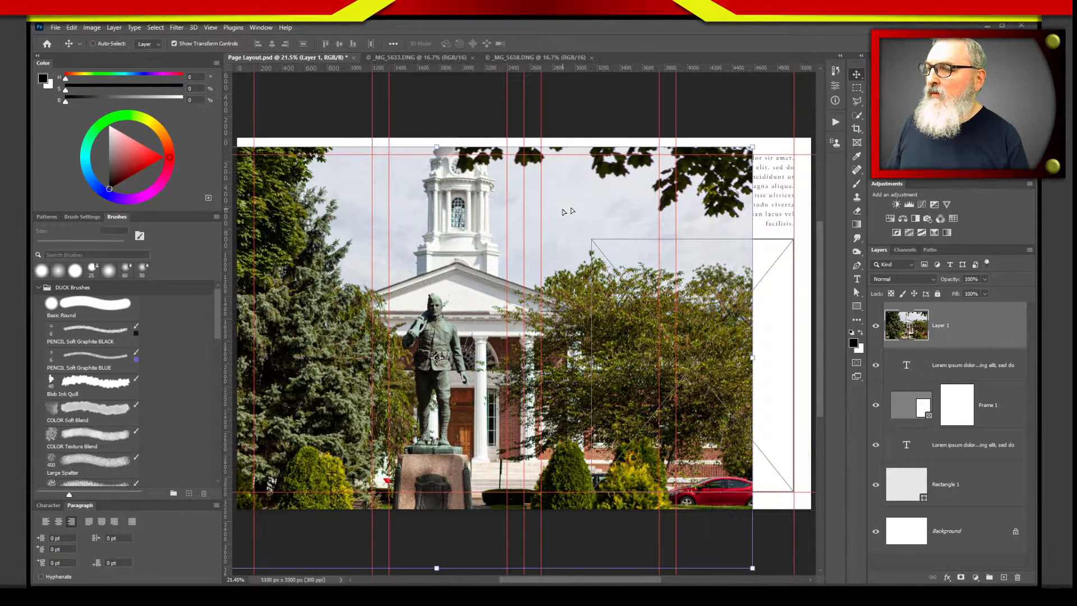
pyautogui.moveTo(752, 147); pyautogui.dragTo(465, 330)
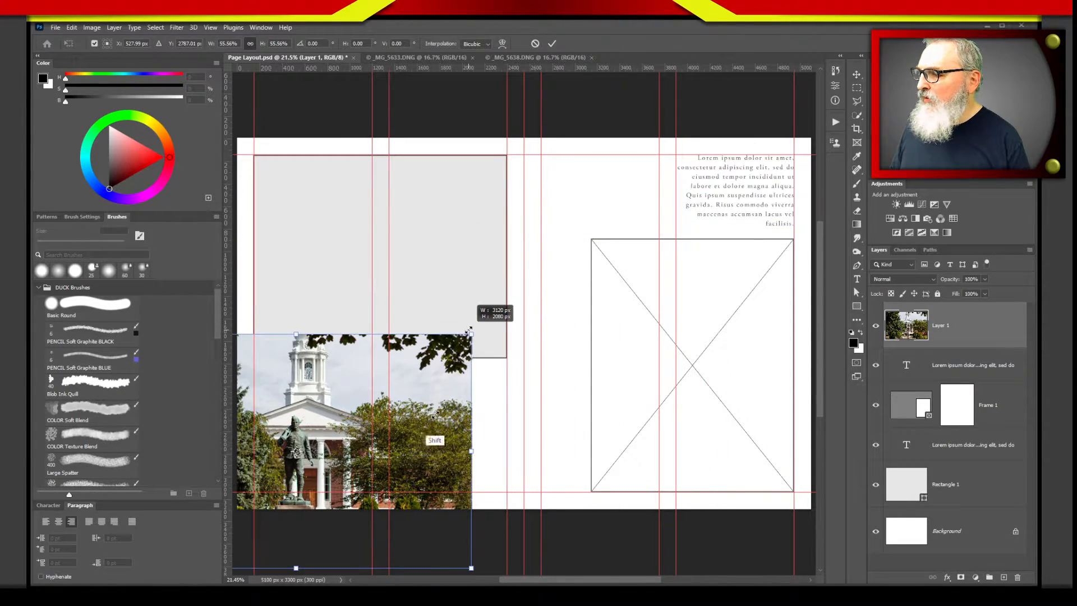
pyautogui.moveTo(431, 412); pyautogui.dragTo(526, 276)
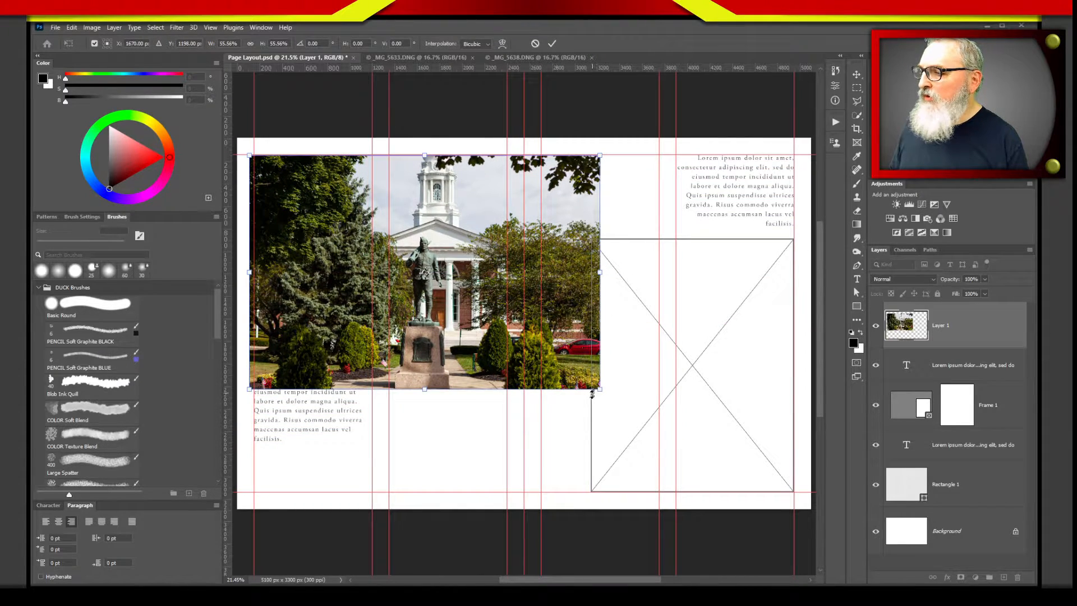
pyautogui.moveTo(597, 390); pyautogui.dragTo(508, 332)
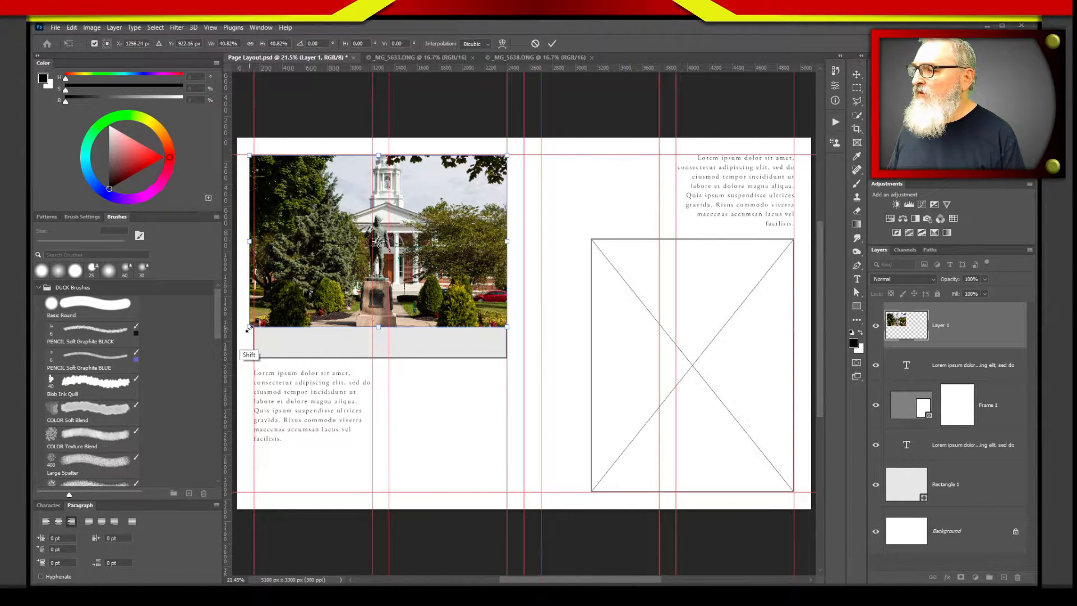
pyautogui.moveTo(249, 327); pyautogui.dragTo(253, 324)
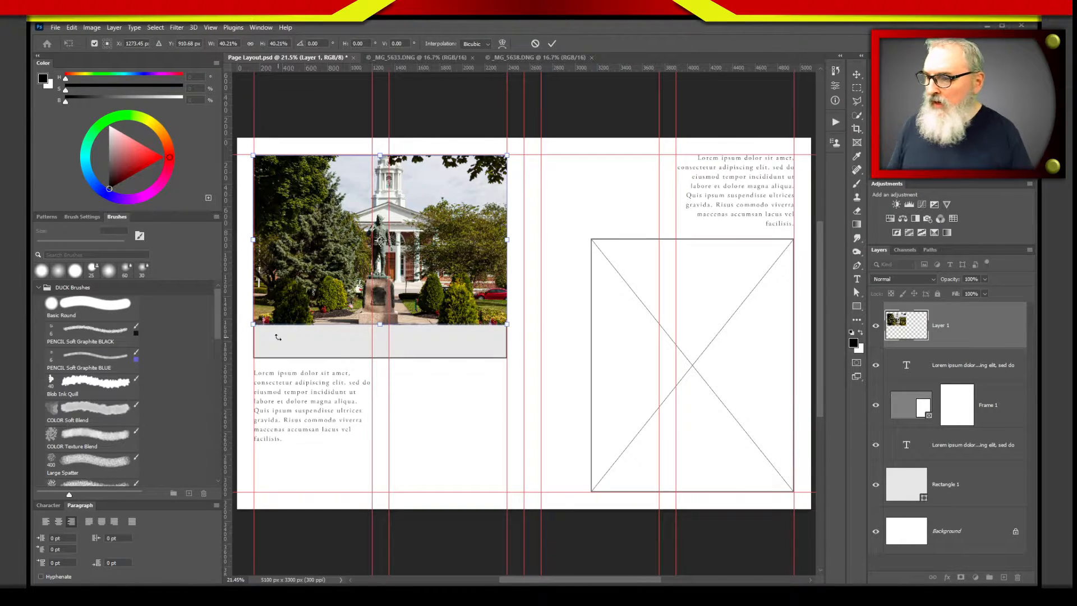
pyautogui.click(876, 328)
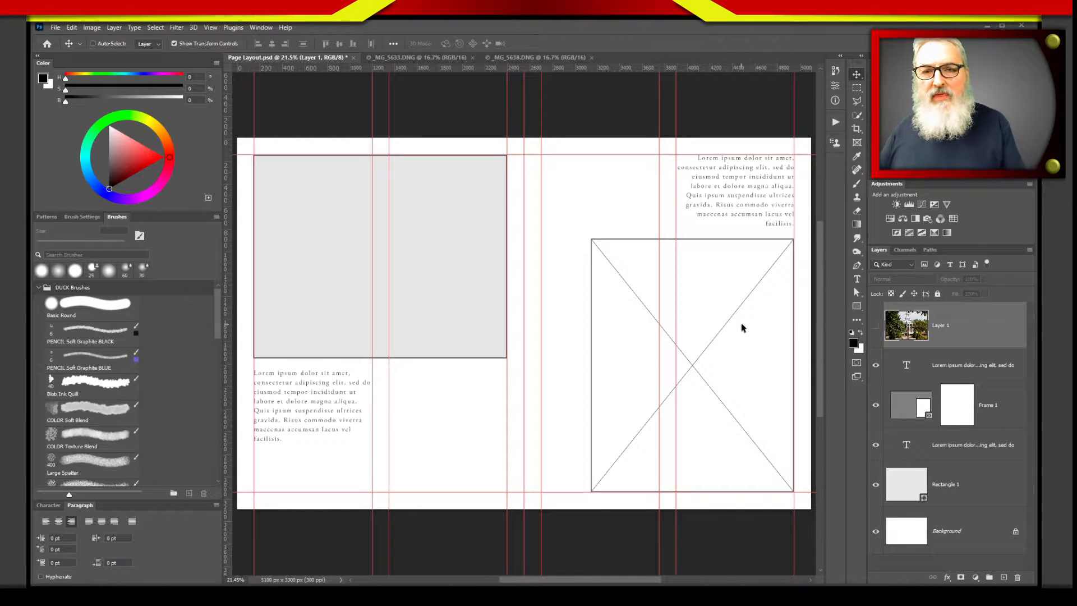
pyautogui.click(876, 325)
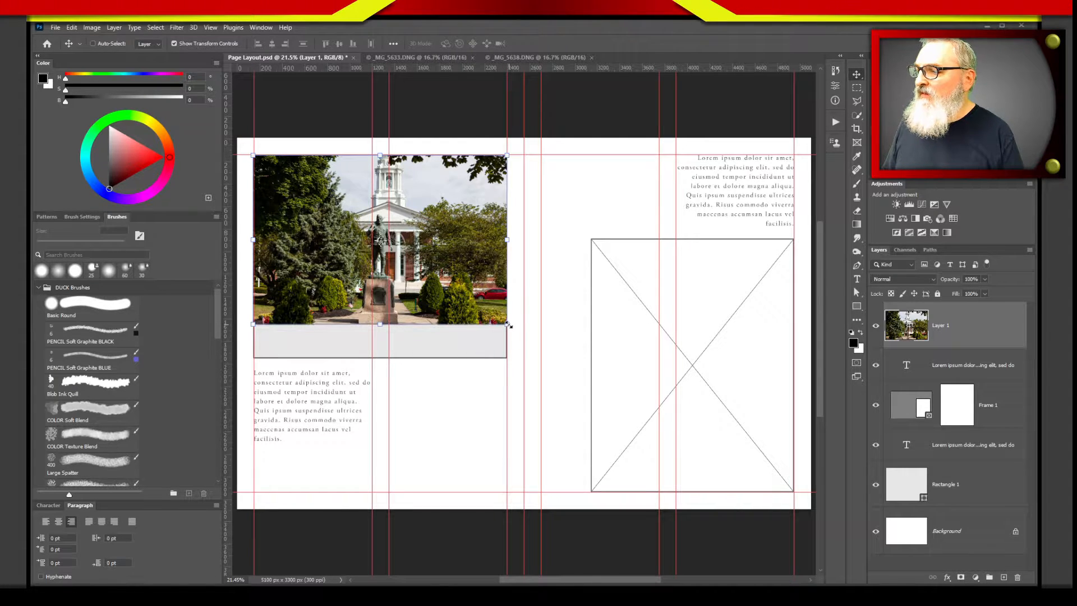
# Enlarge the photo to about 120% so it matches the grey rectangle's height, align it with the rectangle's upper edge, and apply the transform.
pyautogui.moveTo(508, 324); pyautogui.dragTo(562, 354)
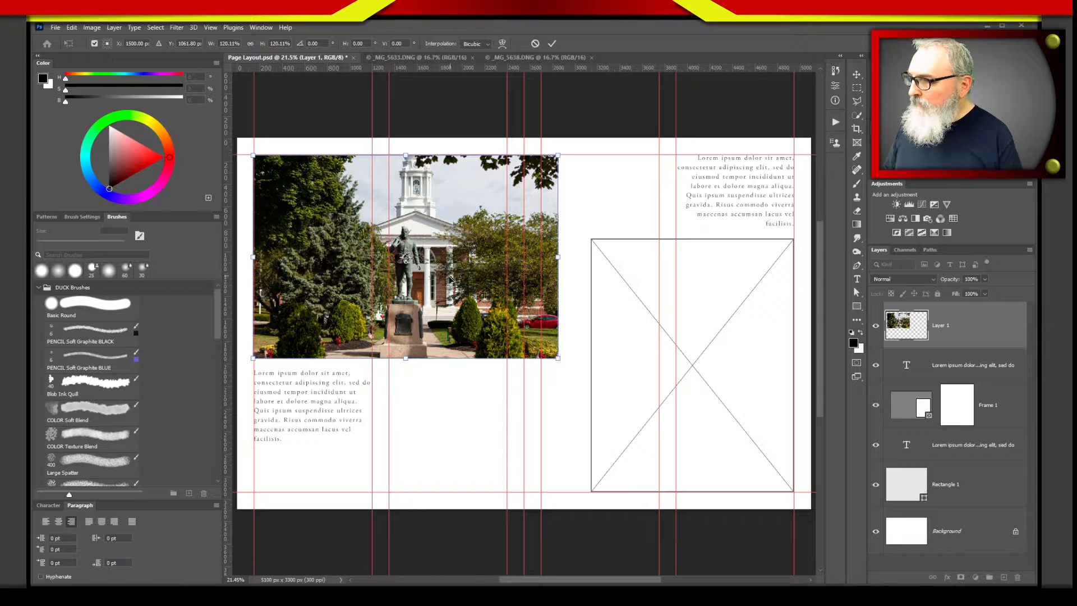
pyautogui.moveTo(449, 279); pyautogui.dragTo(469, 301)
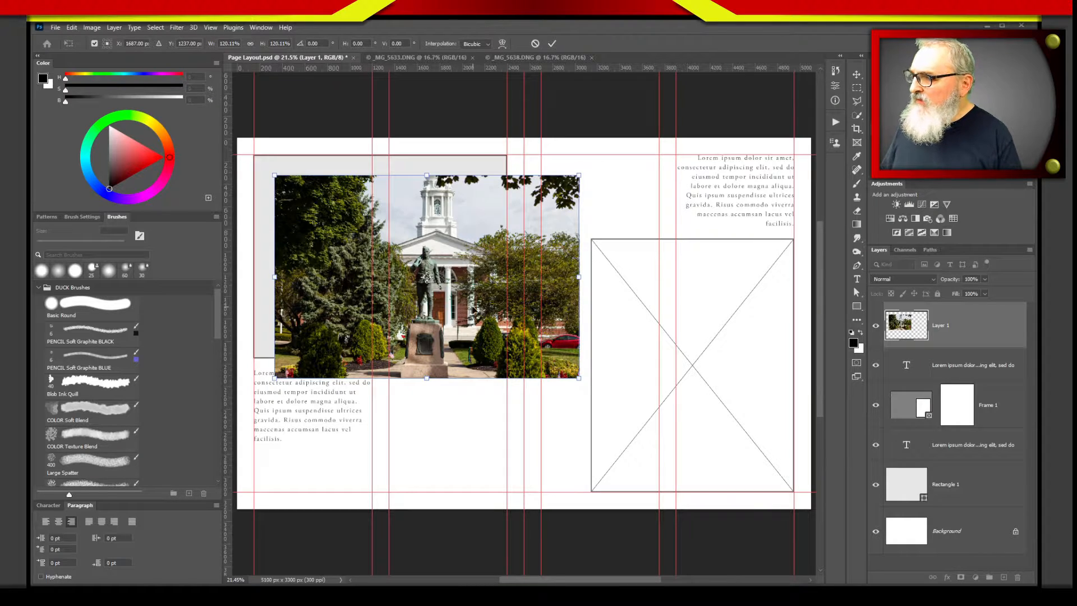
pyautogui.moveTo(479, 314); pyautogui.dragTo(441, 291)
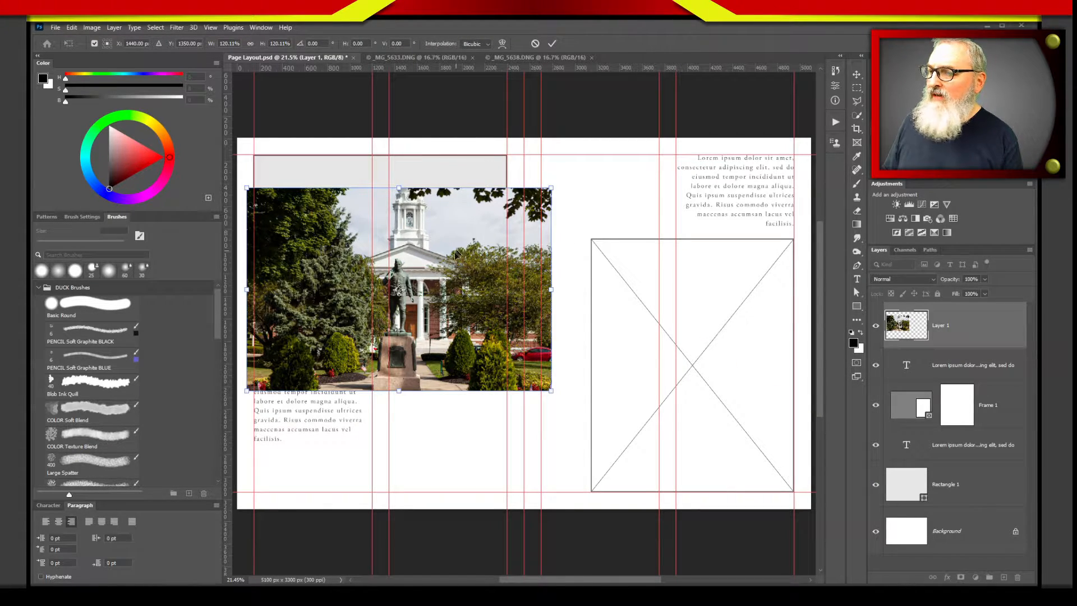
pyautogui.moveTo(458, 254); pyautogui.dragTo(469, 222)
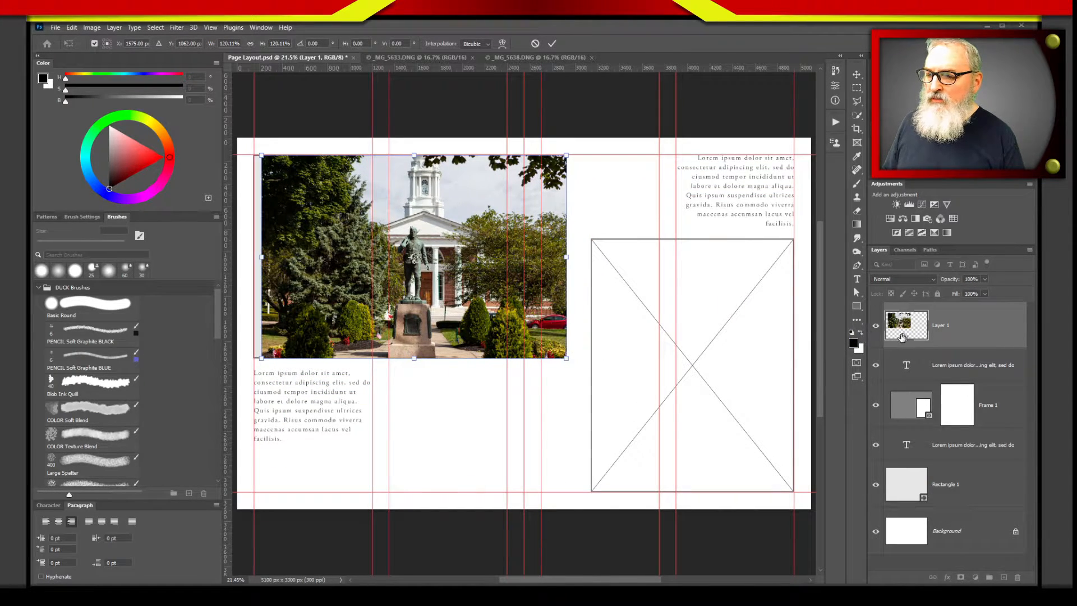
pyautogui.press('Return')
# Try placing the photo layer beneath Rectangle 1 and clipping the rectangle to it, and release the clipping mask.
pyautogui.moveTo(902, 336); pyautogui.dragTo(918, 508)
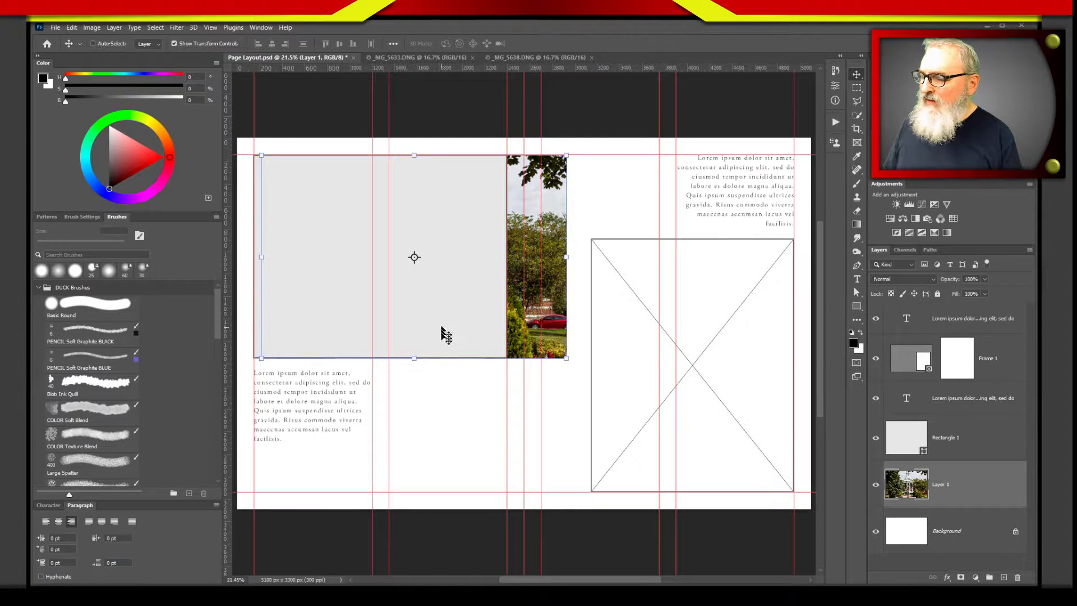
pyautogui.click(911, 446)
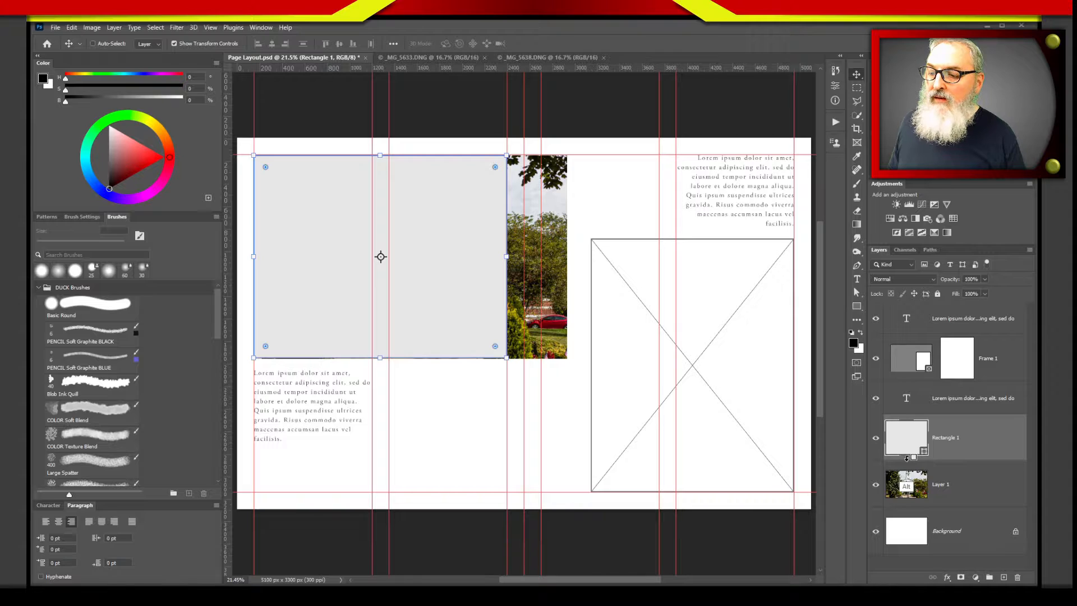
pyautogui.keyDown('alt'); pyautogui.click(907, 457); pyautogui.keyUp('alt')
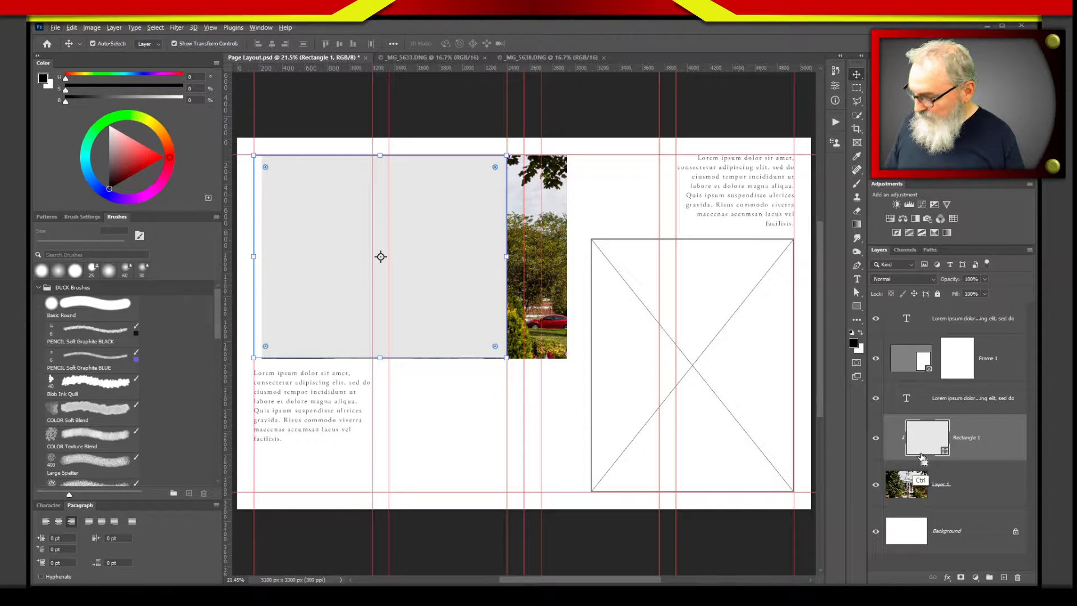
pyautogui.keyDown('alt'); pyautogui.click(915, 461); pyautogui.keyUp('alt')
# Clip the photo to Rectangle 1 from the layer directly above it, and reposition the photo so it fills the rectangle.
pyautogui.moveTo(907, 483); pyautogui.dragTo(916, 418)
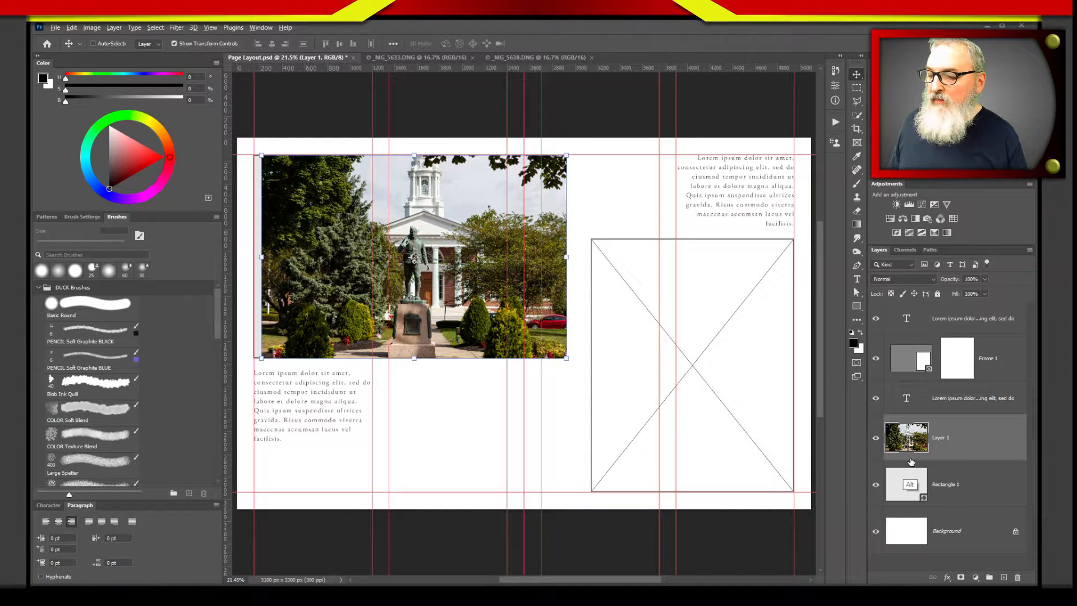
pyautogui.keyDown('alt'); pyautogui.click(914, 457); pyautogui.keyUp('alt')
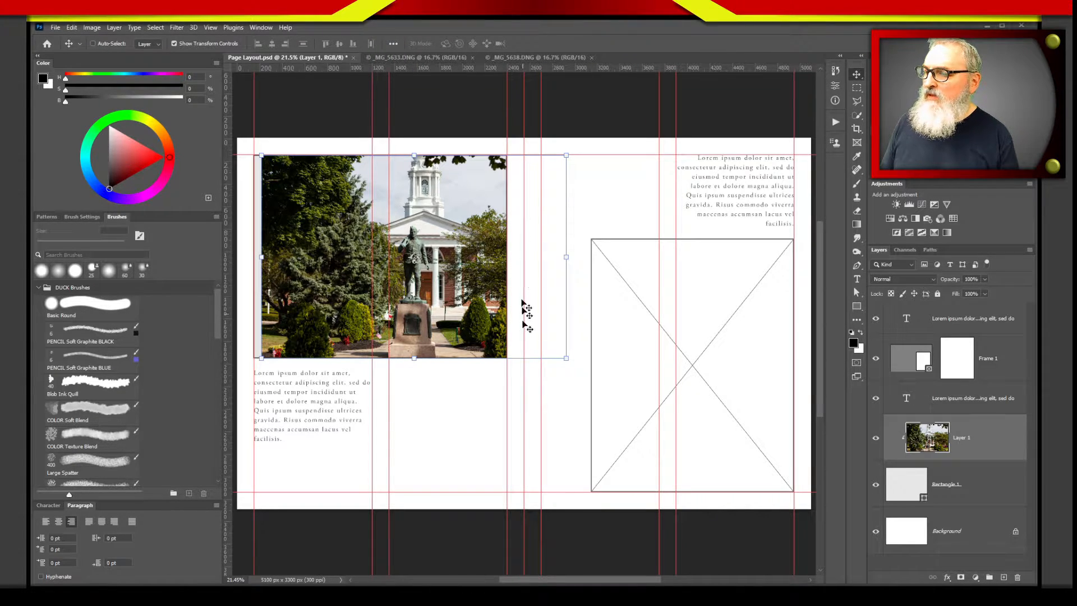
pyautogui.moveTo(469, 302); pyautogui.dragTo(501, 216)
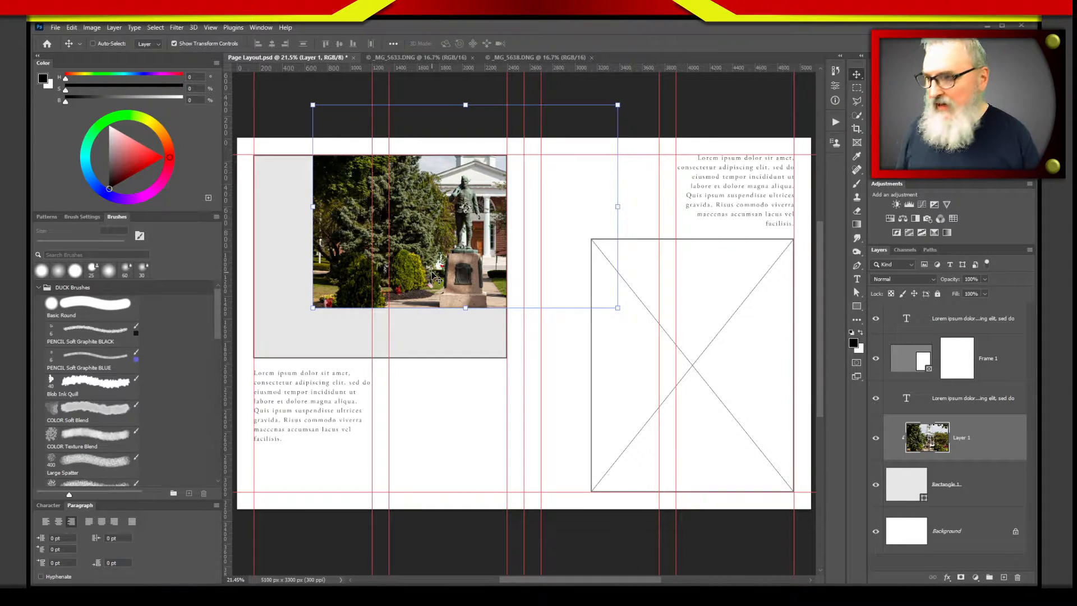
pyautogui.moveTo(459, 231); pyautogui.dragTo(405, 258)
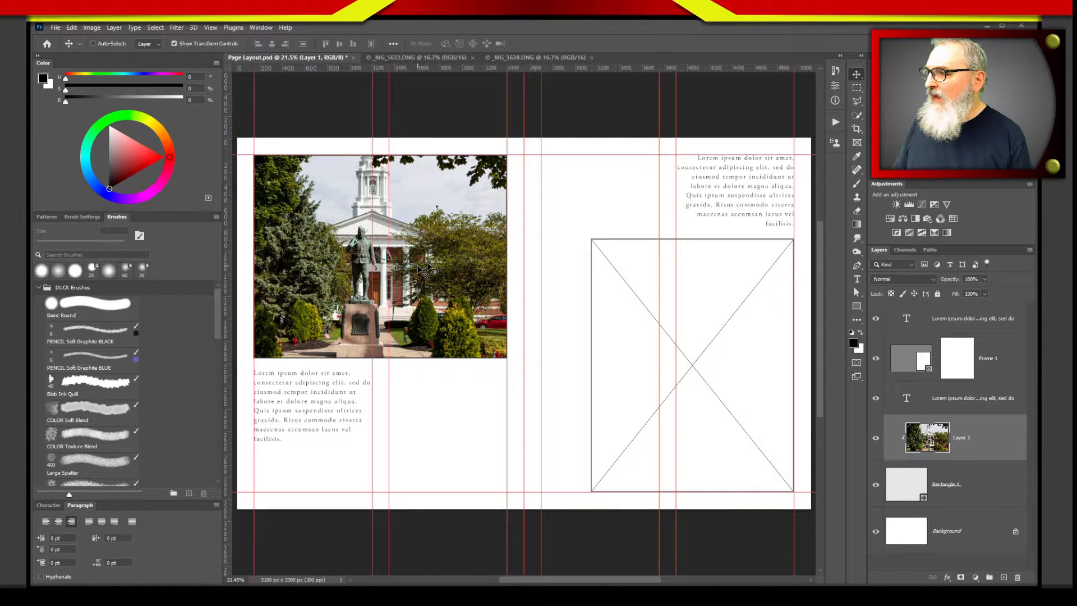
pyautogui.moveTo(421, 265); pyautogui.dragTo(432, 266)
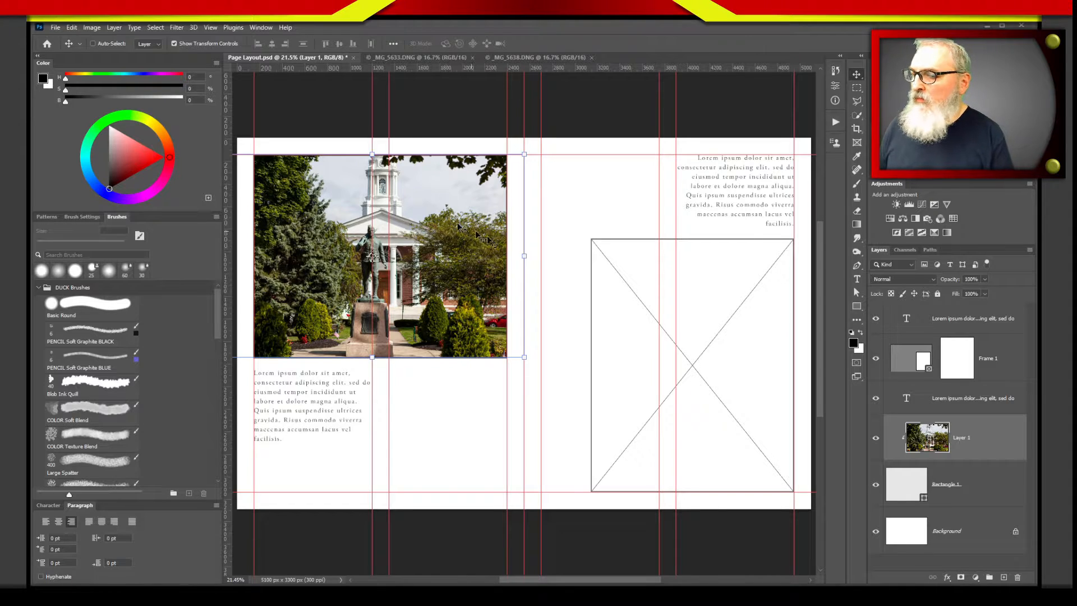
# Examine Rectangle 1's fill colour, stroke style and stroke width without changing them.
pyautogui.click(893, 494)
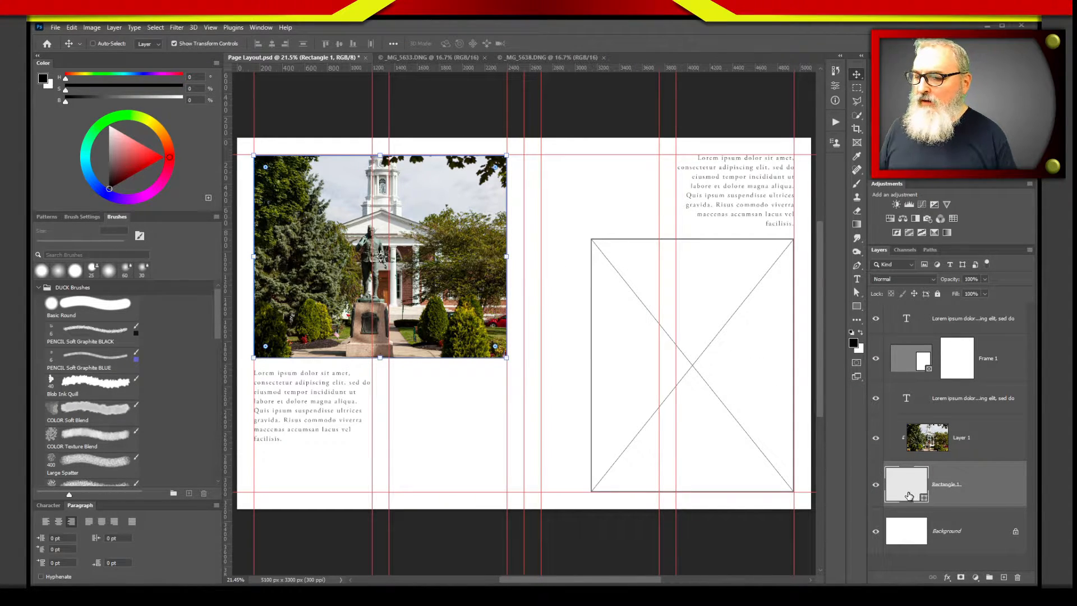
pyautogui.doubleClick(906, 494)
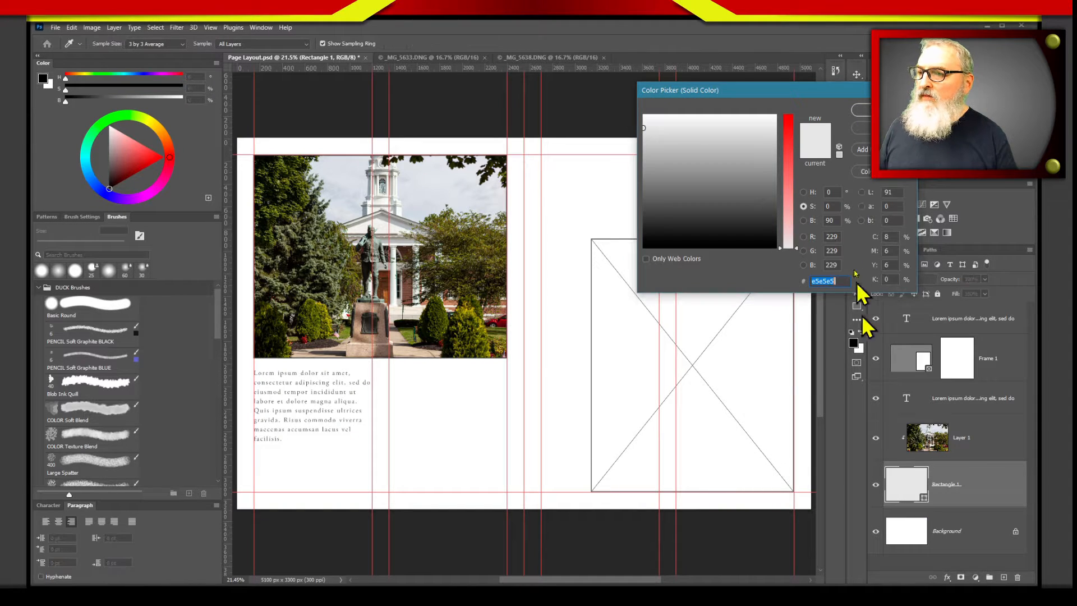
pyautogui.click(883, 128)
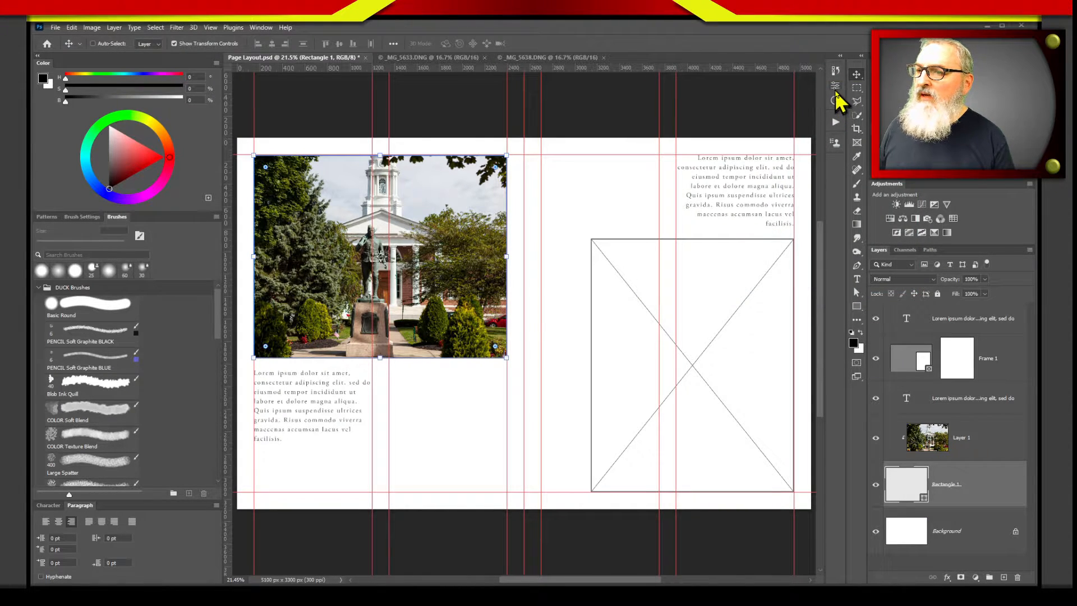
pyautogui.click(835, 87)
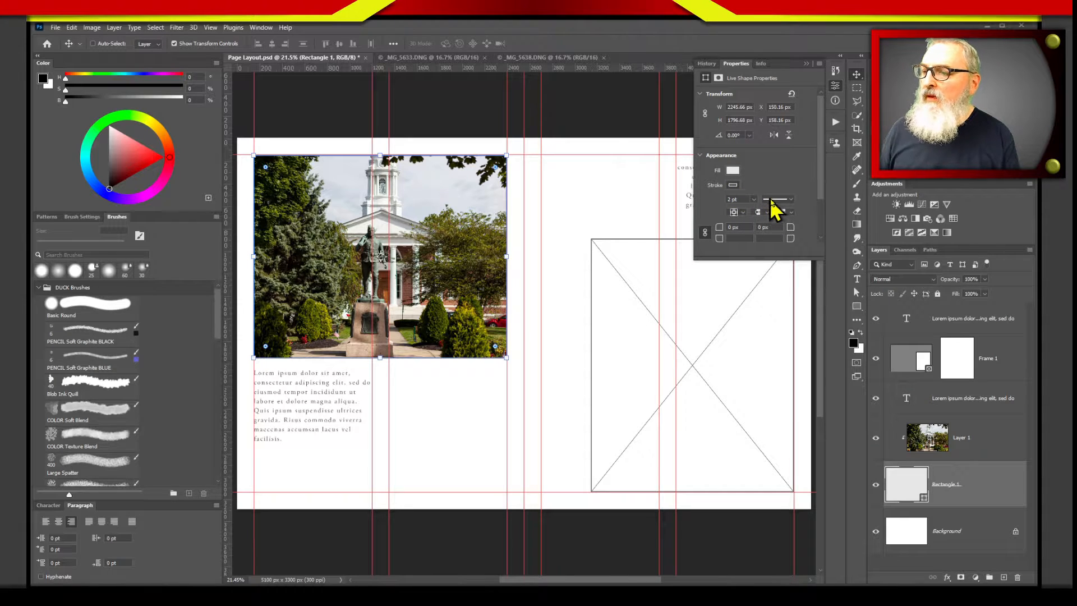
pyautogui.click(774, 199)
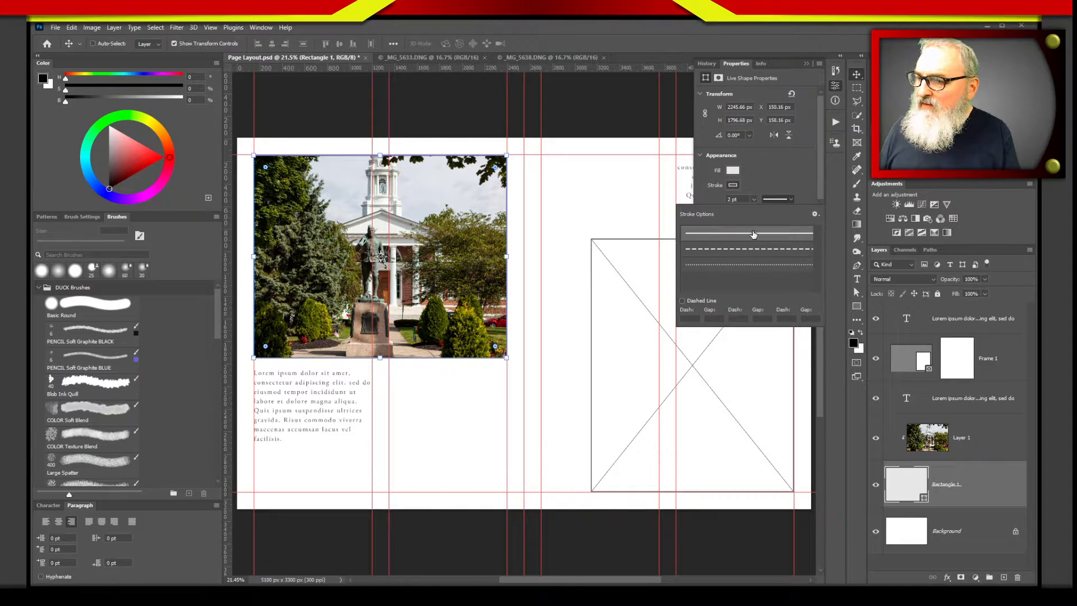
pyautogui.click(778, 177)
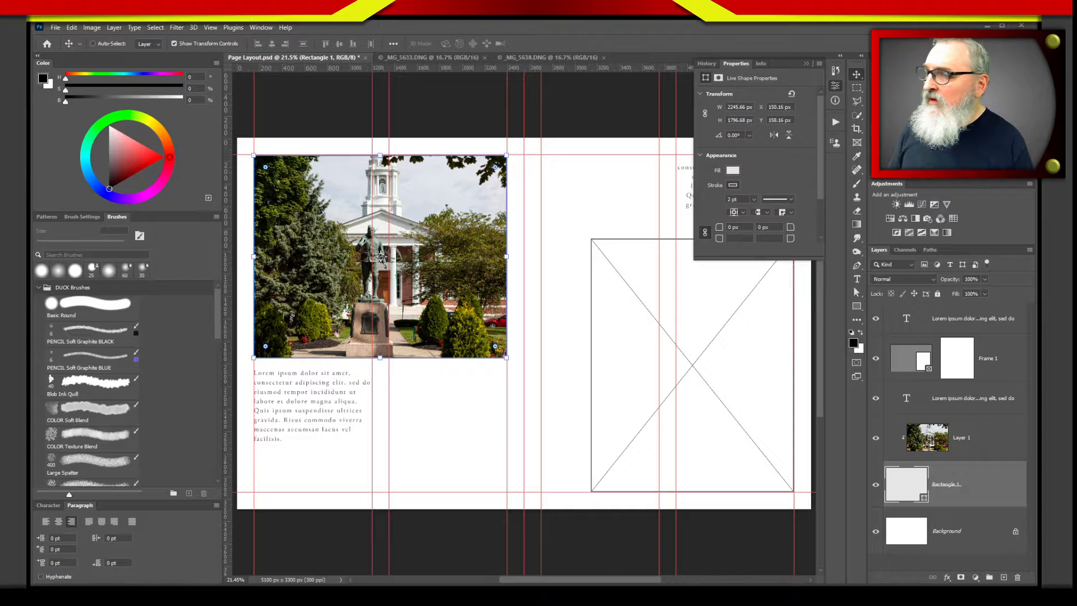
pyautogui.click(744, 199)
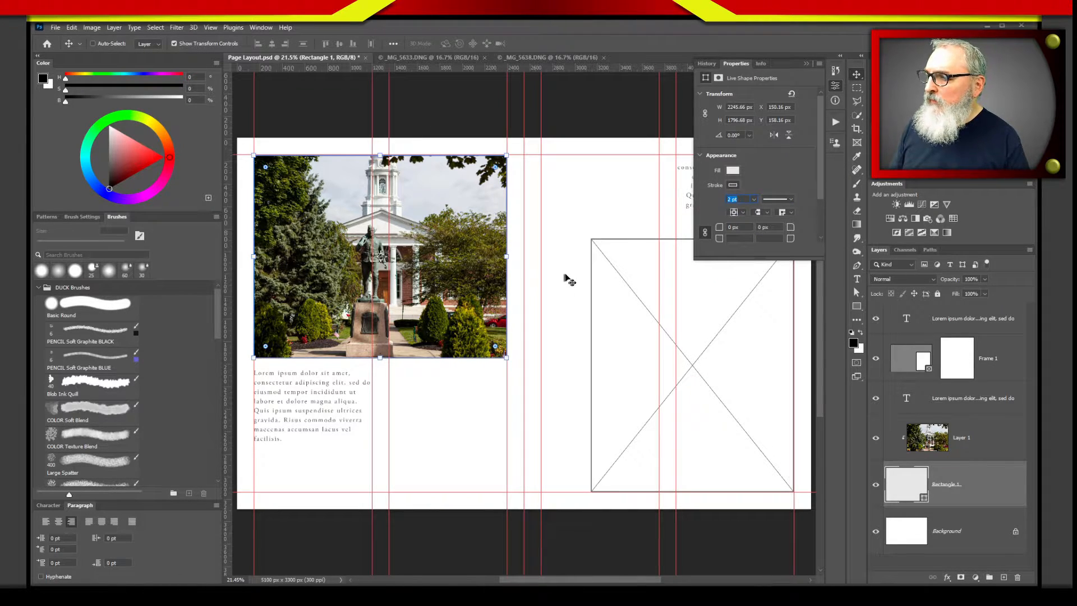
# Deselect all layers, hide the guides to examine the stroke around the photo's lower-right corner at close range, and show the guides again.
pyautogui.keyDown('ctrl'); pyautogui.click(897, 482); pyautogui.keyUp('ctrl')
pyautogui.click(908, 563)
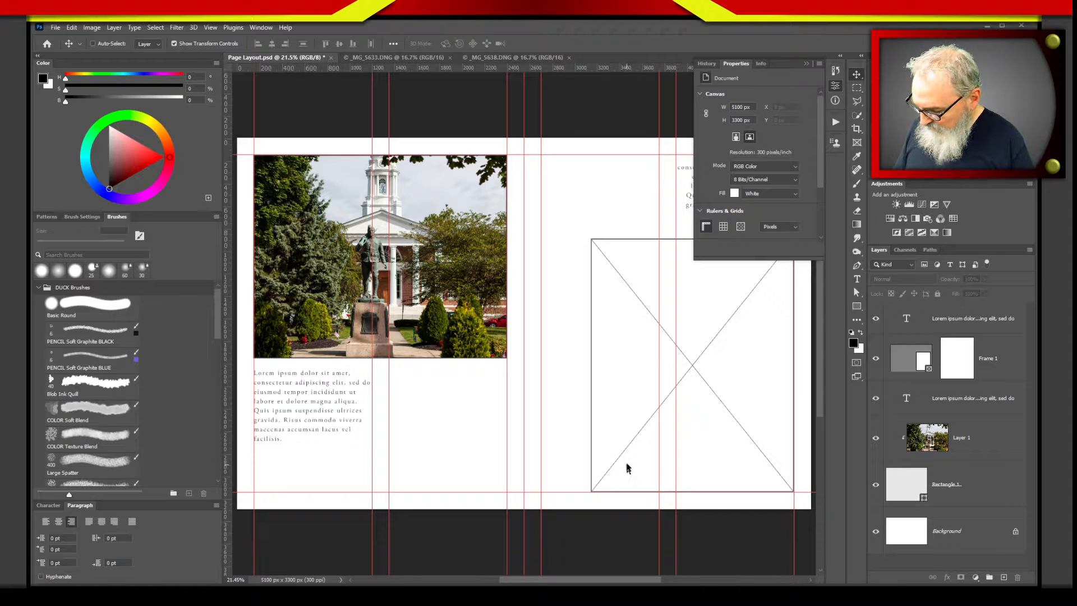
pyautogui.press('ctrl')
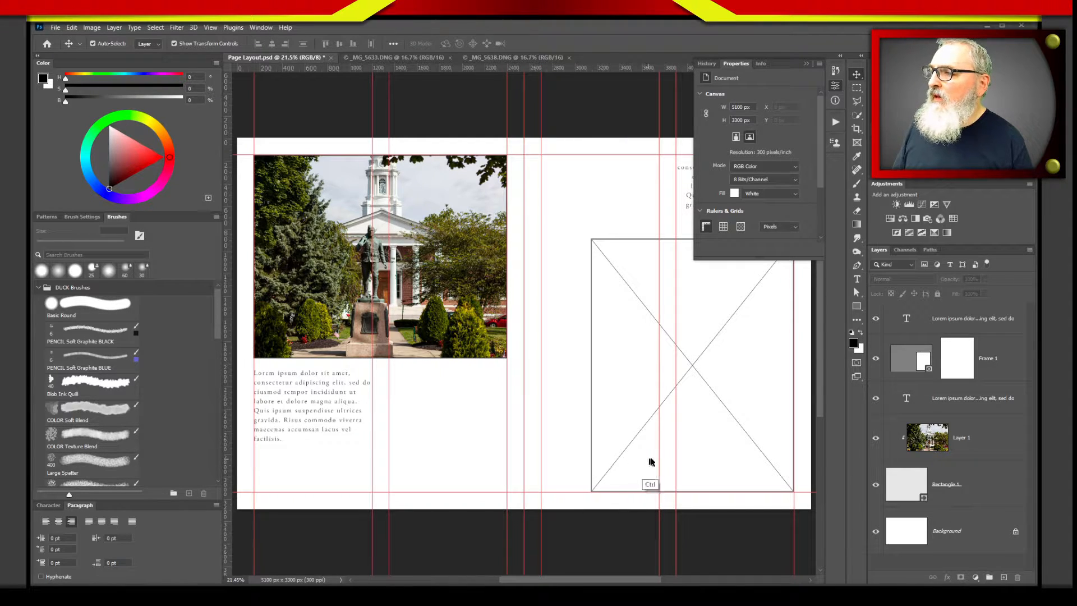
pyautogui.hotkey('ctrl', ';')
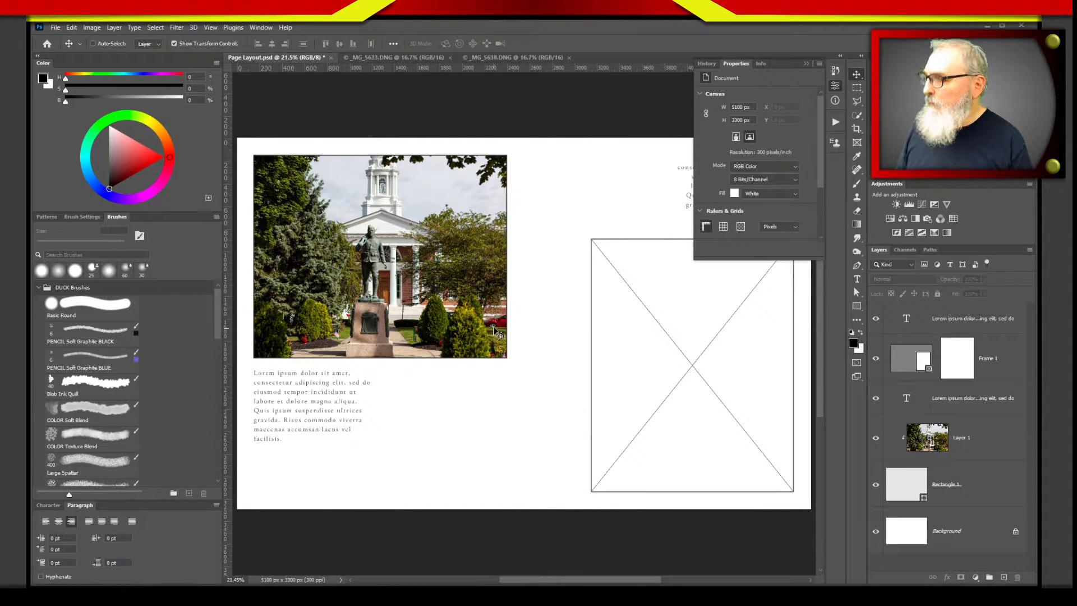
pyautogui.press('z')
pyautogui.moveTo(507, 314); pyautogui.dragTo(565, 315)
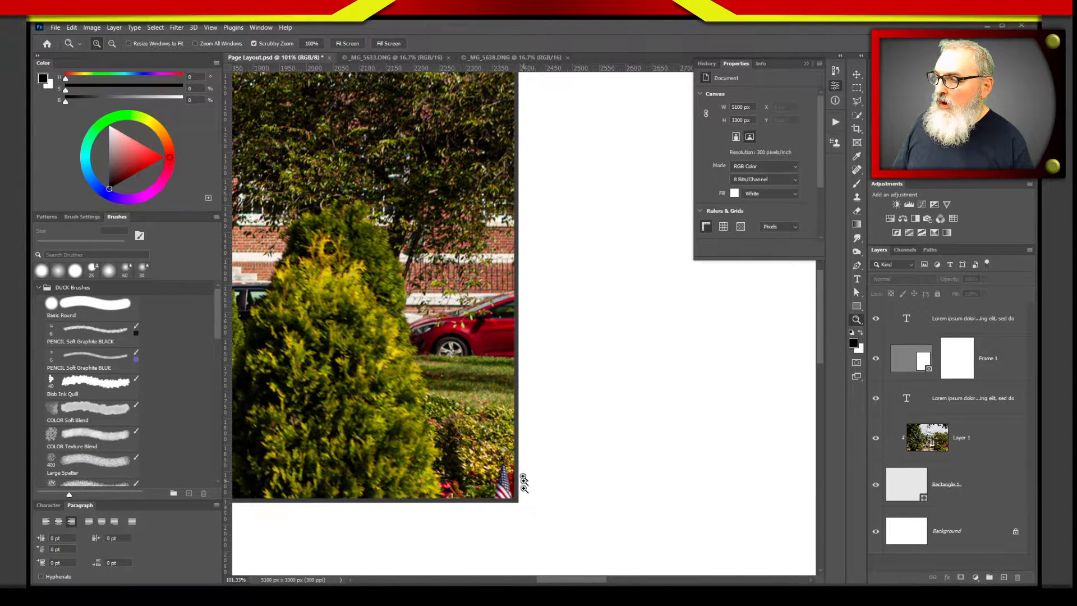
pyautogui.keyDown('alt'); pyautogui.click(495, 375); pyautogui.keyUp('alt')
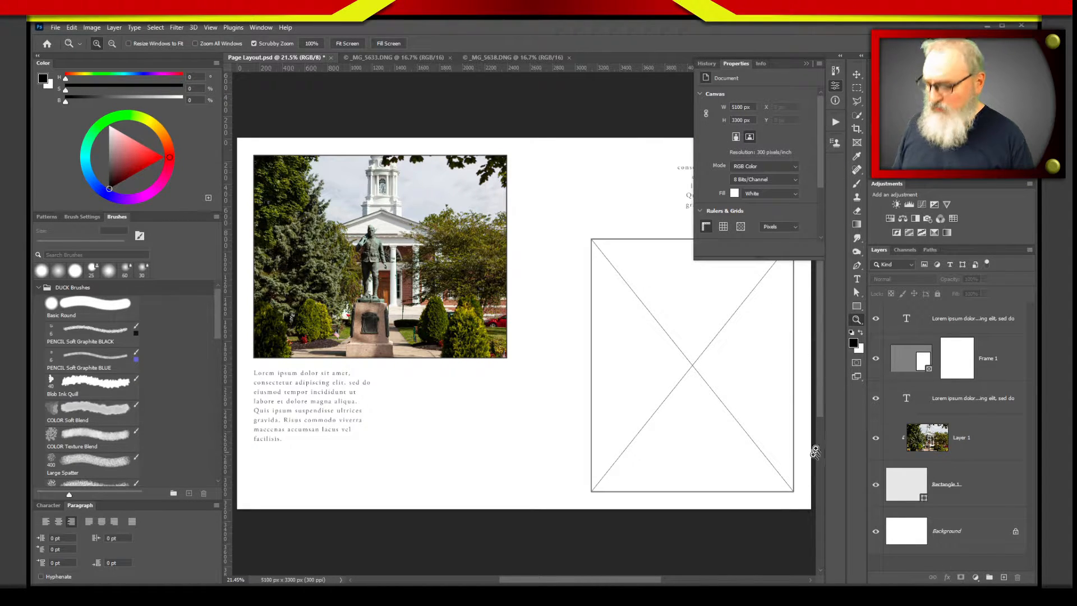
pyautogui.hotkey('ctrl', ';')
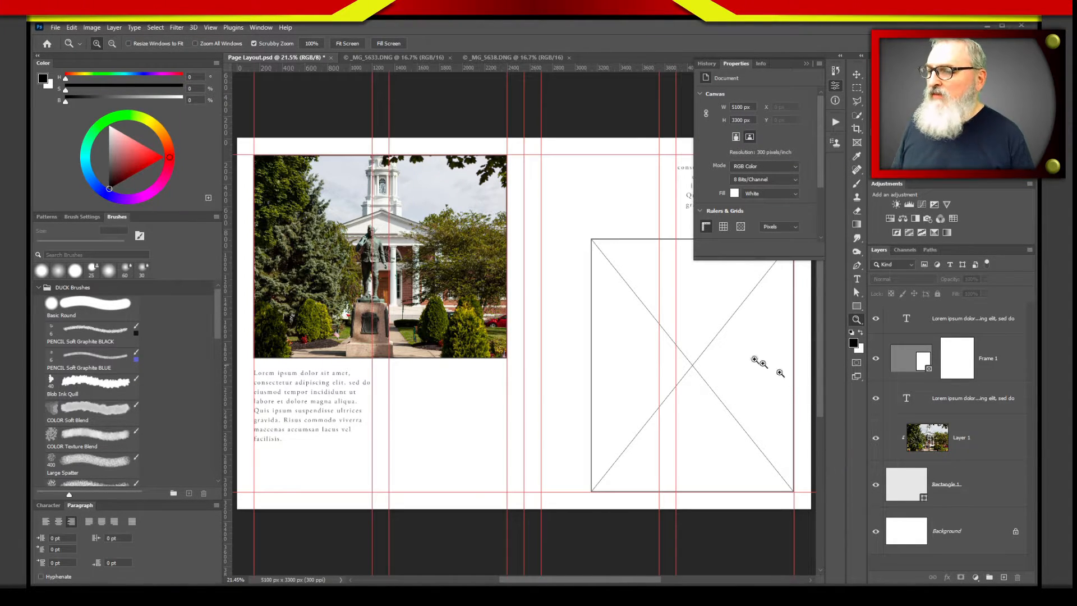
# Select the Frame 1 layer, switch to the Frame tool, and collapse the frame's properties.
pyautogui.click(856, 75)
pyautogui.click(640, 312)
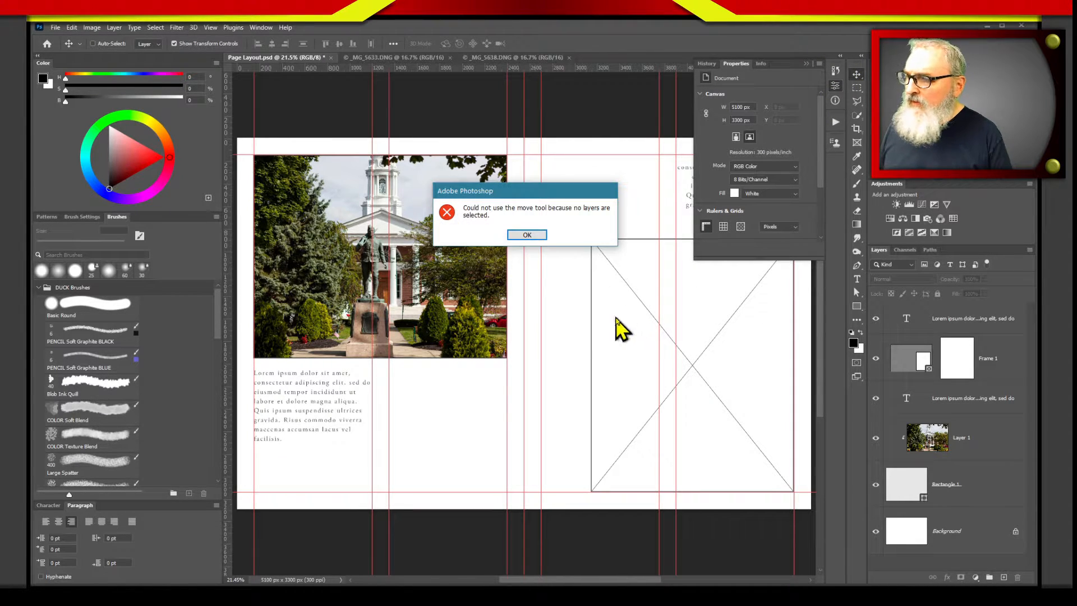
pyautogui.press('Return')
pyautogui.click(889, 370)
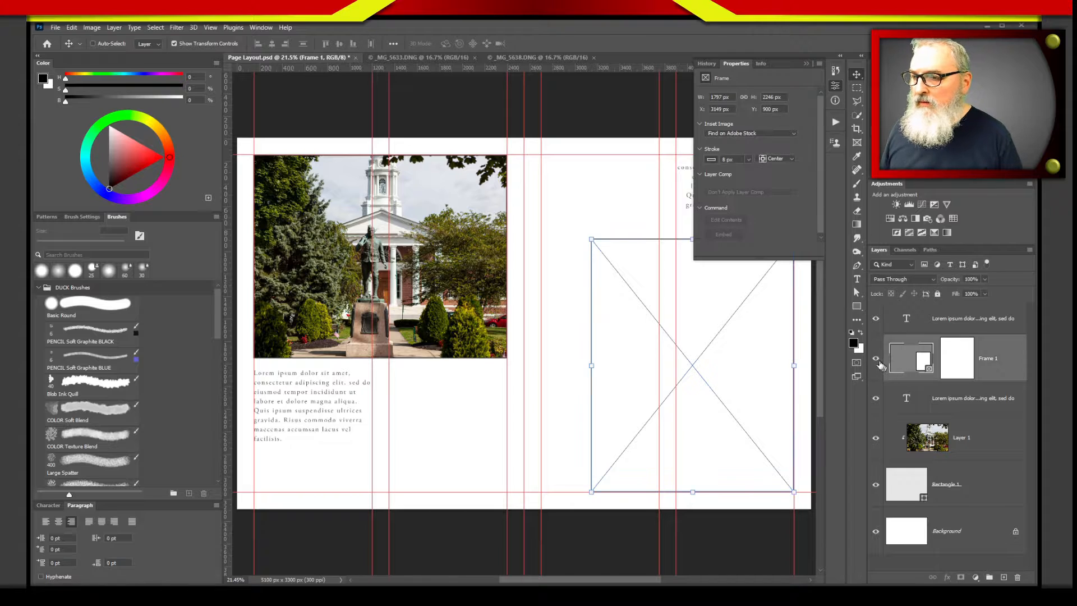
pyautogui.click(856, 144)
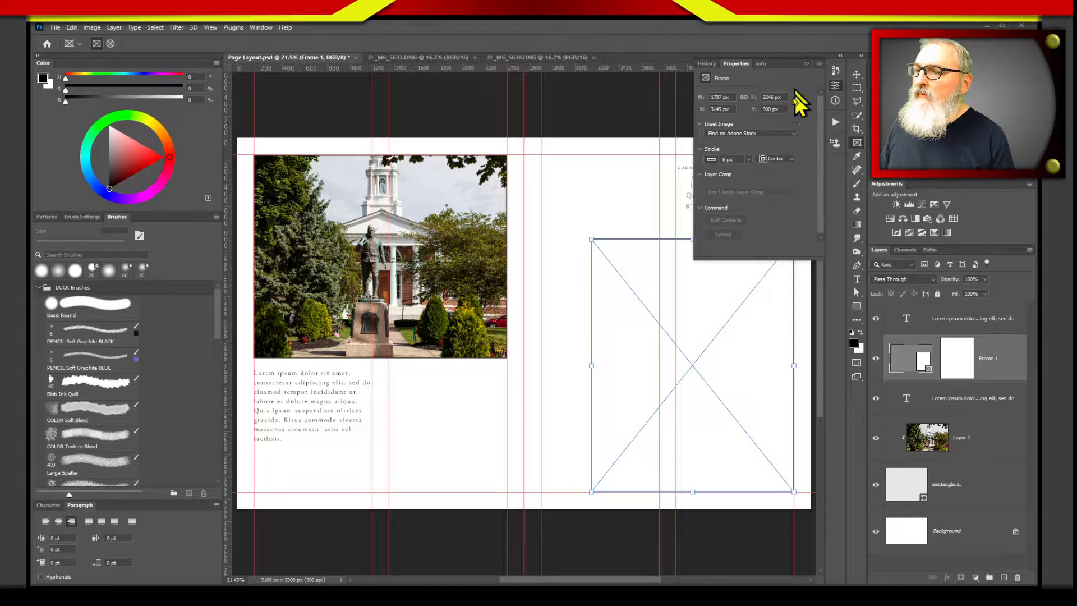
pyautogui.click(806, 63)
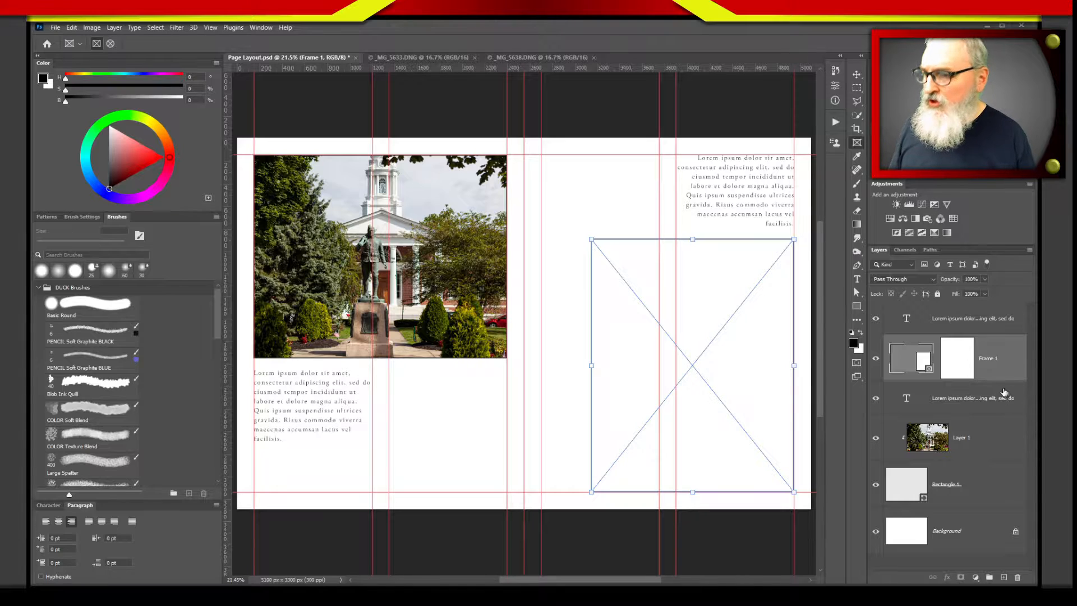
# Place the _MG_5638.DNG image into the crossed frame on the right-hand page of Page Layout.psd, accepting the depth conversion.
pyautogui.click(530, 59)
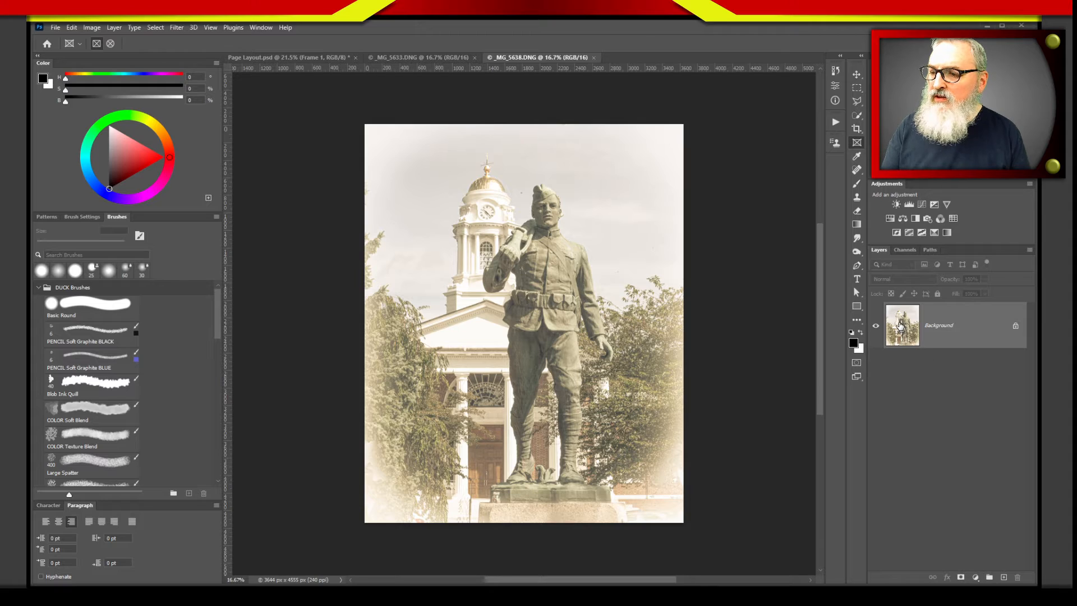
pyautogui.moveTo(915, 330); pyautogui.dragTo(680, 351)
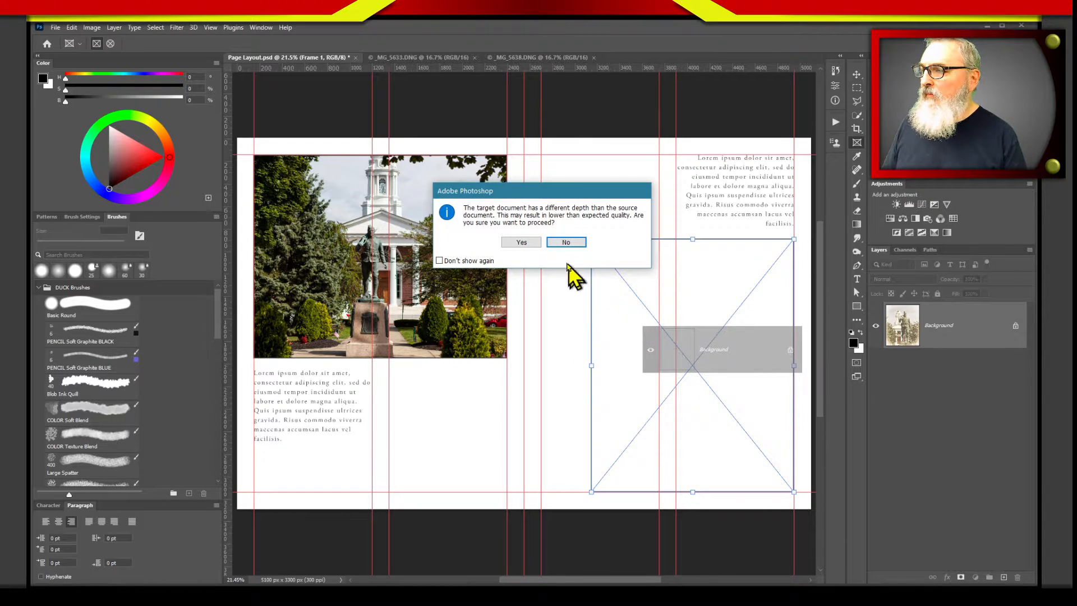
pyautogui.click(531, 245)
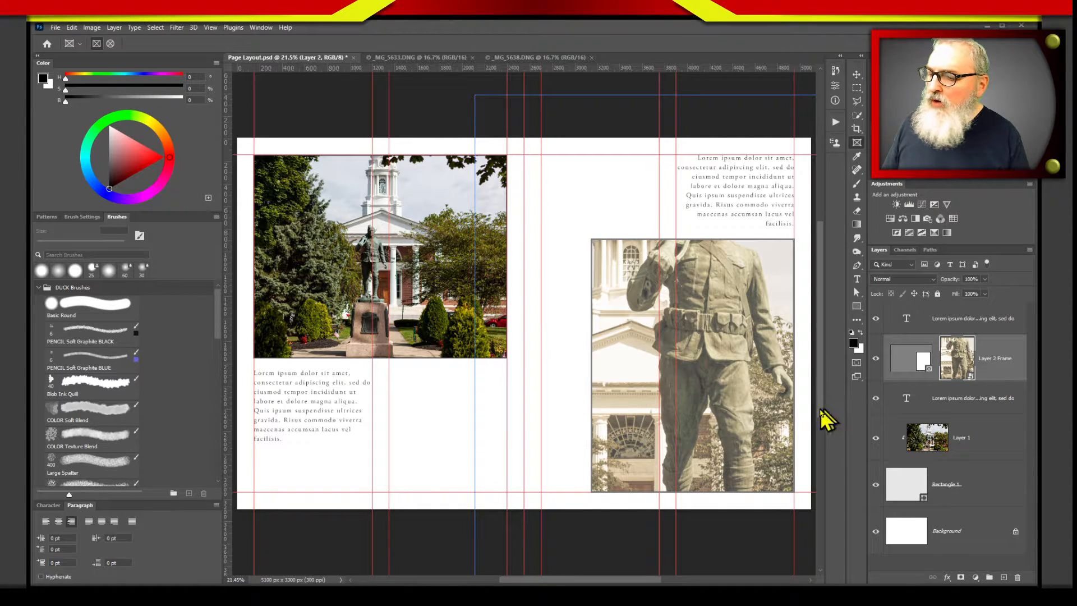
# Reposition the statue photo inside its frame so the soldier's head and the clock tower fall within it.
pyautogui.moveTo(654, 583); pyautogui.dragTo(695, 586)
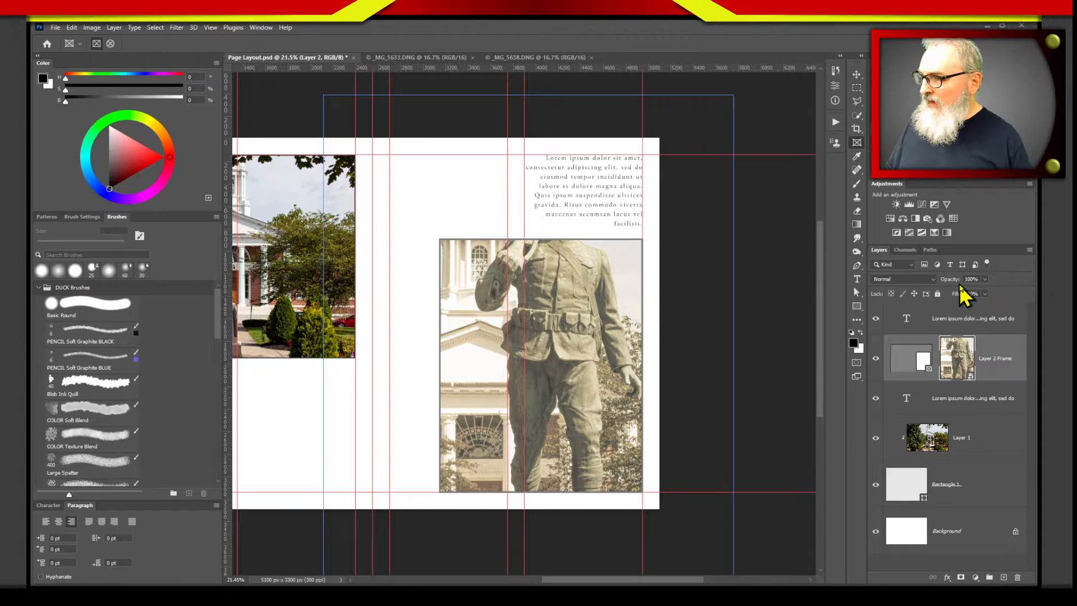
pyautogui.moveTo(590, 330); pyautogui.dragTo(564, 323)
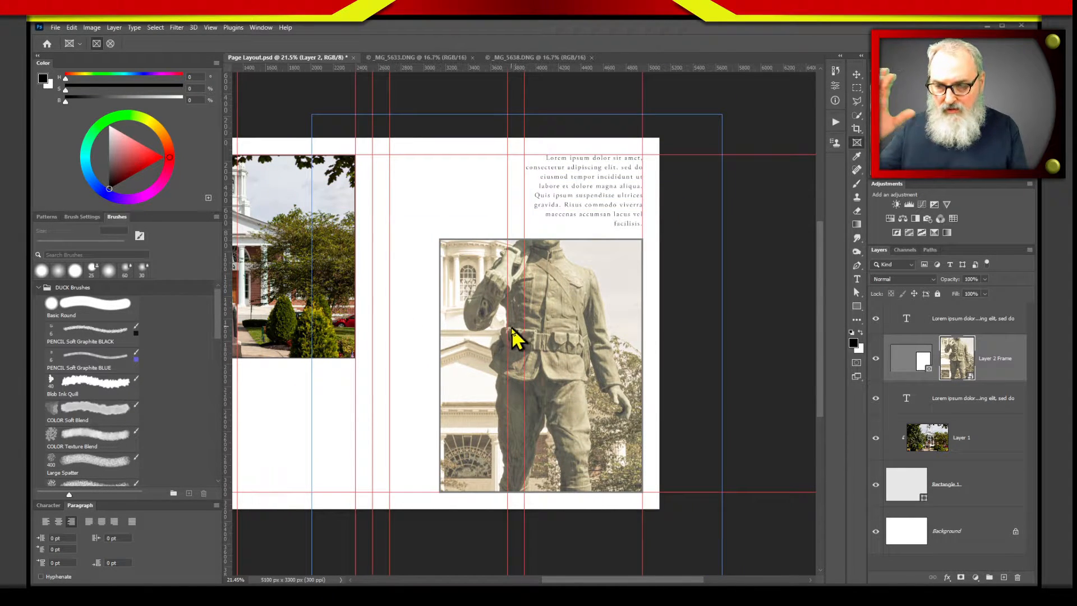
pyautogui.moveTo(580, 313)
pyautogui.mouseDown()
pyautogui.moveTo(606, 370)
pyautogui.moveTo(566, 381)
pyautogui.moveTo(578, 374)
pyautogui.moveTo(556, 361)
pyautogui.moveTo(582, 318)
pyautogui.moveTo(572, 281)
pyautogui.moveTo(564, 322)
pyautogui.mouseUp()
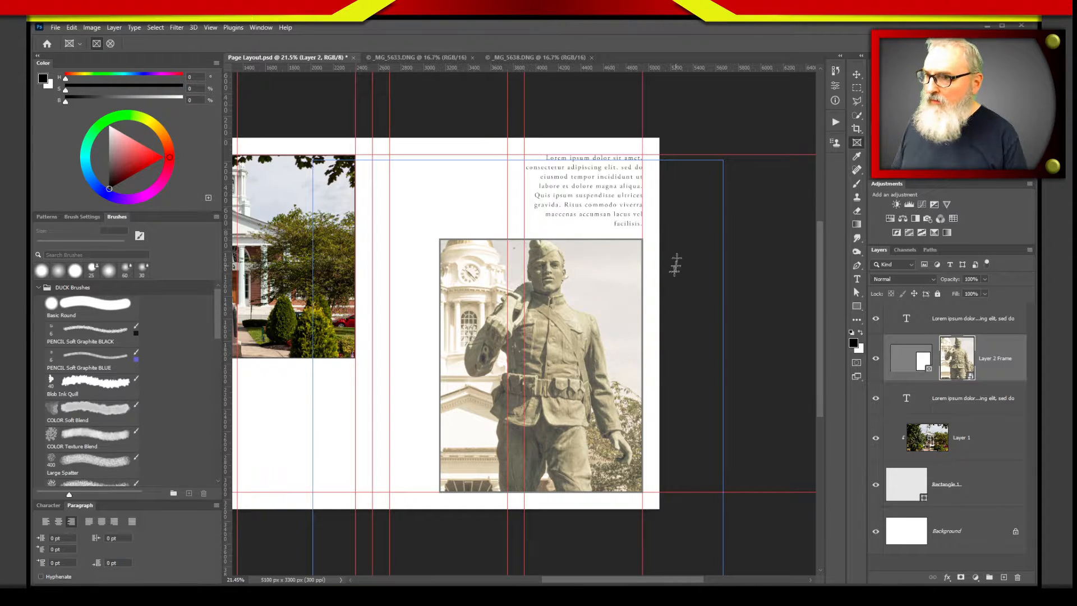
# Scale the statue photo down to about 49.3% and position it so the whole image fills its frame.
pyautogui.click(854, 76)
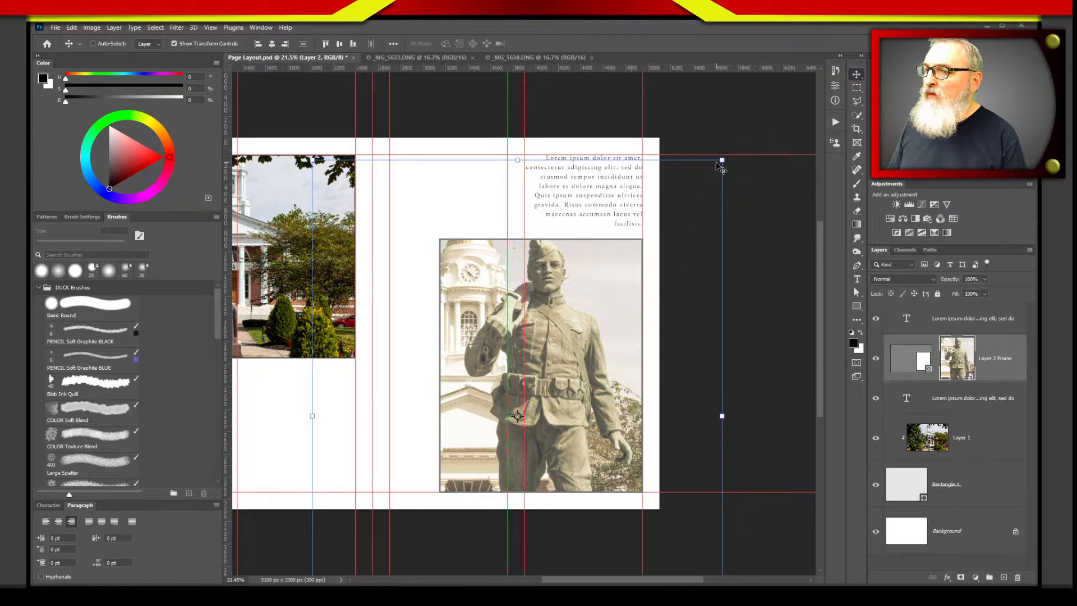
pyautogui.moveTo(722, 162); pyautogui.dragTo(548, 344)
pyautogui.moveTo(488, 409); pyautogui.dragTo(608, 243)
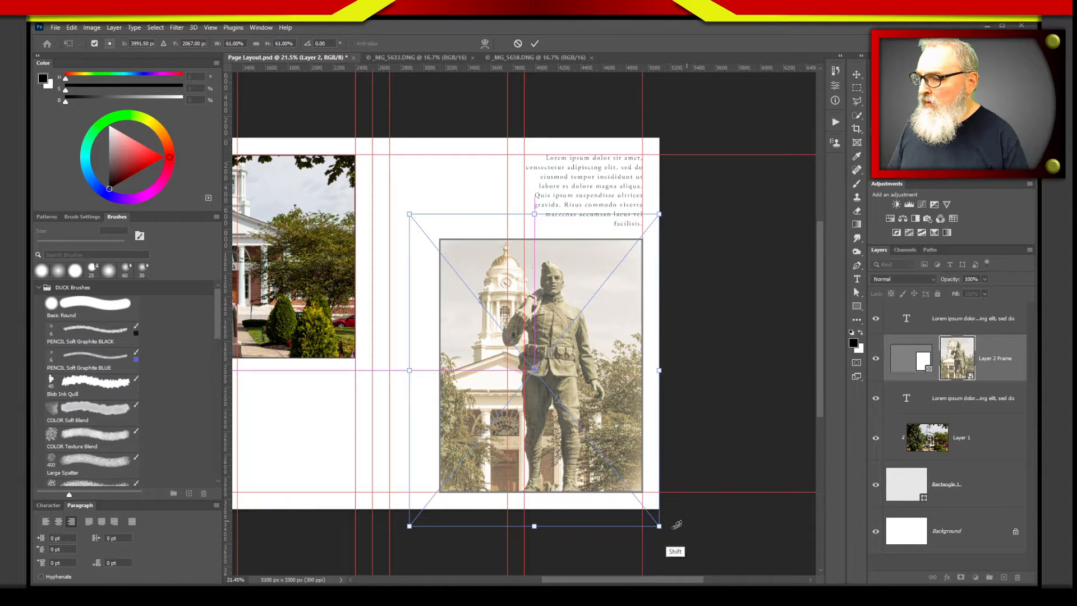
pyautogui.moveTo(659, 526); pyautogui.dragTo(629, 501)
pyautogui.moveTo(409, 496); pyautogui.dragTo(433, 466)
pyautogui.moveTo(496, 433)
pyautogui.mouseDown()
pyautogui.moveTo(508, 443)
pyautogui.moveTo(498, 440)
pyautogui.mouseUp()
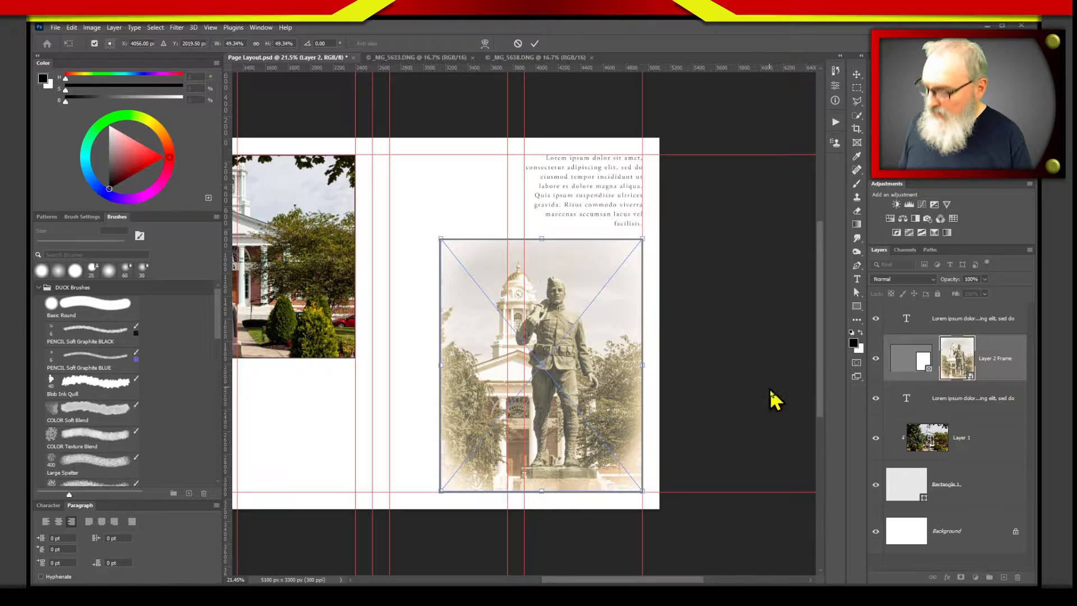
pyautogui.press('Return')
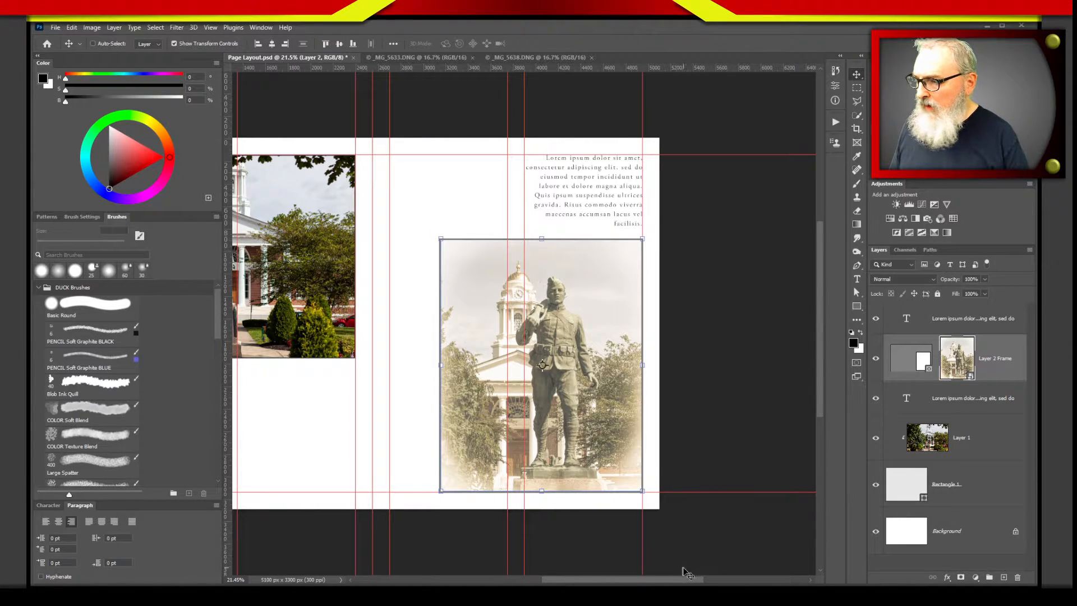
# Delete the statue photo from its frame, leaving an empty frame on the right-hand page.
pyautogui.moveTo(694, 583); pyautogui.dragTo(653, 585)
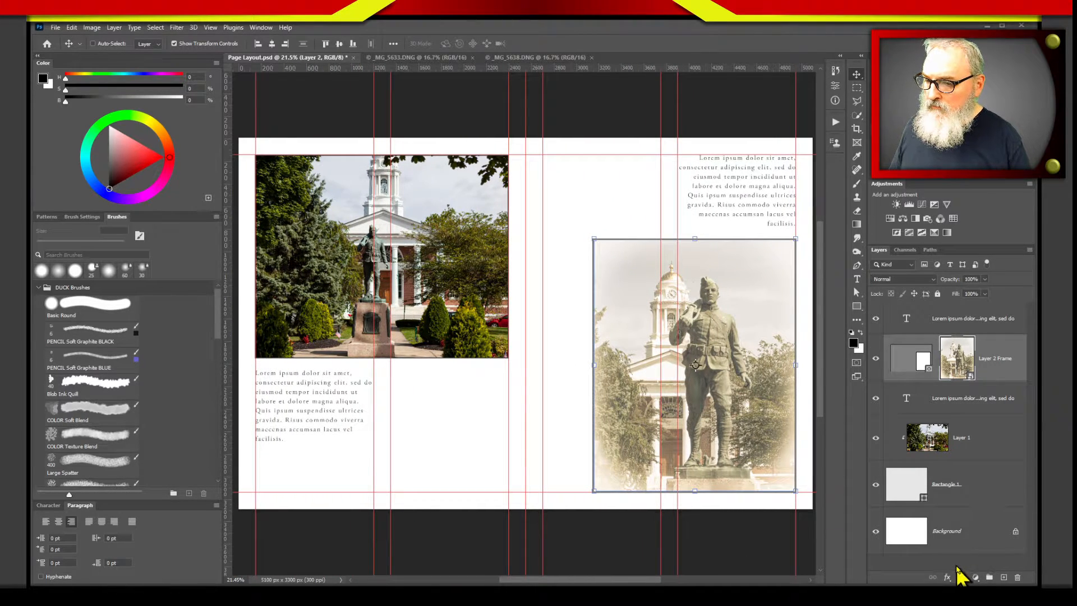
pyautogui.click(964, 563)
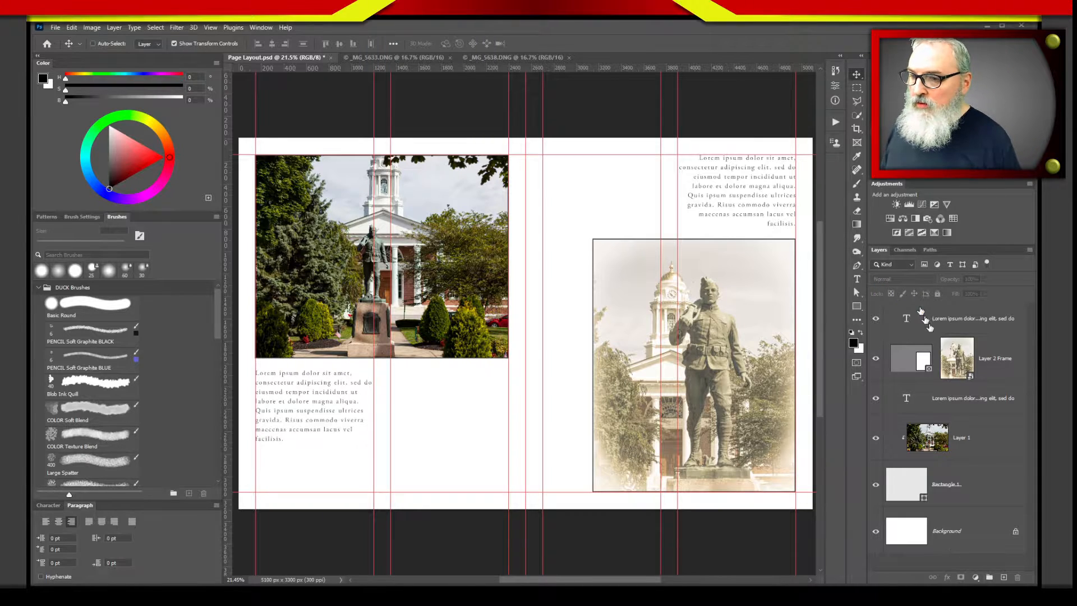
pyautogui.moveTo(957, 367); pyautogui.dragTo(1017, 576)
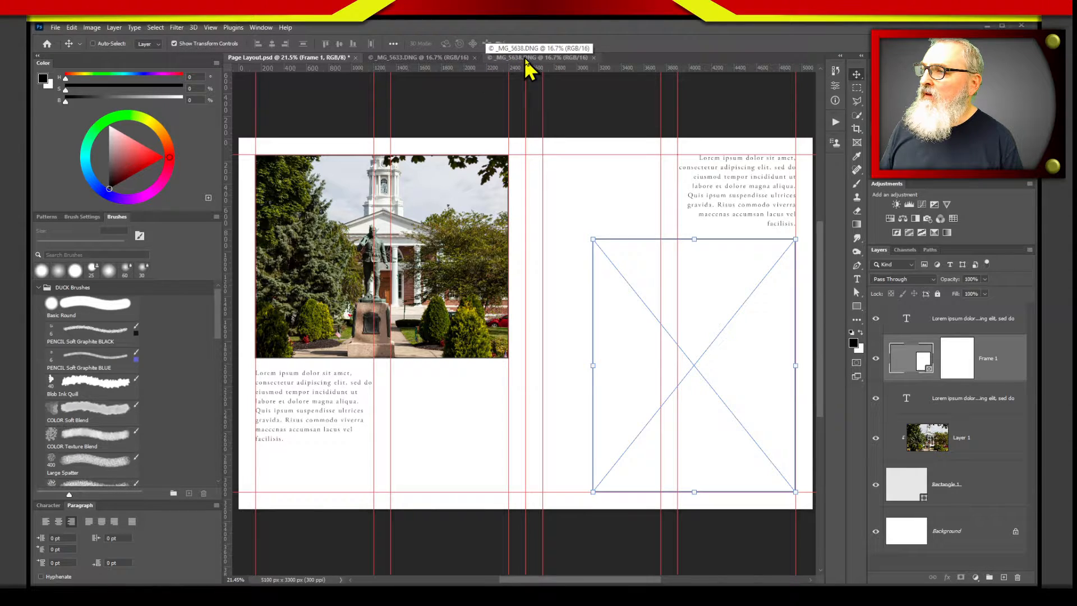
# Place the Background layer of _MG_5638.DNG into the empty frame in Page Layout.psd, accepting the depth conversion.
pyautogui.click(526, 58)
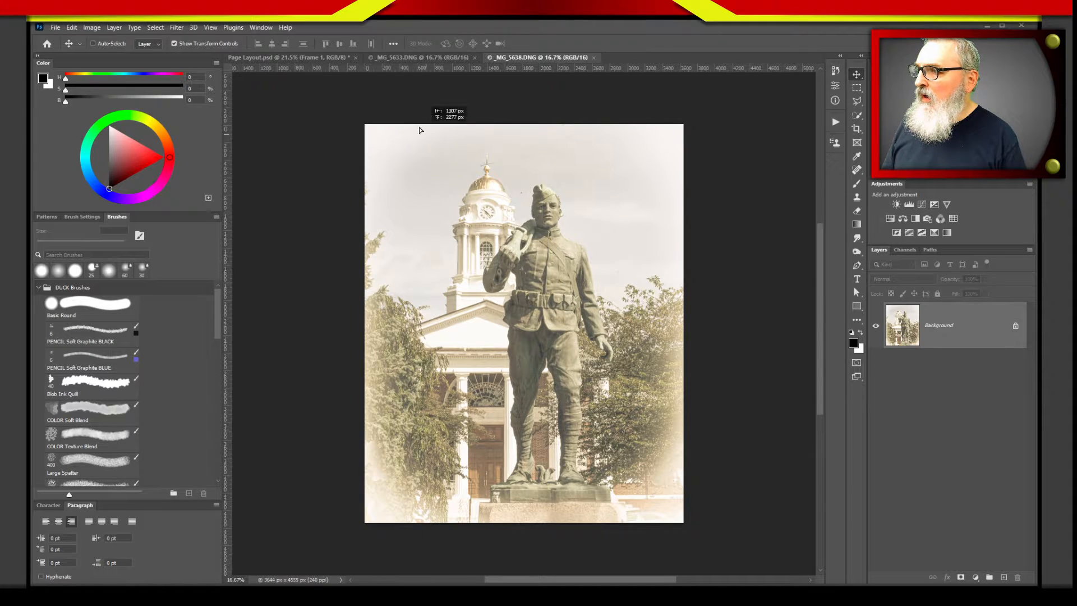
pyautogui.scroll(2, 493, 263)
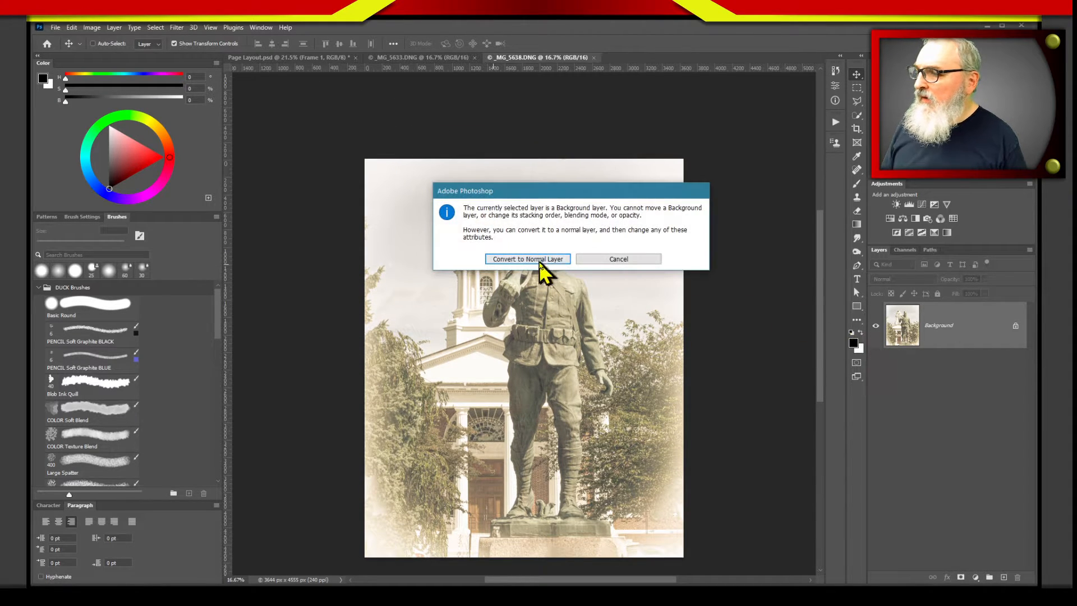
pyautogui.click(633, 259)
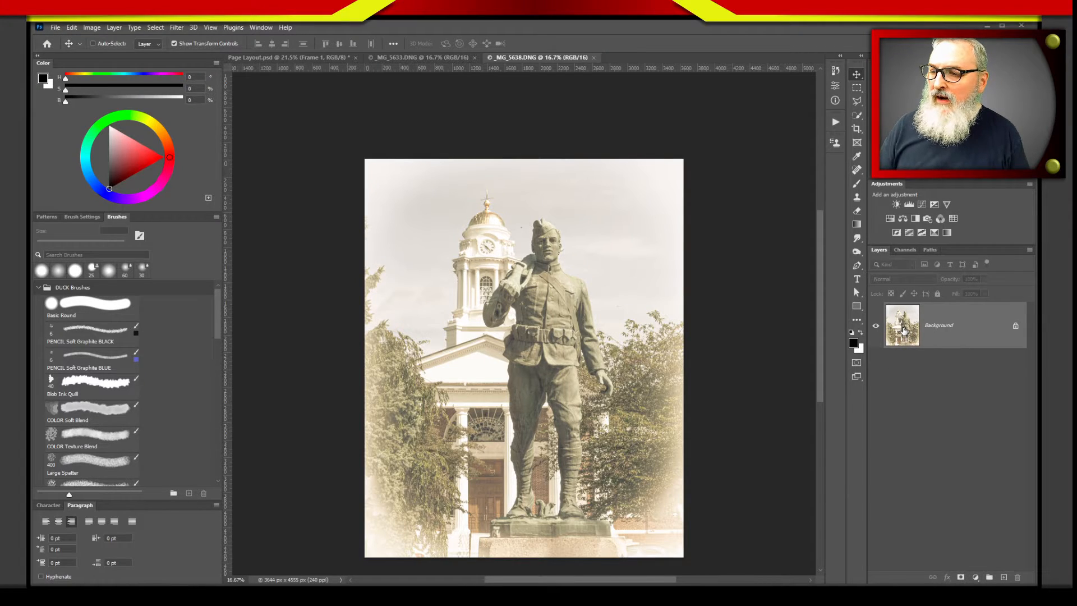
pyautogui.moveTo(903, 331); pyautogui.dragTo(422, 210)
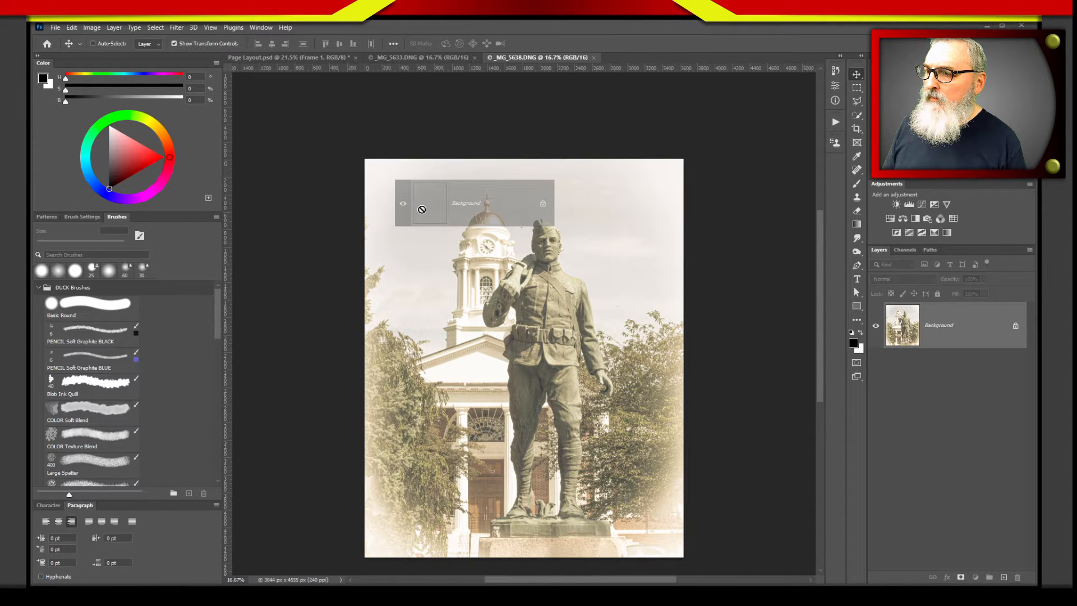
pyautogui.moveTo(421, 209); pyautogui.dragTo(259, 59)
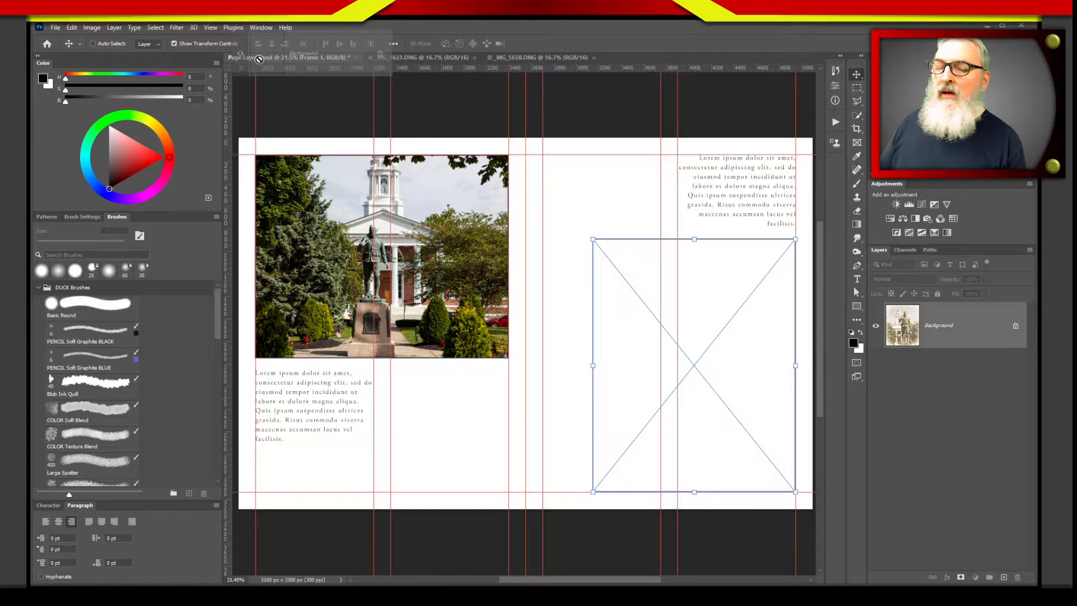
pyautogui.moveTo(259, 59); pyautogui.dragTo(258, 59)
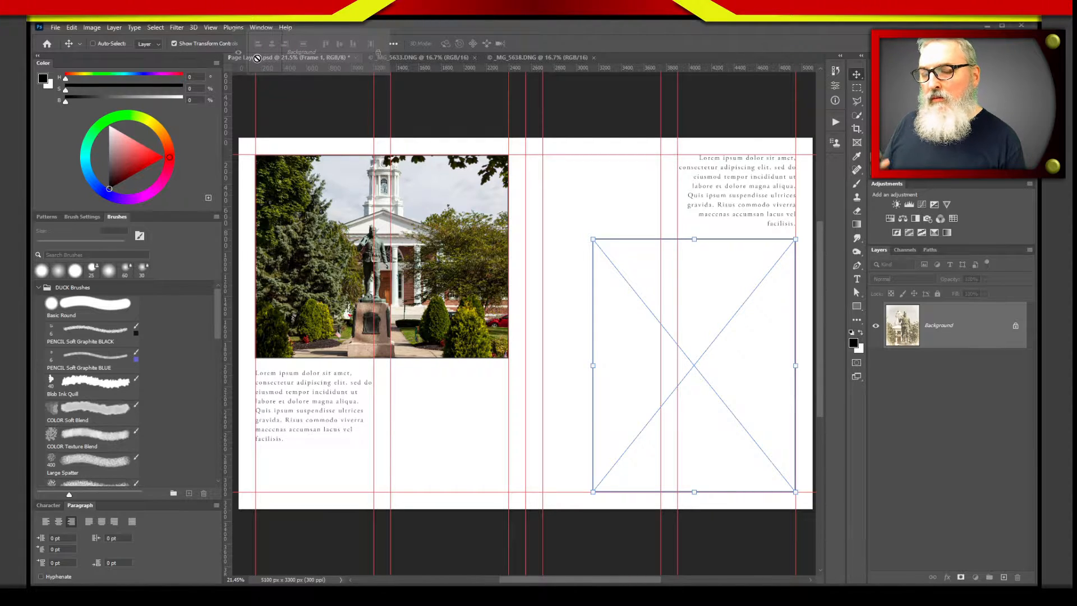
pyautogui.moveTo(256, 59); pyautogui.dragTo(667, 365)
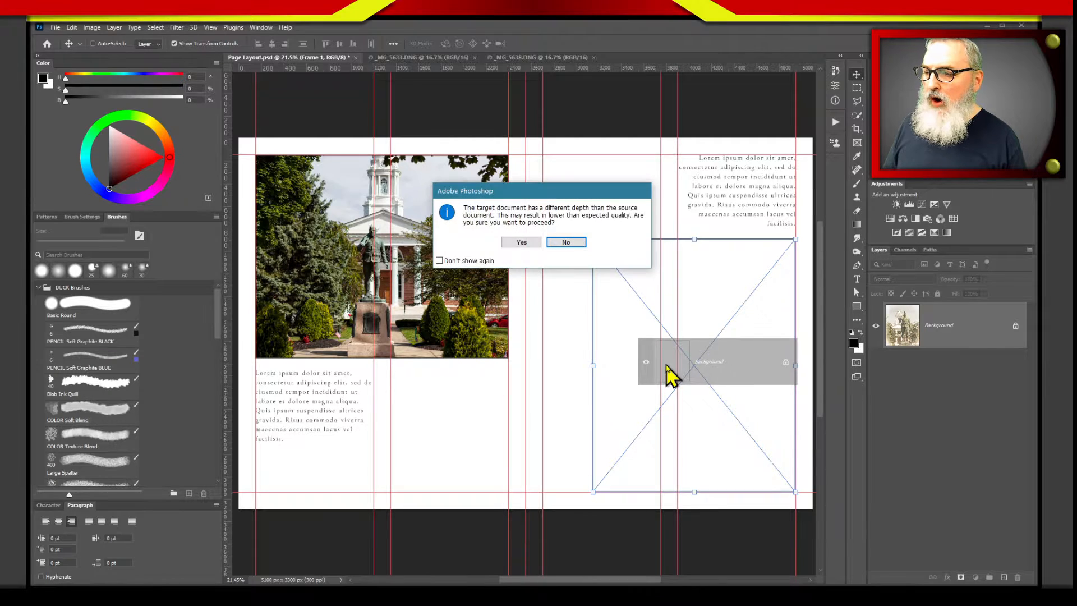
pyautogui.click(521, 243)
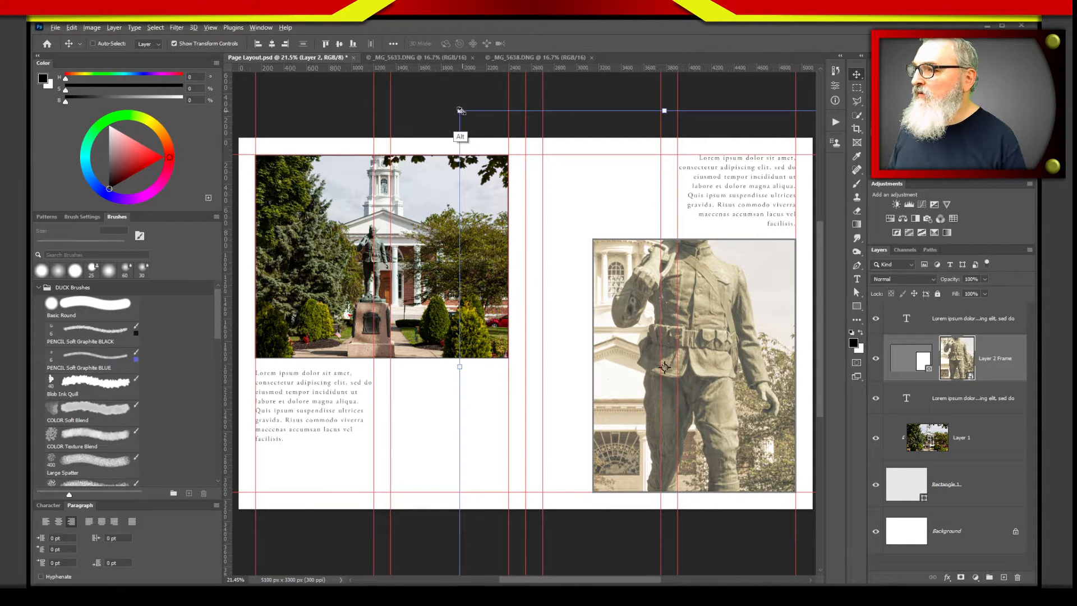
# Scale the statue photo to about 49.7% and nudge it to line up with the frame's edges.
pyautogui.moveTo(460, 111); pyautogui.dragTo(584, 225)
pyautogui.moveTo(706, 344); pyautogui.dragTo(740, 342)
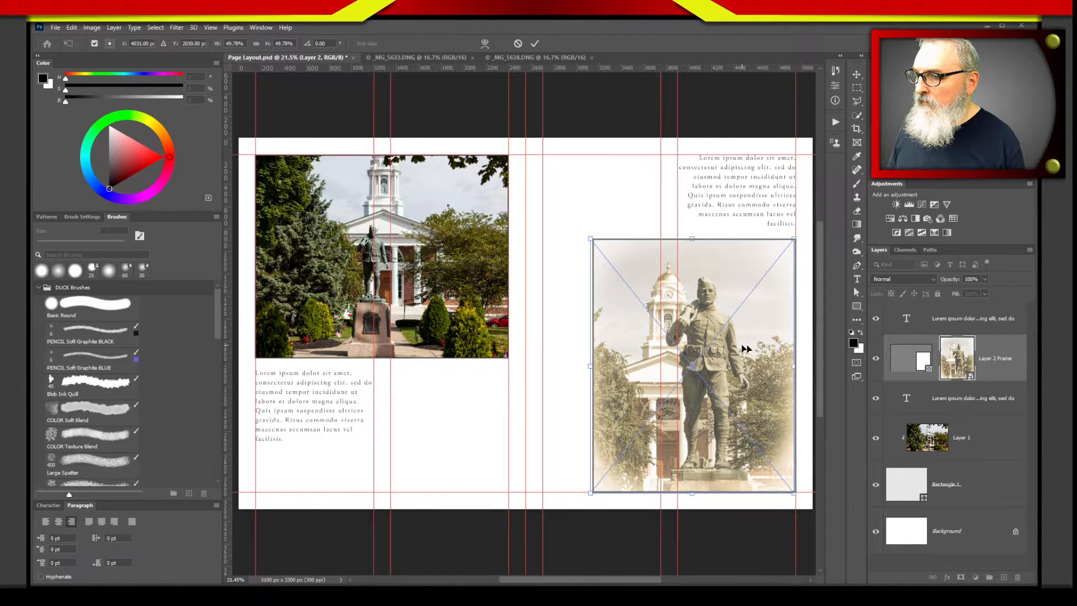
pyautogui.moveTo(743, 345); pyautogui.dragTo(748, 347)
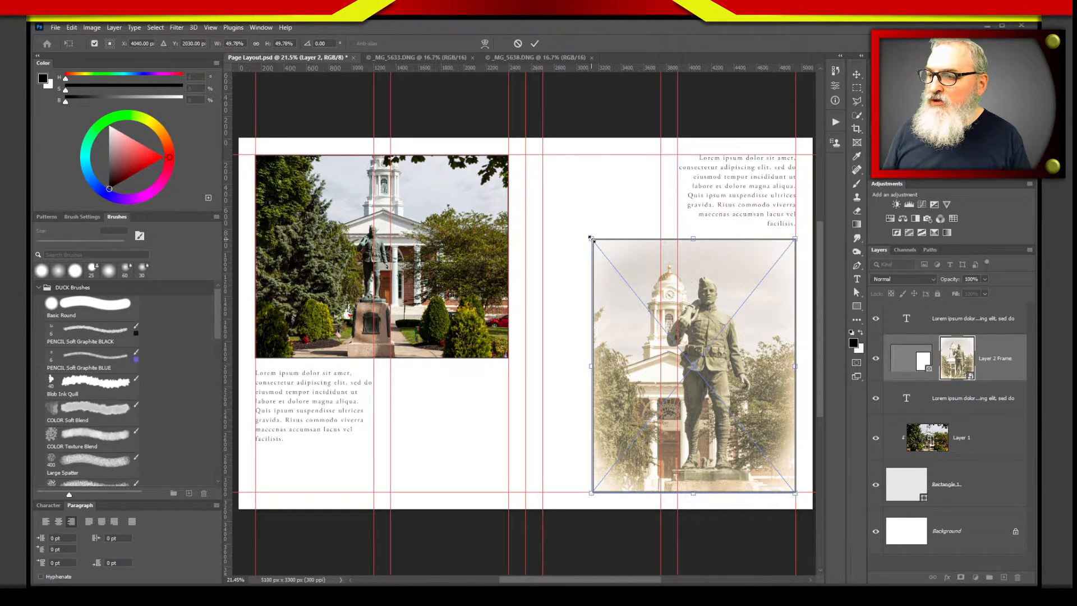
pyautogui.moveTo(592, 238)
pyautogui.mouseDown()
pyautogui.moveTo(546, 202)
pyautogui.moveTo(507, 212)
pyautogui.moveTo(481, 169)
pyautogui.moveTo(433, 146)
pyautogui.moveTo(590, 237)
pyautogui.mouseUp()
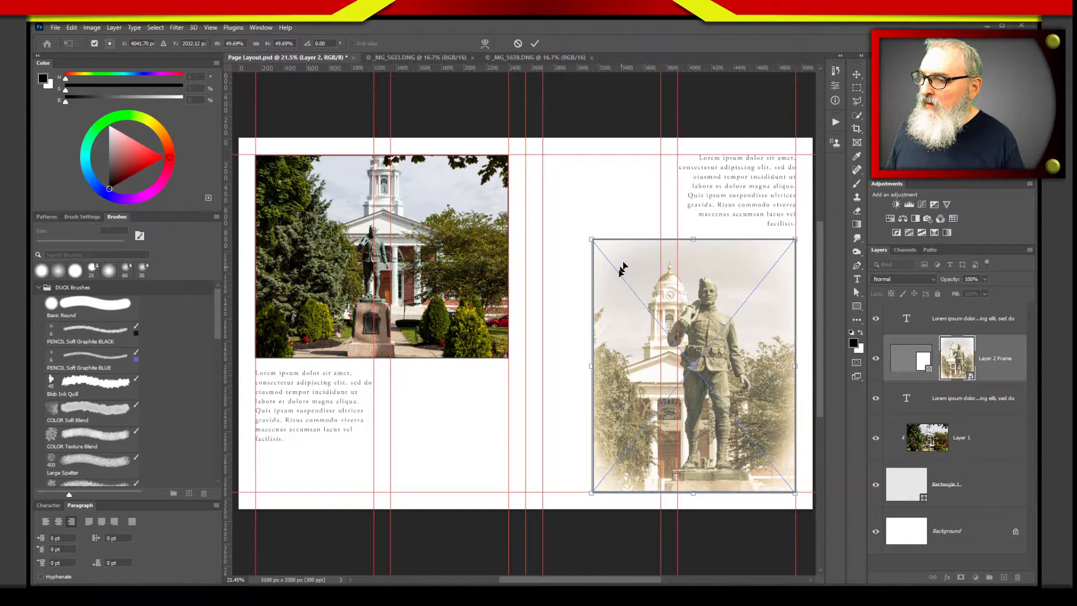
pyautogui.moveTo(593, 365)
pyautogui.mouseDown()
pyautogui.moveTo(435, 371)
pyautogui.moveTo(592, 360)
pyautogui.mouseUp()
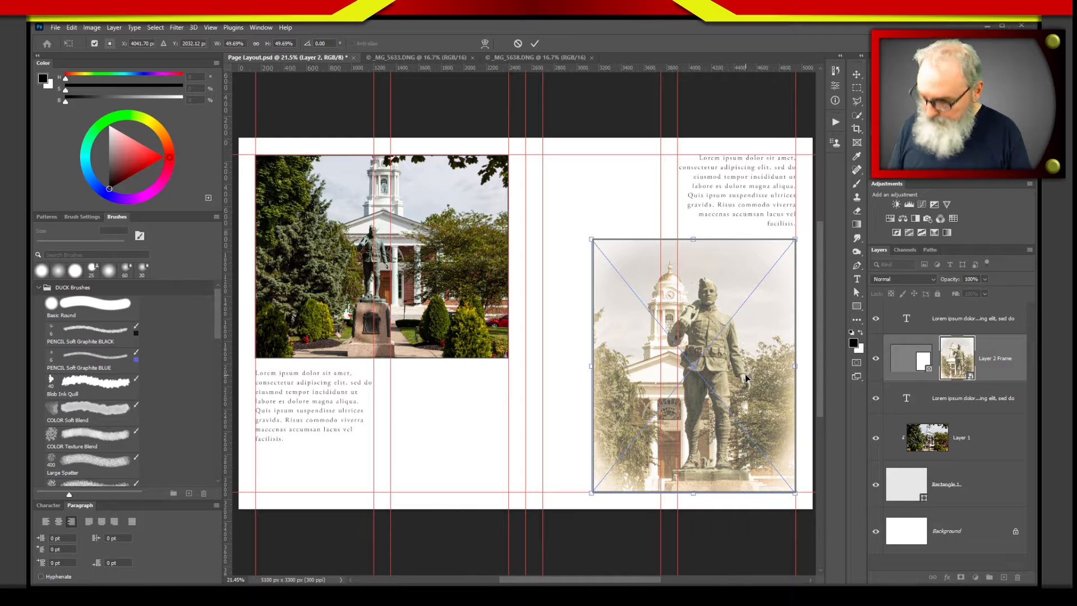
pyautogui.press('Right')
pyautogui.press('Right')
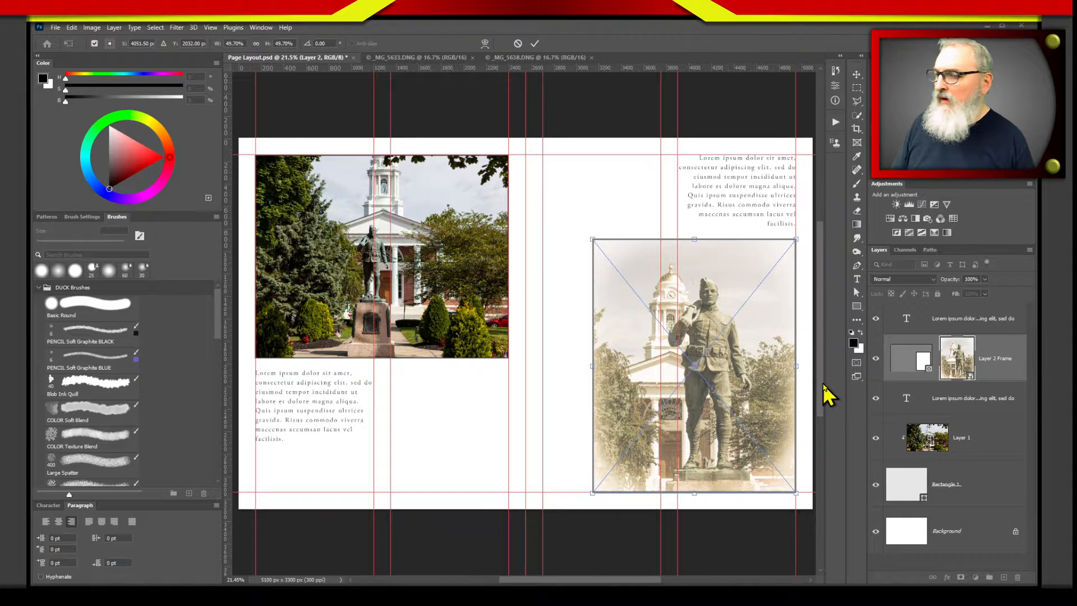
# Copy the statue photo from _MG_5638.DNG into _MG_5633.DNG as a new layer, and delete that layer.
pyautogui.click(408, 58)
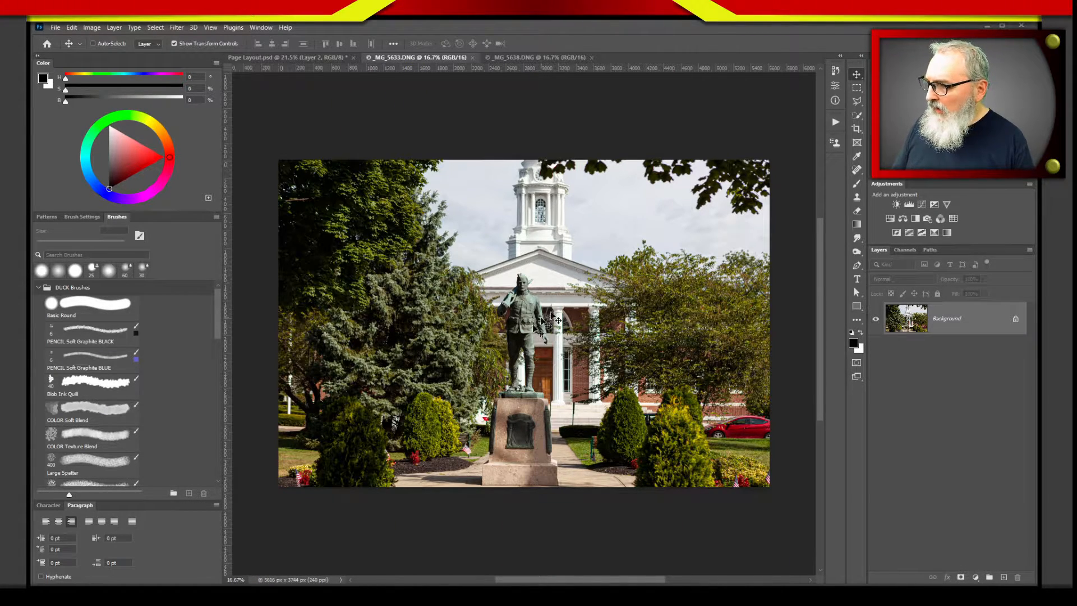
pyautogui.click(517, 59)
pyautogui.moveTo(903, 336); pyautogui.dragTo(531, 319)
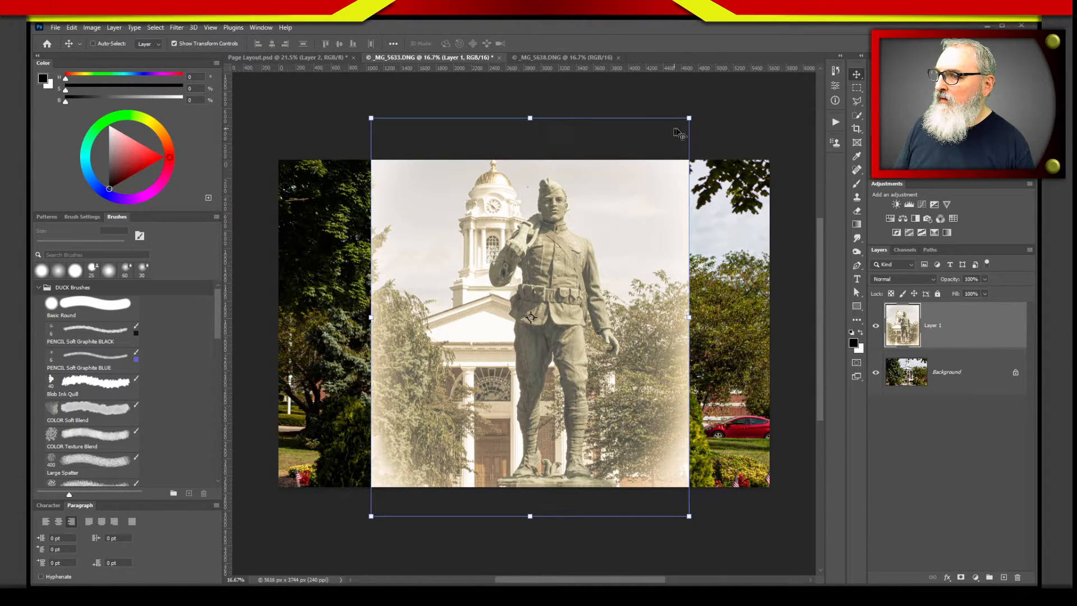
pyautogui.moveTo(637, 211); pyautogui.dragTo(462, 336)
pyautogui.press('Delete')
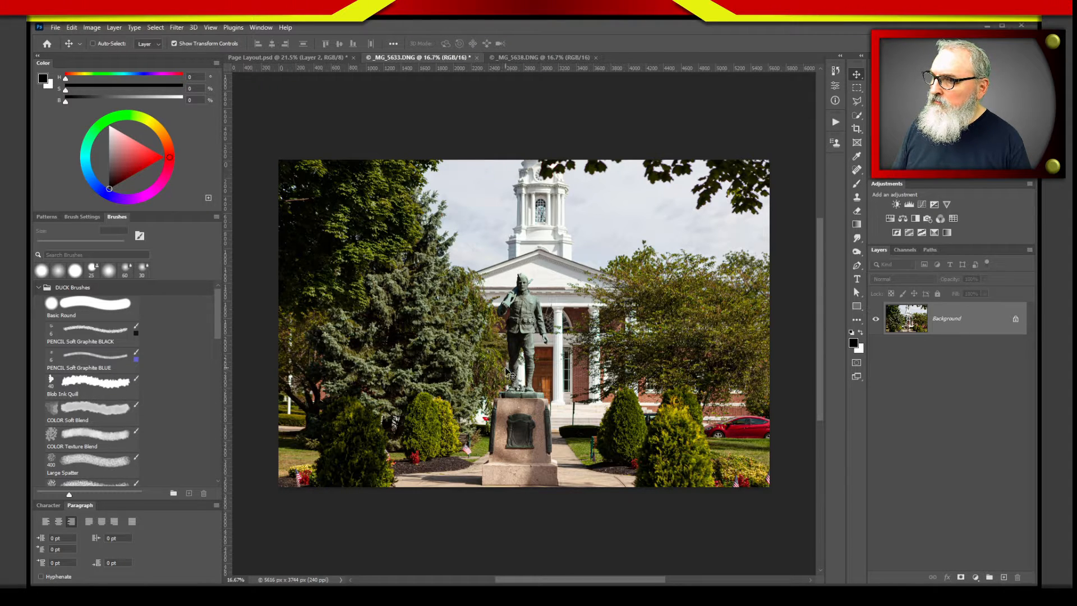
# Copy the _MG_5633.DNG photo into Page Layout.psd, accepting the depth conversion, and remove it again.
pyautogui.moveTo(497, 369); pyautogui.dragTo(444, 405)
pyautogui.click(522, 242)
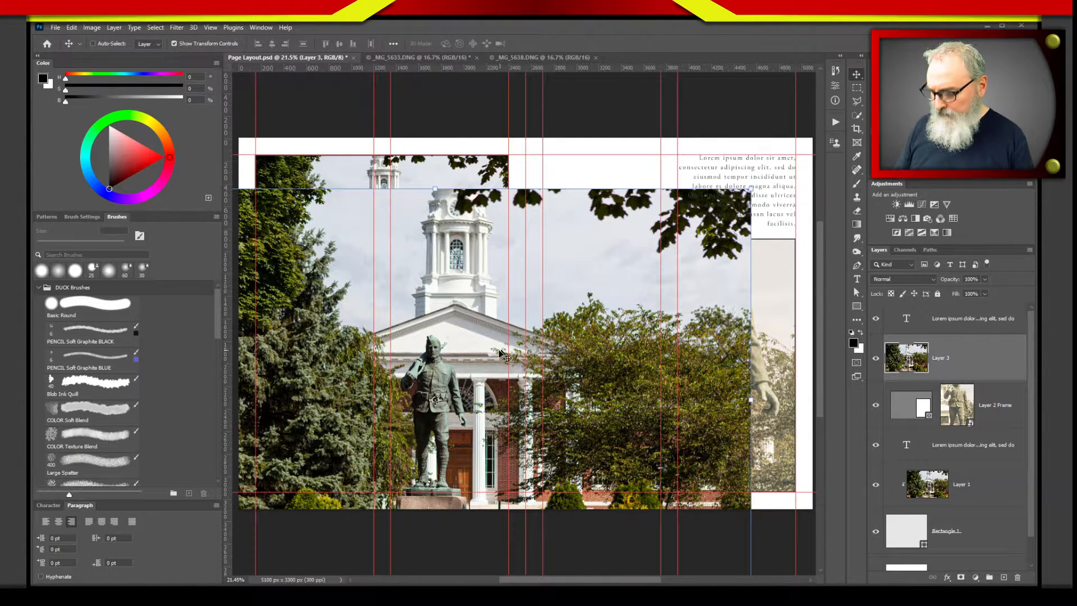
pyautogui.press('Escape')
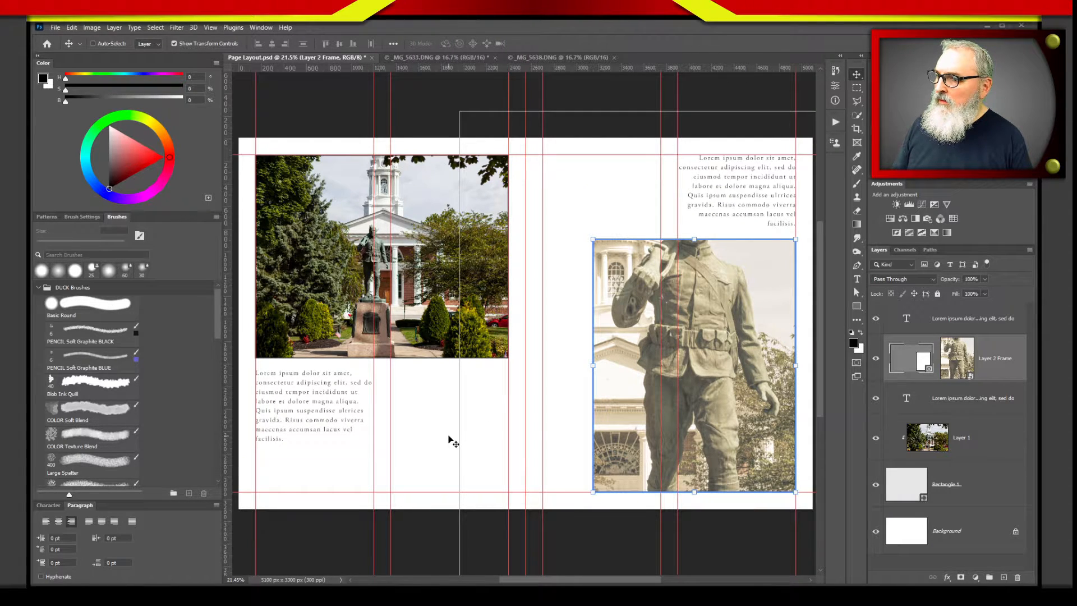
pyautogui.keyDown('ctrl'); pyautogui.click(433, 539); pyautogui.keyUp('ctrl')
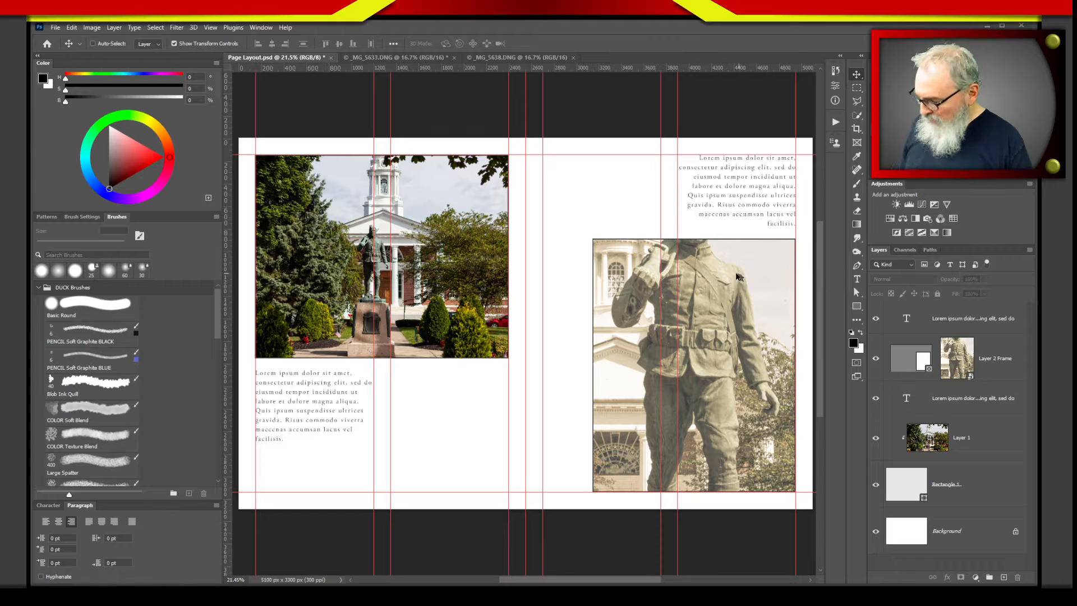
# Select the statue photo inside Layer 2 Frame, scale it to about 50.2%, and position it to fill the frame.
pyautogui.click(748, 334)
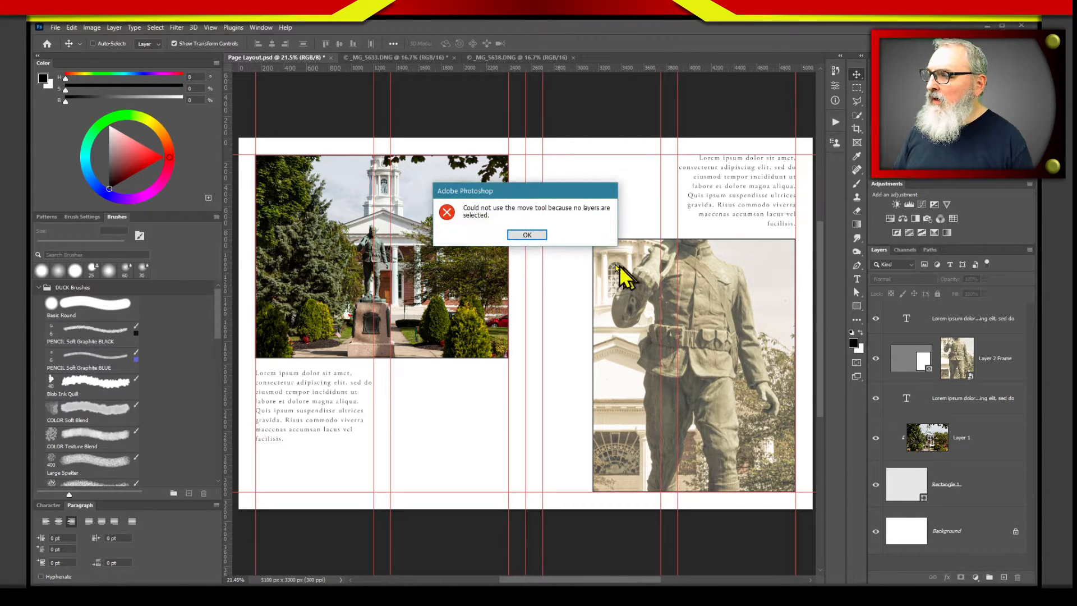
pyautogui.press('Return')
pyautogui.click(976, 362)
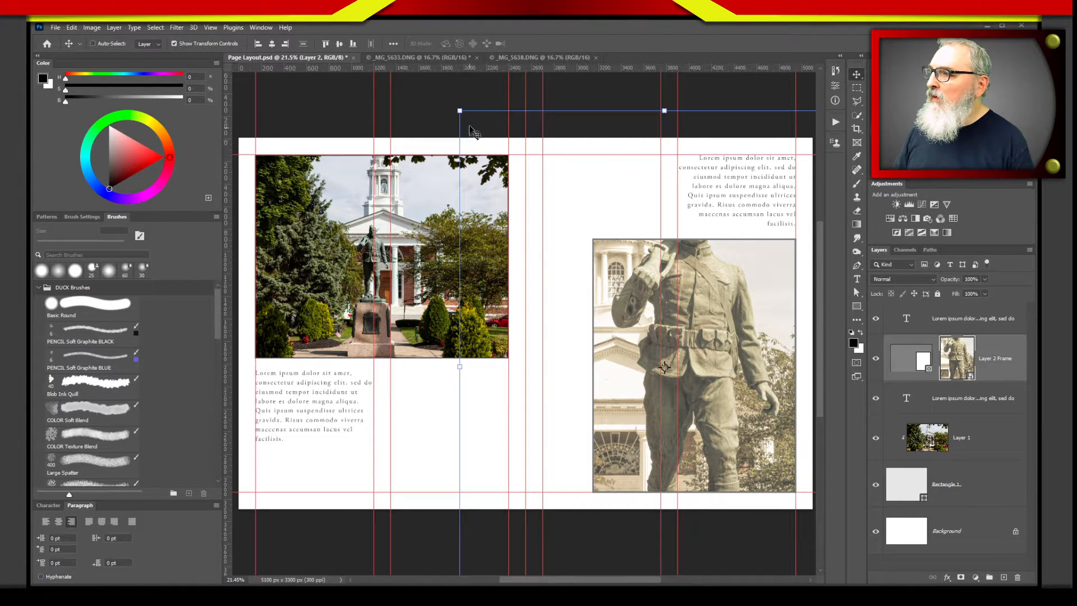
pyautogui.hotkey('ctrl', 't')
pyautogui.moveTo(460, 111); pyautogui.dragTo(576, 224)
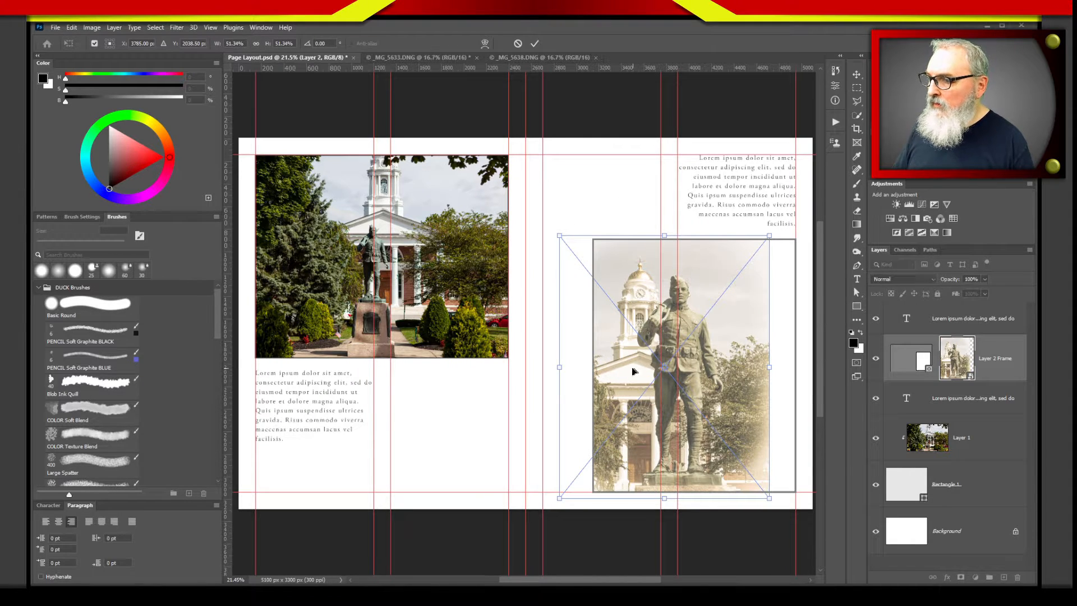
pyautogui.moveTo(629, 370); pyautogui.dragTo(659, 376)
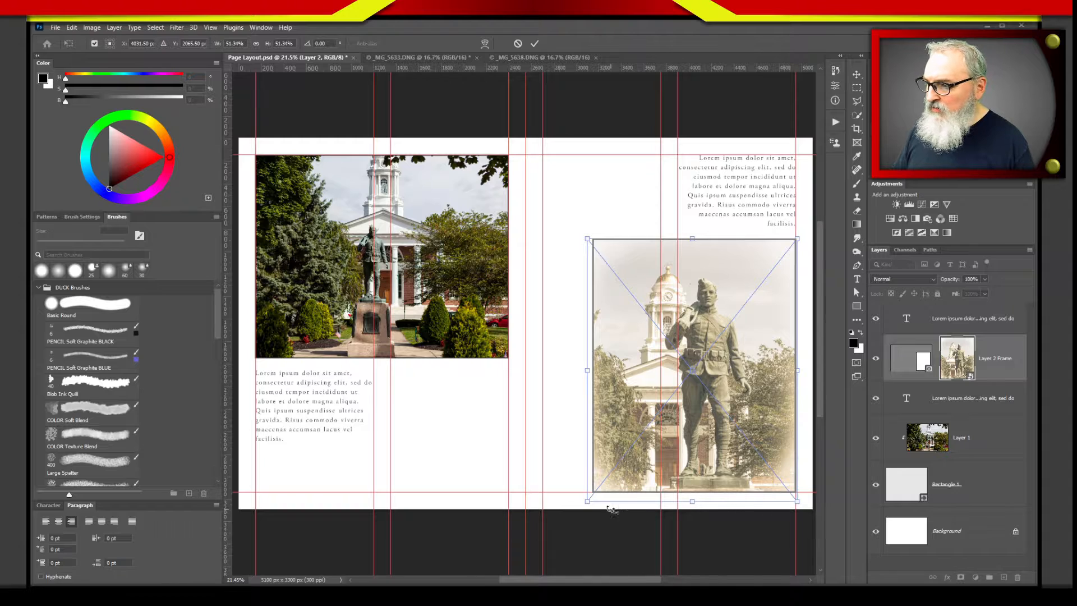
pyautogui.moveTo(588, 501); pyautogui.dragTo(592, 494)
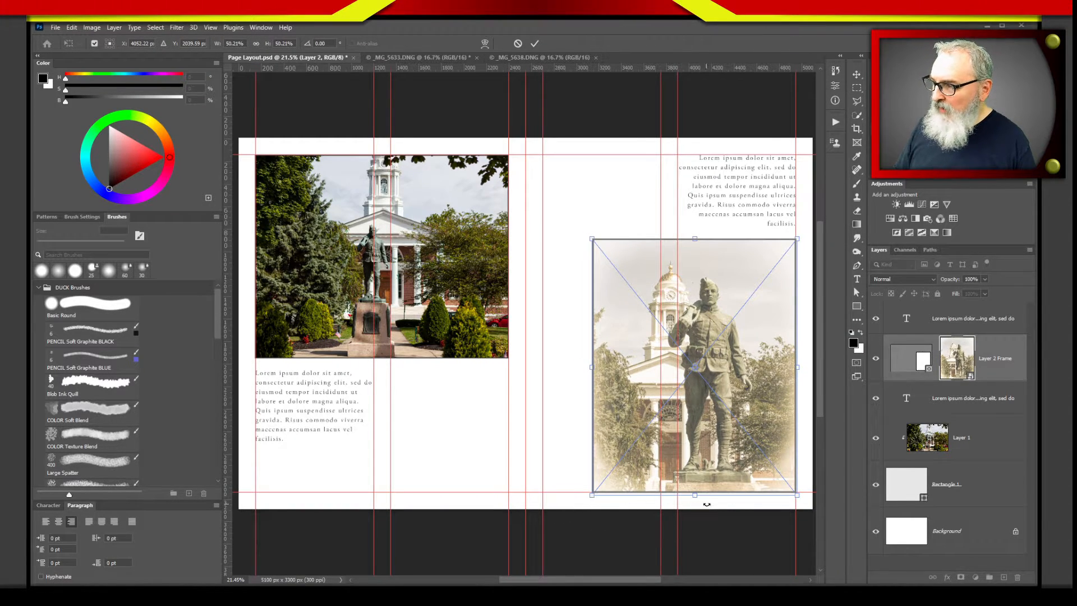
pyautogui.press('Return')
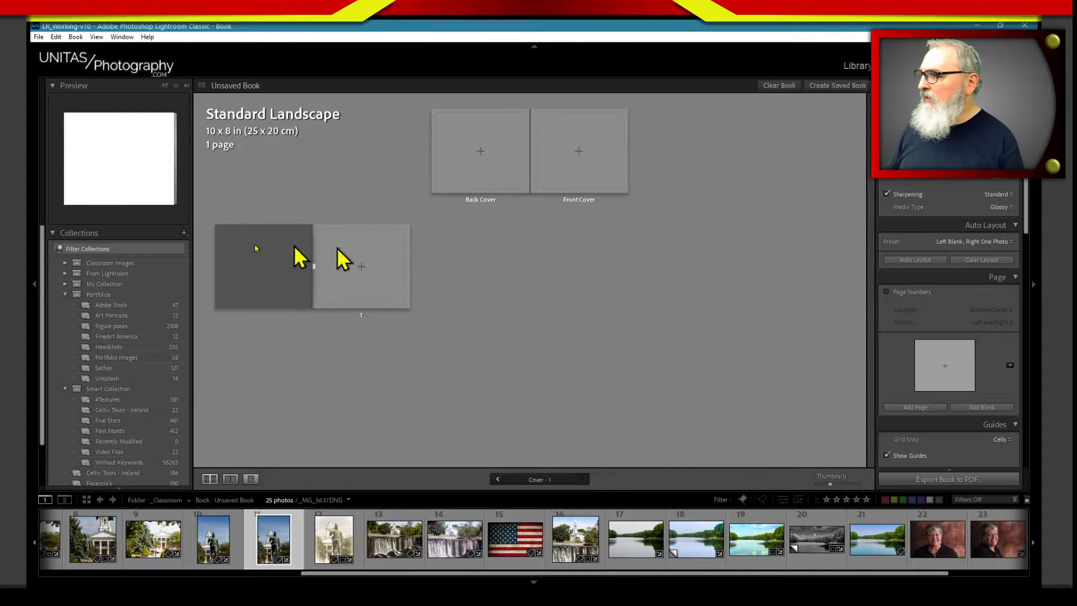
# Switch to Lightroom's Library and open the Textures folder inside BG & Textures on the 2T Storage (E:) drive.
pyautogui.click(854, 66)
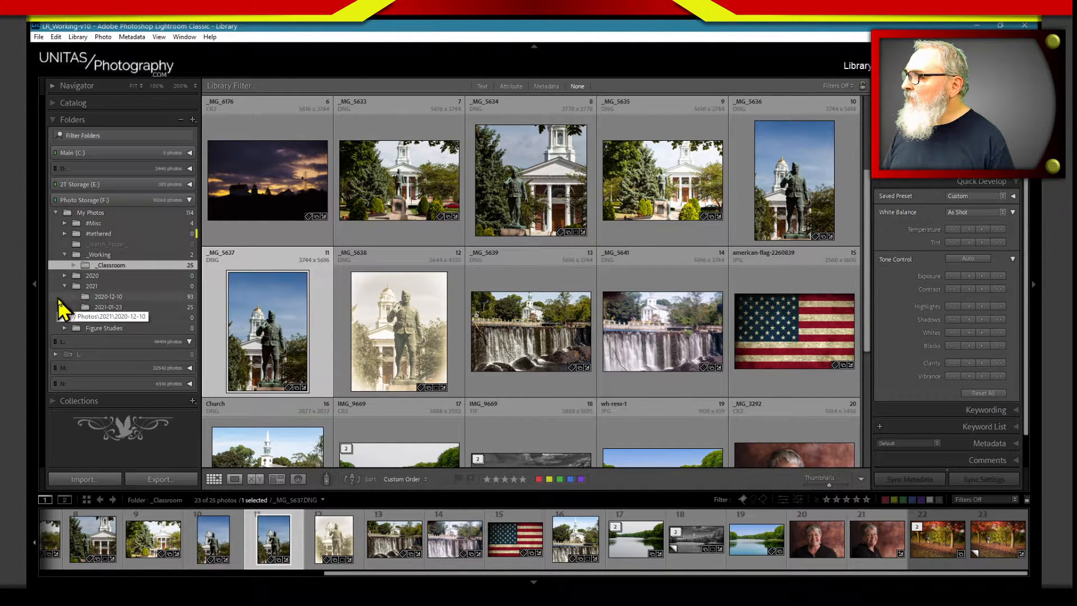
pyautogui.click(65, 287)
pyautogui.click(78, 185)
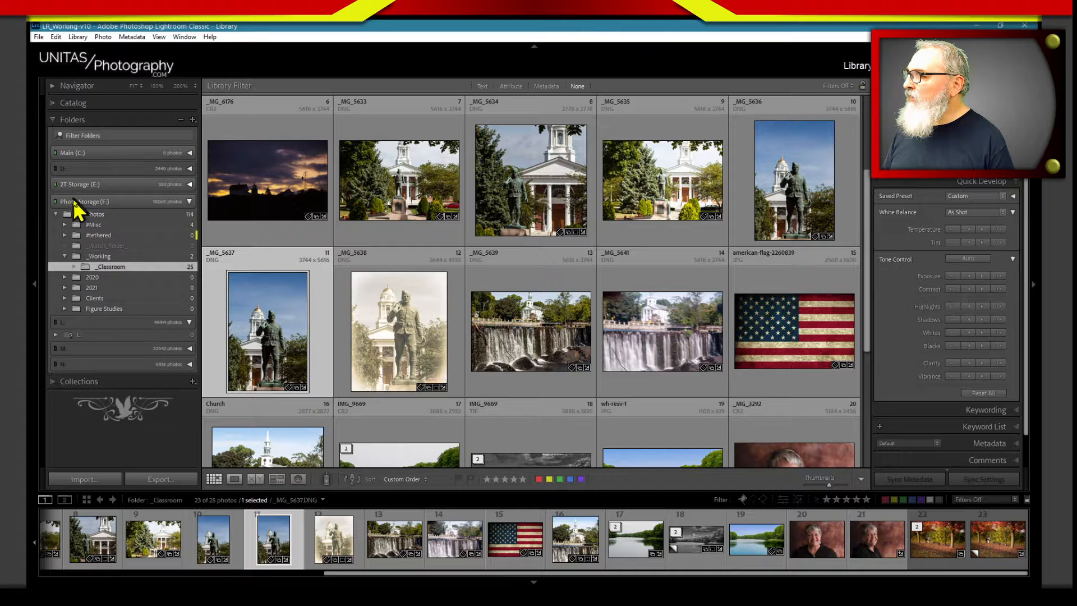
pyautogui.click(93, 196)
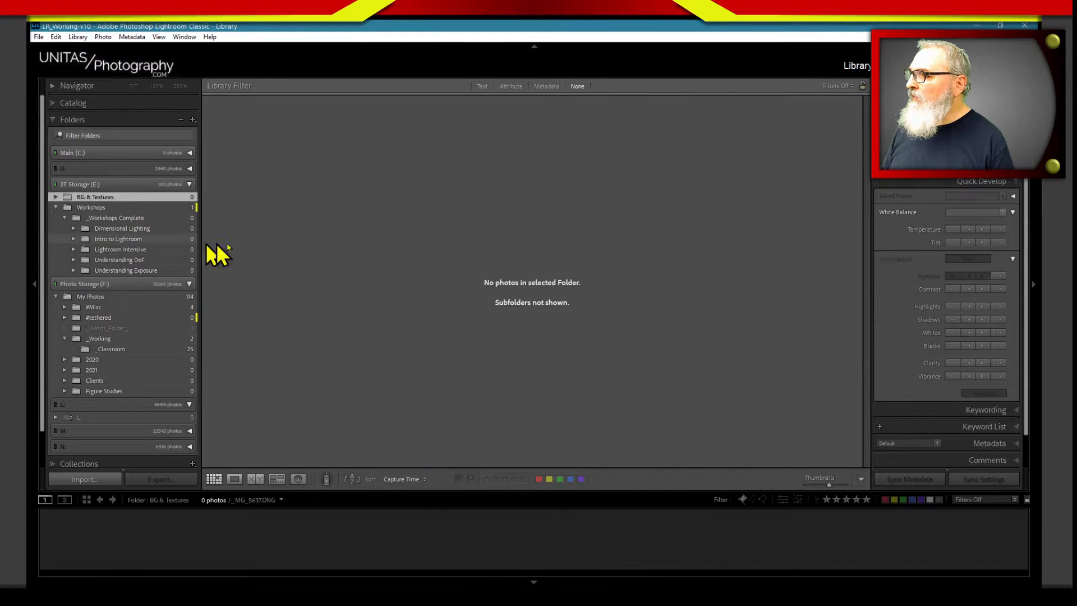
pyautogui.click(56, 197)
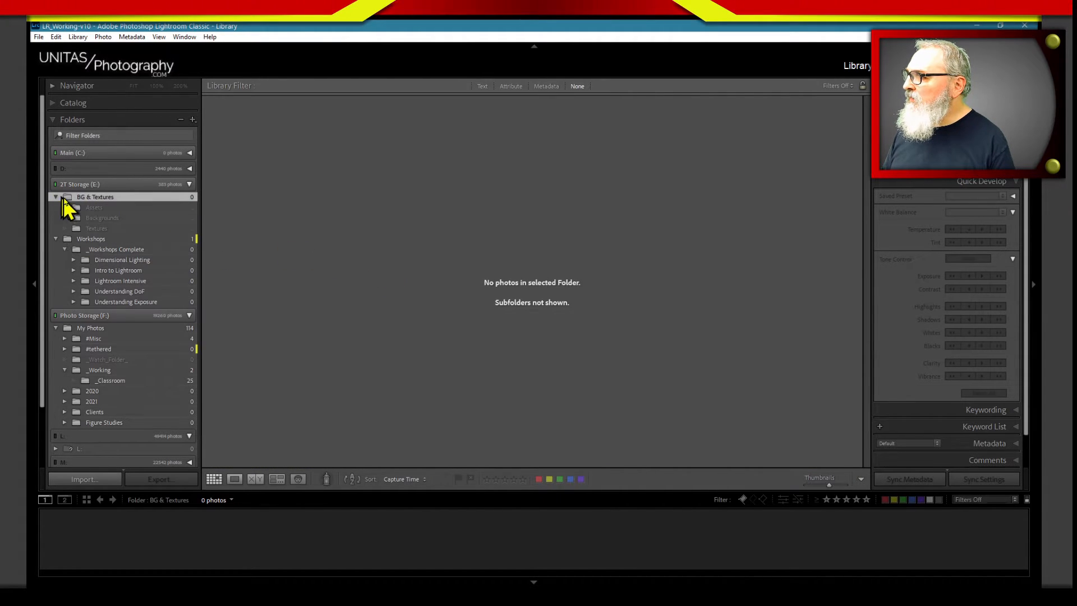
pyautogui.click(104, 218)
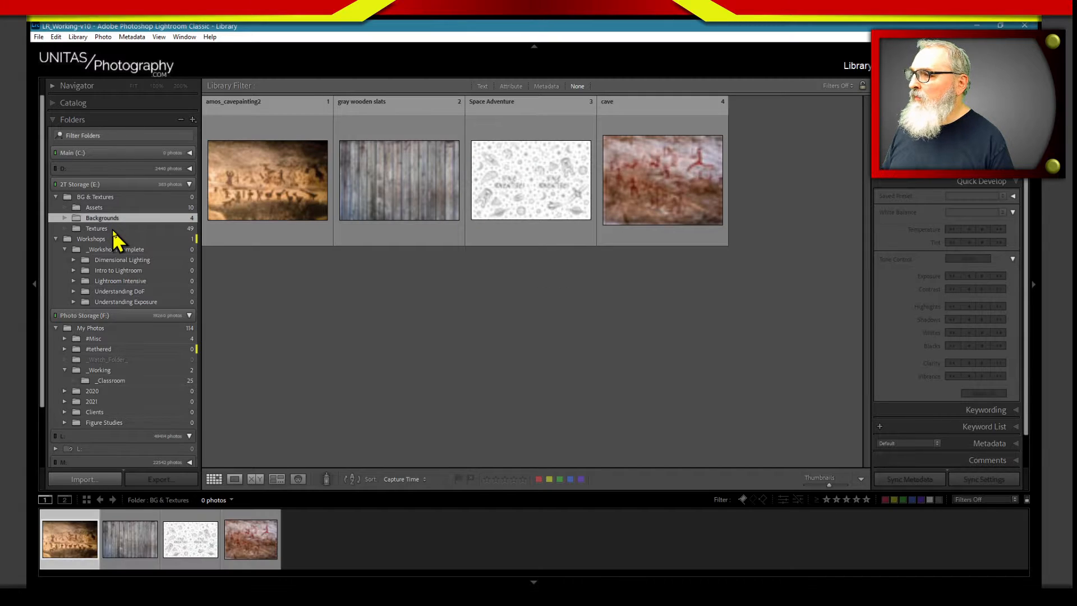
pyautogui.click(103, 230)
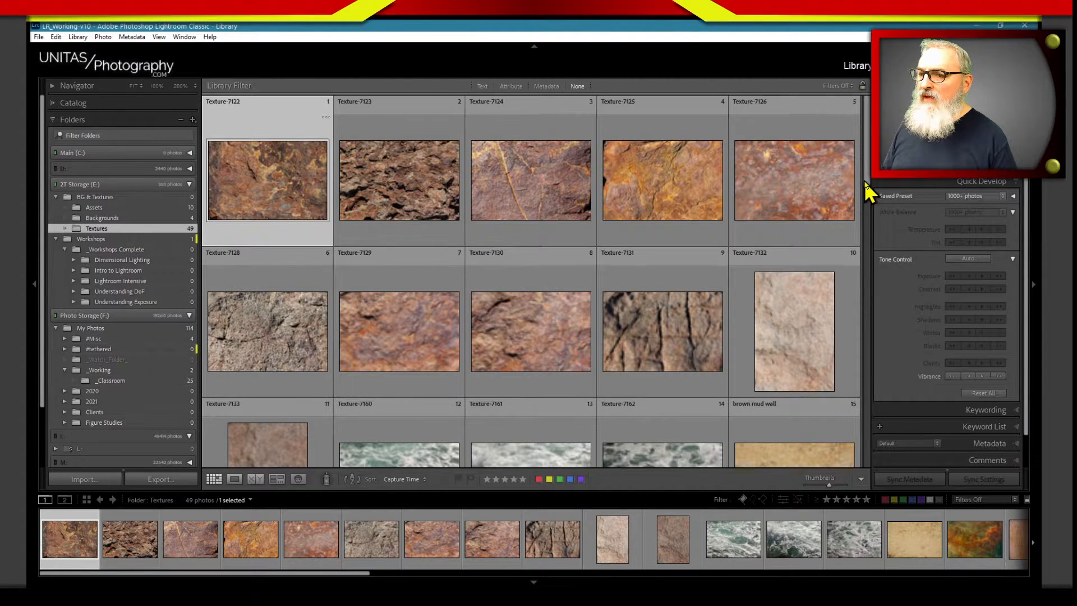
# Find the 2_wall_texture_big_10_01_24 image in the Textures folder and open it for editing in Adobe Photoshop 2021.
pyautogui.scroll(-5, 863, 233)
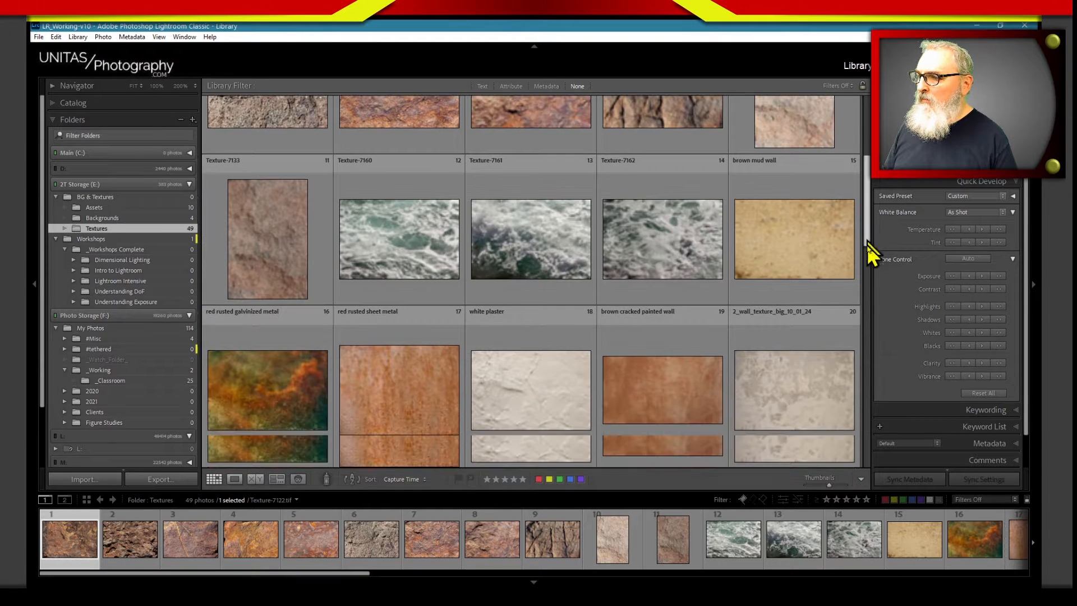
pyautogui.scroll(-3, 869, 291)
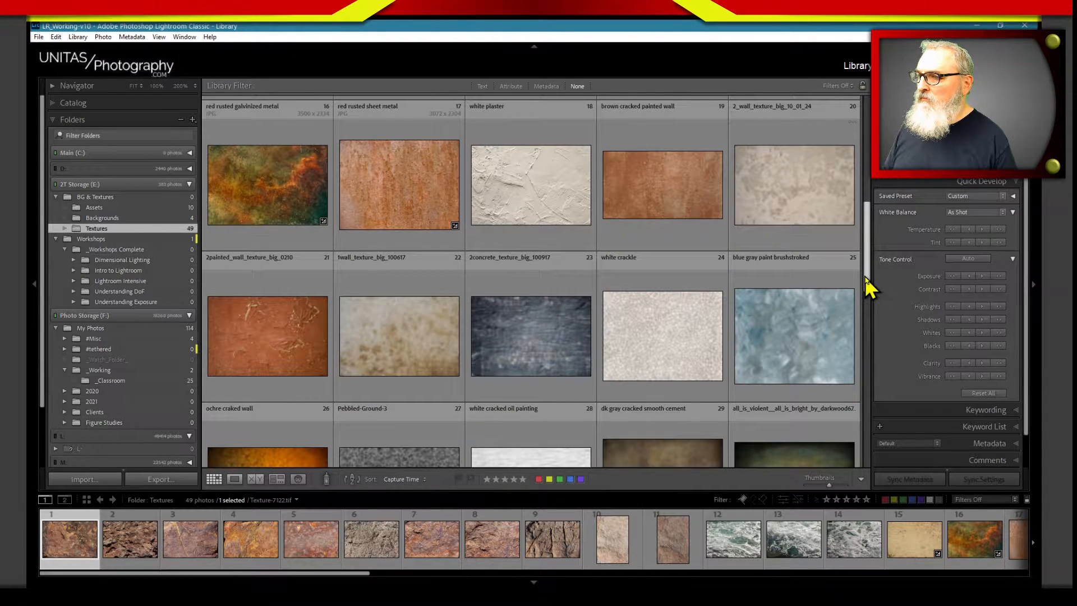
pyautogui.click(823, 218)
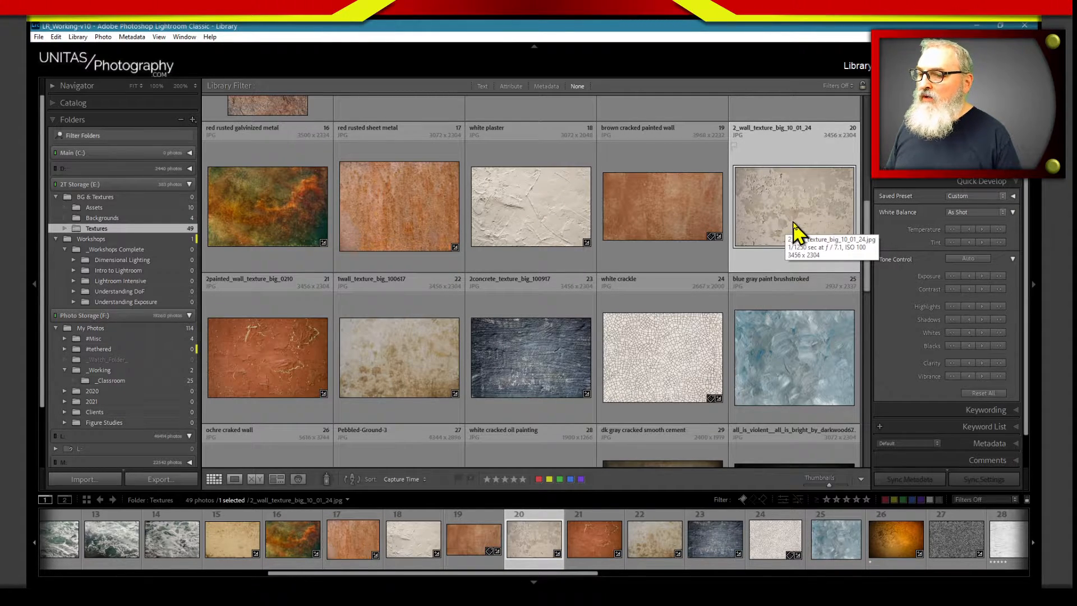
pyautogui.rightClick(792, 234)
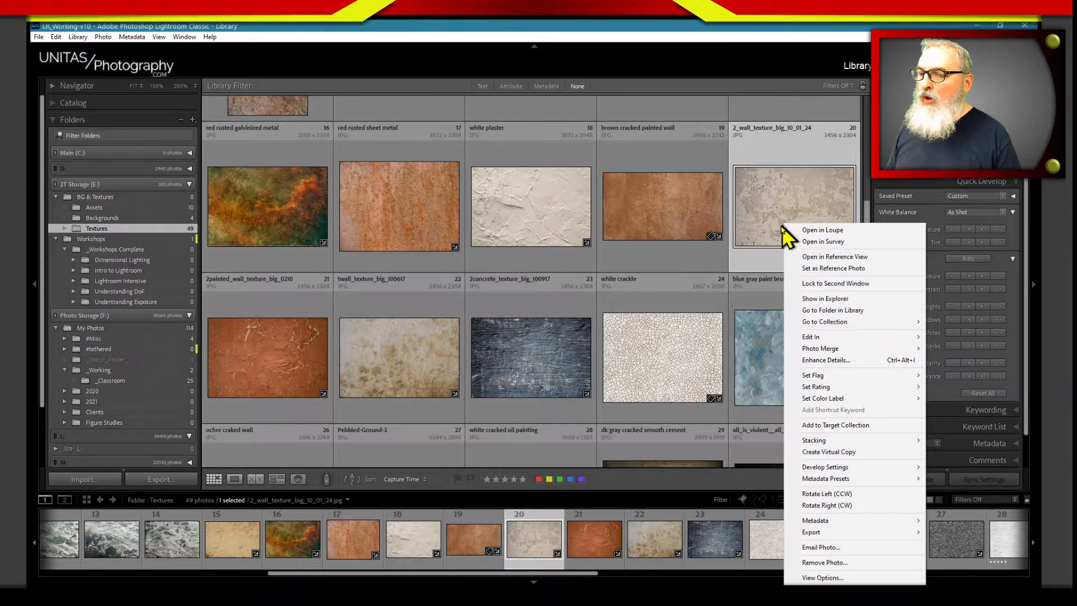
pyautogui.moveTo(844, 339)
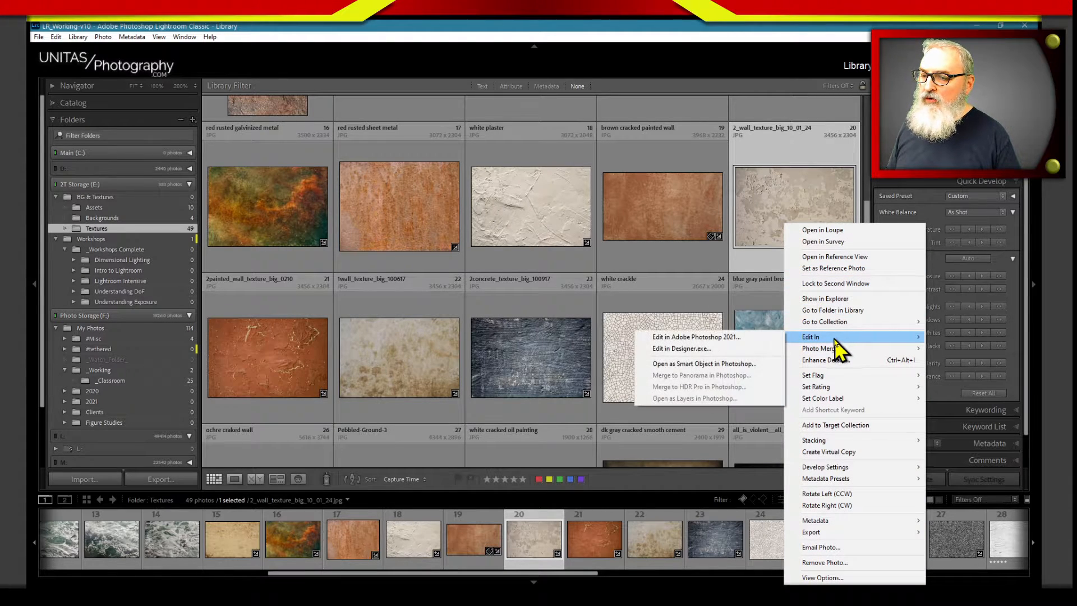
pyautogui.click(695, 336)
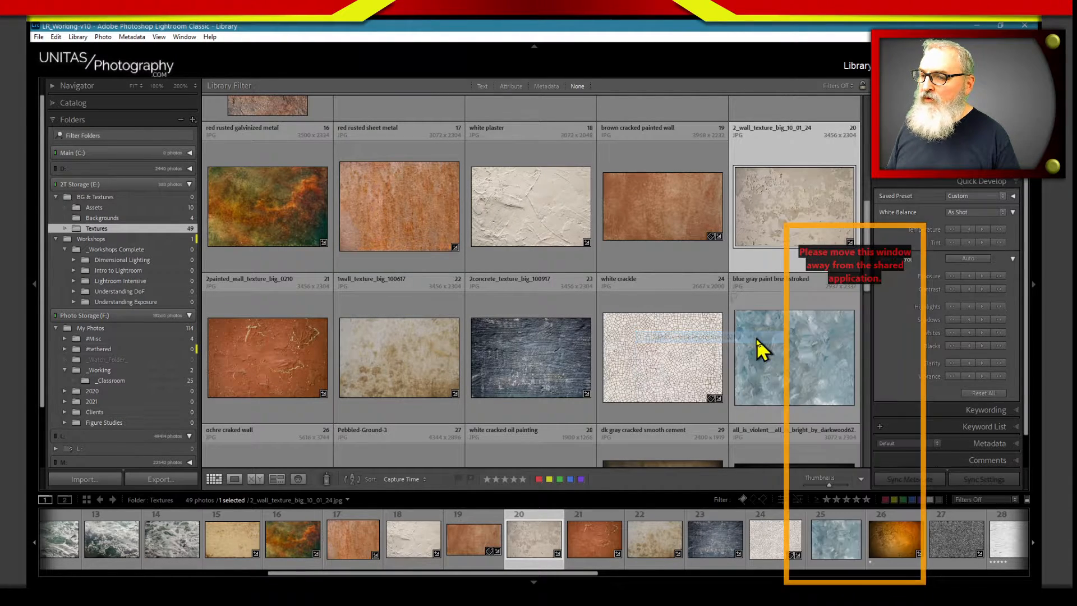
pyautogui.click(555, 272)
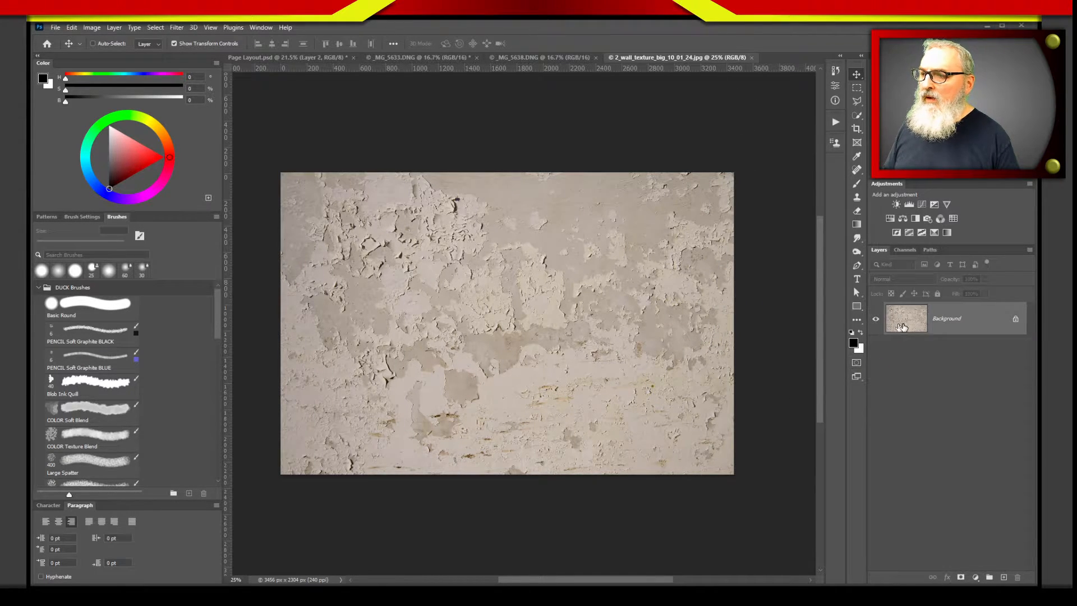
# Copy the wall texture into Page Layout.psd, place its layer directly above Background, and align it with the page's lower-right corner.
pyautogui.moveTo(903, 325); pyautogui.dragTo(469, 432)
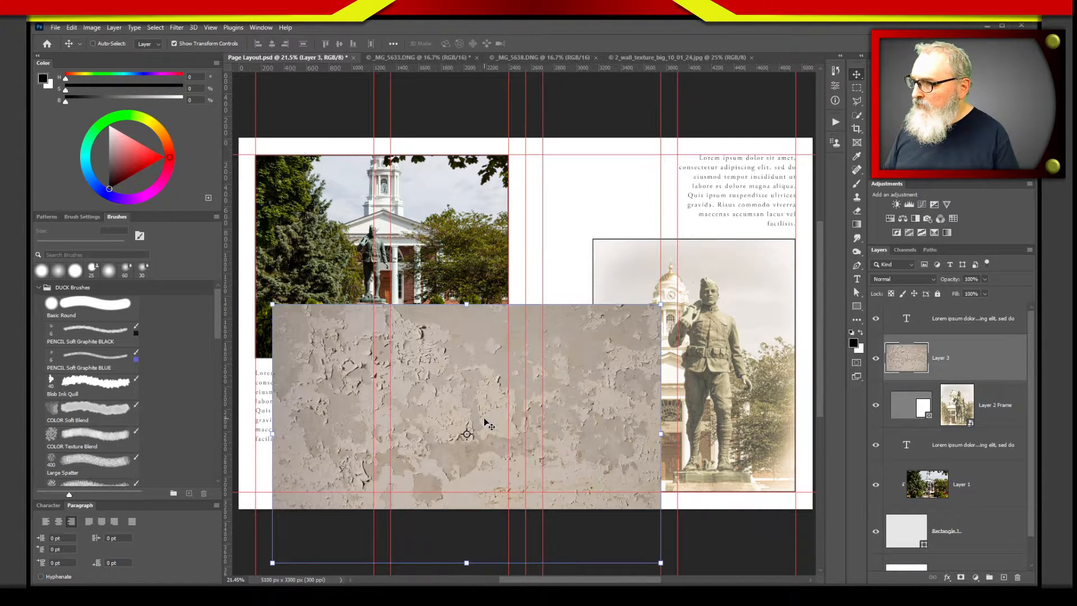
pyautogui.moveTo(547, 492); pyautogui.dragTo(553, 367)
pyautogui.moveTo(904, 364); pyautogui.dragTo(913, 533)
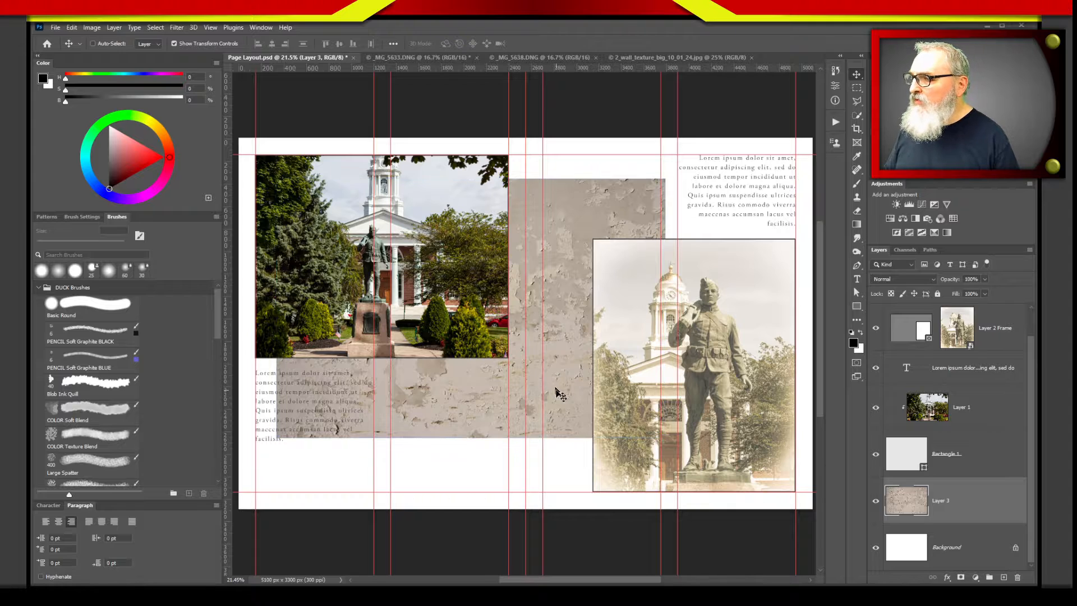
pyautogui.moveTo(557, 392); pyautogui.dragTo(705, 464)
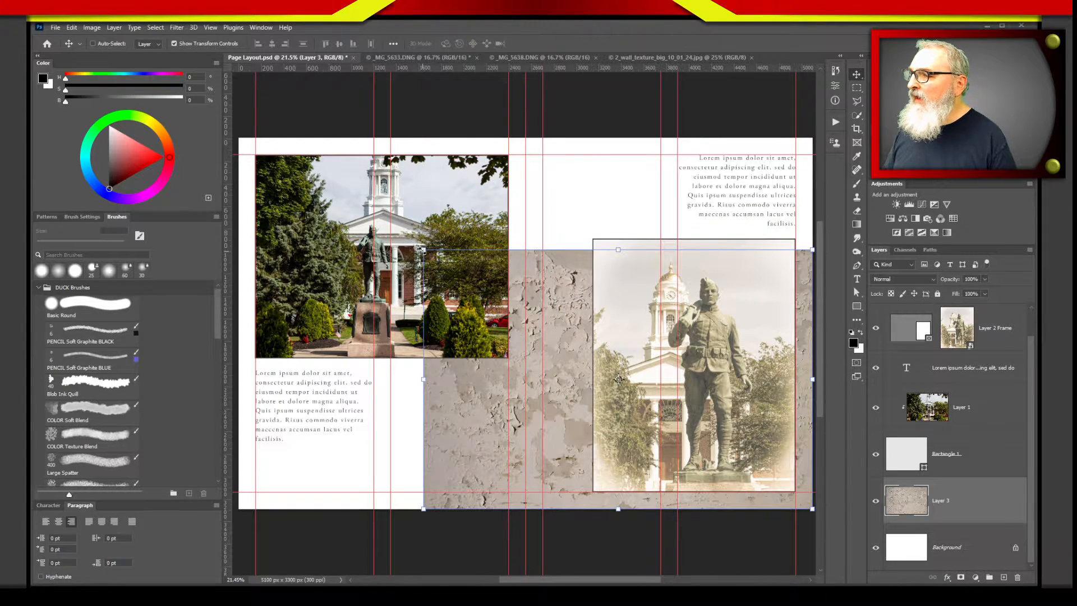
# Scale the wall texture to about 147.6% wide and 143.2% high to cover the page, and set its opacity to 30%.
pyautogui.hotkey('ctrl', 't')
pyautogui.moveTo(403, 241); pyautogui.dragTo(239, 136)
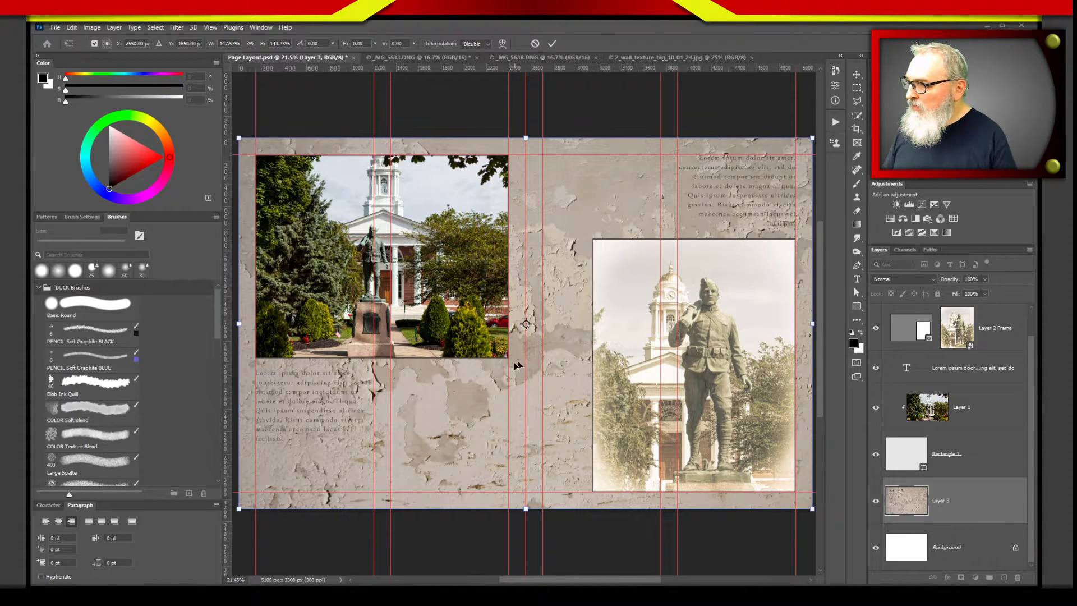
pyautogui.click(970, 279)
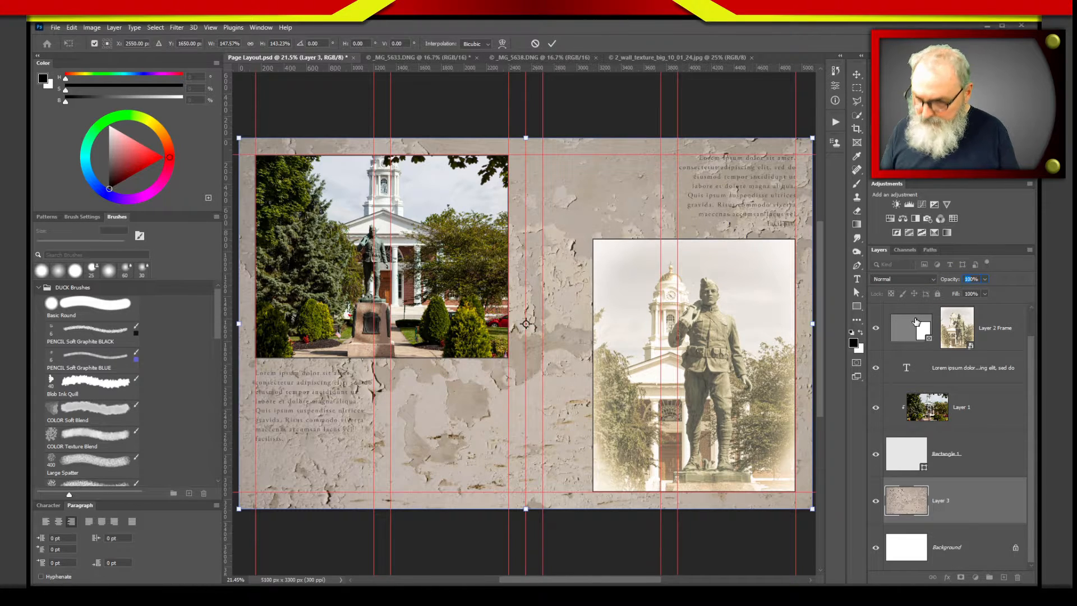
pyautogui.write('35')
pyautogui.press('Return')
pyautogui.write('30')
pyautogui.press('Return')
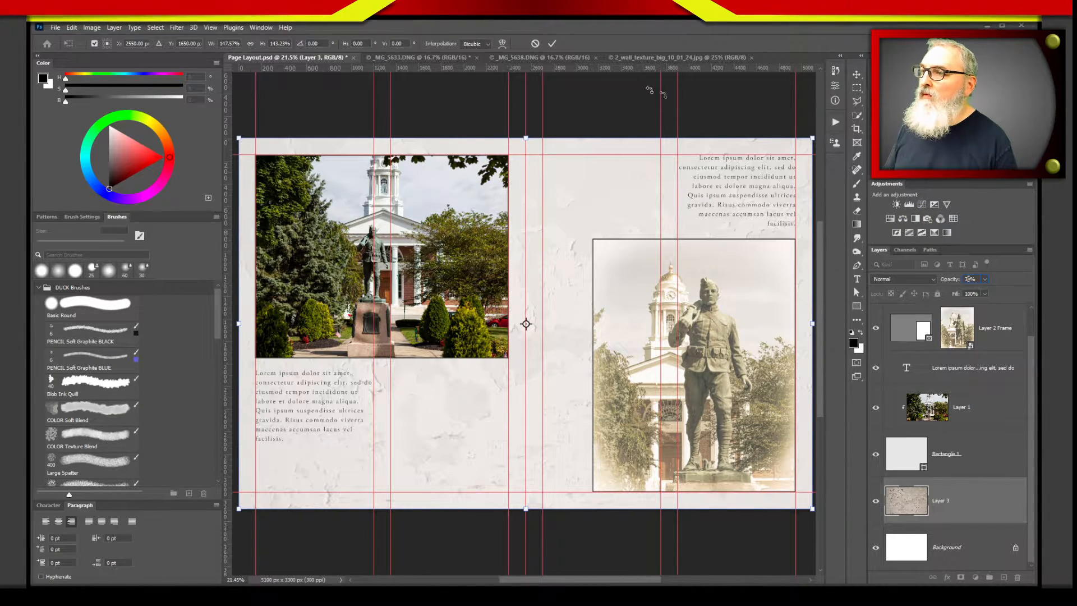
pyautogui.click(554, 45)
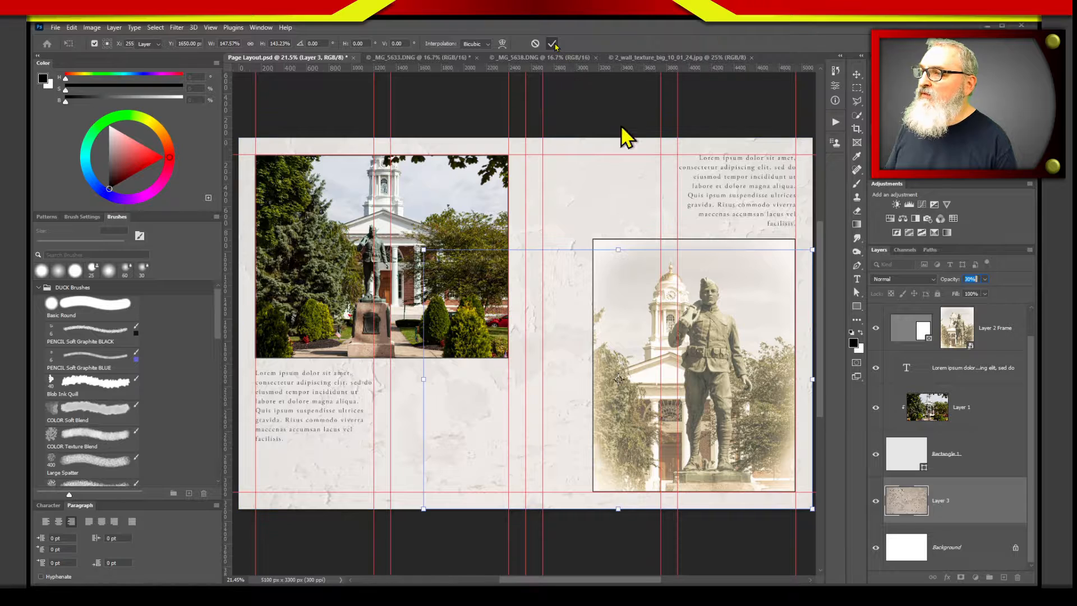
# Add a Curves adjustment above the wall texture, with one shadow point and a second point at input 168, output 153.
pyautogui.click(923, 207)
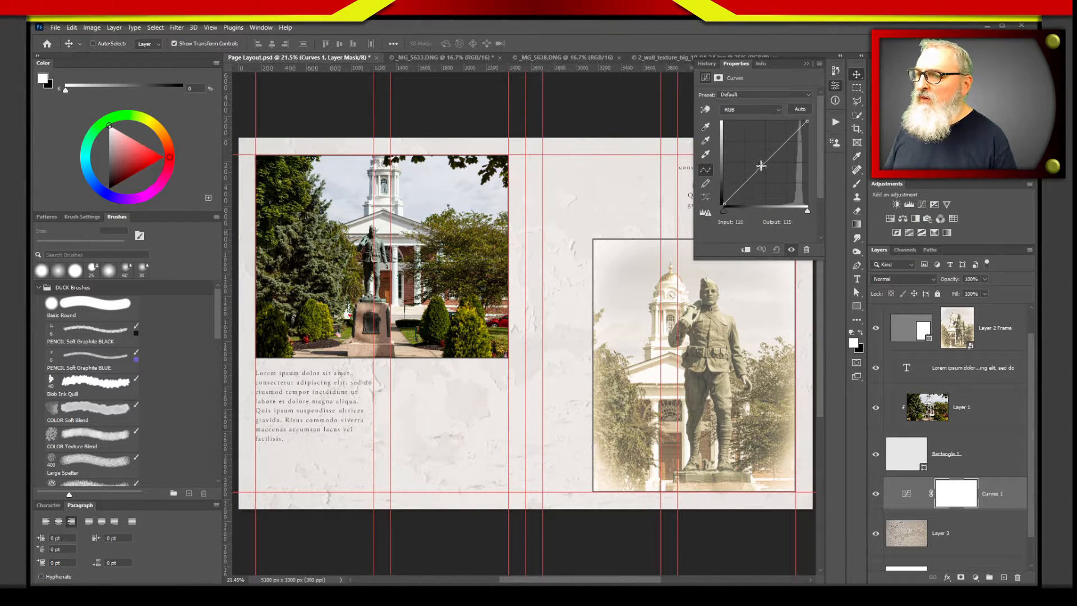
pyautogui.click(744, 180)
pyautogui.click(771, 156)
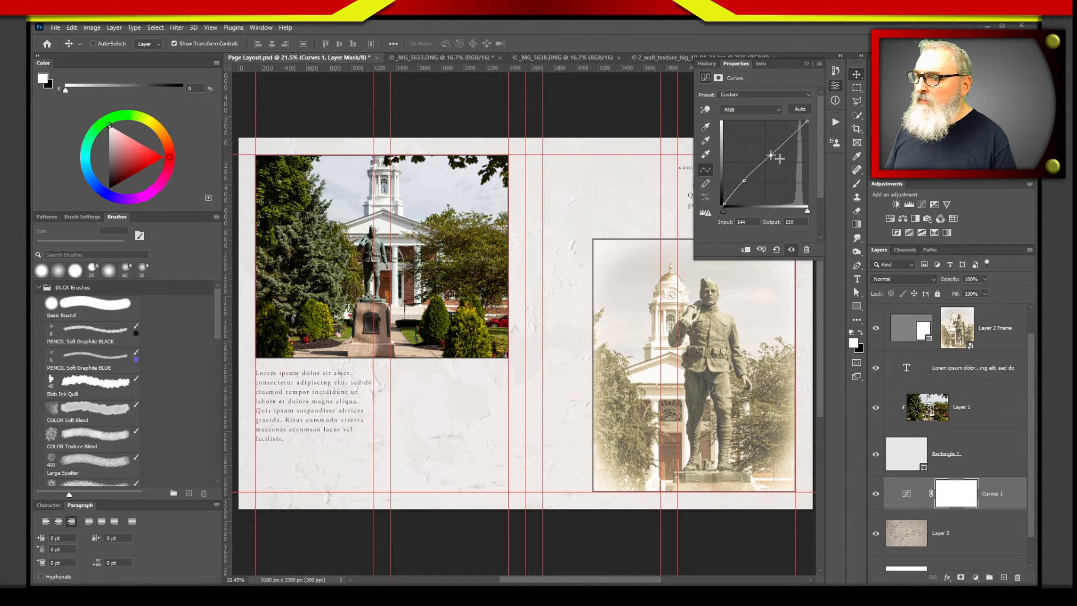
pyautogui.moveTo(780, 161); pyautogui.dragTo(779, 154)
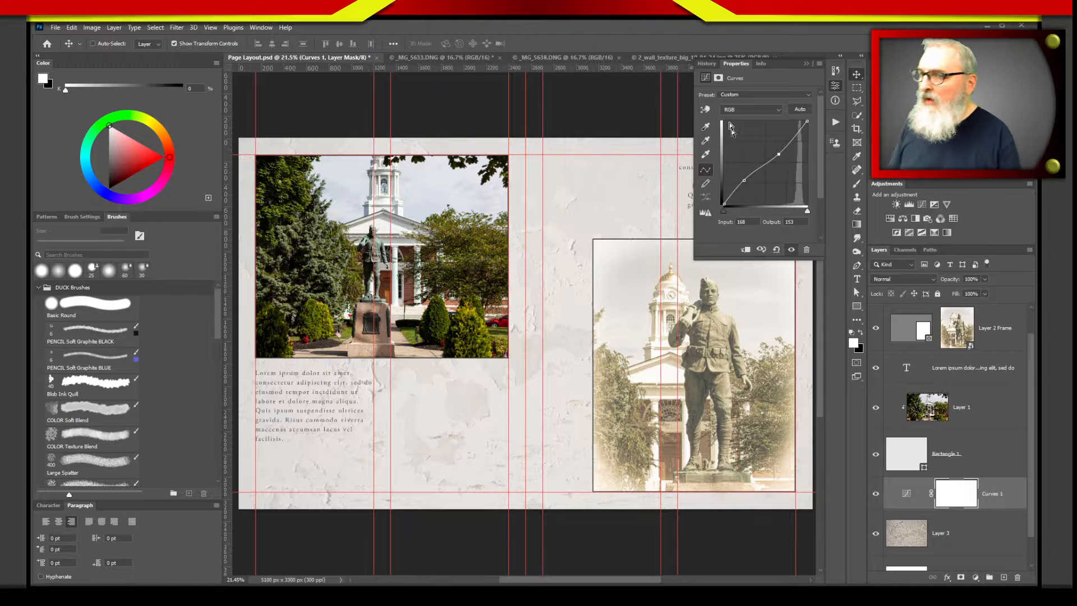
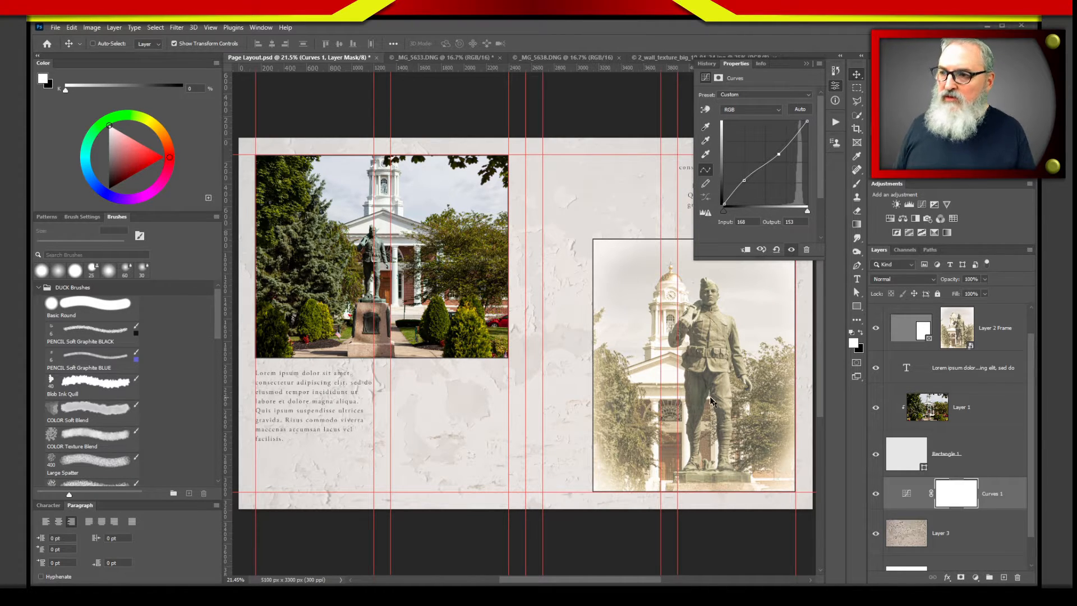
# Select Layer 2 Frame with the Frame tool and review its inset image and layer comp properties.
pyautogui.click(856, 142)
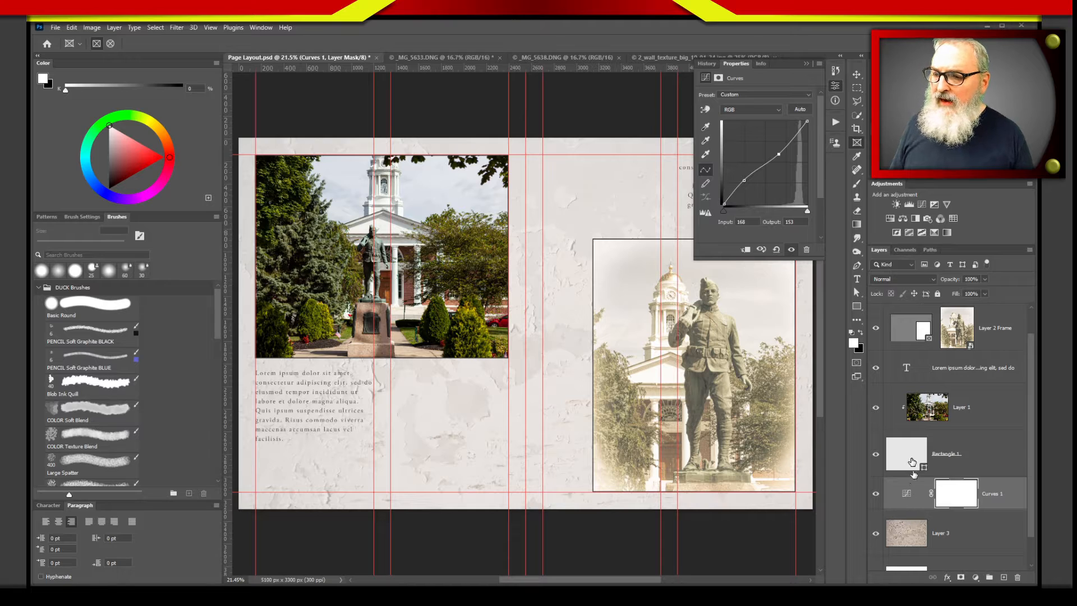
pyautogui.click(916, 339)
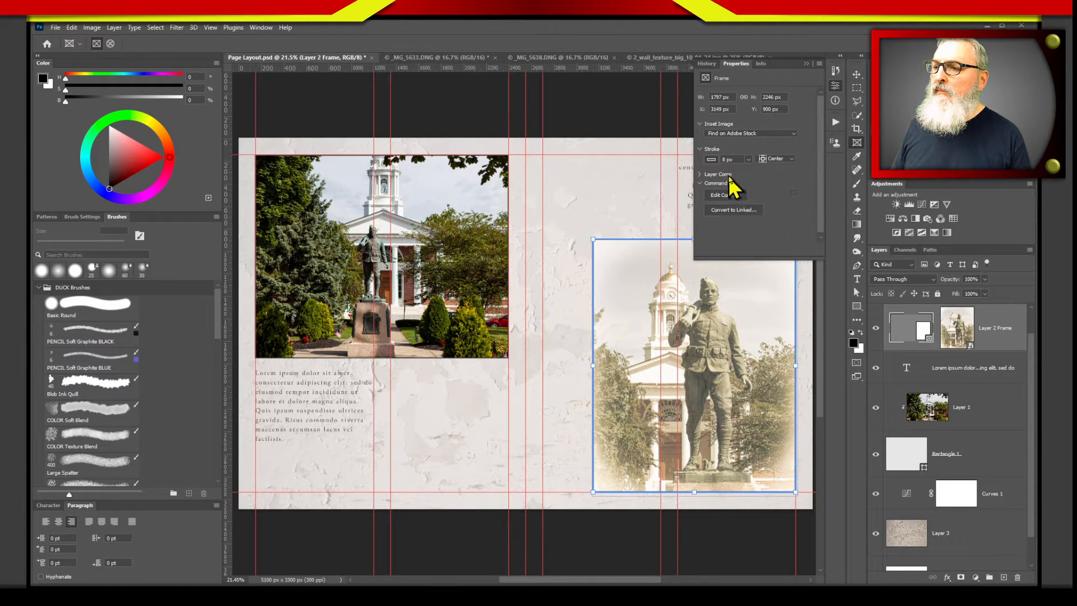
pyautogui.click(777, 134)
pyautogui.click(784, 142)
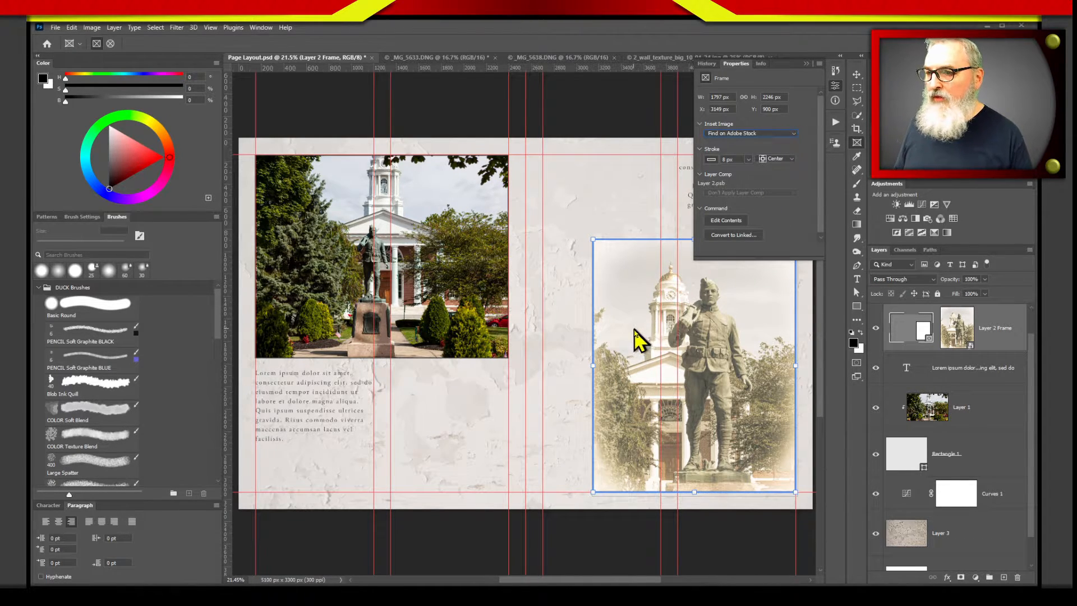
# Move the framed statue photo as one unit across the page and back to the lower-right margin guides, at X 3154 px, Y 900 px.
pyautogui.click(856, 74)
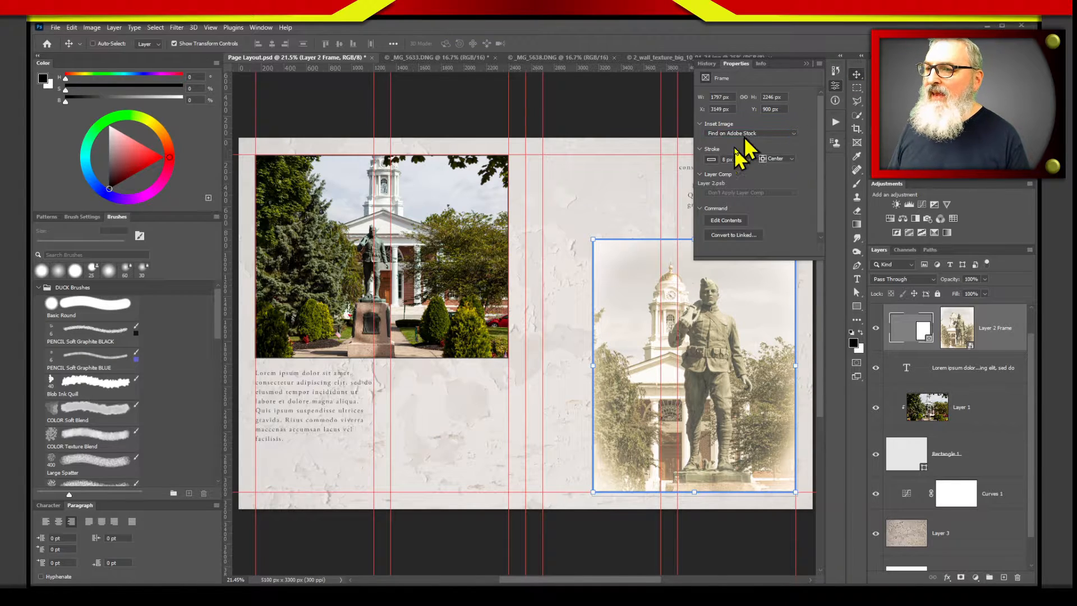
pyautogui.moveTo(631, 319); pyautogui.dragTo(721, 412)
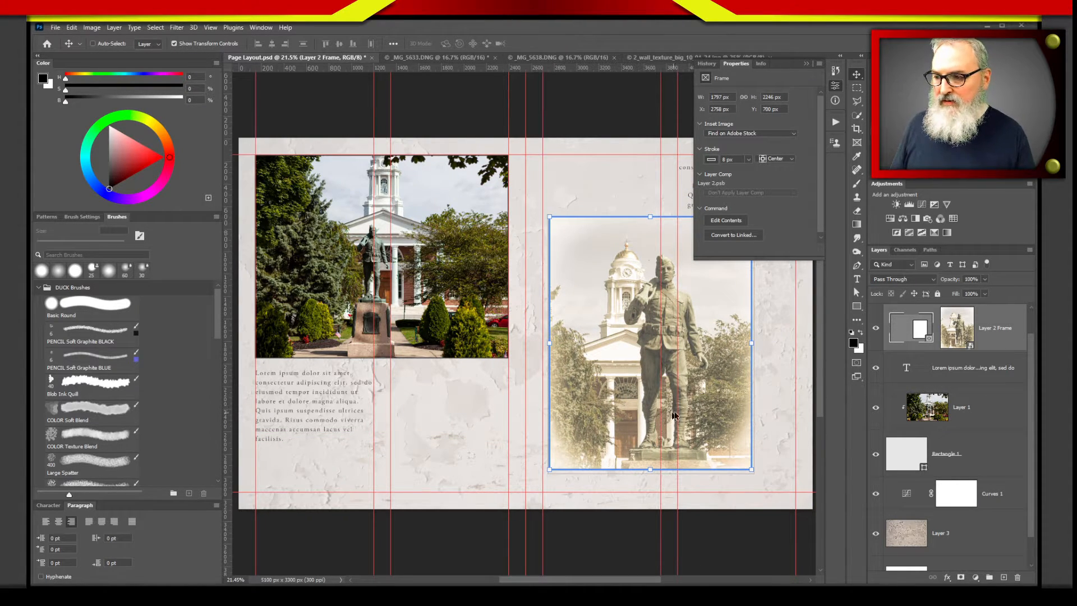
pyautogui.moveTo(610, 429); pyautogui.dragTo(666, 459)
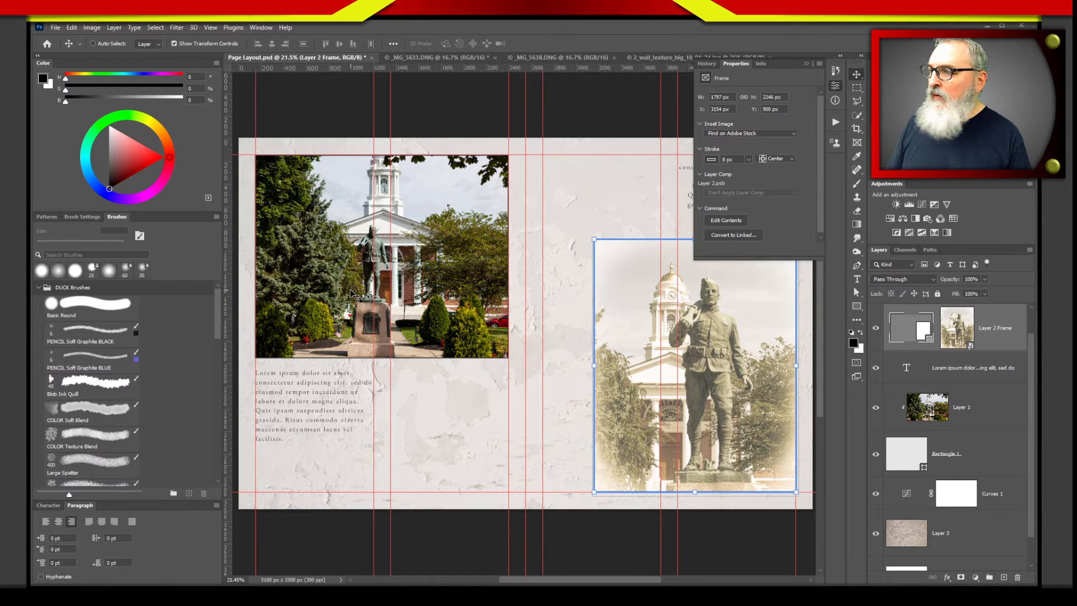
# Try moving the Rectangle 1 clipping shape toward the page centre independently of its clipped photo, and undo the move.
pyautogui.click(894, 461)
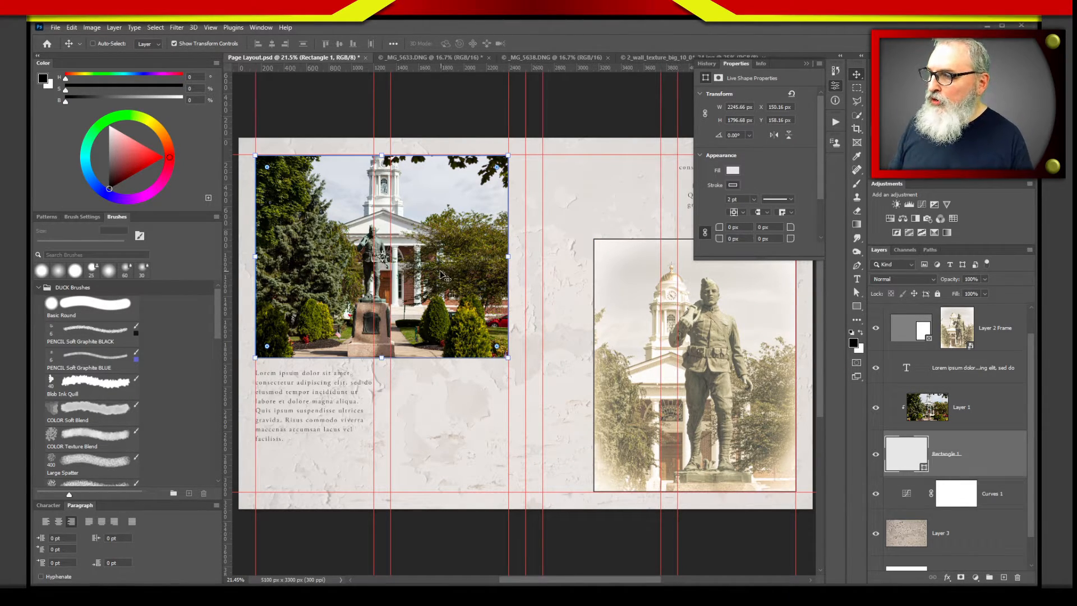
pyautogui.moveTo(440, 275); pyautogui.dragTo(433, 277)
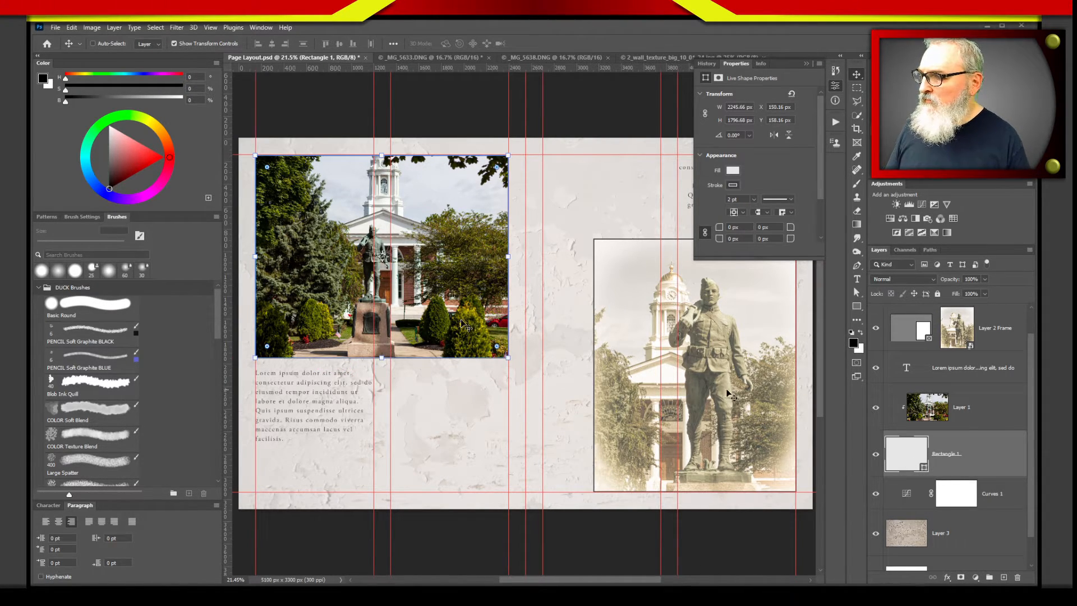
pyautogui.hotkey('ctrl', 't')
pyautogui.moveTo(460, 319); pyautogui.dragTo(509, 394)
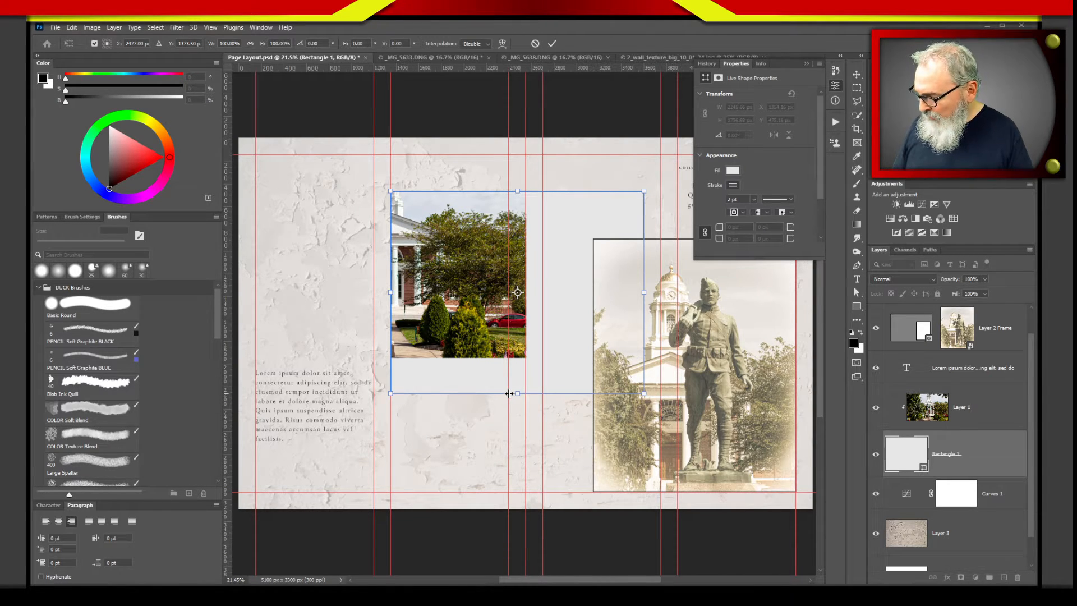
pyautogui.hotkey('ctrl', 'z')
pyautogui.hotkey('ctrl', 'z')
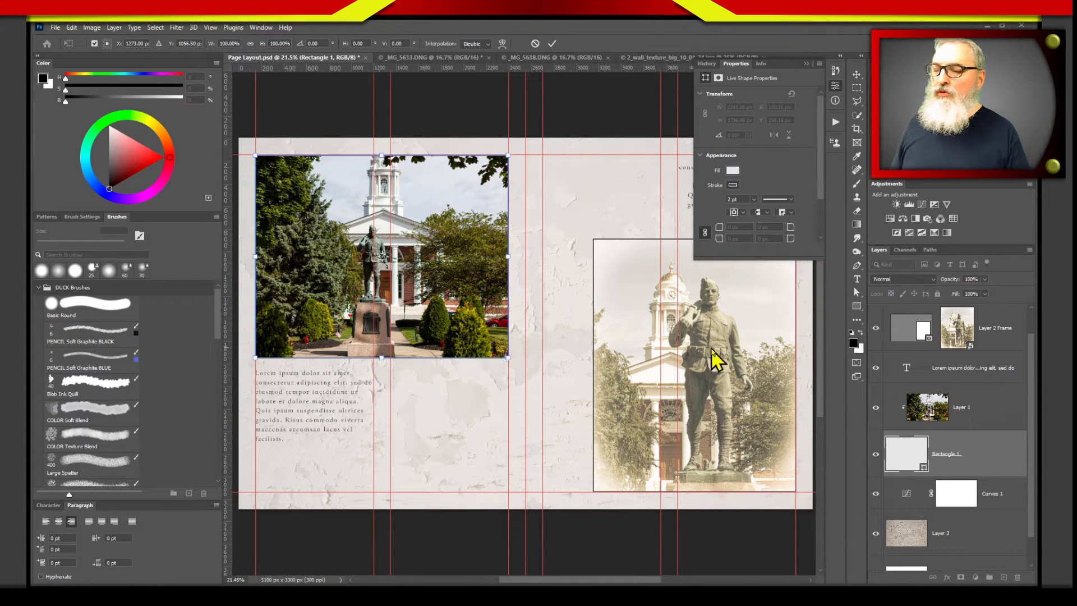
pyautogui.press('Return')
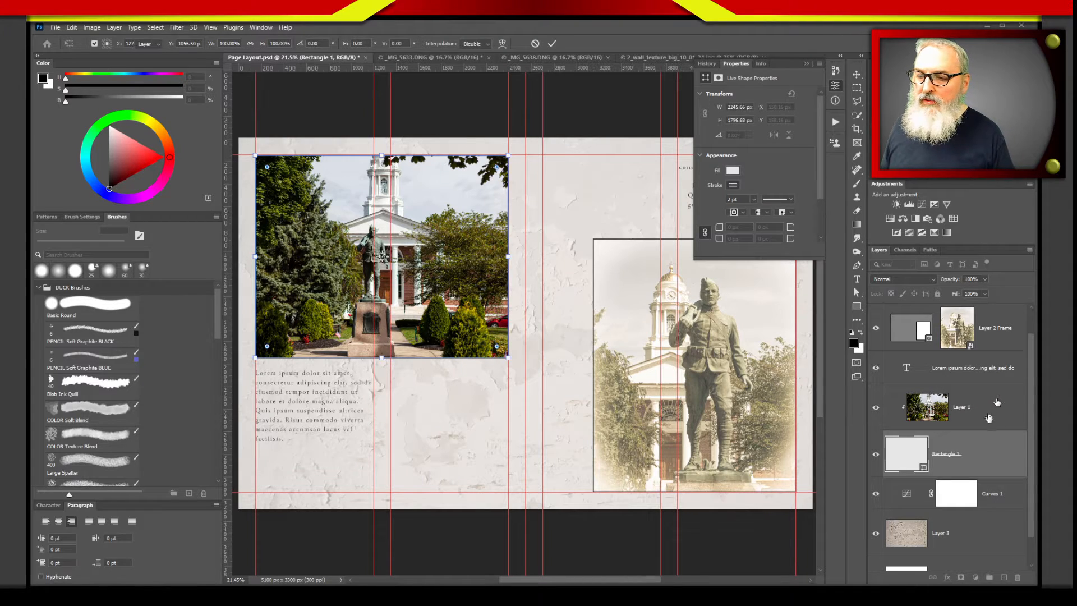
# Group Layer 1 with its Rectangle 1 clipping shape and name the group IMAGE 1.
pyautogui.click(991, 405)
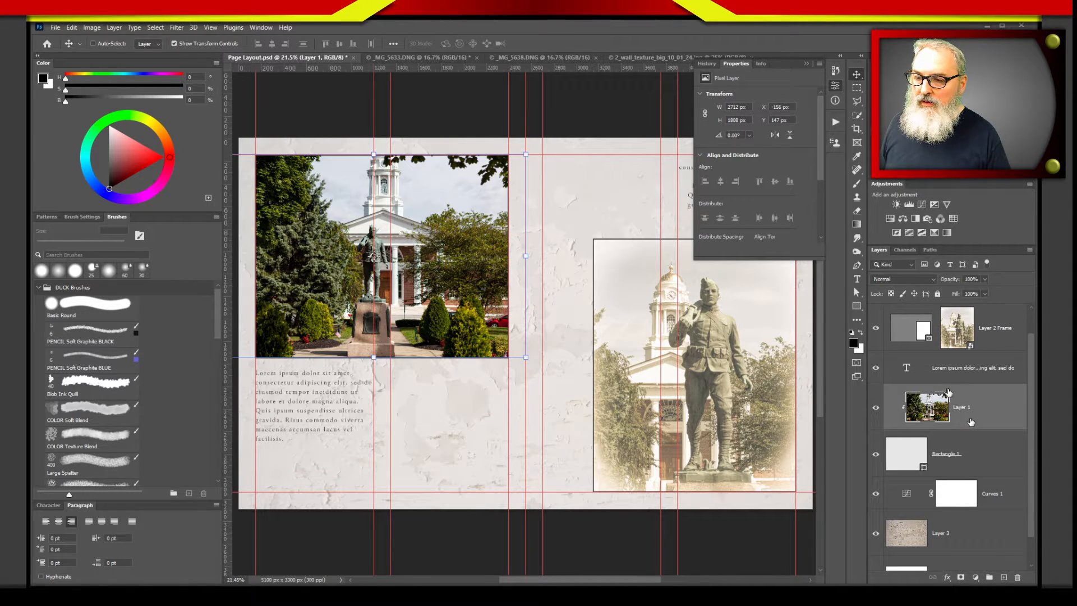
pyautogui.keyDown('shift'); pyautogui.click(977, 455); pyautogui.keyUp('shift')
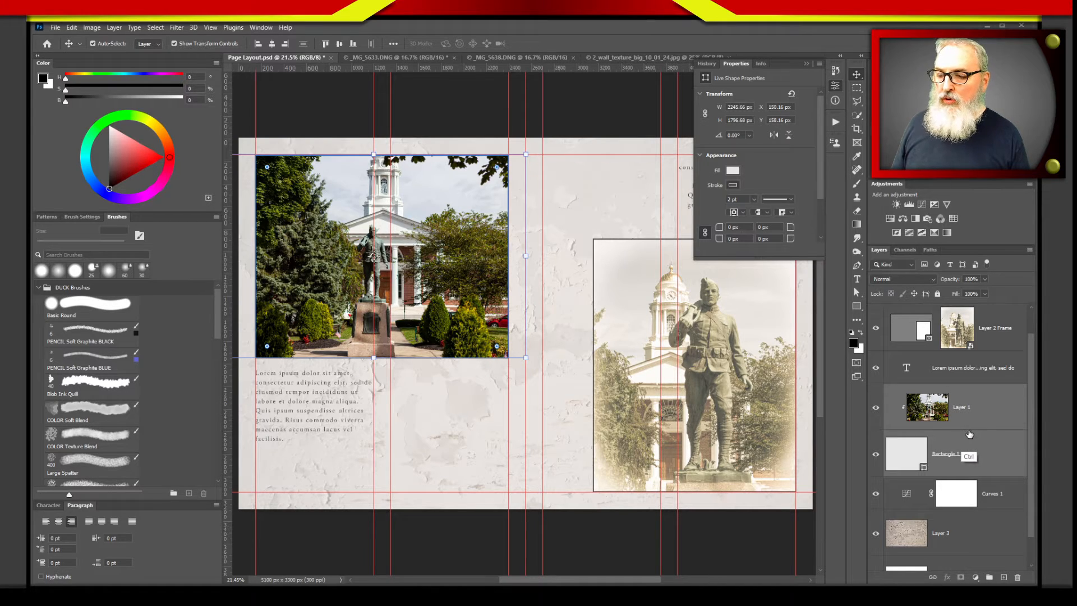
pyautogui.hotkey('ctrl', 'g')
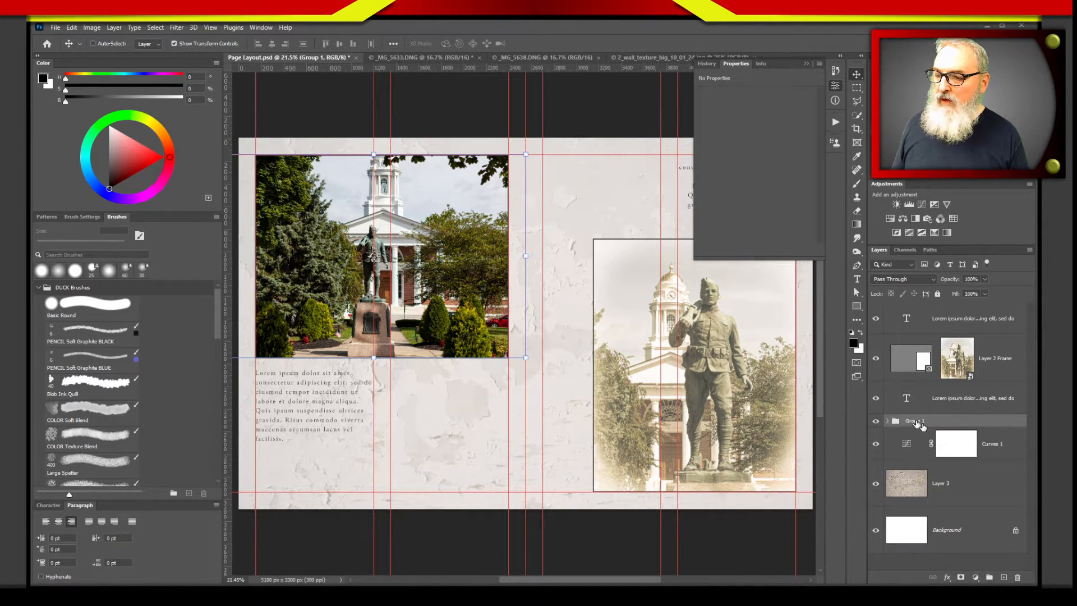
pyautogui.doubleClick(914, 421)
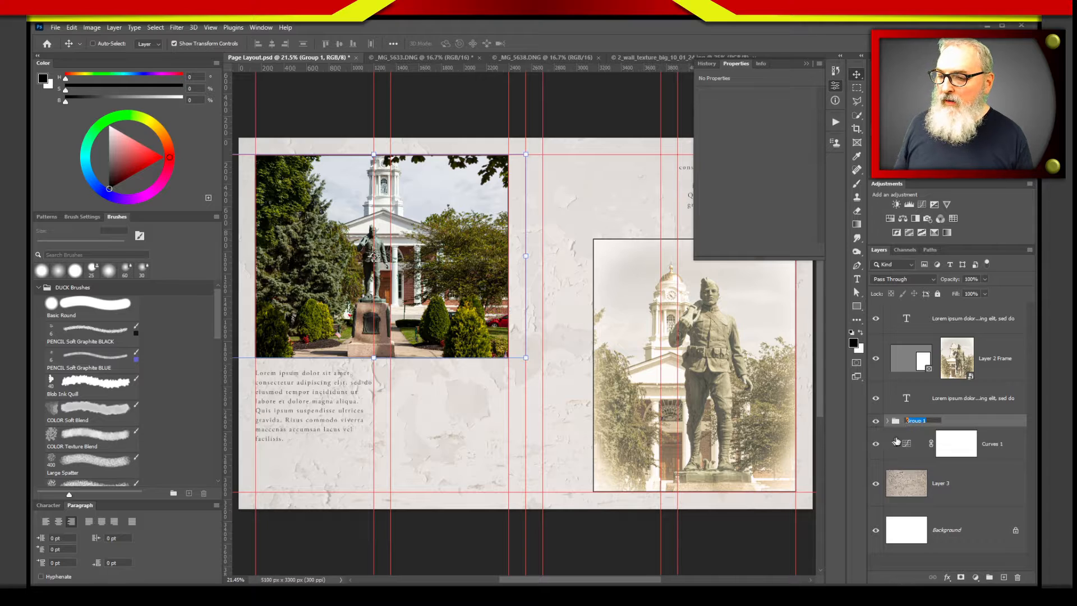
pyautogui.click(931, 420)
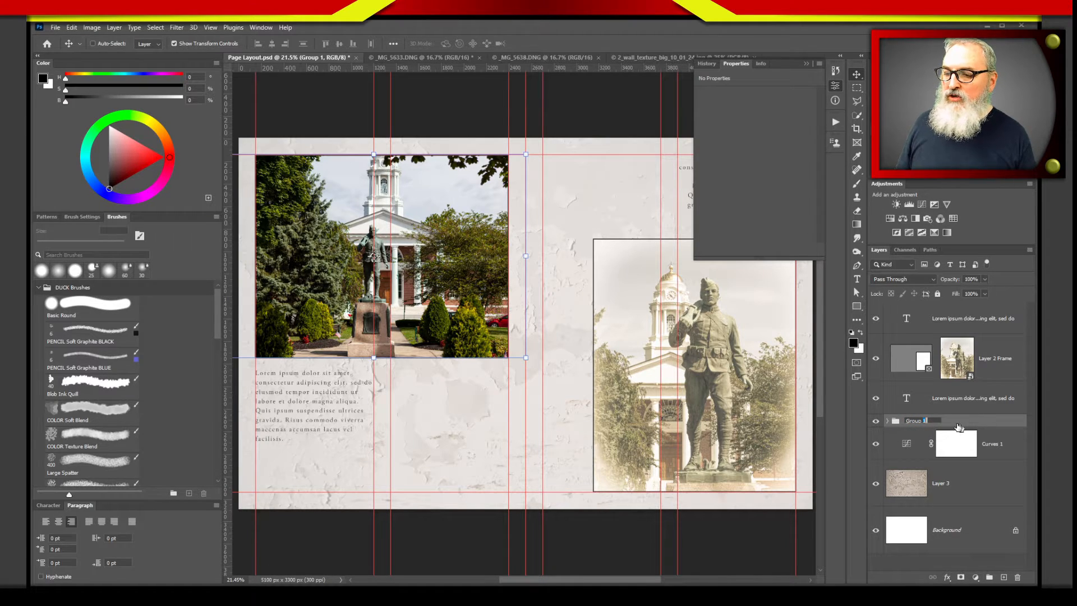
pyautogui.moveTo(932, 421); pyautogui.dragTo(863, 429)
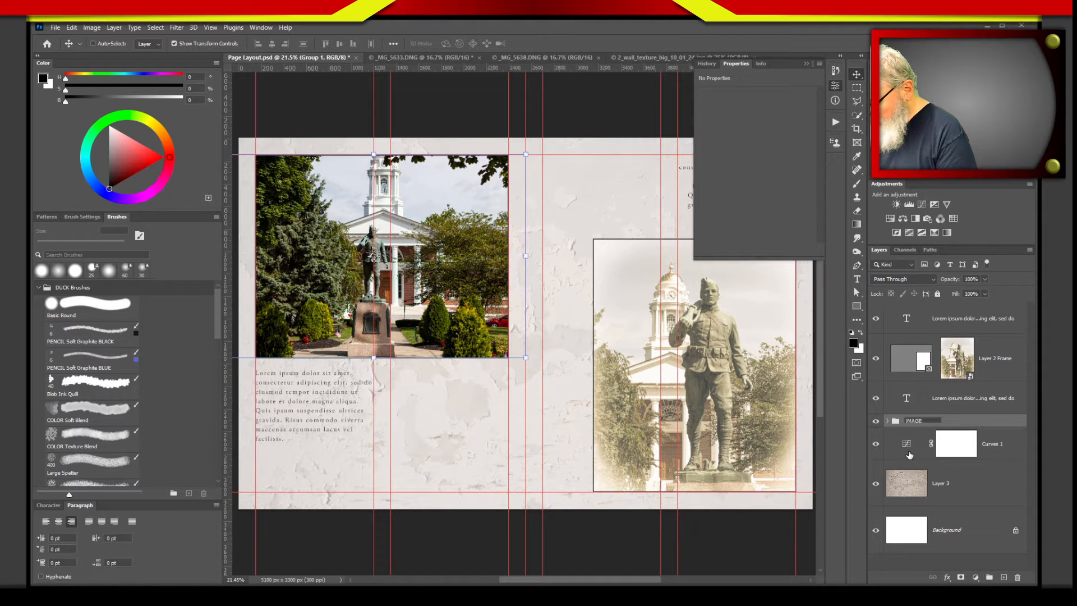
pyautogui.press('Return')
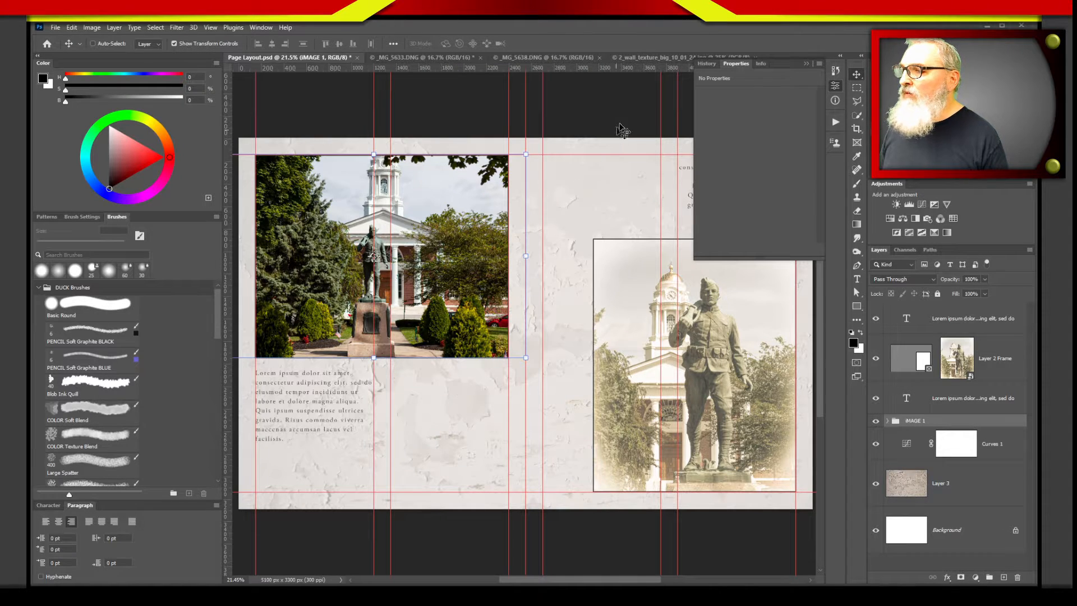
# Move the IMAGE 1 group as one unit around the page and back to the upper-left margin guides.
pyautogui.moveTo(406, 230); pyautogui.dragTo(646, 264)
pyautogui.moveTo(558, 325); pyautogui.dragTo(443, 376)
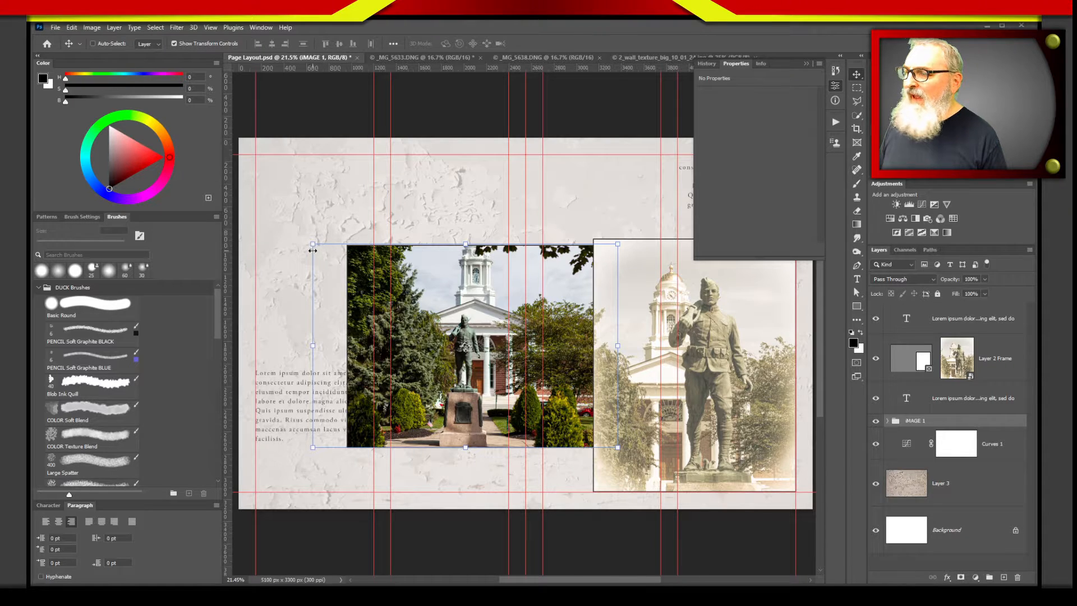
pyautogui.moveTo(437, 324); pyautogui.dragTo(390, 270)
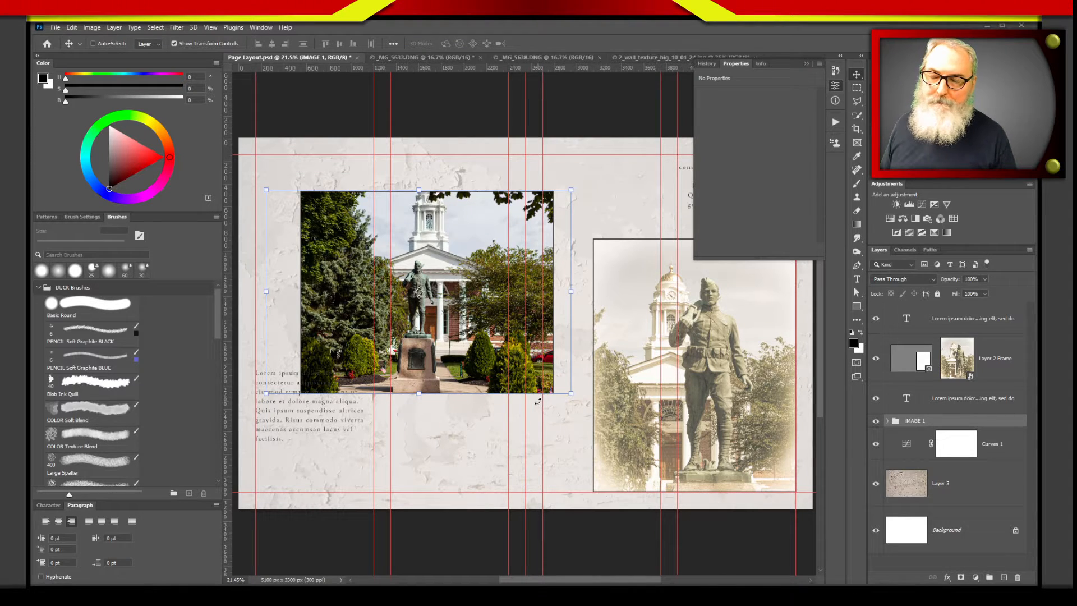
pyautogui.moveTo(477, 367); pyautogui.dragTo(466, 332)
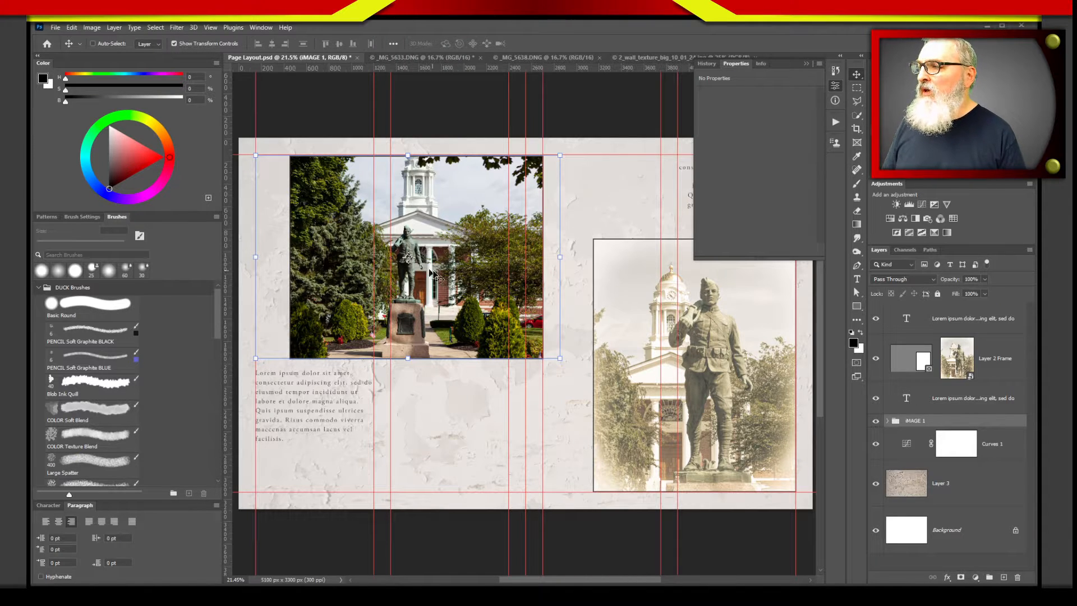
pyautogui.moveTo(430, 271)
pyautogui.mouseDown()
pyautogui.moveTo(449, 303)
pyautogui.moveTo(444, 273)
pyautogui.mouseUp()
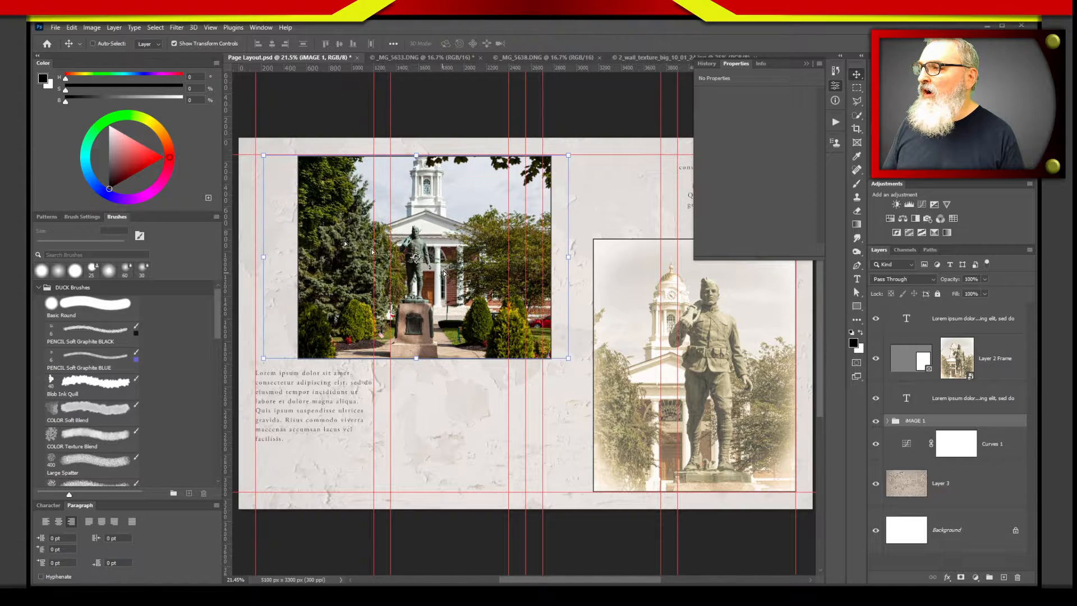
pyautogui.moveTo(326, 230)
pyautogui.mouseDown()
pyautogui.moveTo(308, 230)
pyautogui.moveTo(318, 245)
pyautogui.moveTo(312, 220)
pyautogui.mouseUp()
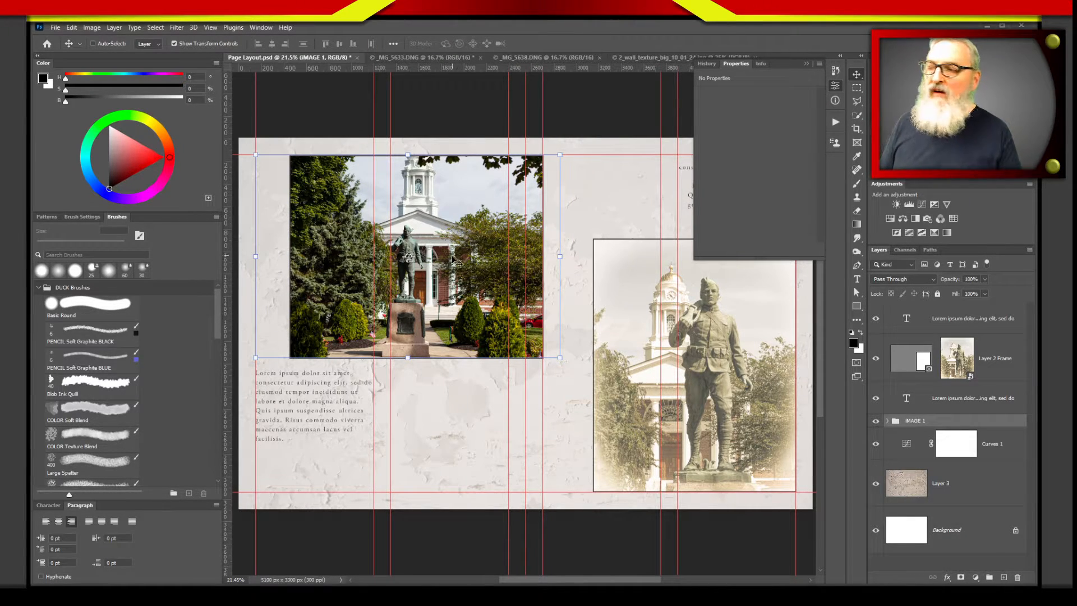
pyautogui.moveTo(473, 257); pyautogui.dragTo(439, 257)
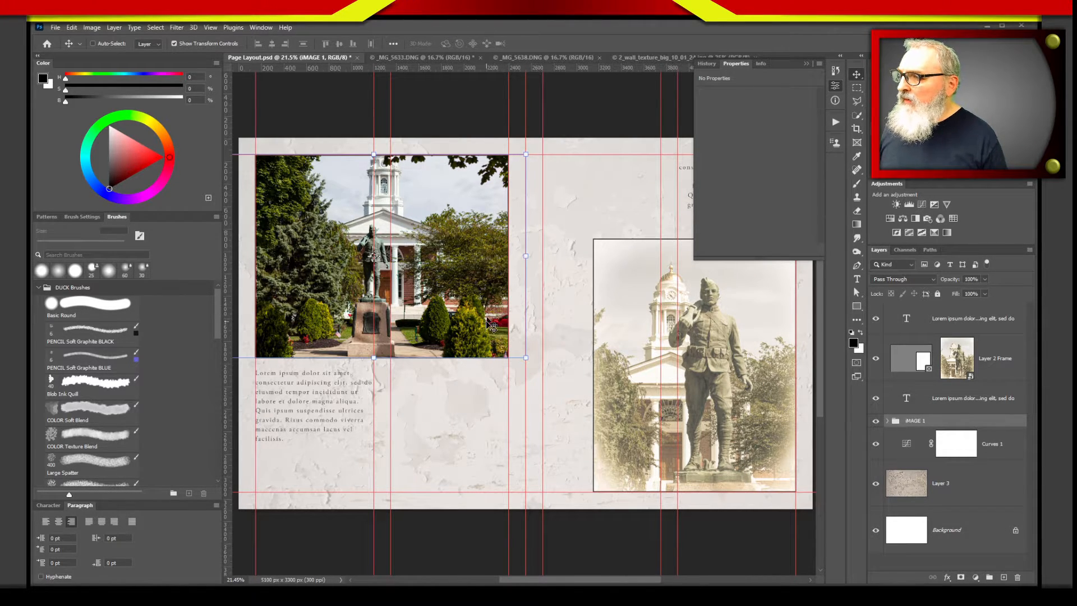
pyautogui.hotkey('ctrl', 'h')
pyautogui.hotkey('ctrl', 'h')
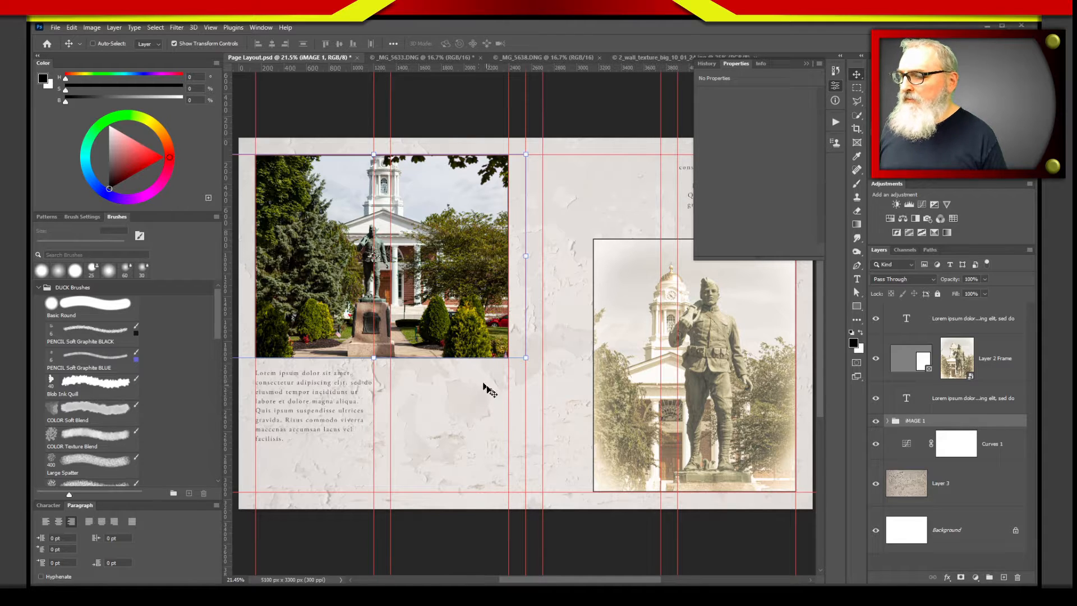
# Select Rectangle 1 inside the IMAGE 1 group and round all its corners to a 209 px radius.
pyautogui.click(891, 421)
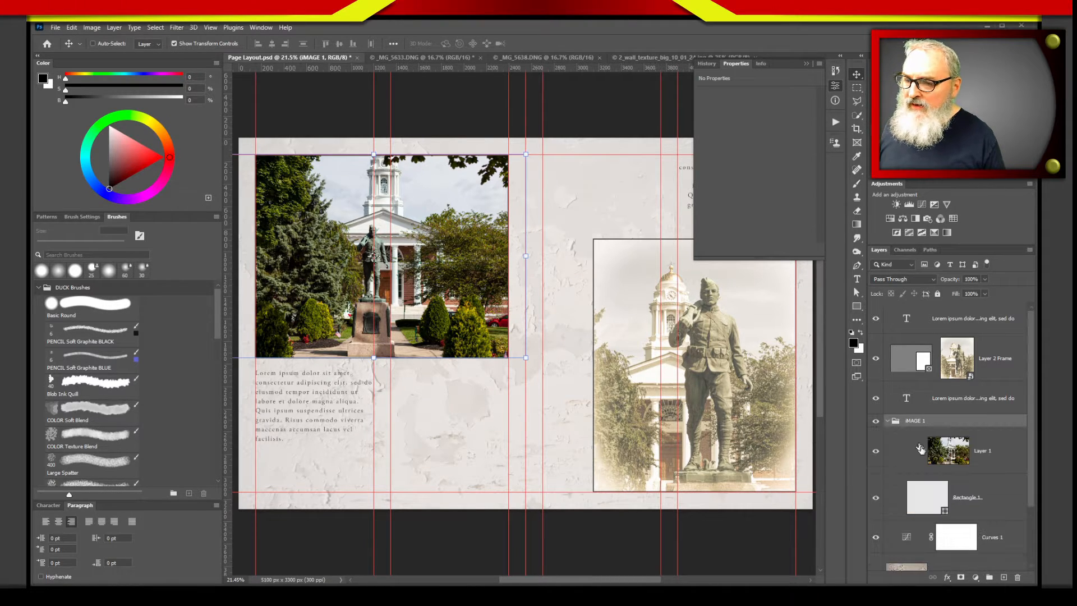
pyautogui.click(915, 493)
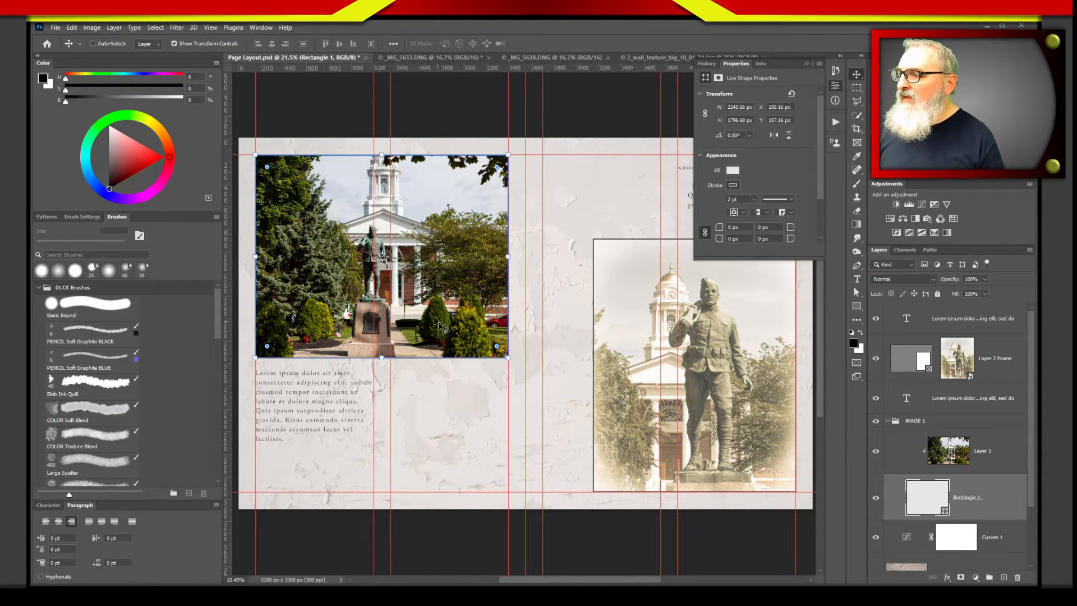
pyautogui.moveTo(498, 348); pyautogui.dragTo(486, 340)
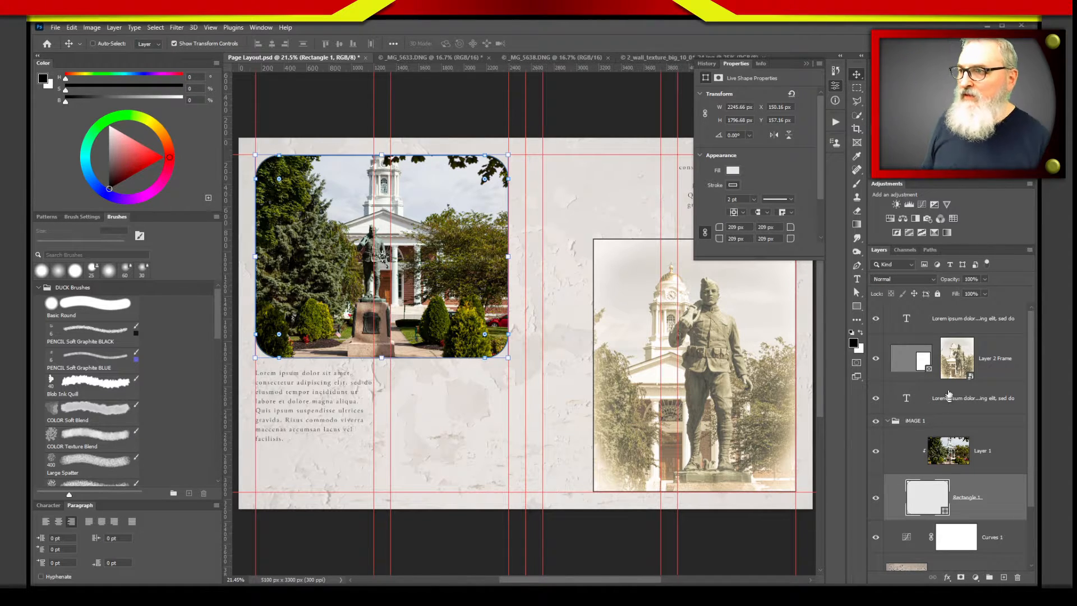
# Review Rectangle 1's stroke cap options and try a different stroke corner style on its outline.
pyautogui.click(792, 212)
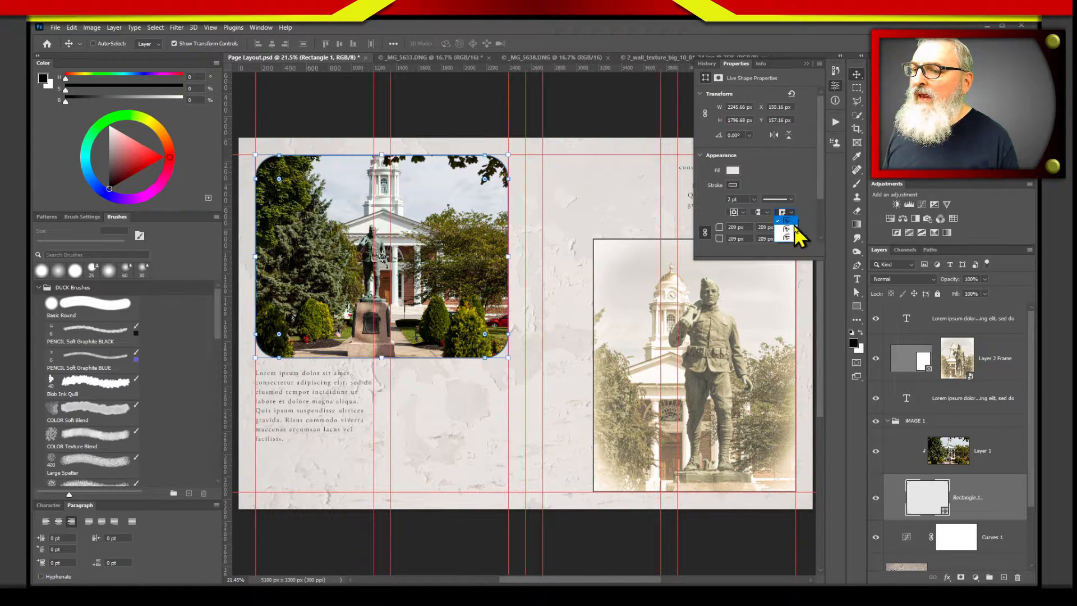
pyautogui.click(767, 213)
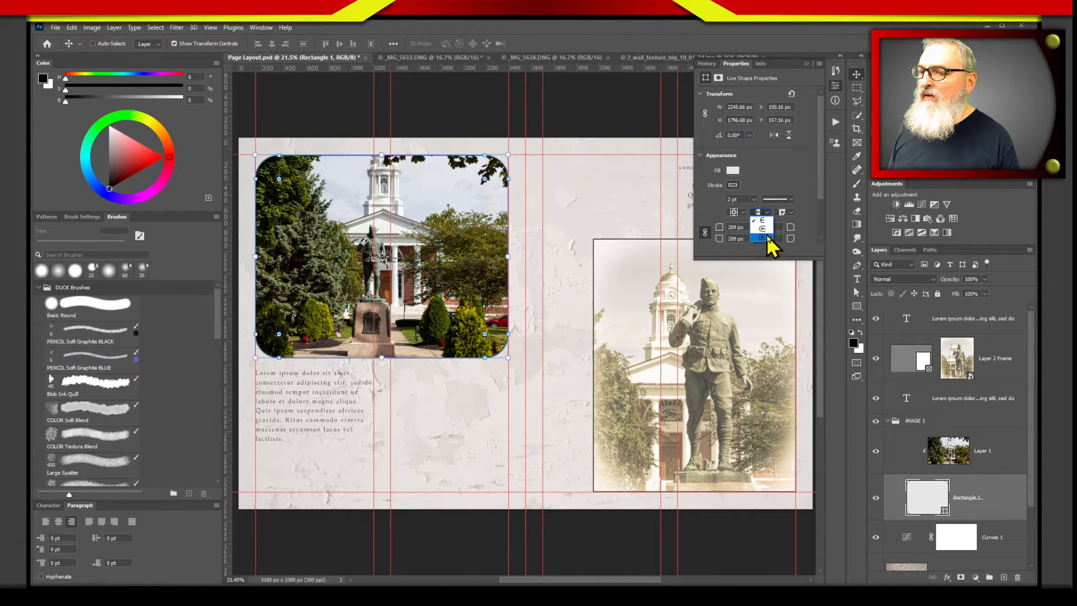
pyautogui.click(786, 212)
pyautogui.click(786, 213)
pyautogui.click(792, 238)
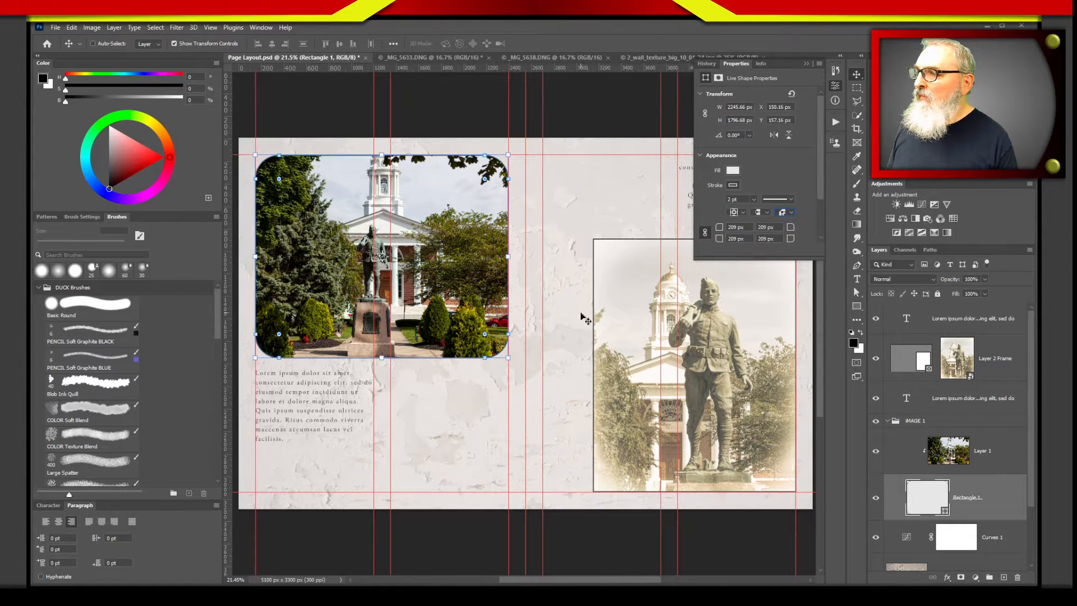
pyautogui.click(783, 212)
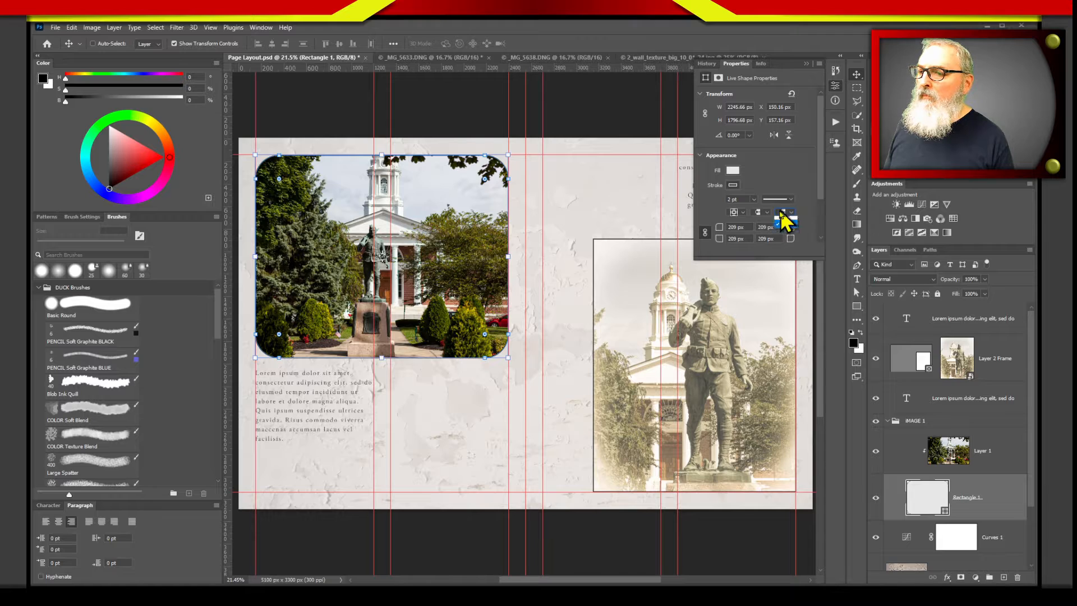
pyautogui.click(789, 234)
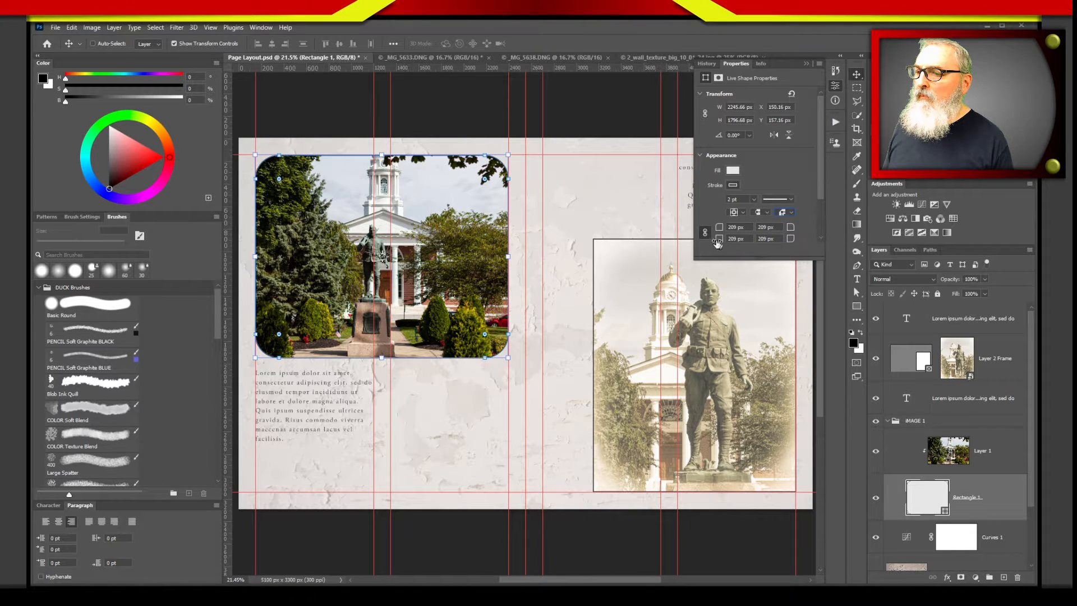
# Reduce Rectangle 1's corner radius to 172 px and deselect all layers.
pyautogui.moveTo(485, 335)
pyautogui.mouseDown()
pyautogui.moveTo(495, 345)
pyautogui.moveTo(488, 339)
pyautogui.mouseUp()
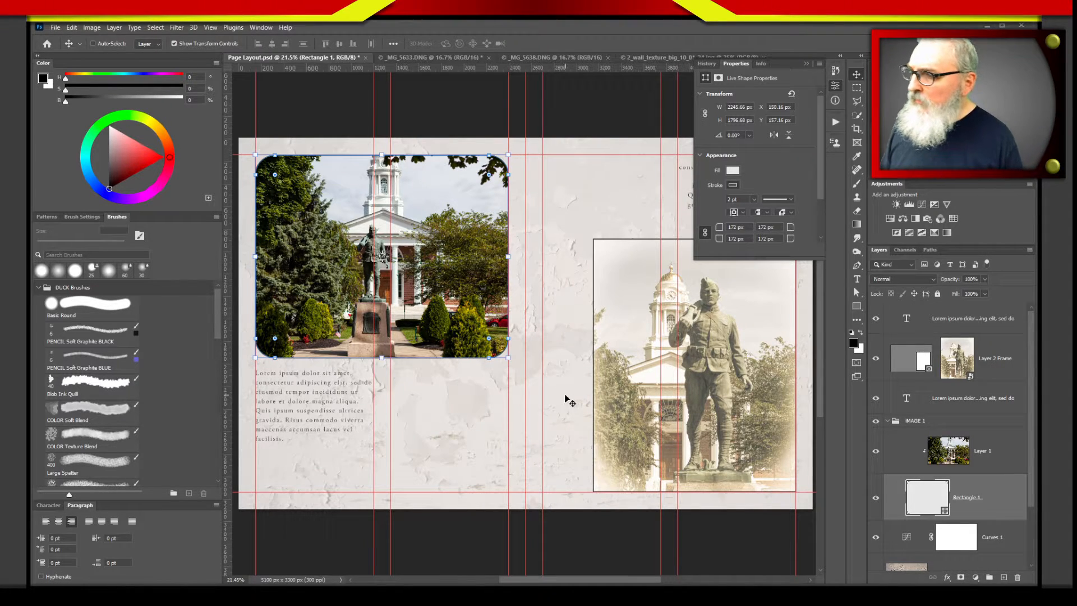
pyautogui.press('ctrl')
pyautogui.keyDown('ctrl'); pyautogui.click(571, 422); pyautogui.keyUp('ctrl')
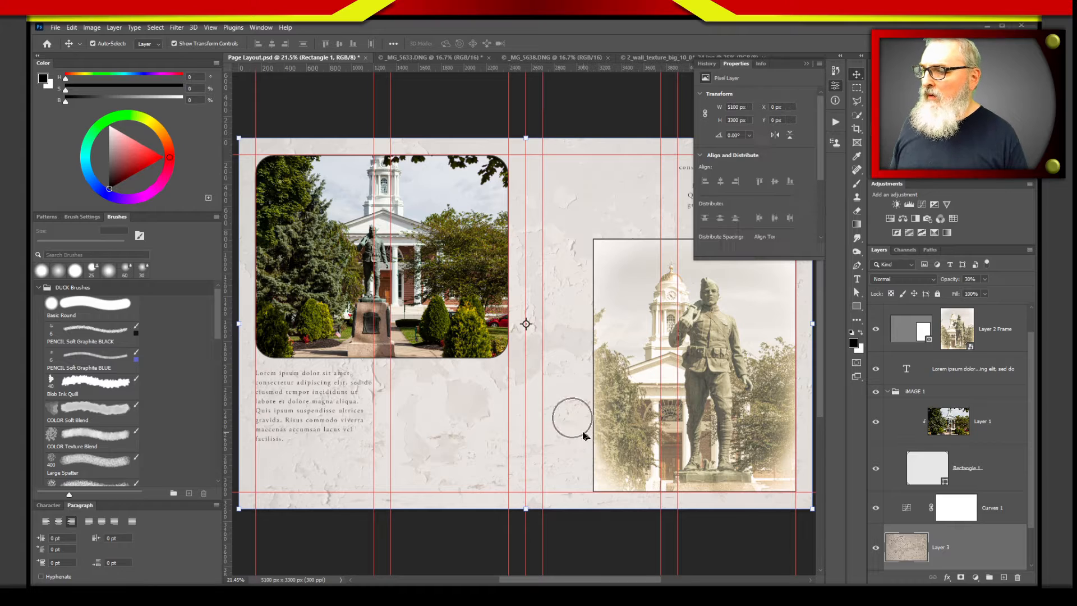
pyautogui.keyDown('ctrl'); pyautogui.click(615, 541); pyautogui.keyUp('ctrl')
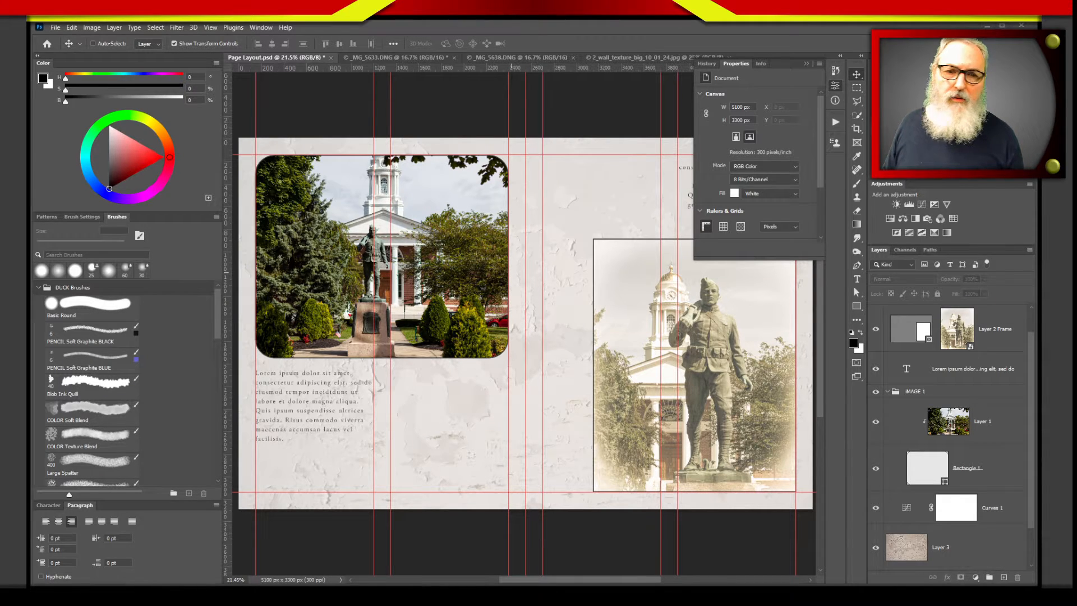
# Switch to Lightroom Classic and open the original american-flag-2260839 image from the _Classroom folder for editing in Photoshop.
pyautogui.hotkey('alt', 'Tab')
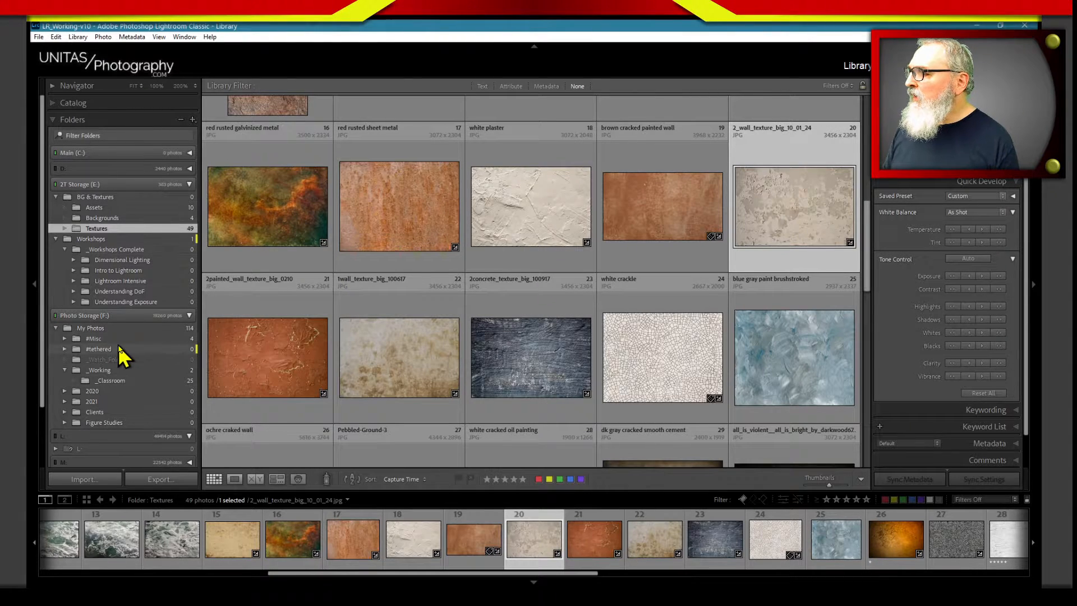
pyautogui.click(138, 372)
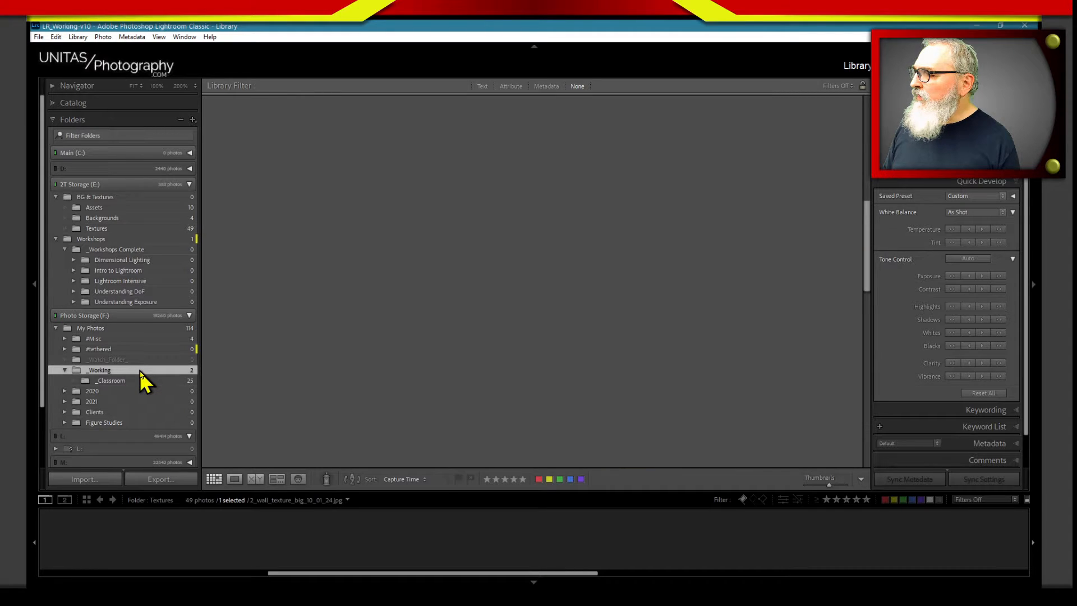
pyautogui.click(132, 379)
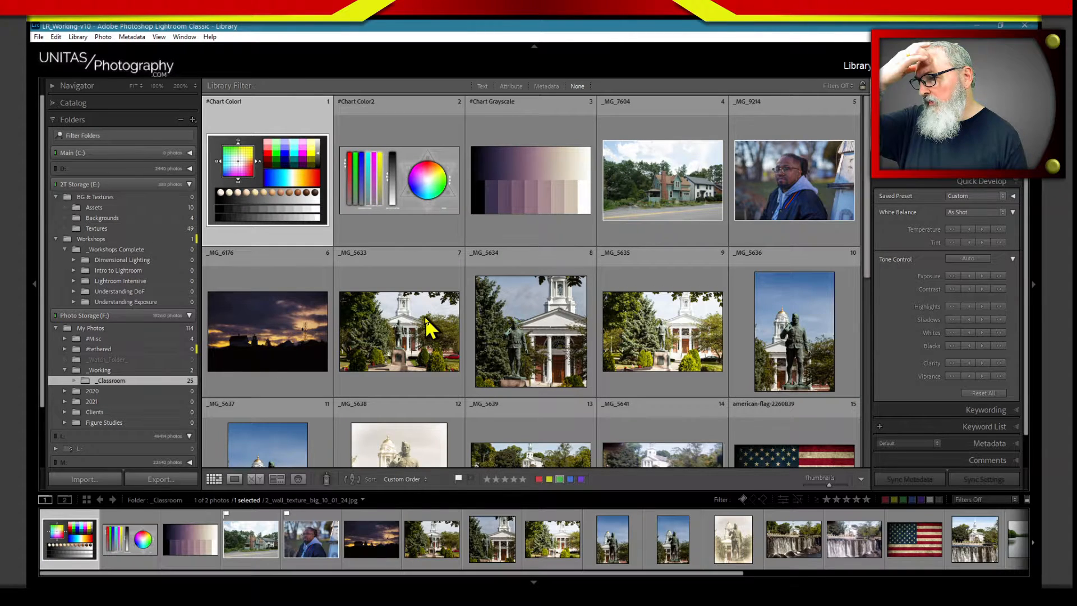
pyautogui.moveTo(871, 247); pyautogui.dragTo(870, 355)
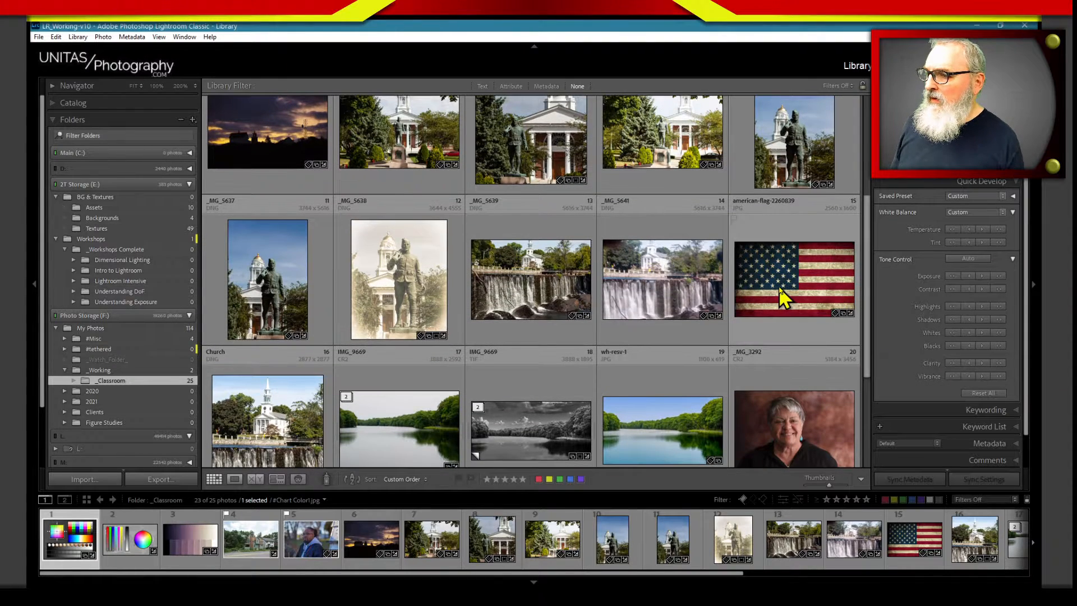
pyautogui.click(777, 289)
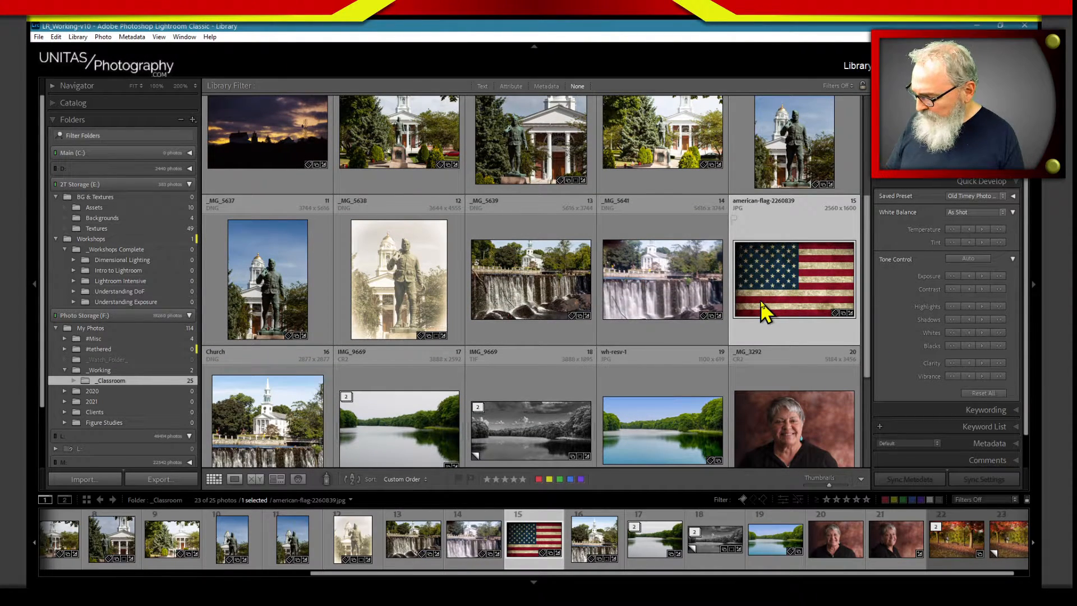
pyautogui.hotkey('ctrl', 'e')
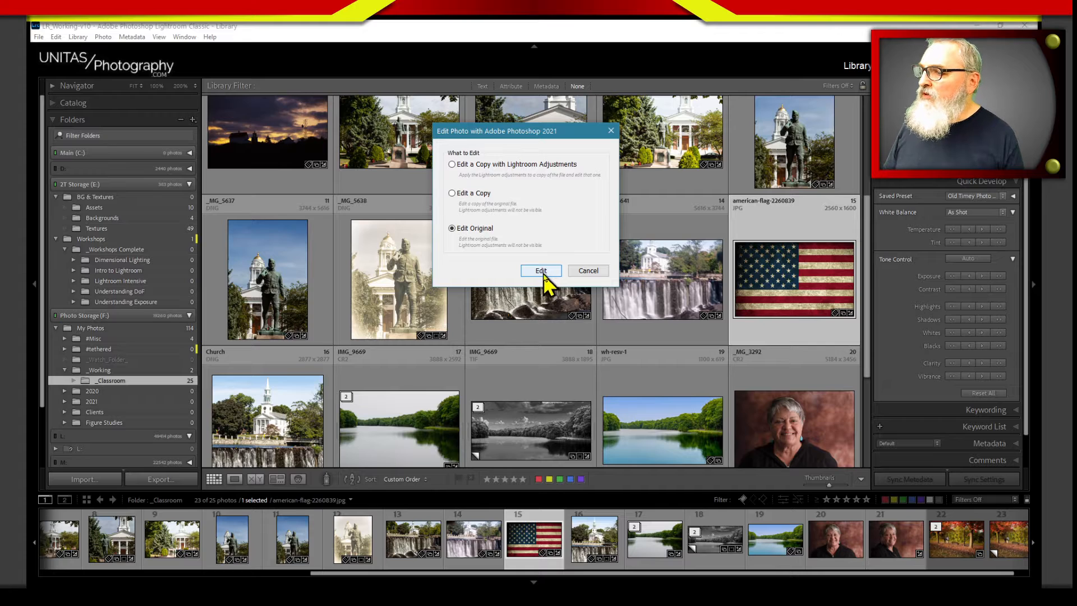
pyautogui.click(545, 272)
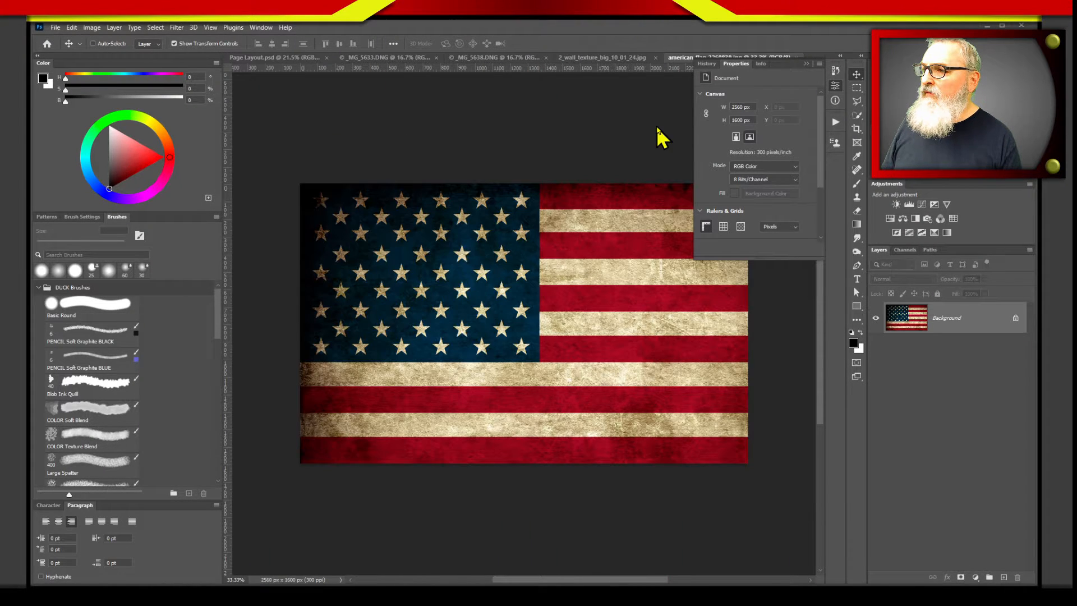
# Copy the flag image into Page Layout.psd and scale it to about 41% between the column guides, resting on the bottom margin guide.
pyautogui.moveTo(904, 319); pyautogui.dragTo(436, 394)
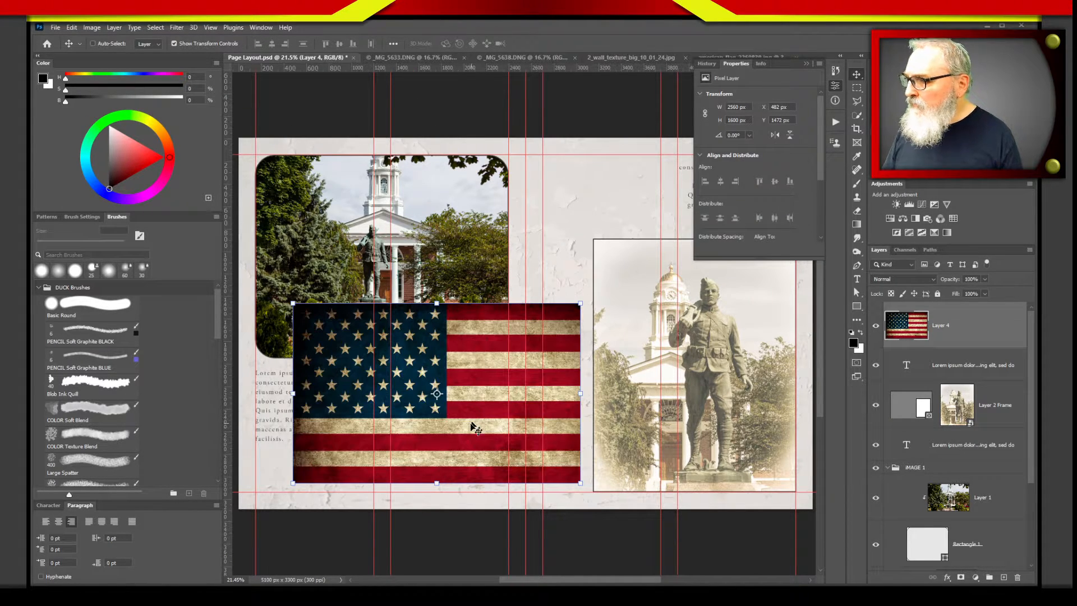
pyautogui.moveTo(474, 433); pyautogui.dragTo(505, 421)
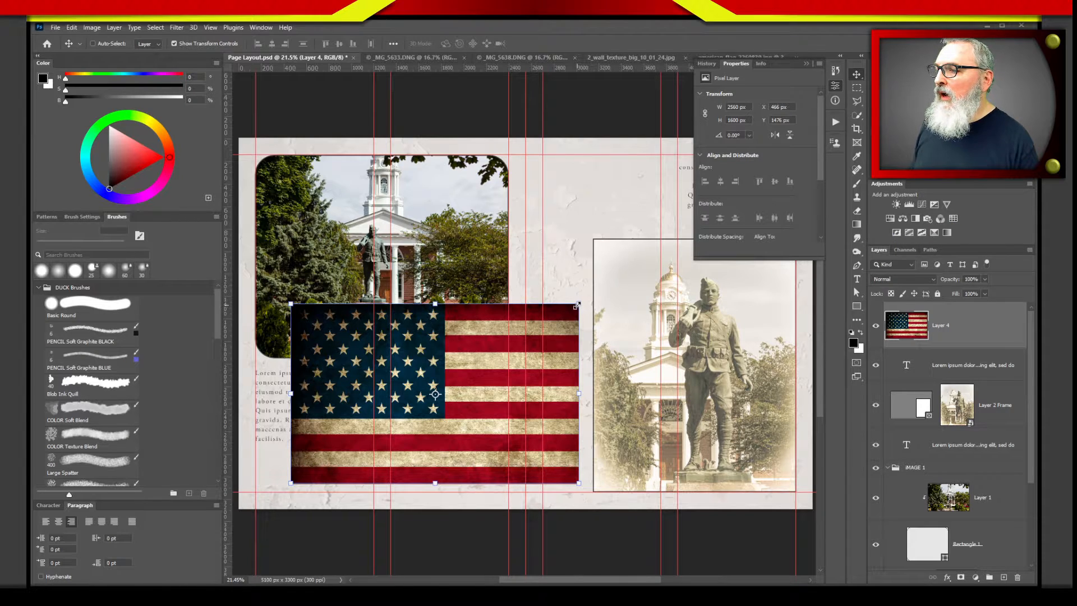
pyautogui.moveTo(577, 305); pyautogui.dragTo(454, 382)
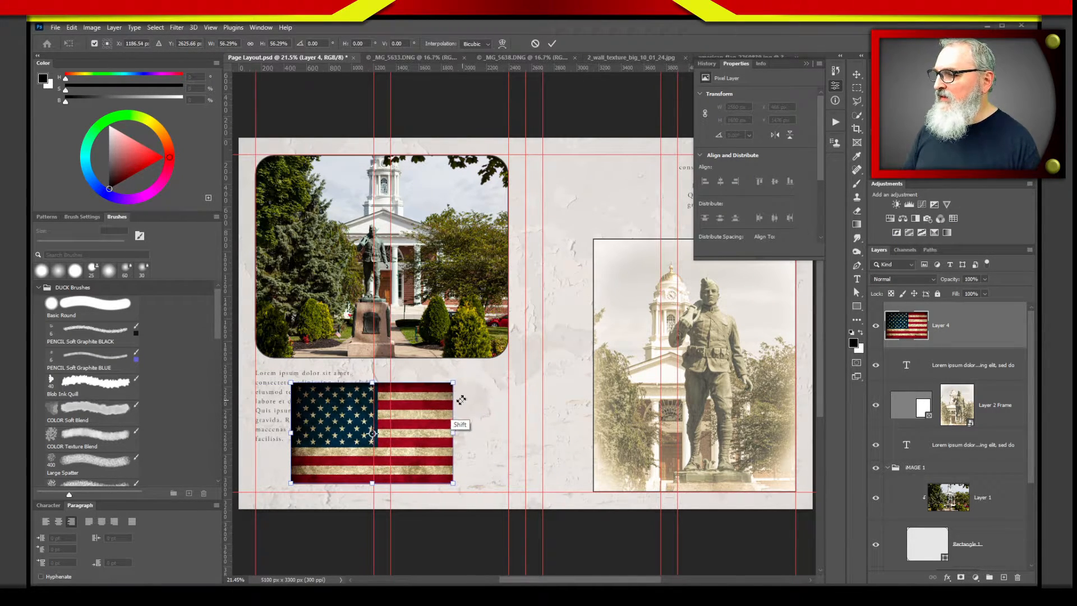
pyautogui.moveTo(291, 482); pyautogui.dragTo(332, 456)
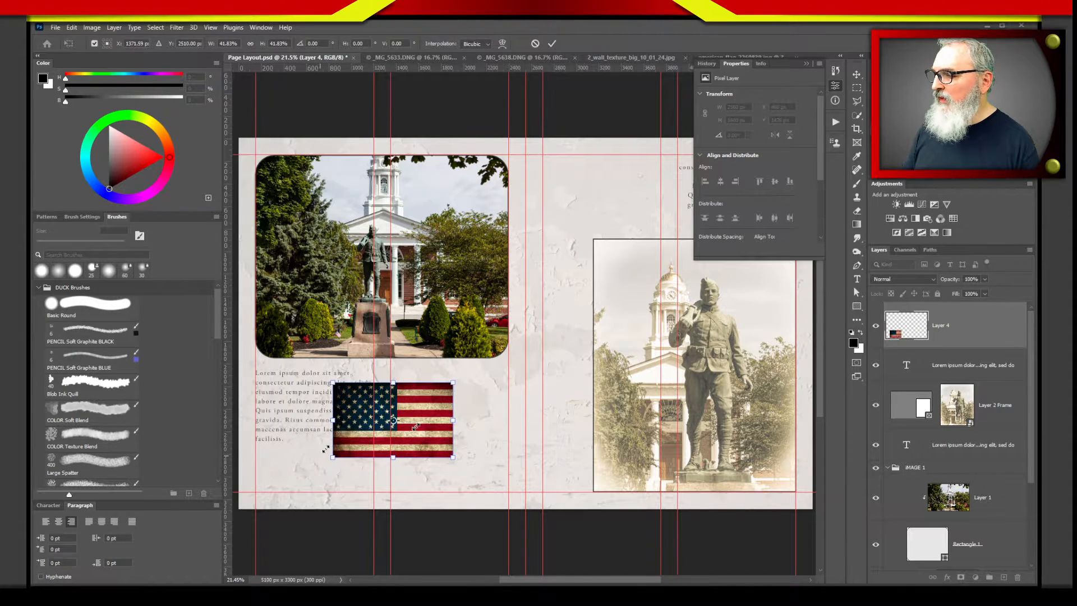
pyautogui.moveTo(440, 432); pyautogui.dragTo(481, 478)
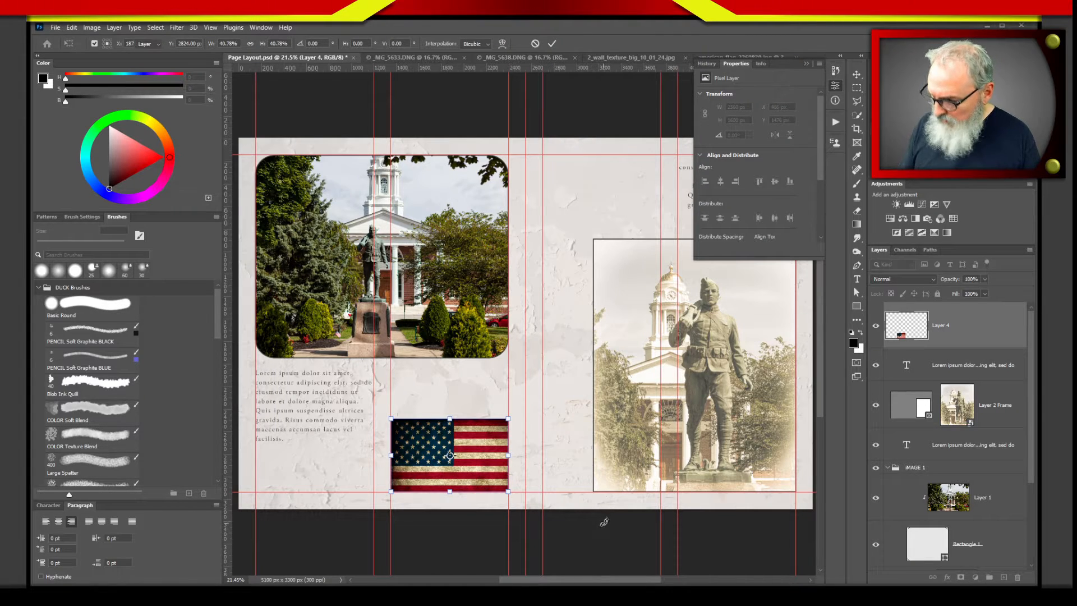
# Commit the flag image's transform at its current size and position, and deselect all layers.
pyautogui.press('Return')
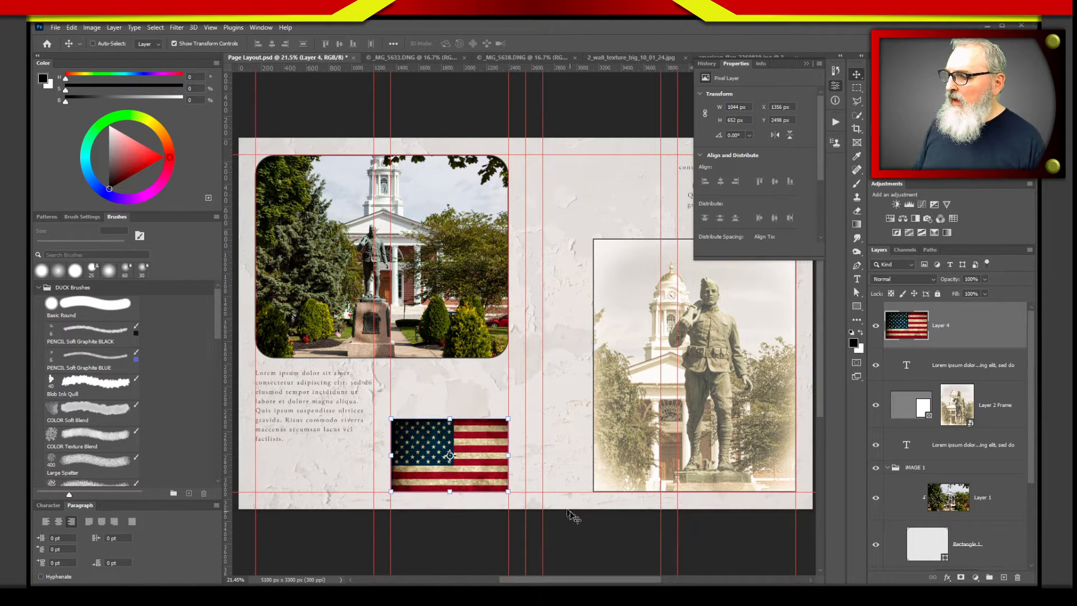
pyautogui.press('ctrl')
pyautogui.keyDown('ctrl'); pyautogui.click(591, 528); pyautogui.keyUp('ctrl')
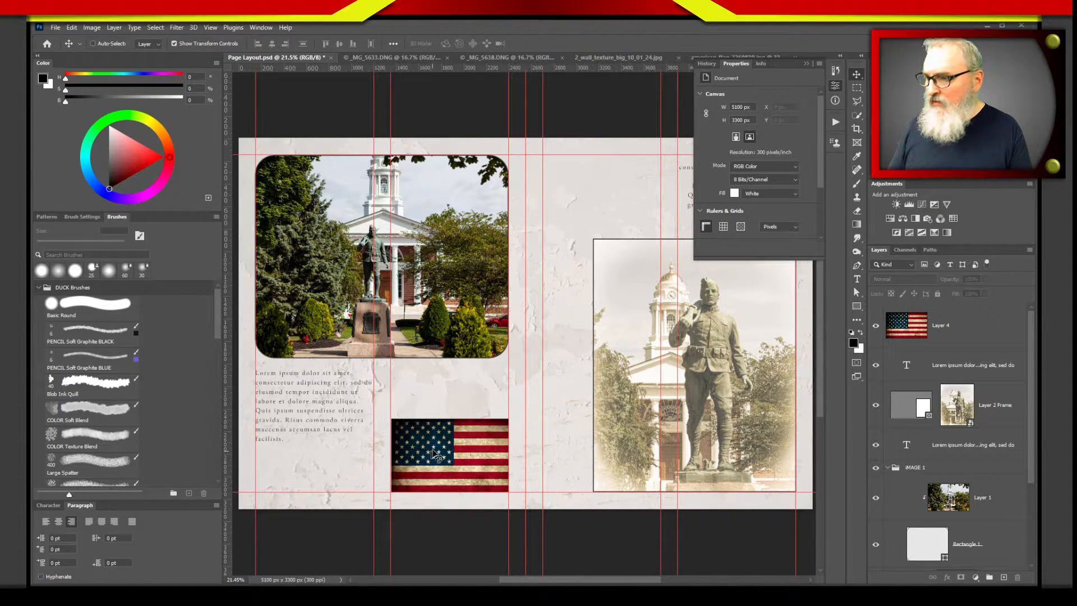
pyautogui.click(563, 422)
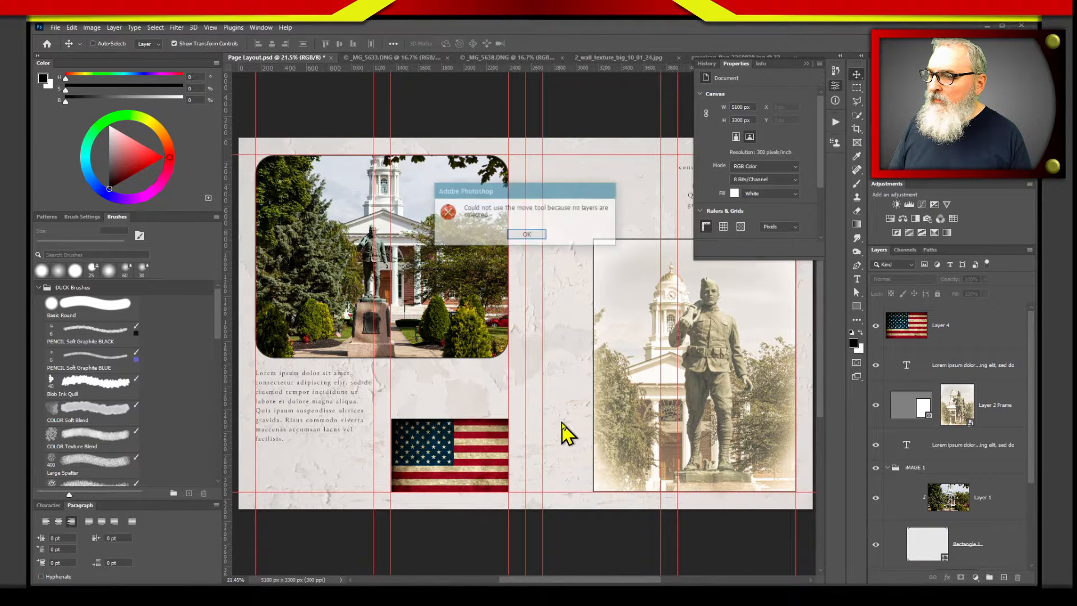
pyautogui.click(530, 239)
# Delete the Curves adjustment layer above the wall texture and set the texture layer's opacity to 100%.
pyautogui.scroll(-3, 1004, 483)
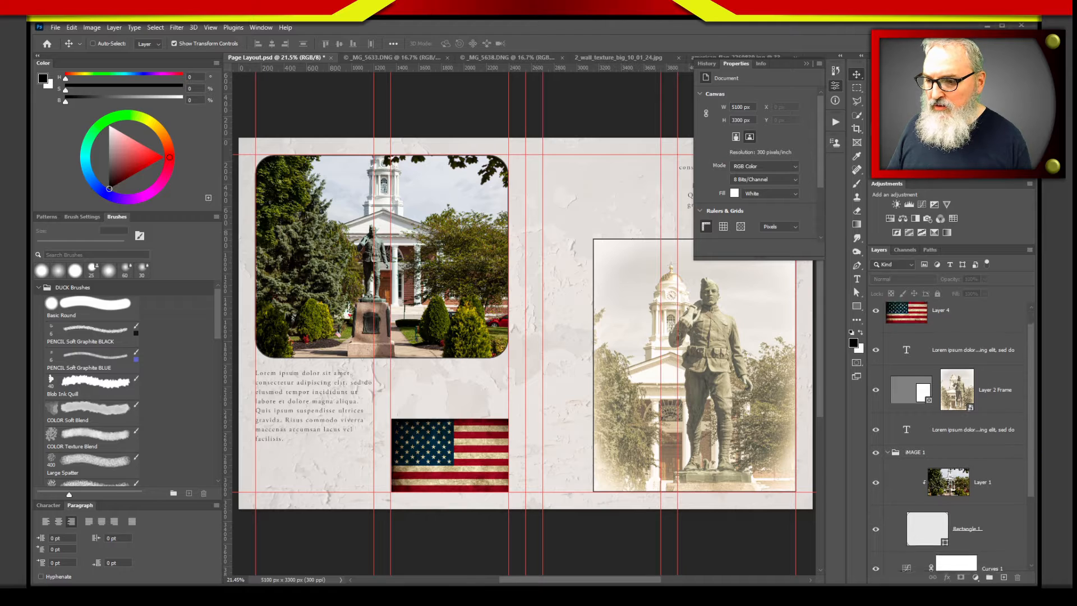
pyautogui.click(919, 525)
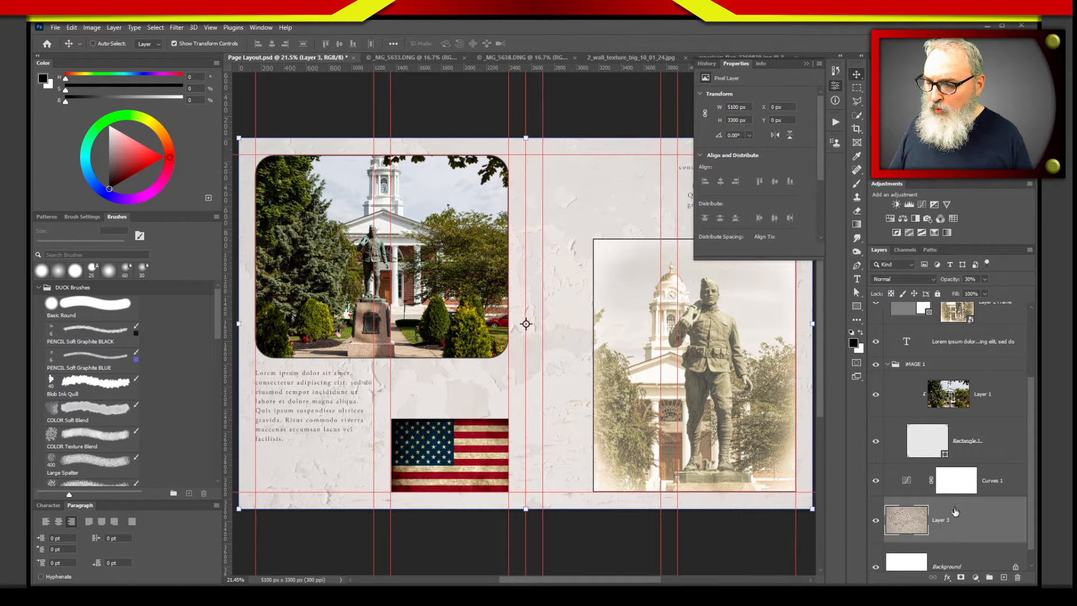
pyautogui.moveTo(948, 486); pyautogui.dragTo(1019, 579)
pyautogui.press('Escape')
pyautogui.moveTo(914, 488); pyautogui.dragTo(1017, 578)
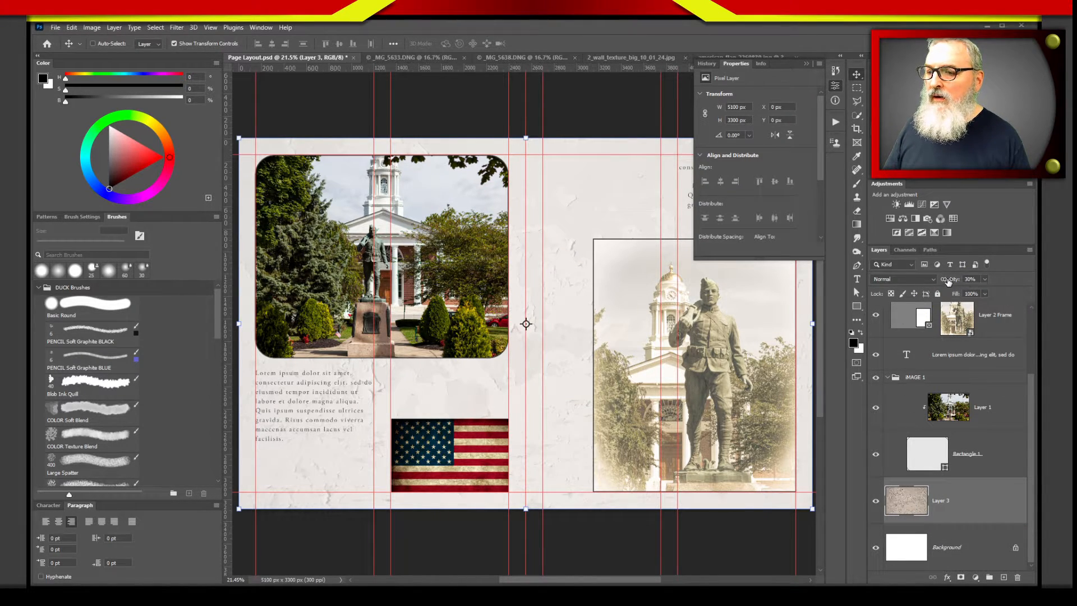
pyautogui.press('0')
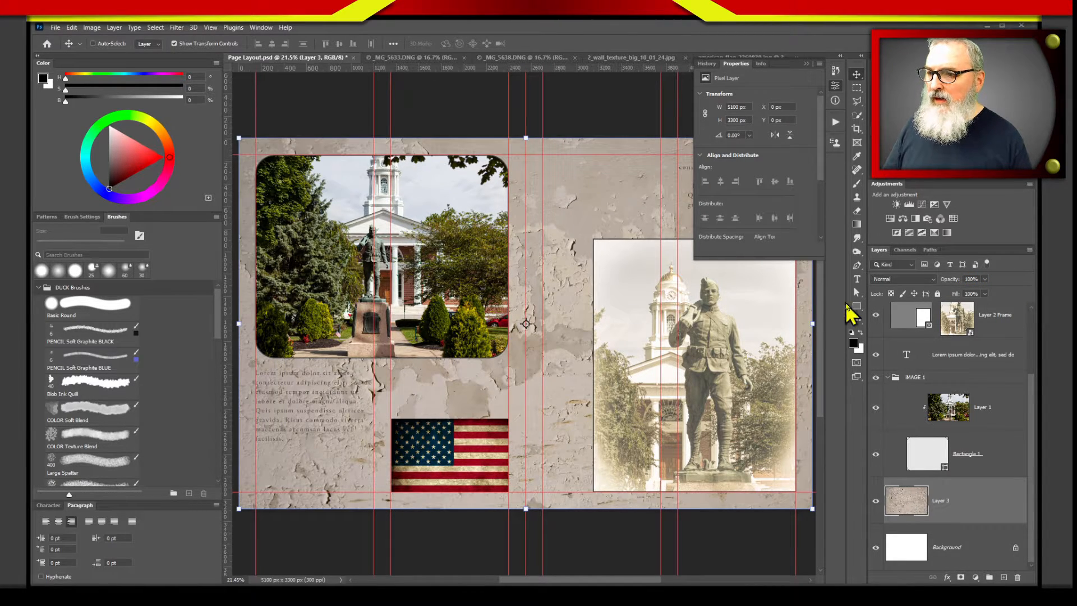
# Darken the wall texture with a new Curves adjustment, pulling the curve down to about input 179, output 105.
pyautogui.click(922, 205)
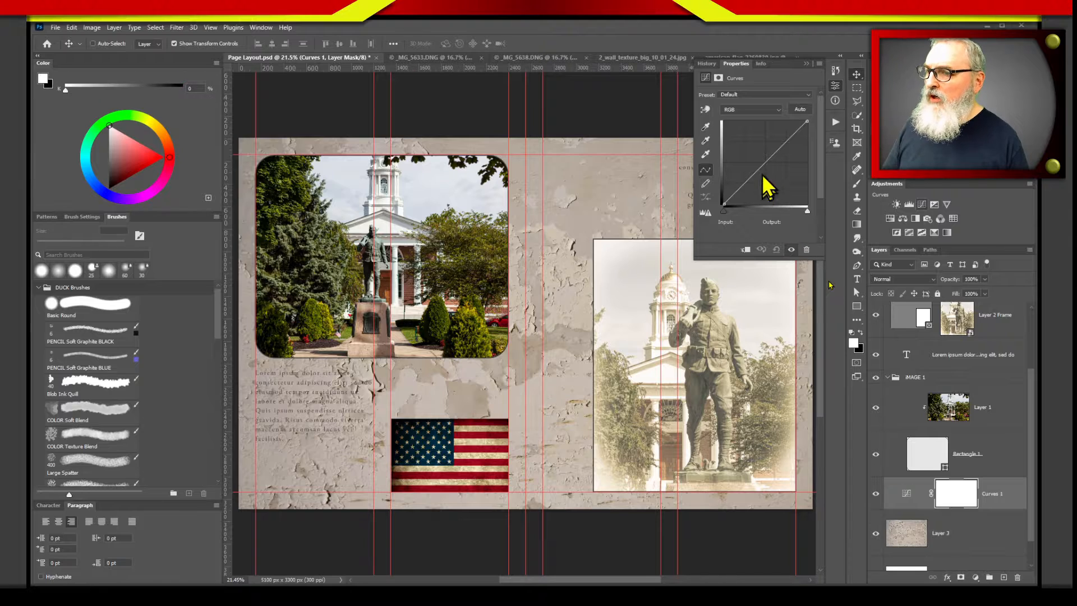
pyautogui.moveTo(765, 164)
pyautogui.mouseDown()
pyautogui.moveTo(787, 179)
pyautogui.moveTo(782, 168)
pyautogui.mouseUp()
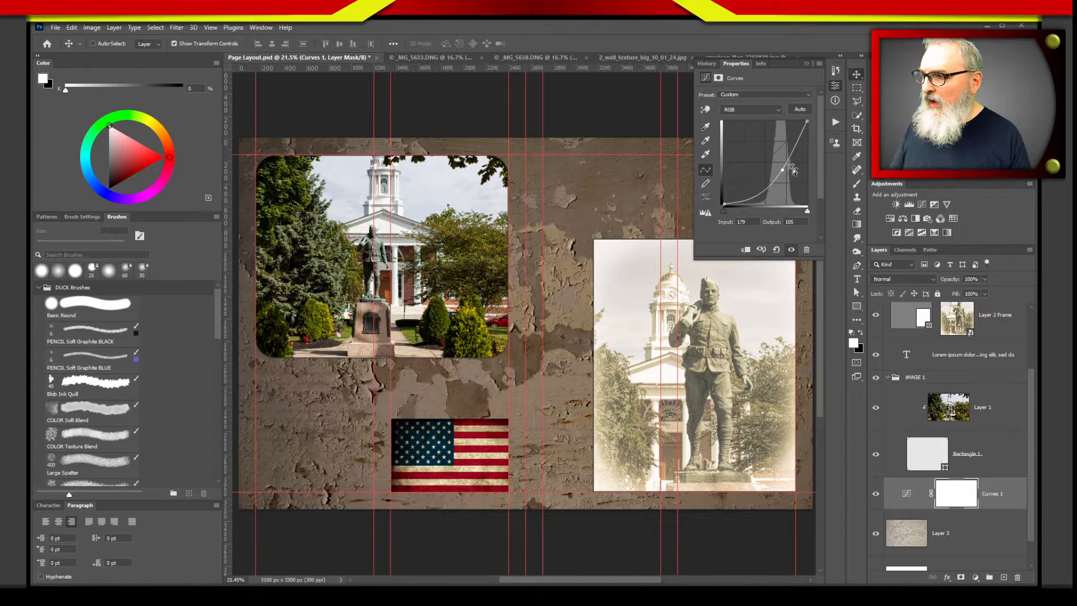
pyautogui.click(806, 64)
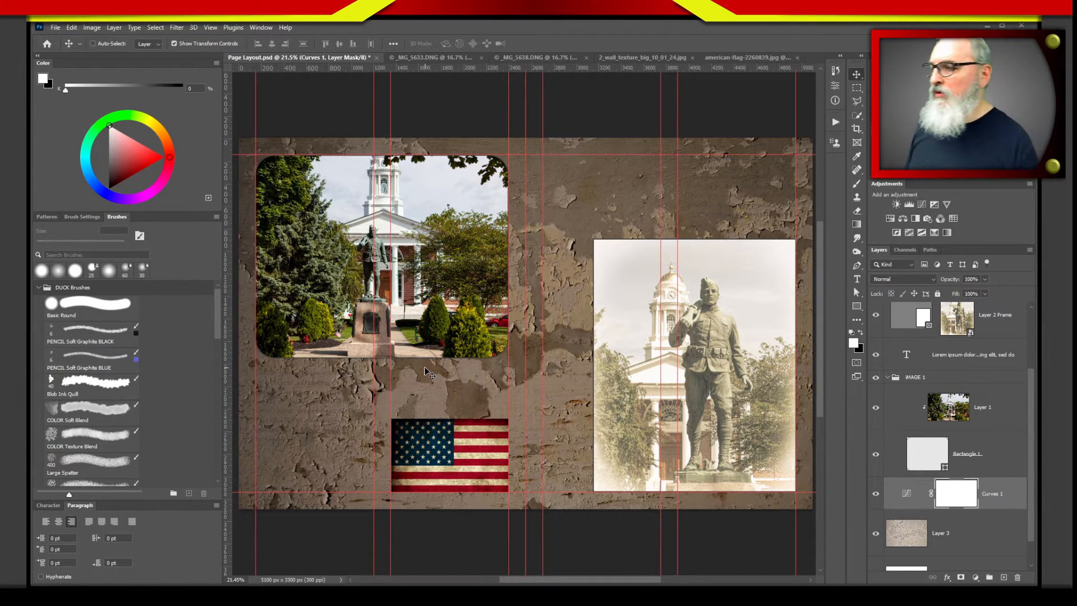
# Give the rounded rectangle framing the courthouse photo a white stroke, 8 pt wide.
pyautogui.click(937, 453)
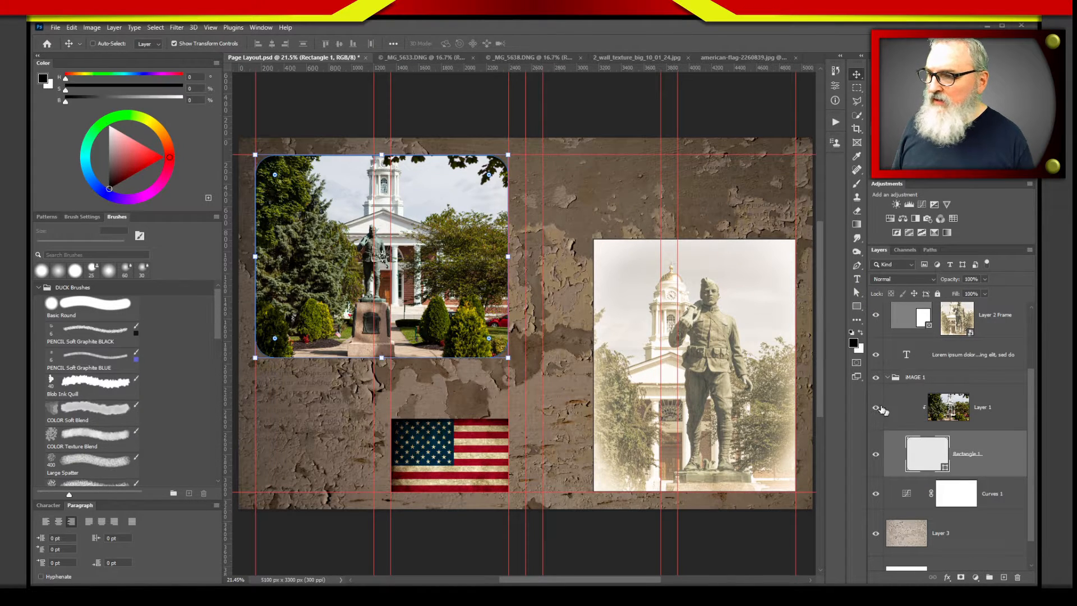
pyautogui.doubleClick(921, 459)
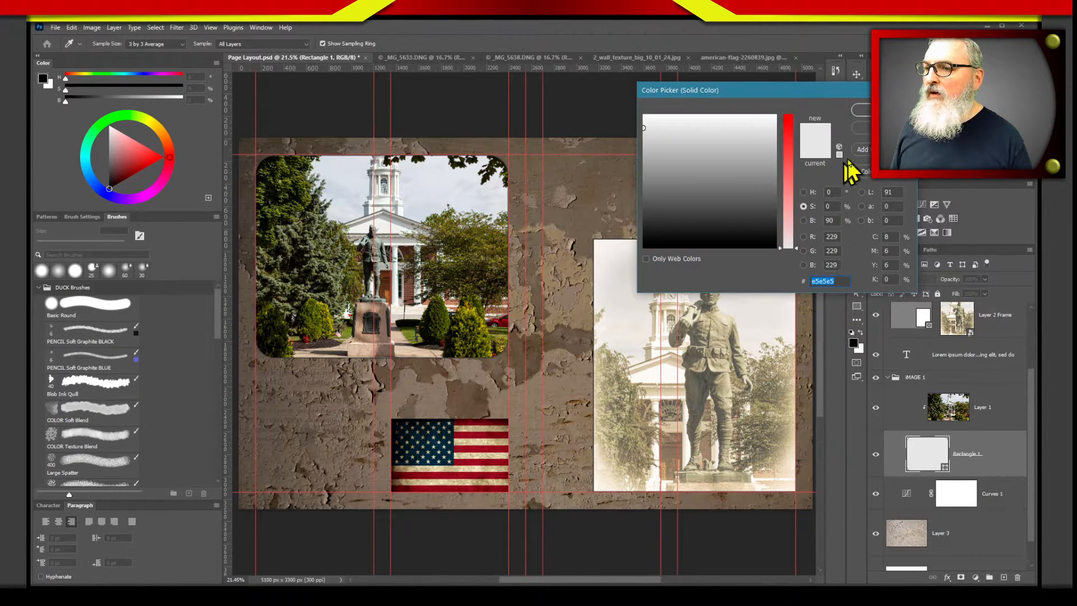
pyautogui.click(882, 128)
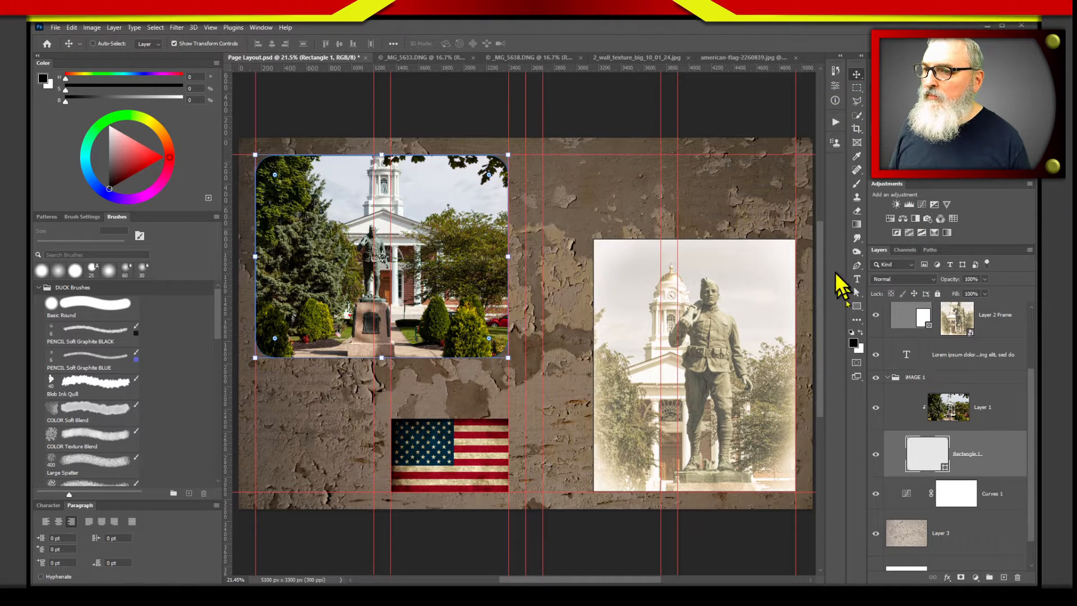
pyautogui.click(836, 86)
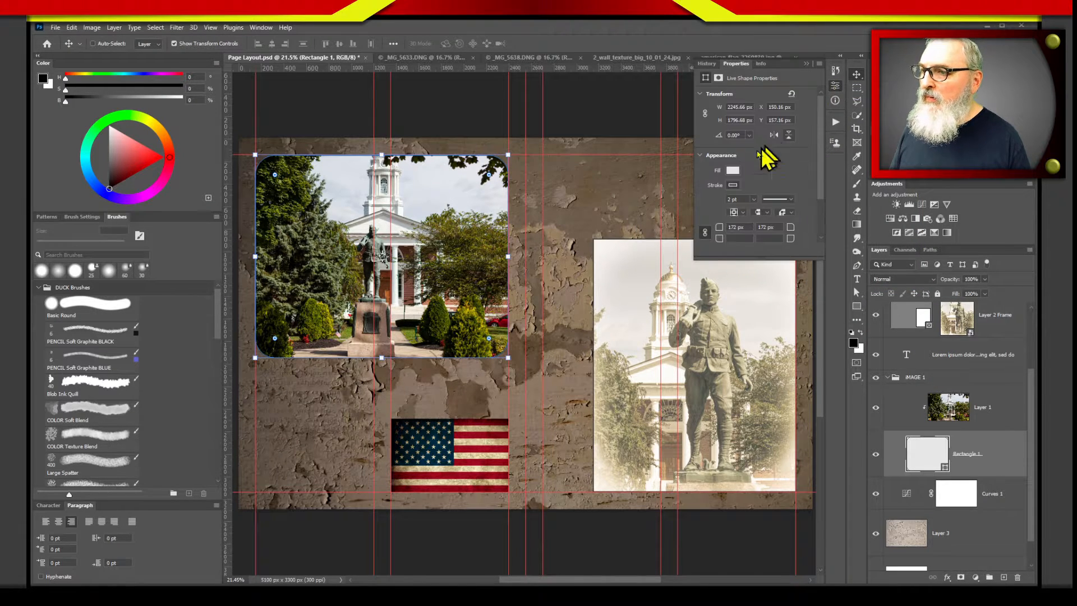
pyautogui.click(734, 185)
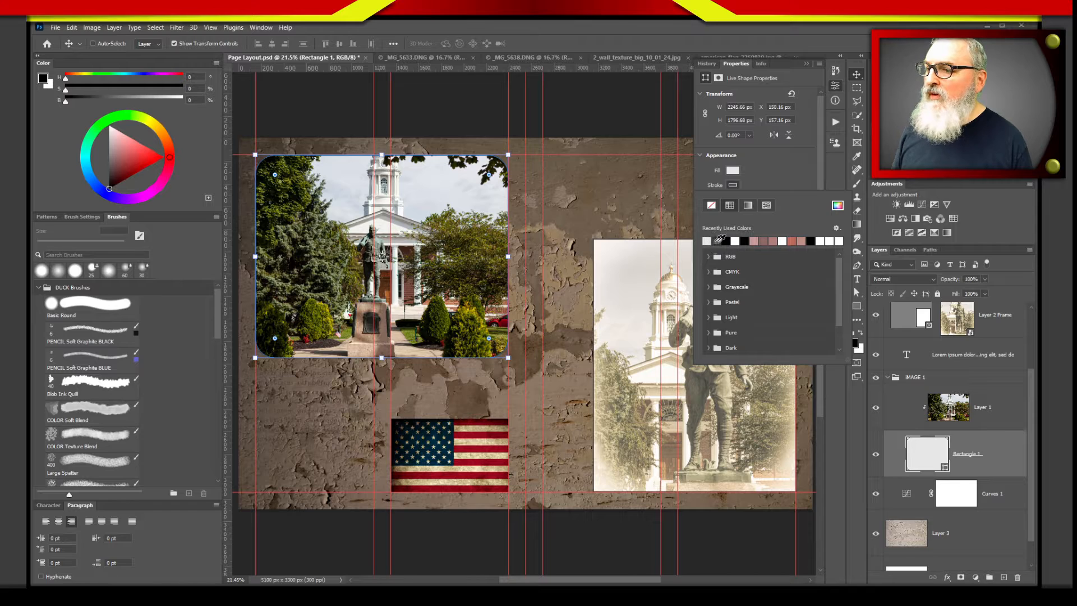
pyautogui.click(784, 241)
pyautogui.click(770, 193)
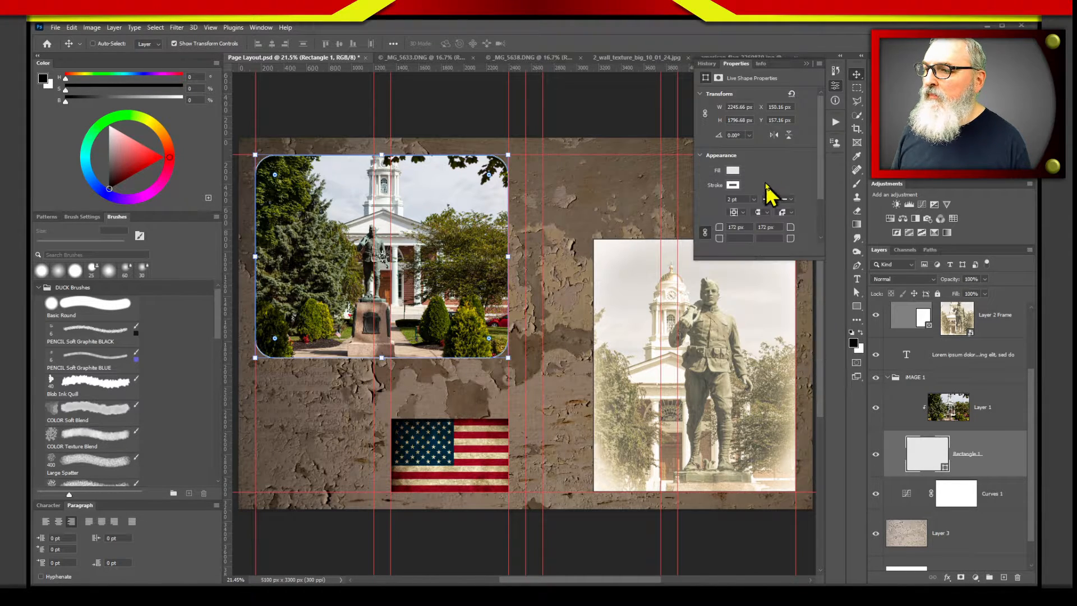
pyautogui.click(738, 199)
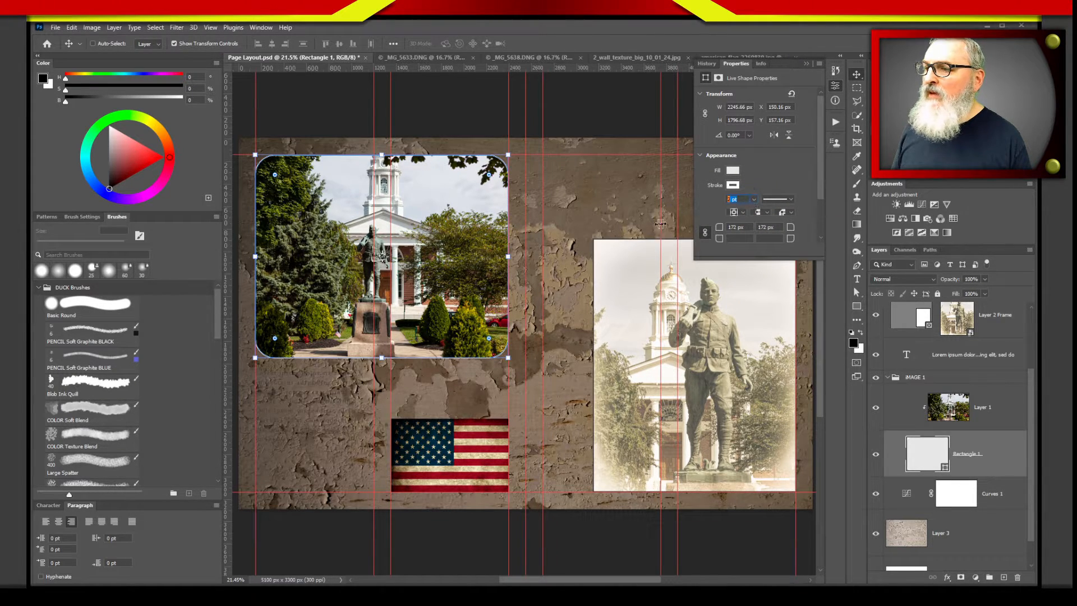
pyautogui.write('8')
pyautogui.press('Return')
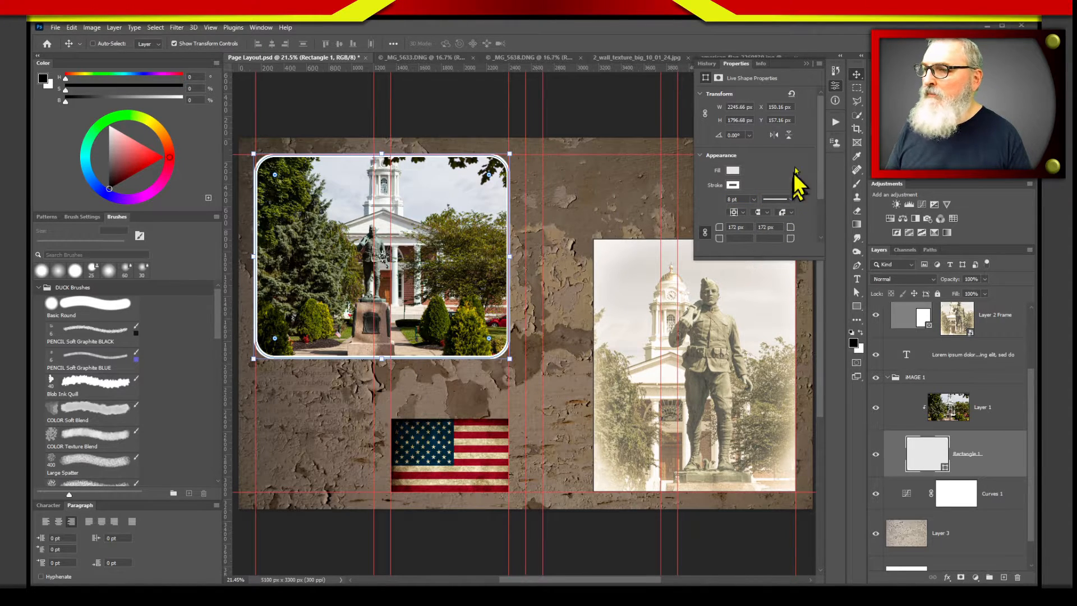
# Change the rounded rectangle's stroke to the light gray recently used color.
pyautogui.click(733, 185)
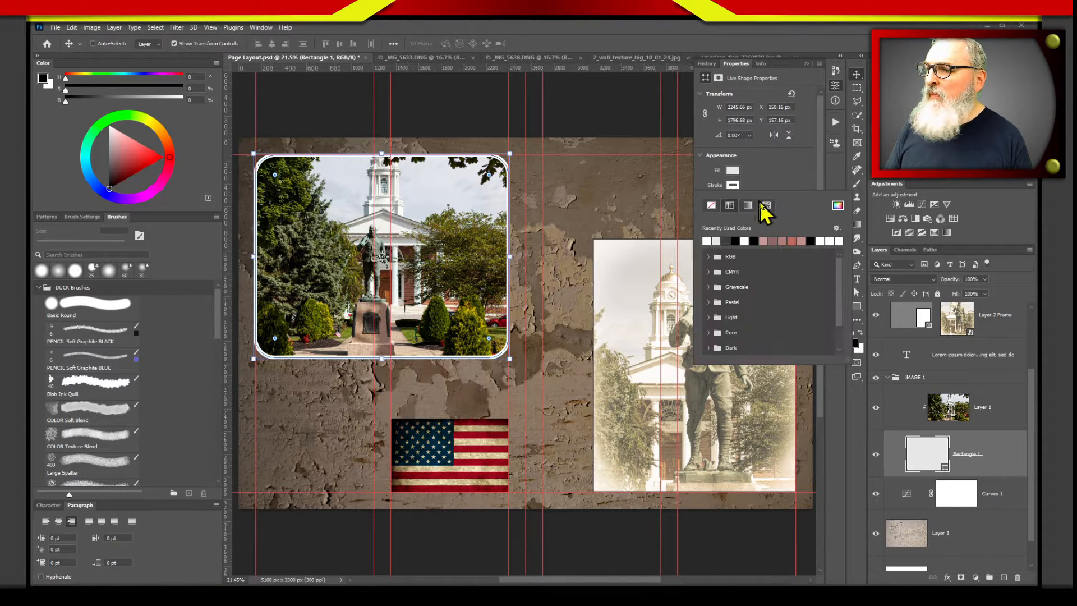
pyautogui.click(715, 242)
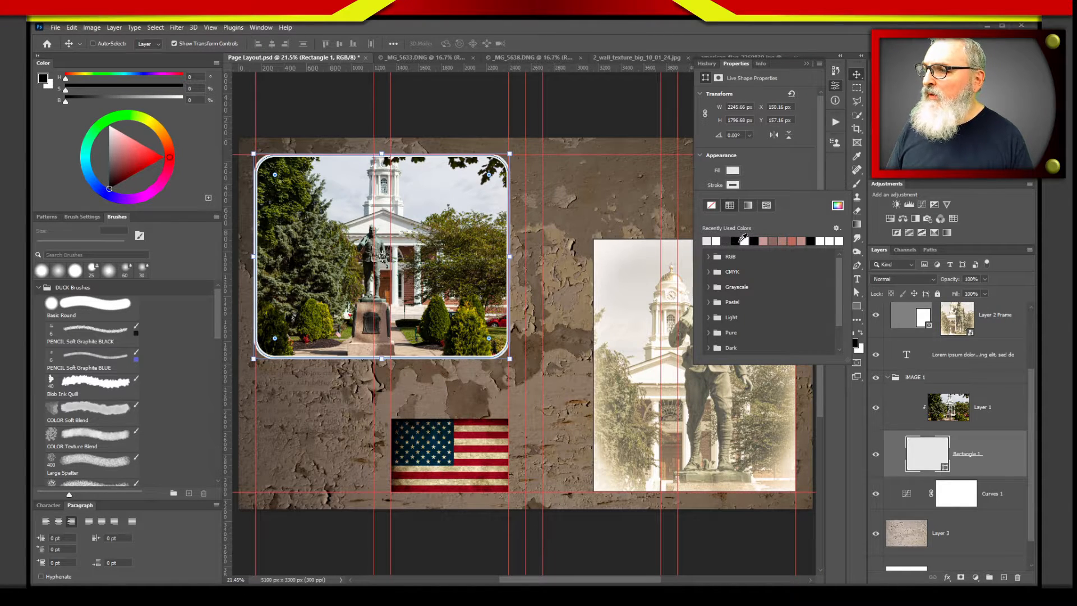
pyautogui.click(793, 180)
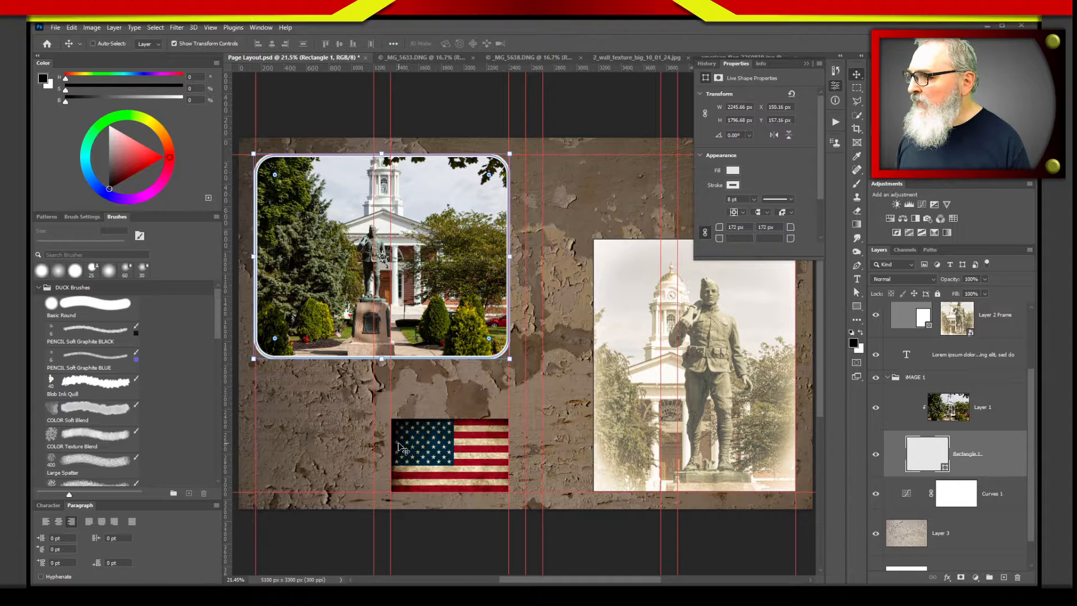
# Select the lorem ipsum text layer below the courthouse photo and make the foreground color white (ffffff).
pyautogui.click(959, 361)
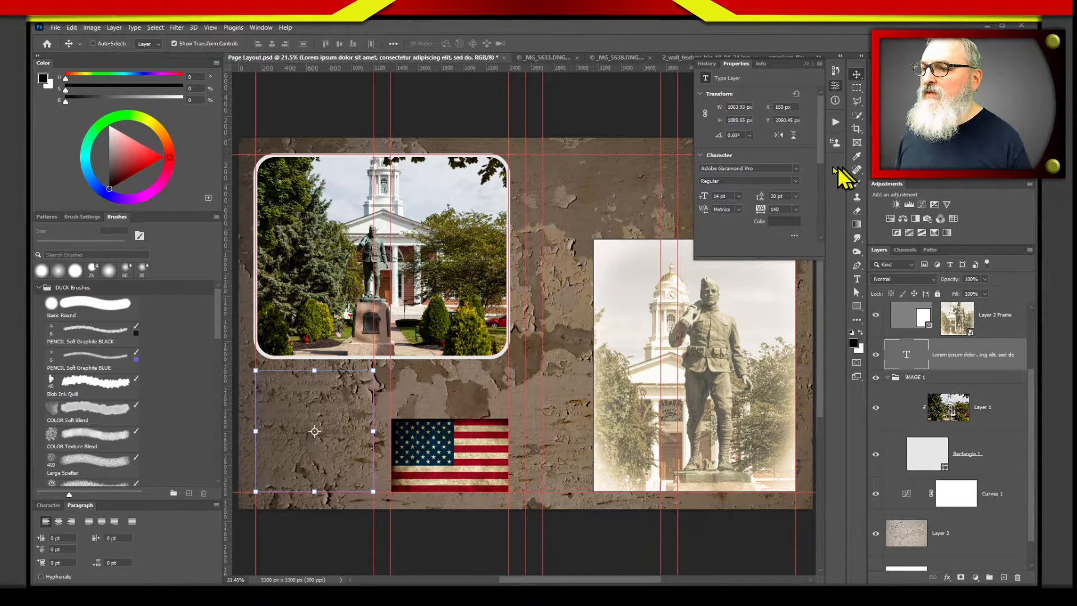
pyautogui.click(860, 333)
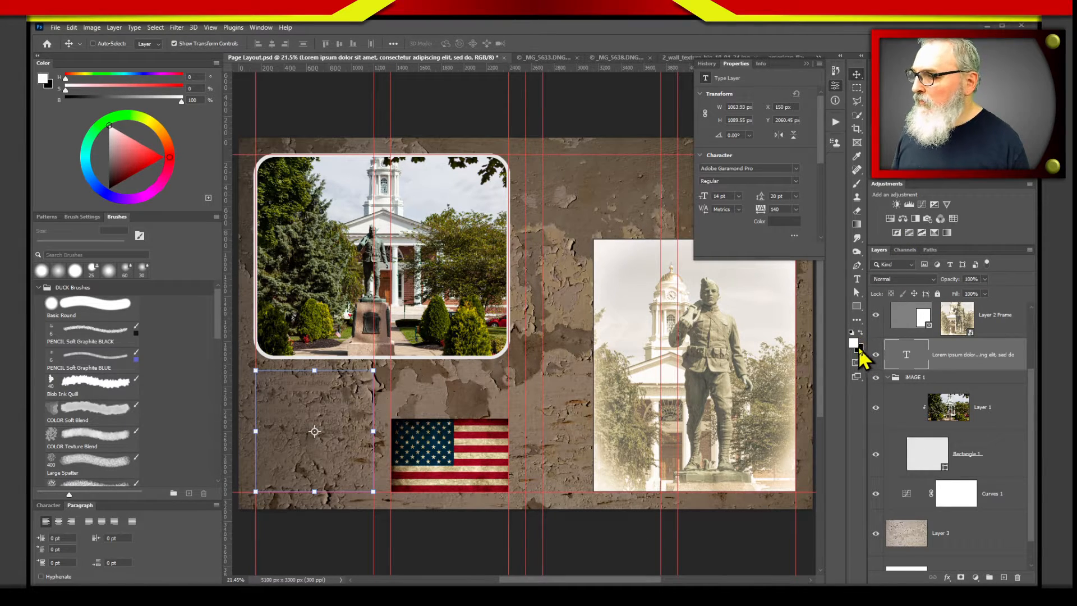
pyautogui.click(854, 344)
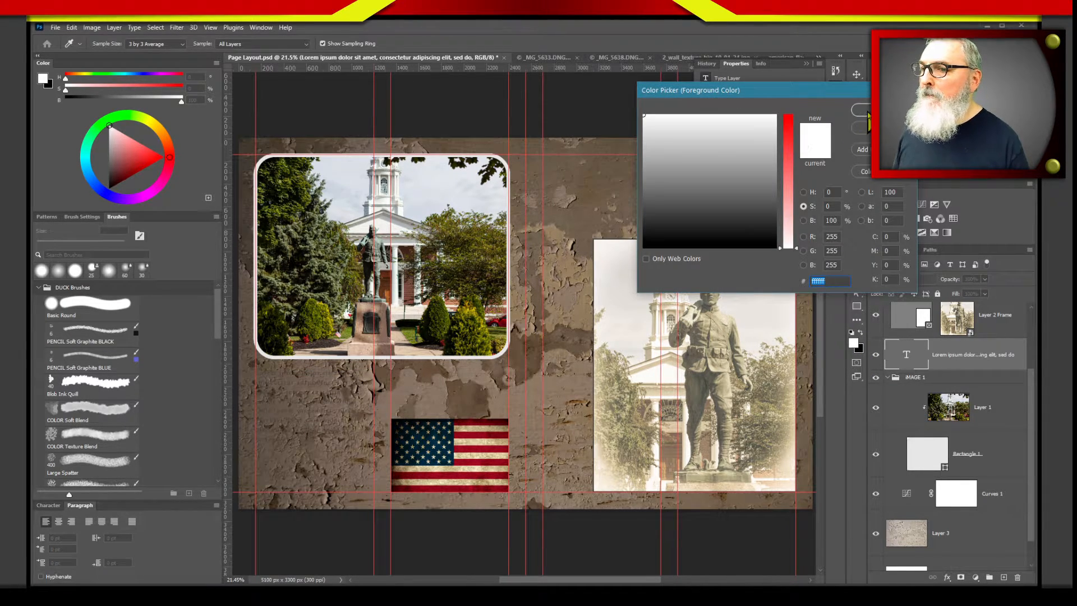
pyautogui.click(868, 112)
pyautogui.press('v')
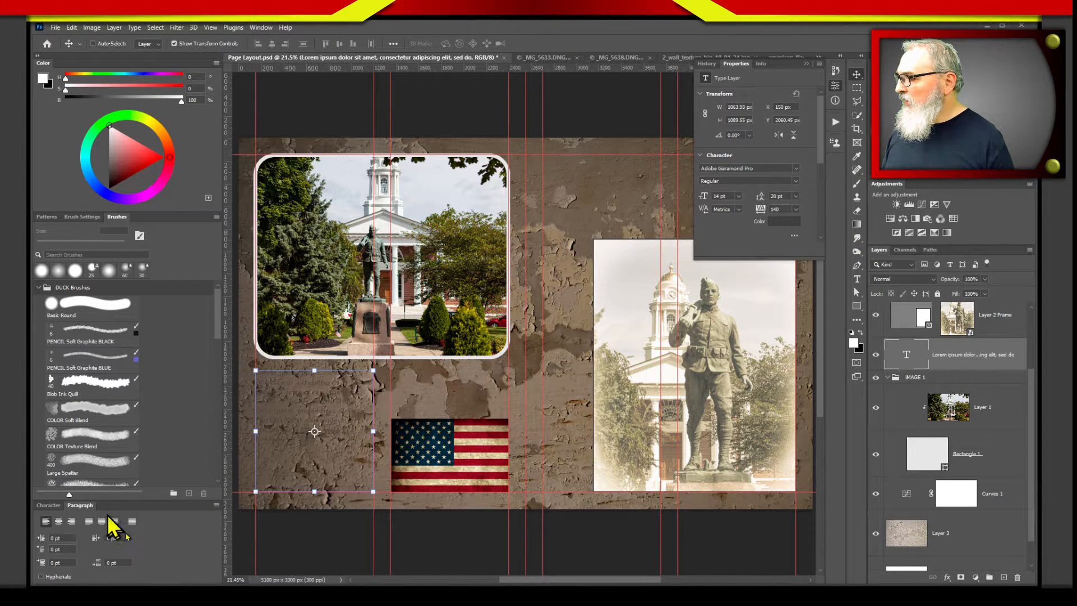
# Try to recolor the lorem ipsum text below the courthouse photo to white (ffffff).
pyautogui.click(49, 505)
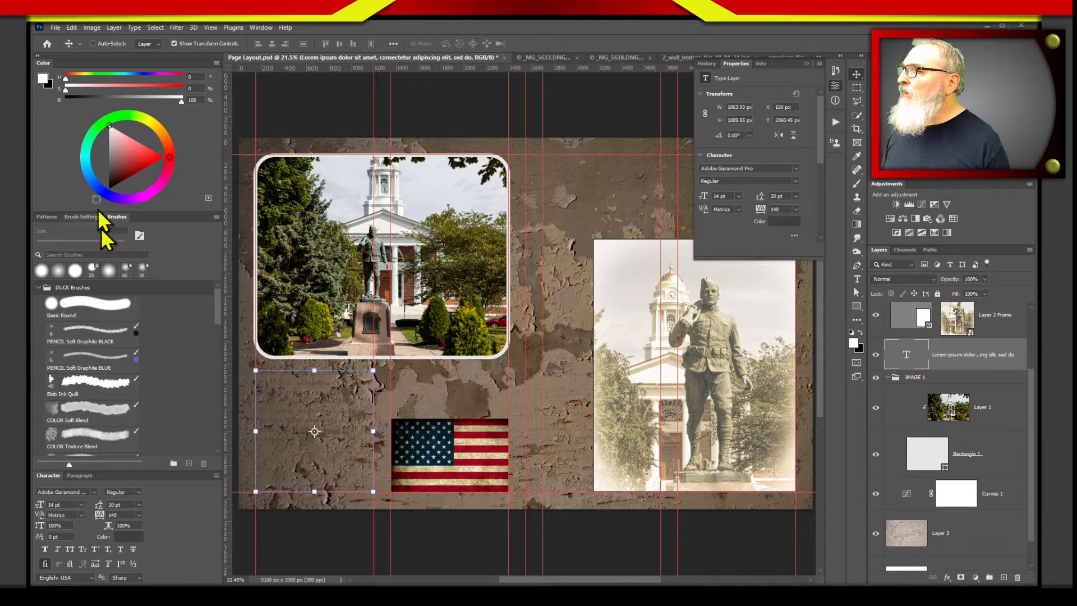
pyautogui.doubleClick(907, 356)
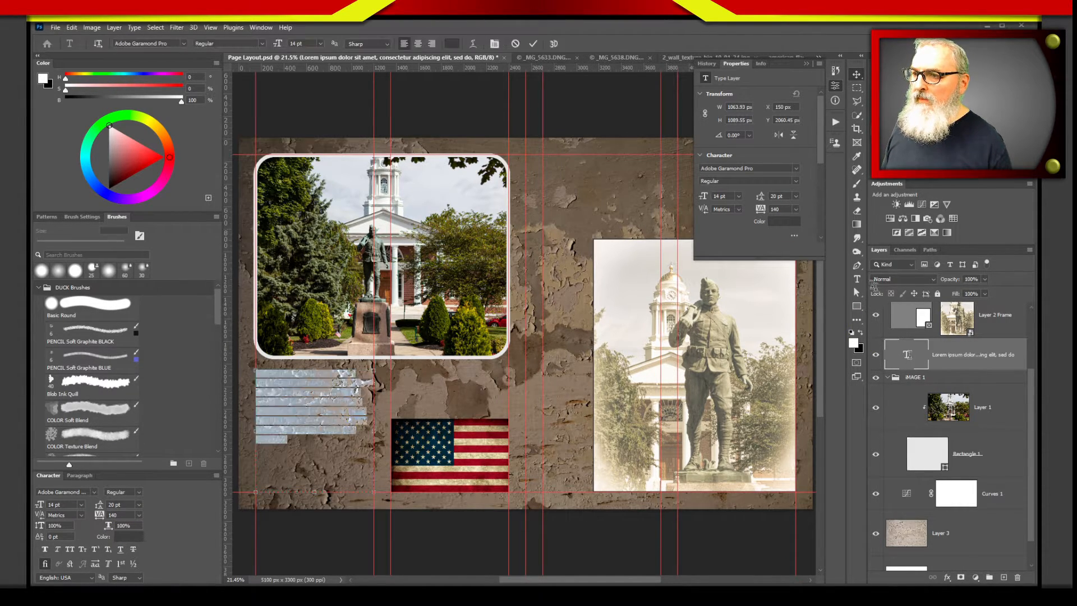
pyautogui.click(451, 44)
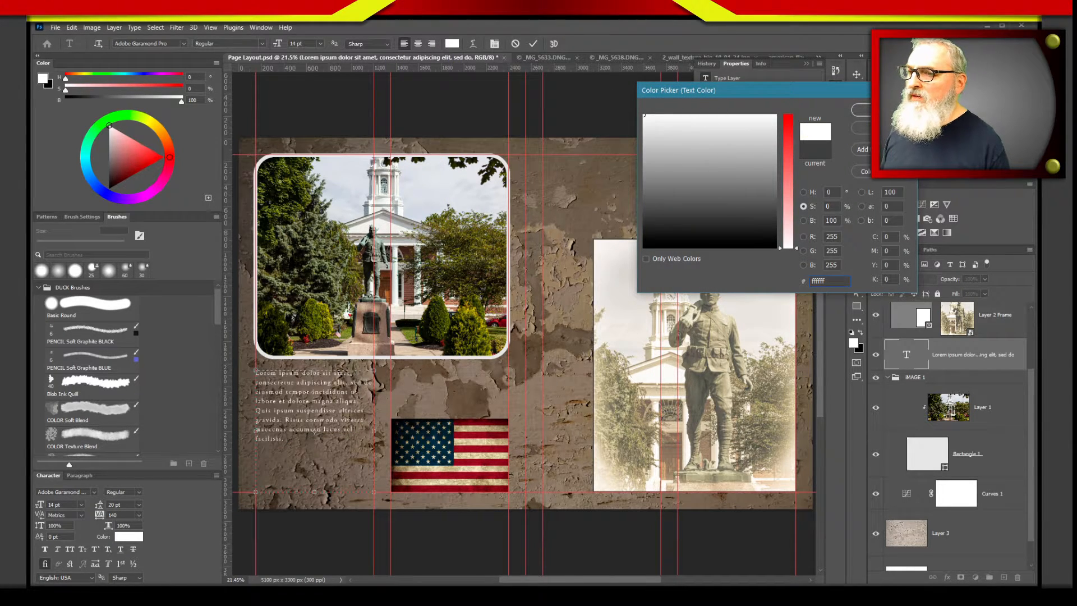
pyautogui.press('Return')
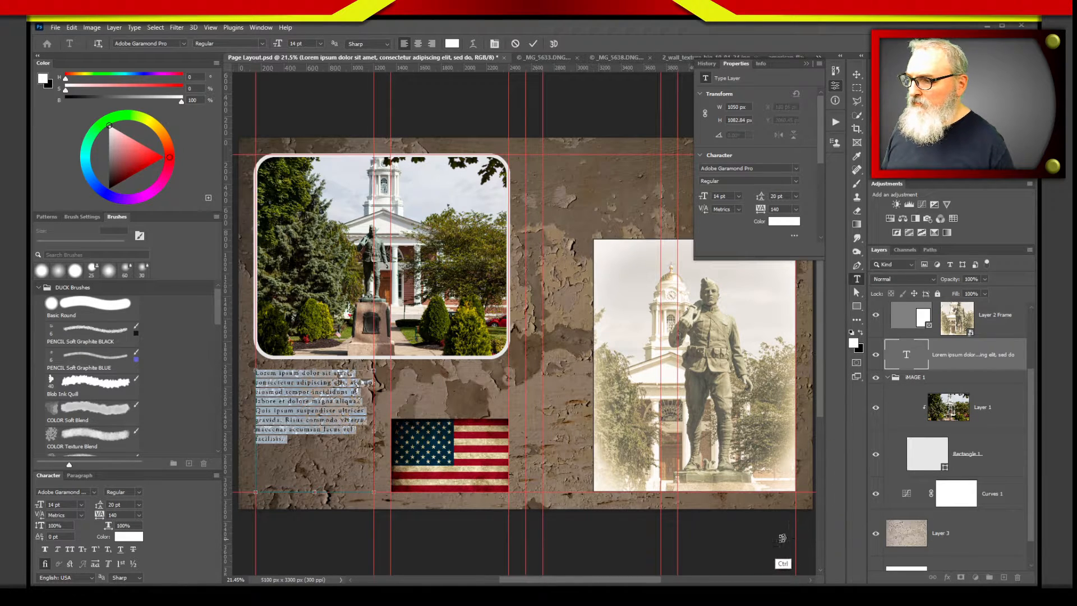
pyautogui.press('ctrl')
pyautogui.press('BackSpace')
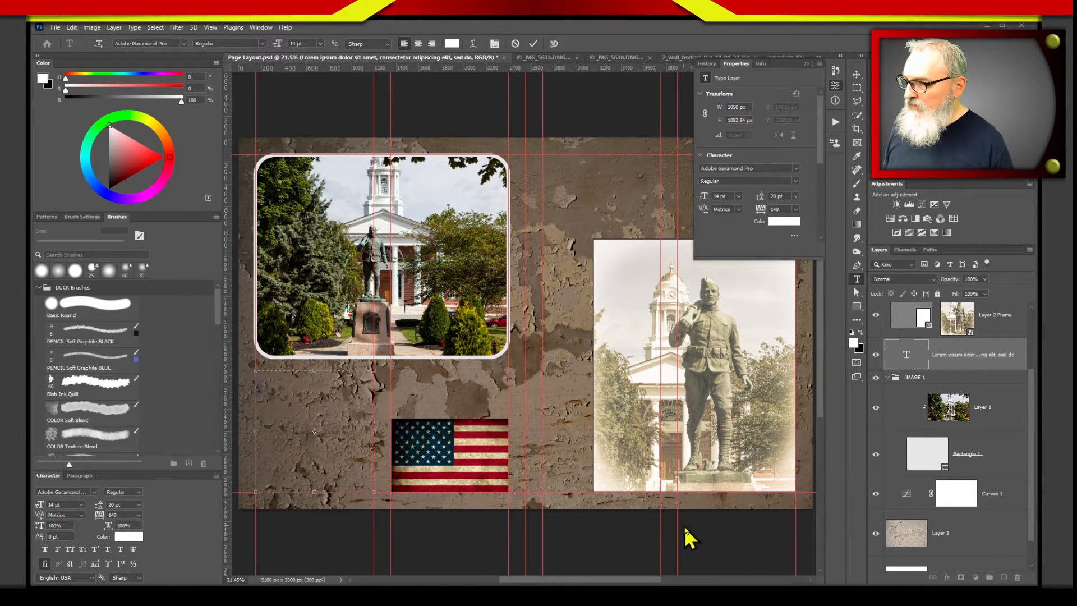
pyautogui.press('ctrl')
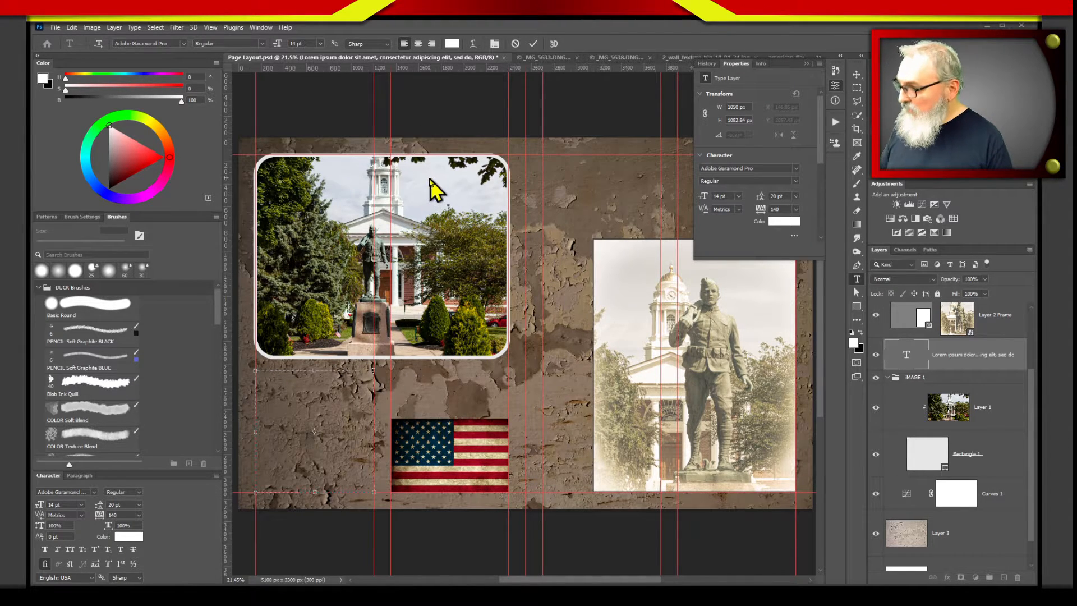
pyautogui.hotkey('ctrl', 'Return')
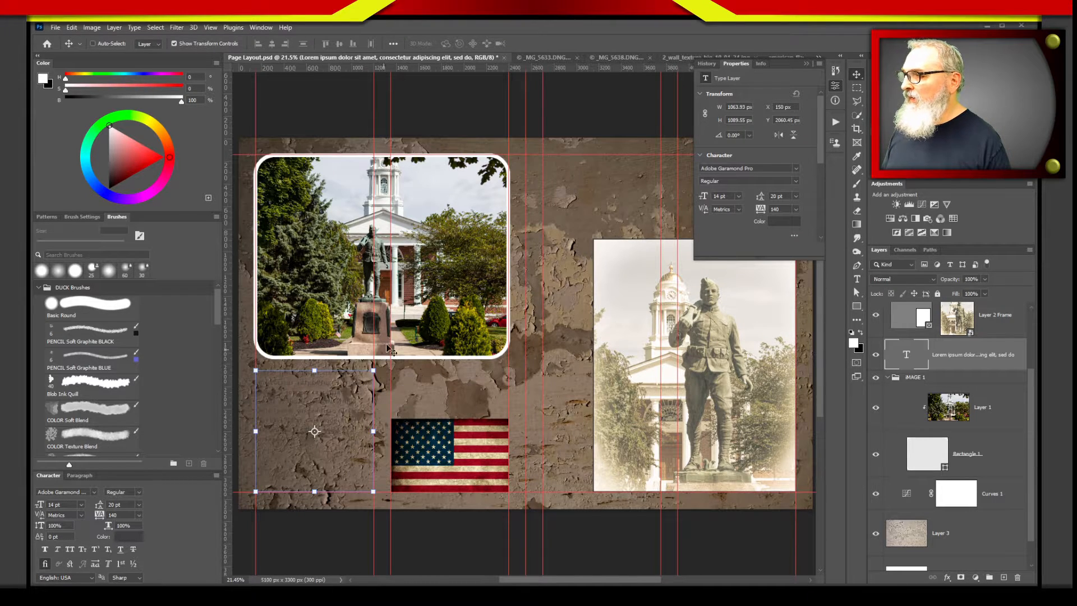
# Set the color of the whole lorem ipsum paragraph below the courthouse photo to near-white.
pyautogui.doubleClick(364, 400)
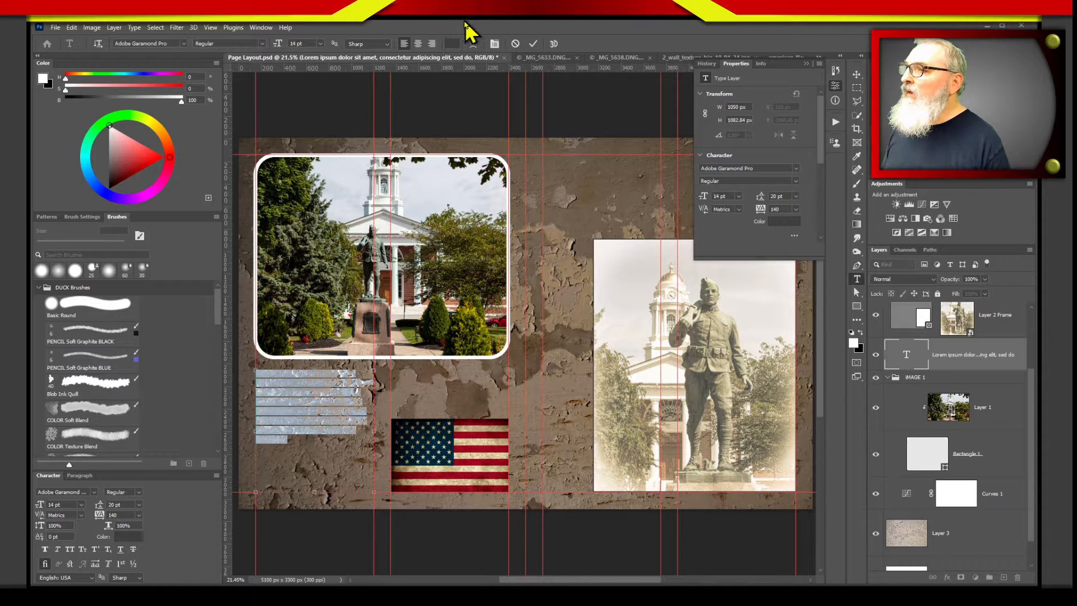
pyautogui.click(452, 44)
pyautogui.click(694, 133)
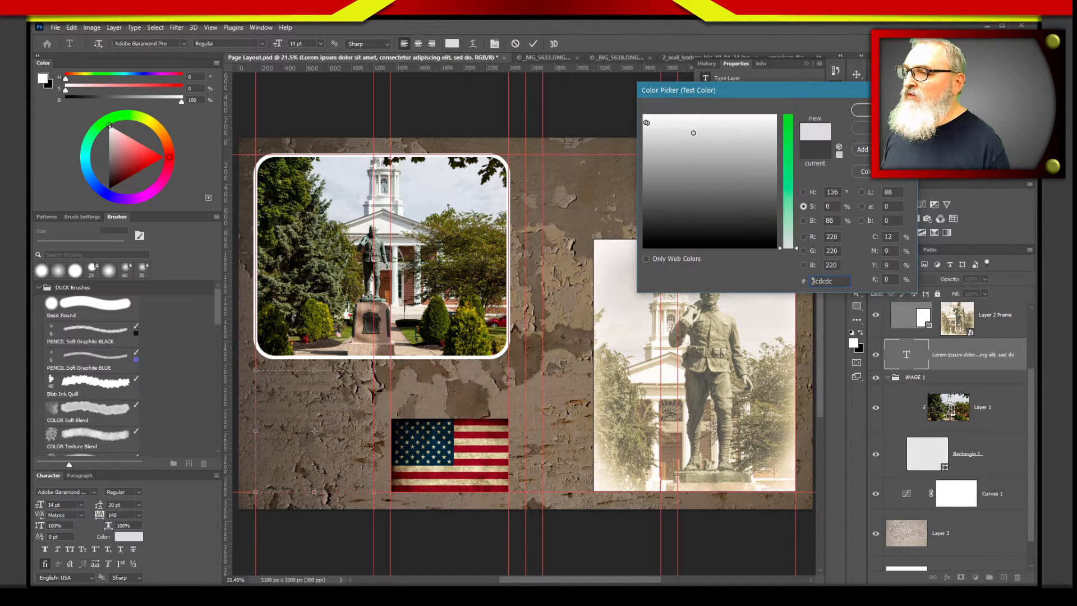
pyautogui.click(646, 122)
pyautogui.click(859, 110)
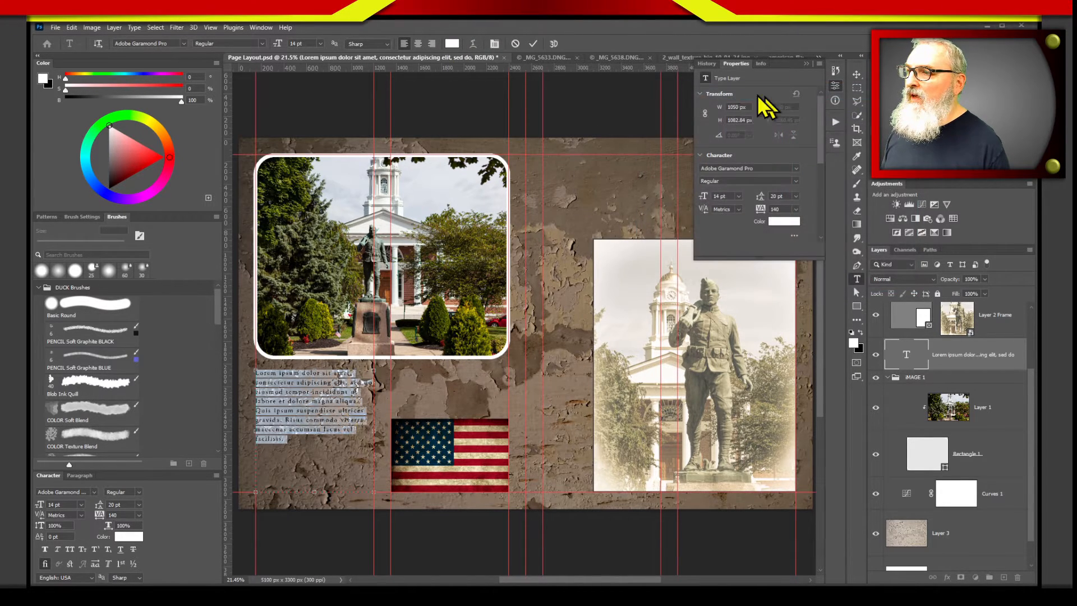
# Commit the recolored lorem ipsum text, deselect all layers and switch to the Move tool.
pyautogui.click(534, 44)
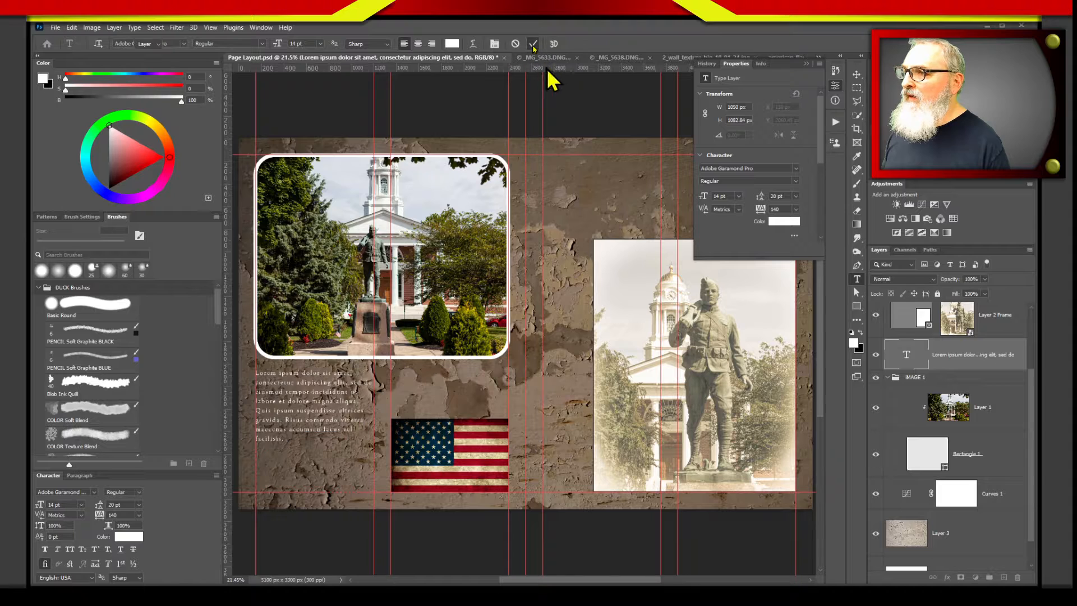
pyautogui.keyDown('ctrl'); pyautogui.click(594, 110); pyautogui.keyUp('ctrl')
pyautogui.press('v')
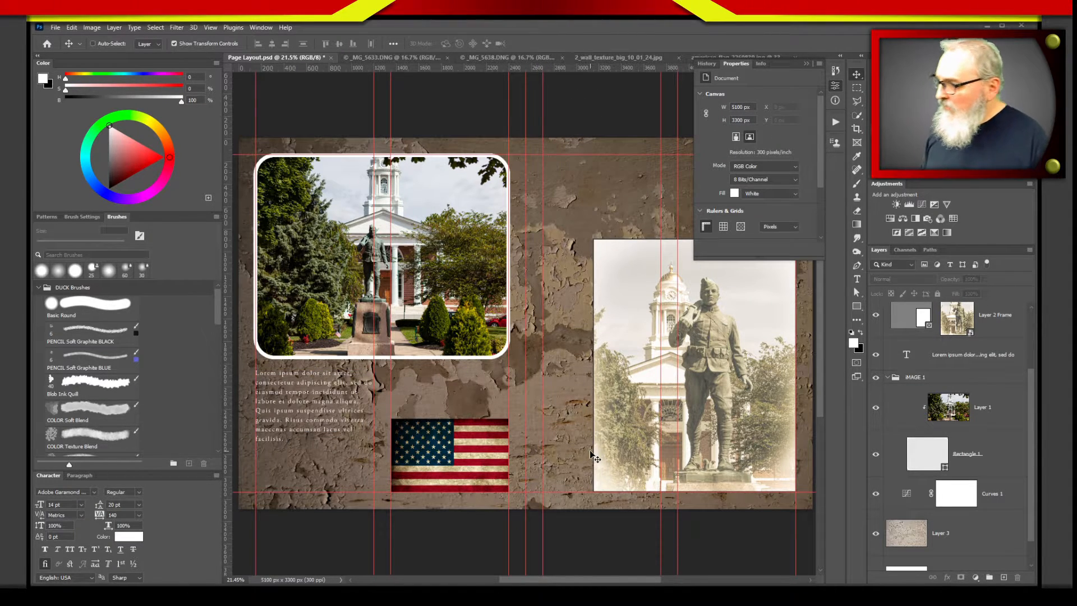
# Try to pick the small flag image directly on the canvas with the Move tool.
pyautogui.click(429, 436)
pyautogui.click(527, 235)
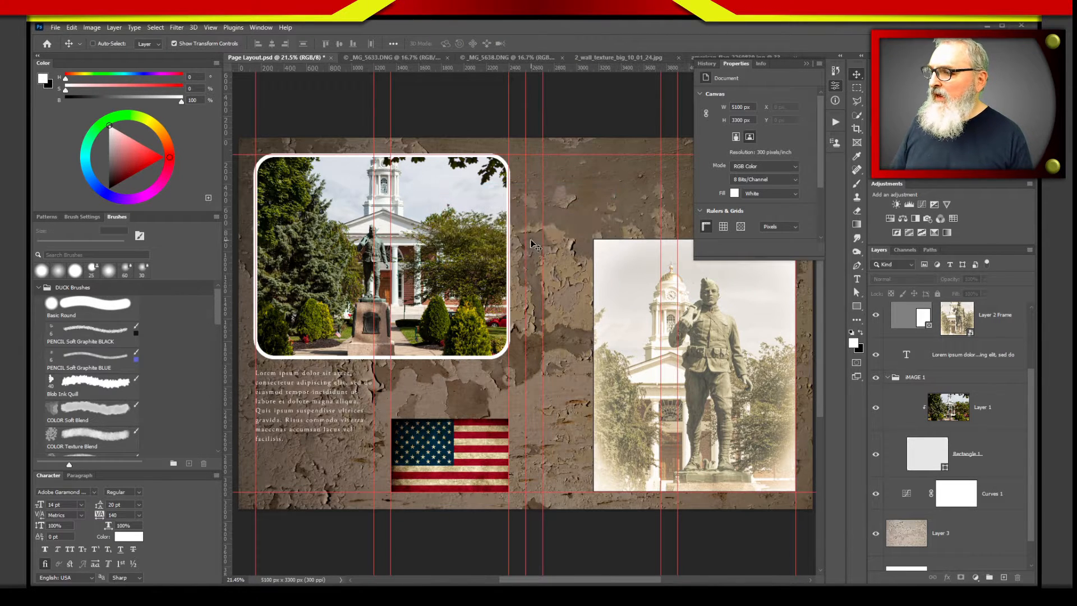
pyautogui.click(481, 460)
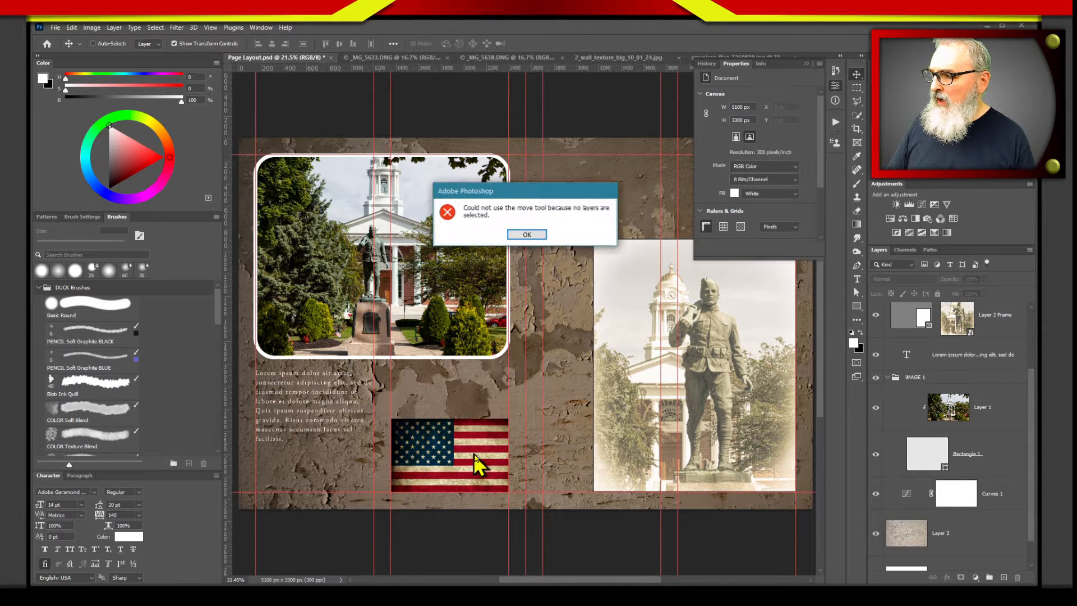
pyautogui.press('Return')
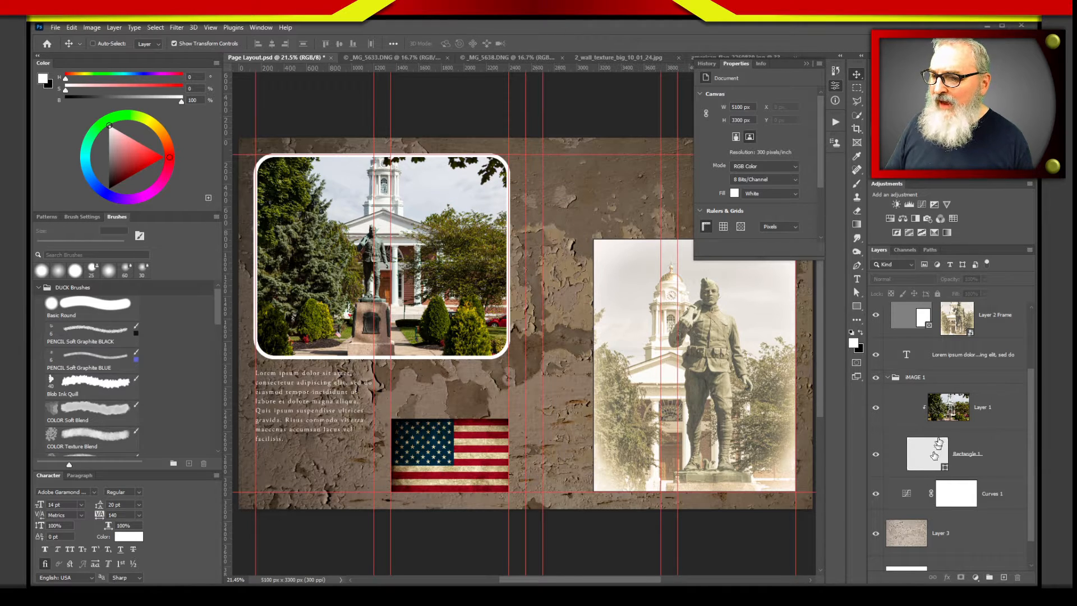
# Select the small flag's layer and add a Stroke layer style to it.
pyautogui.moveTo(1034, 402); pyautogui.dragTo(1018, 330)
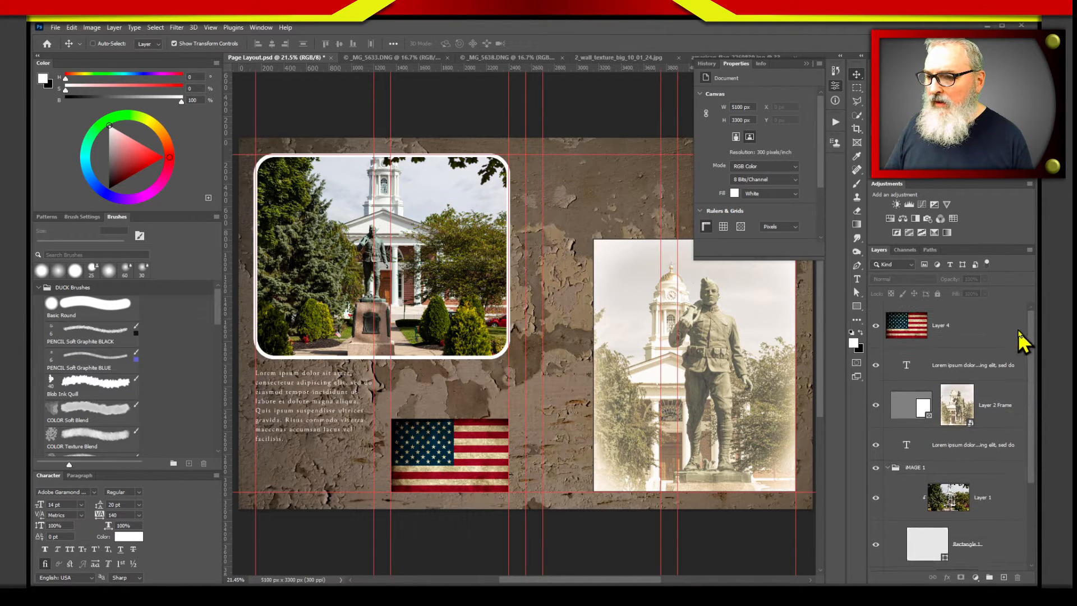
pyautogui.click(991, 349)
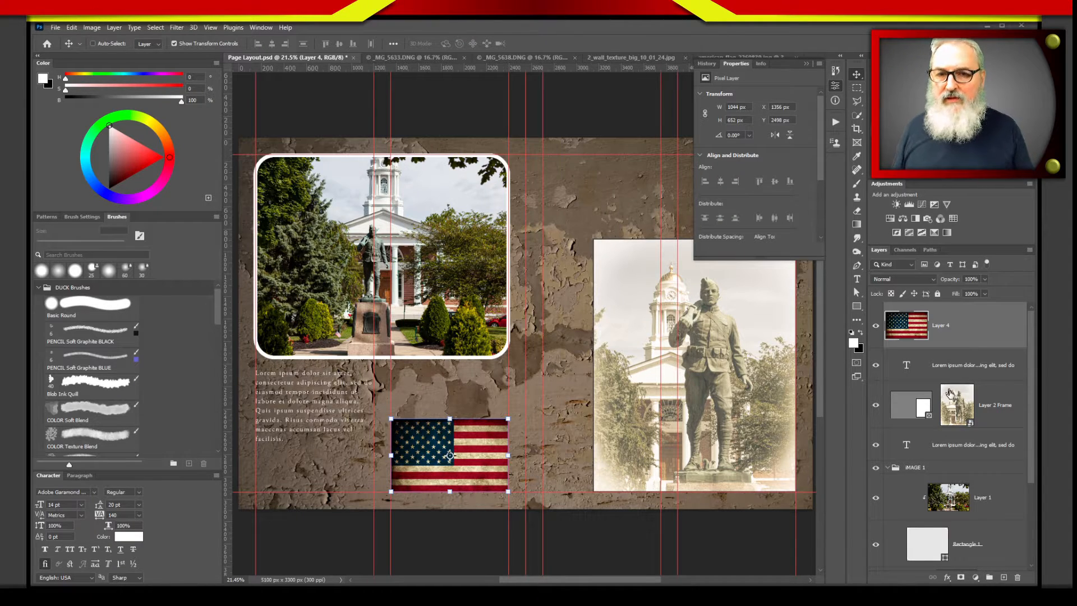
pyautogui.doubleClick(987, 336)
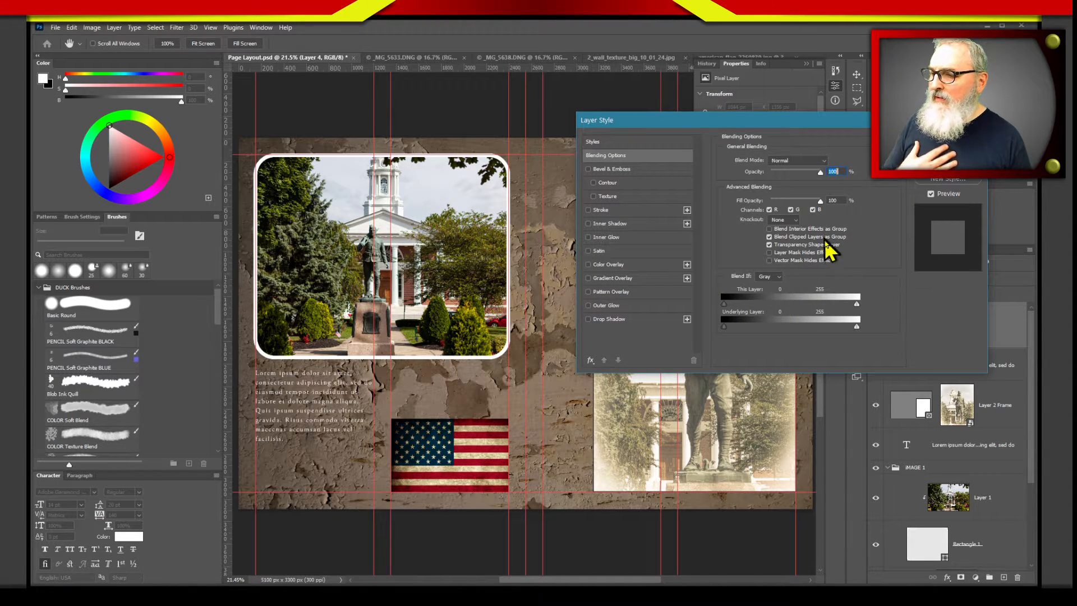
pyautogui.click(631, 210)
# Set the flag's stroke color to white.
pyautogui.click(747, 237)
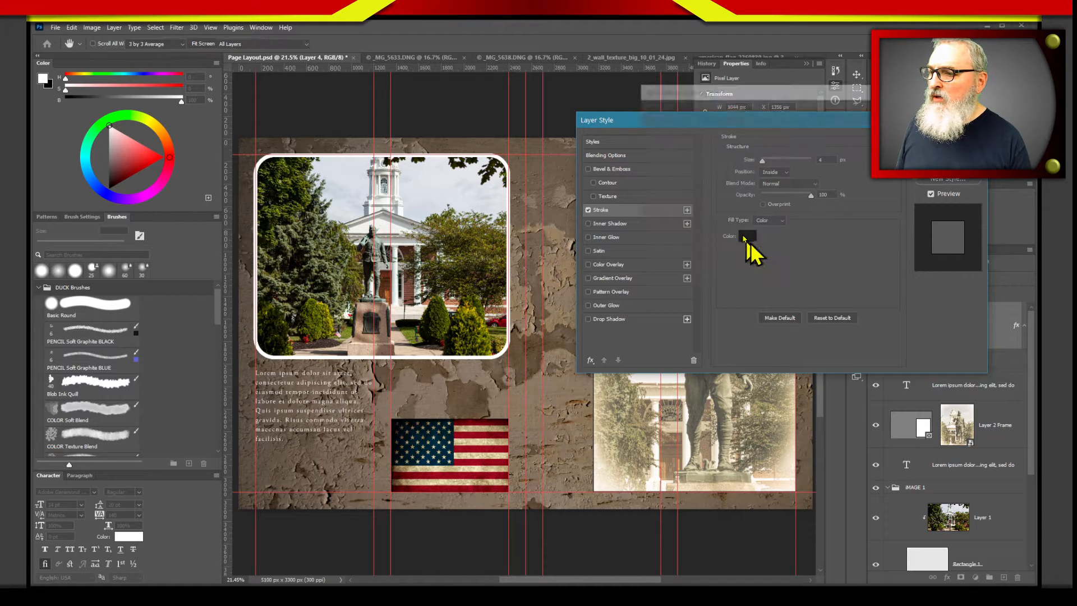
pyautogui.moveTo(706, 173); pyautogui.dragTo(599, 95)
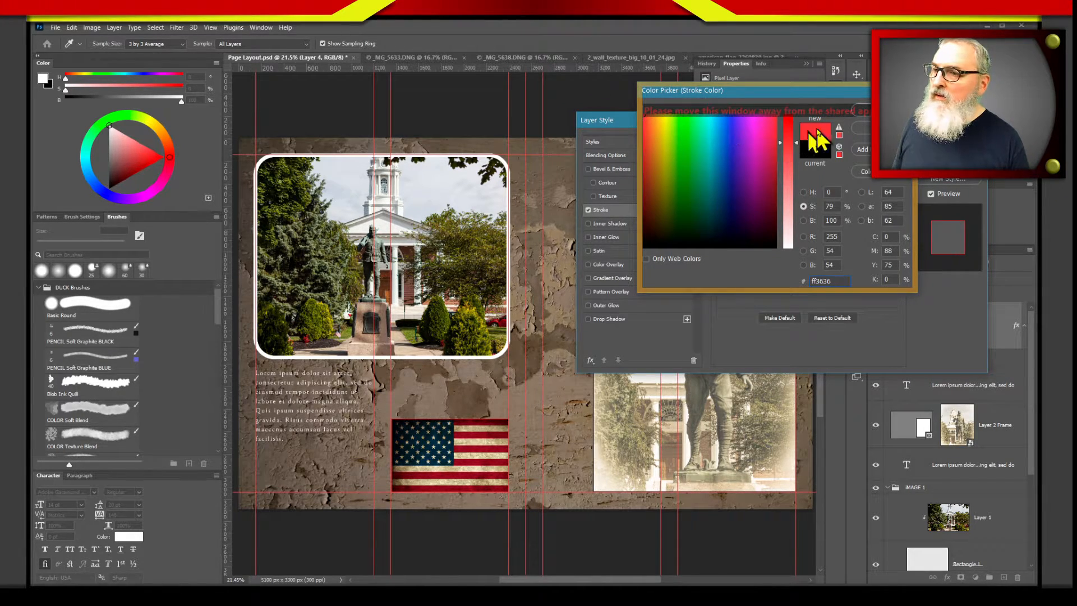
pyautogui.click(858, 111)
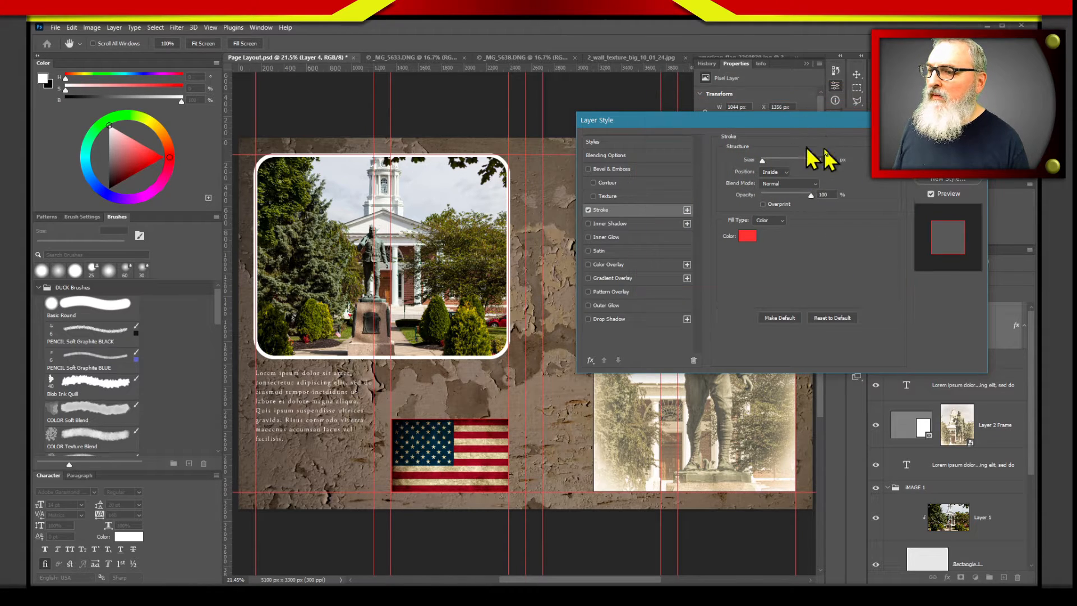
pyautogui.click(748, 235)
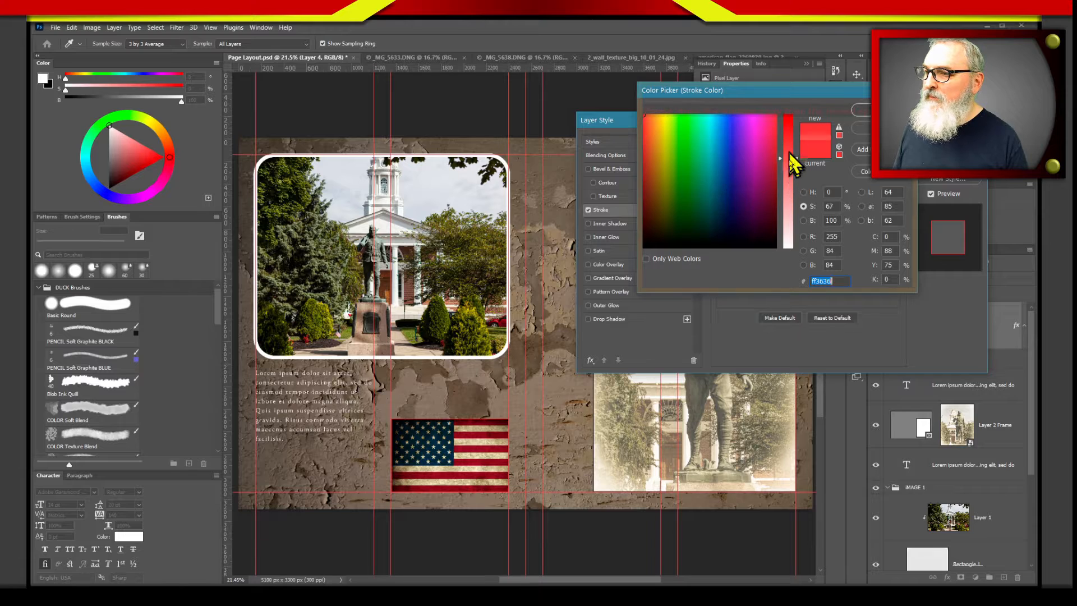
pyautogui.moveTo(788, 151); pyautogui.dragTo(787, 250)
pyautogui.press('Return')
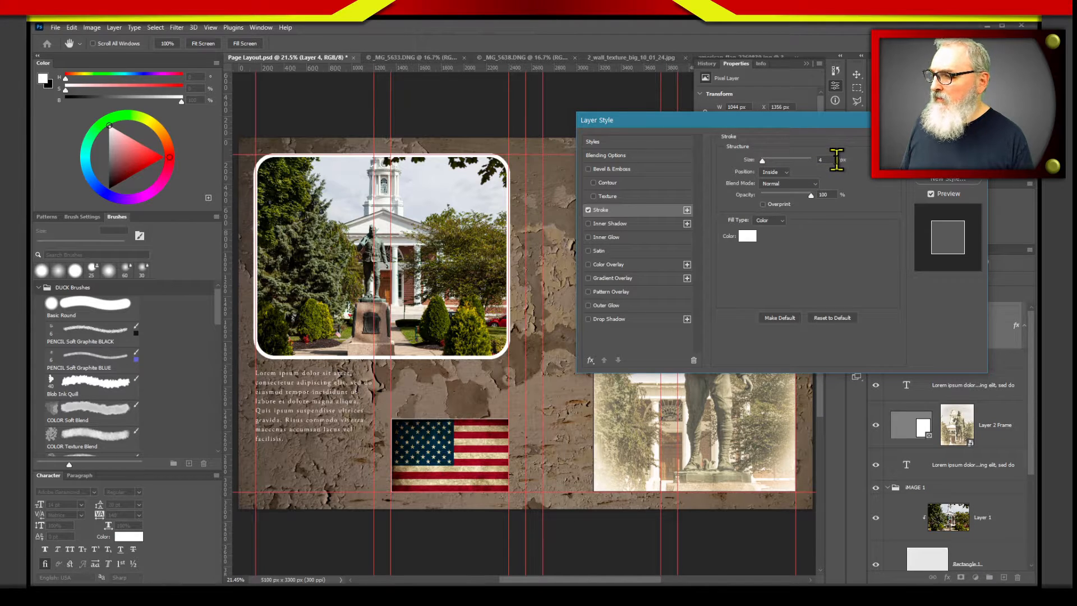
# Set the flag's stroke to 12 px positioned Outside, apply the layer style and deselect the layer.
pyautogui.moveTo(837, 160); pyautogui.dragTo(773, 167)
pyautogui.write('8')
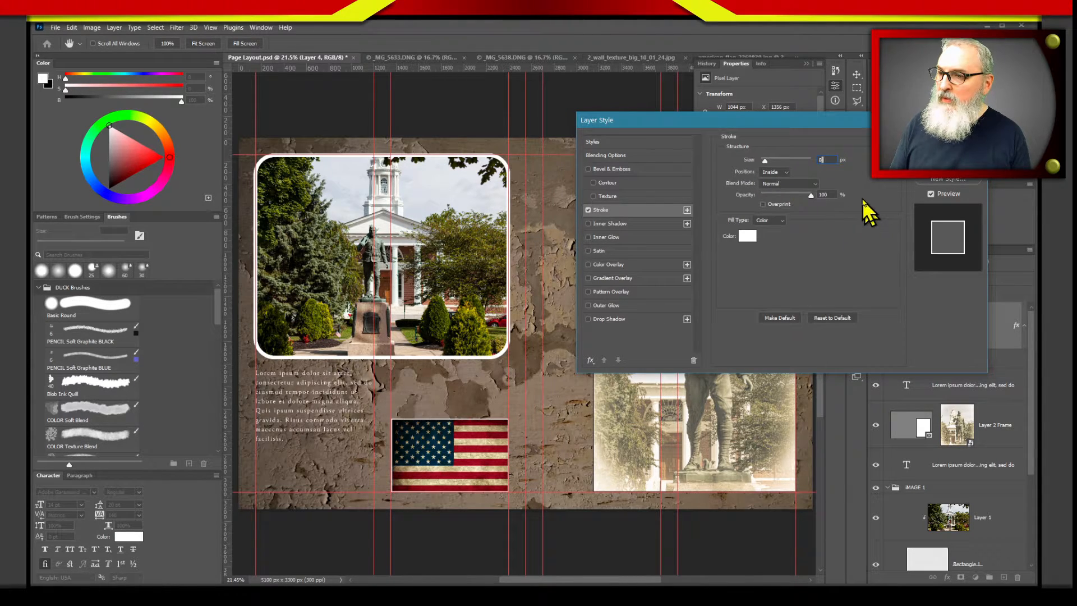
pyautogui.click(784, 172)
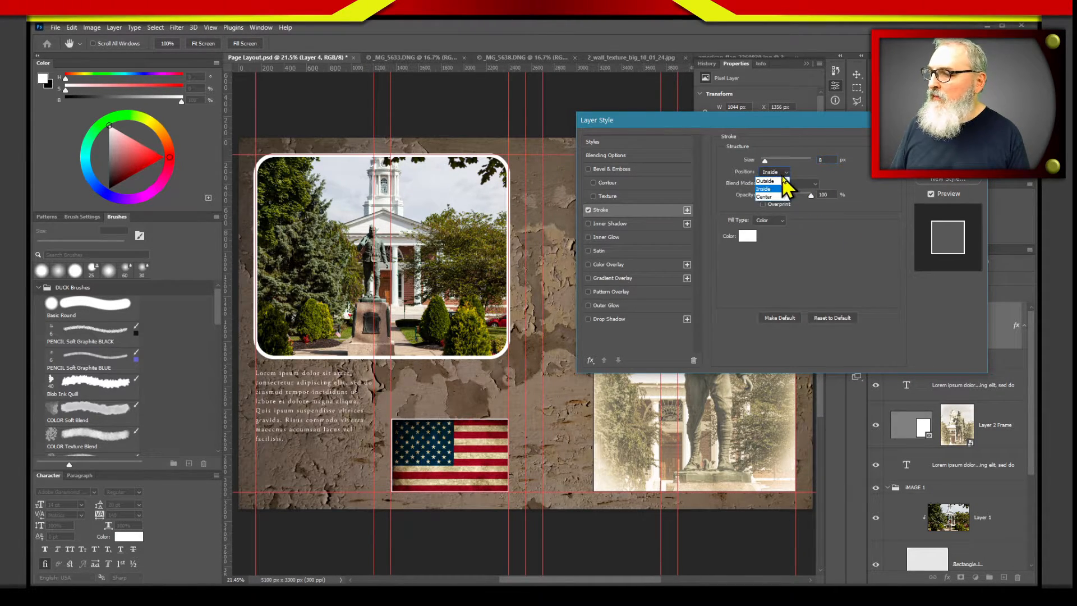
pyautogui.click(770, 181)
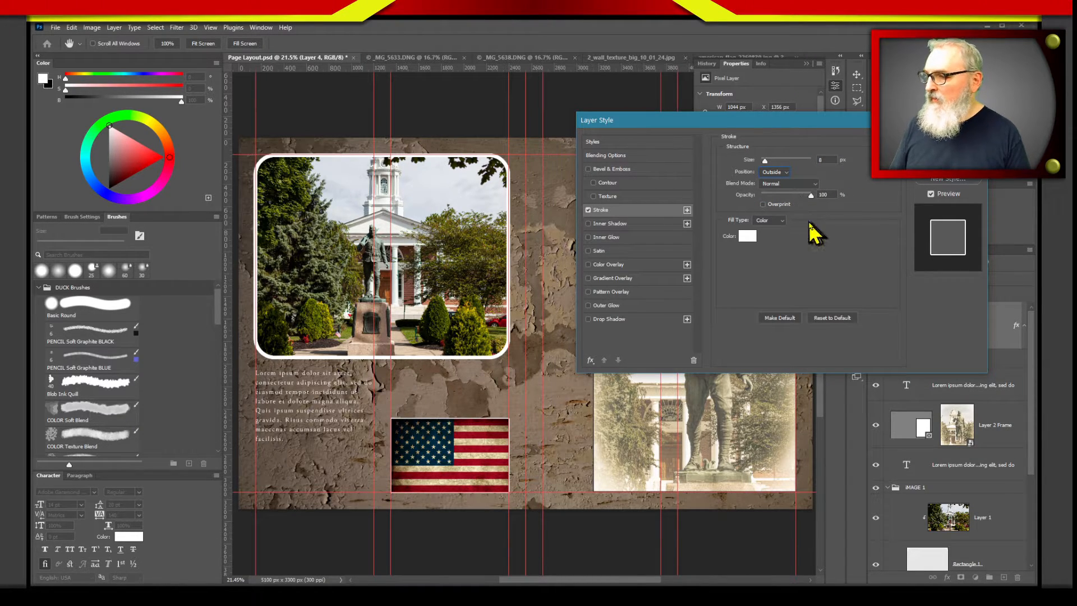
pyautogui.doubleClick(824, 159)
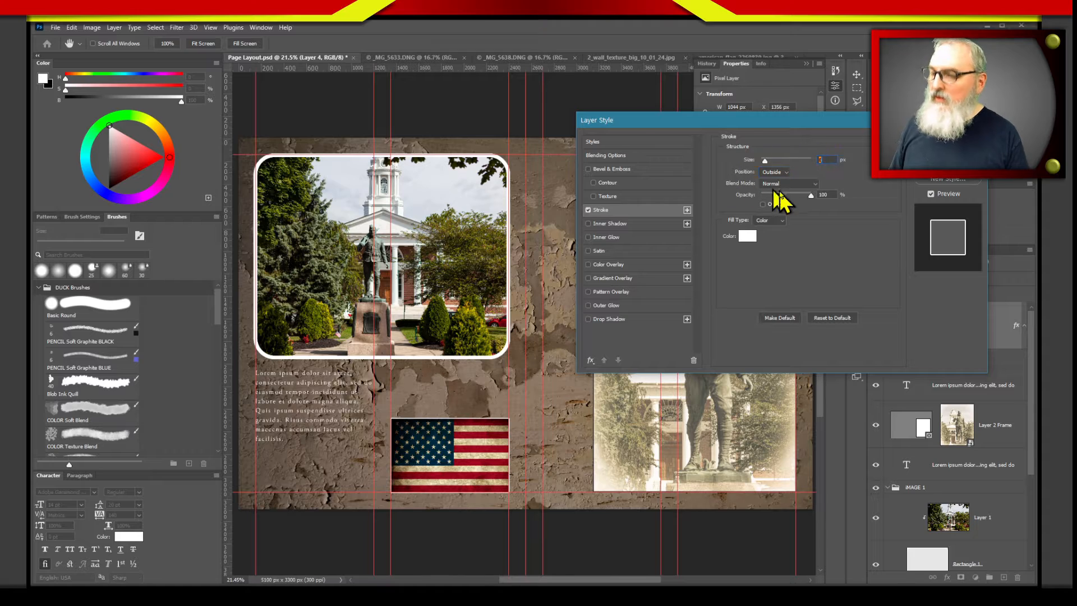
pyautogui.write('12')
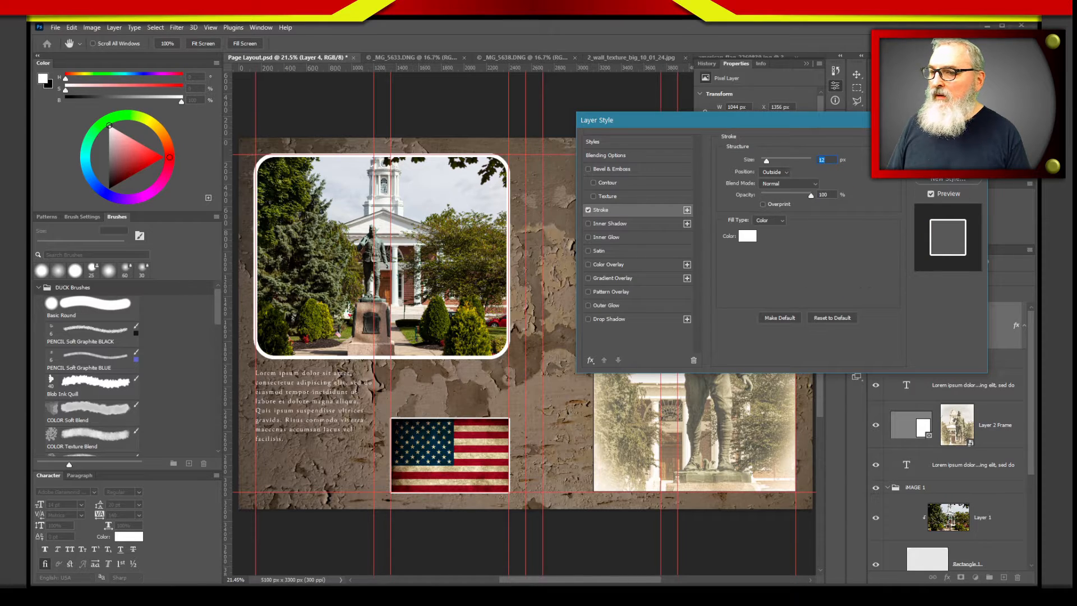
pyautogui.click(948, 143)
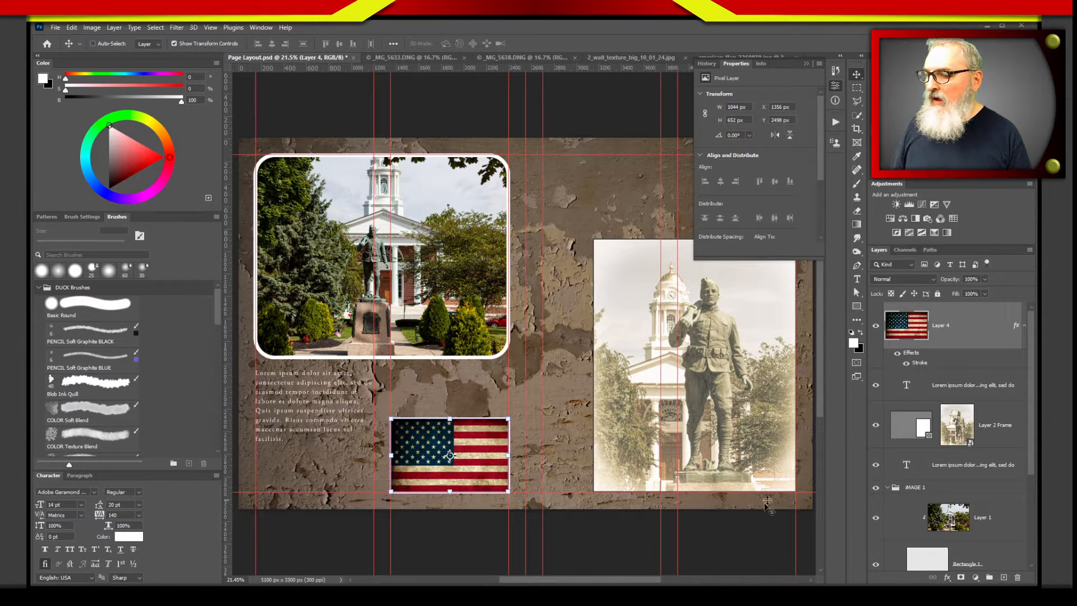
pyautogui.keyDown('ctrl'); pyautogui.click(759, 544); pyautogui.keyUp('ctrl')
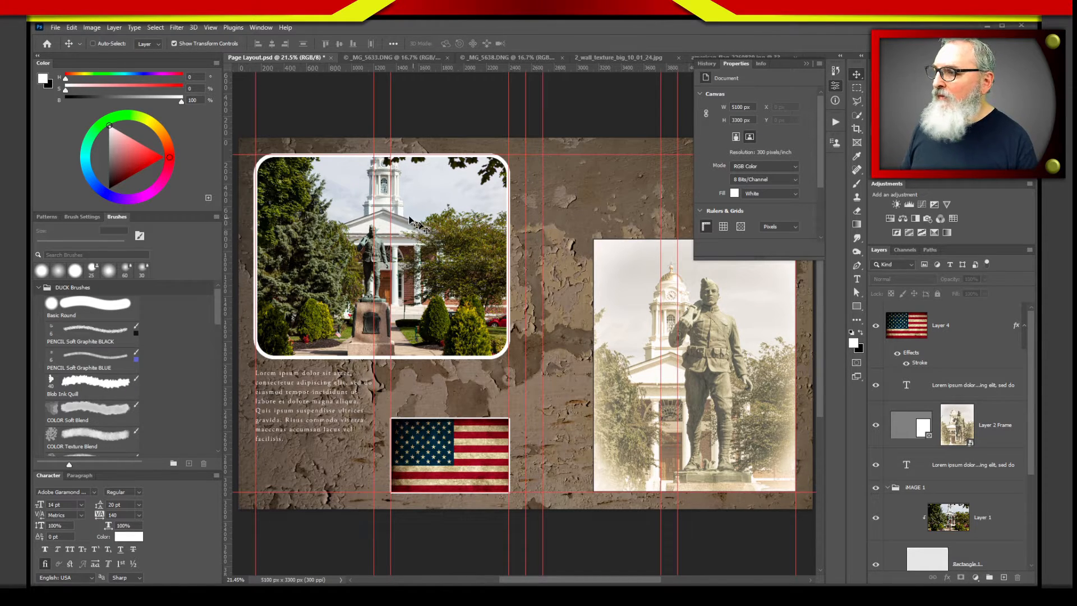
# Delete the courthouse photo layer and bring the flag image from its open document onto the rounded rectangle in the page layout.
pyautogui.click(955, 516)
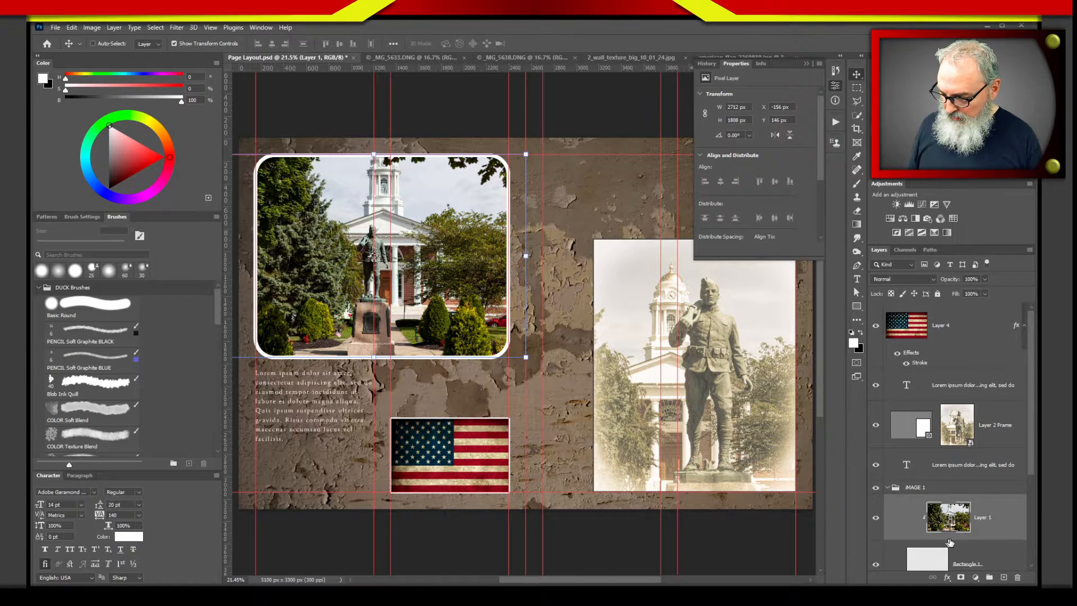
pyautogui.press('Delete')
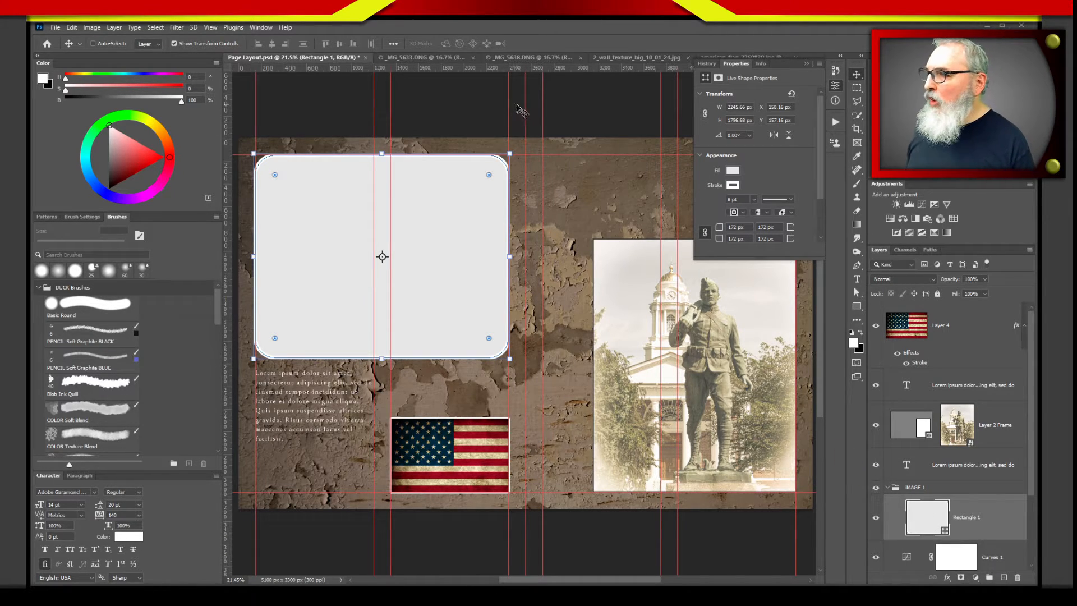
pyautogui.click(634, 58)
pyautogui.click(743, 57)
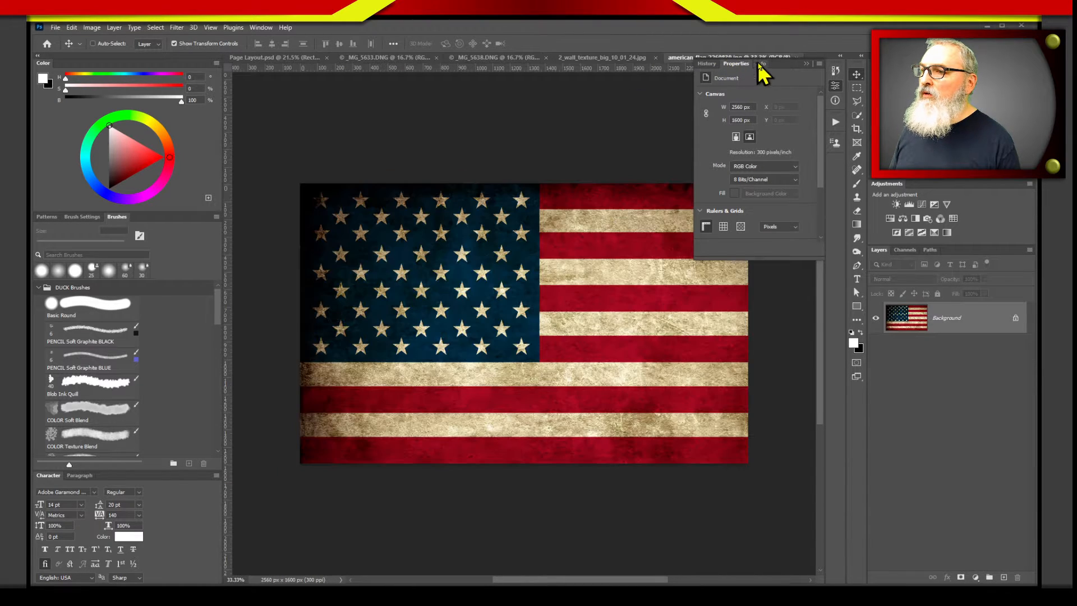
pyautogui.moveTo(920, 317); pyautogui.dragTo(376, 254)
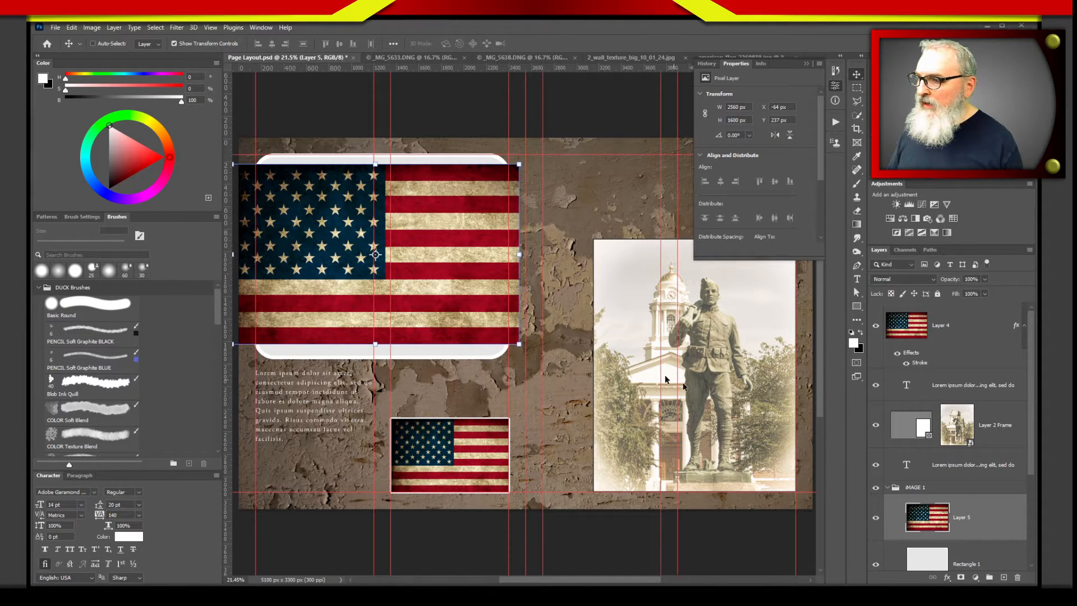
# Scale the large flag up to about 119% and position it to cover the whole rounded rectangle.
pyautogui.hotkey('ctrl', 't')
pyautogui.moveTo(519, 344); pyautogui.dragTo(580, 362)
pyautogui.moveTo(496, 367); pyautogui.dragTo(521, 351)
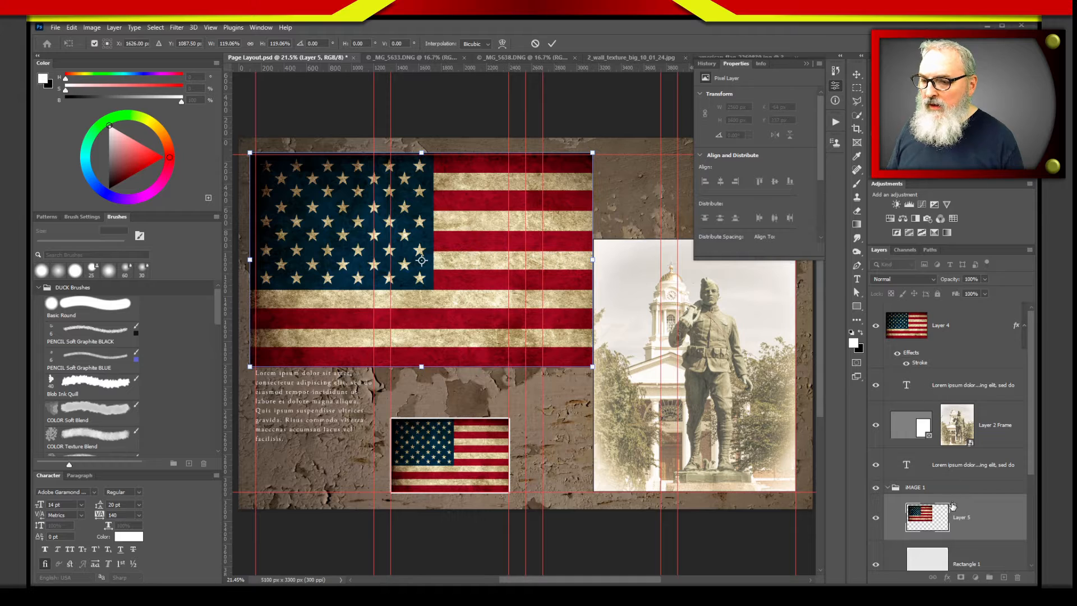
pyautogui.scroll(-2, 1035, 472)
pyautogui.scroll(-1, 1034, 522)
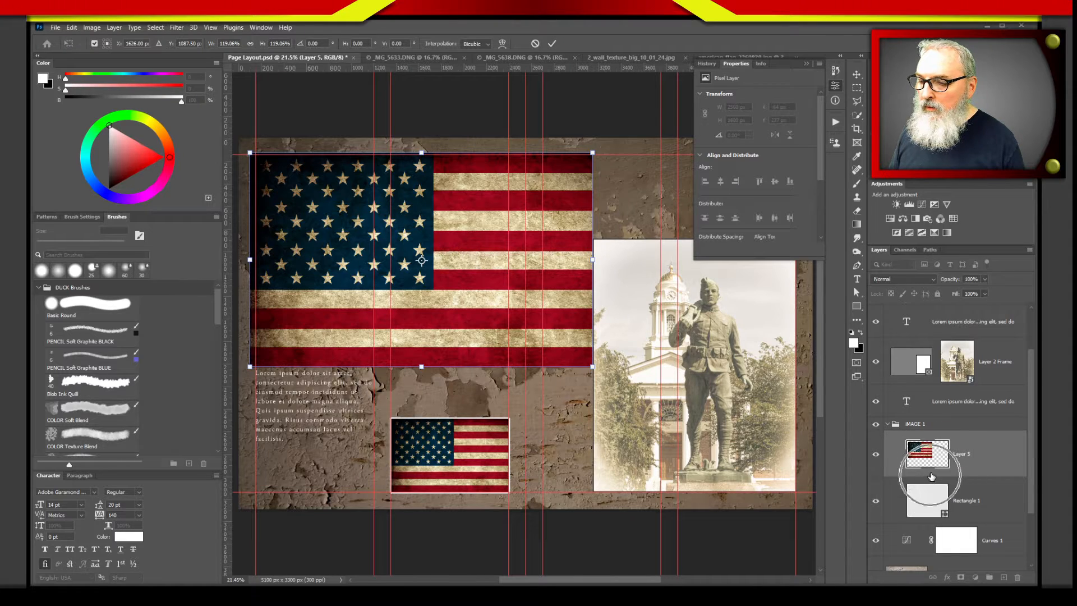
pyautogui.click(552, 45)
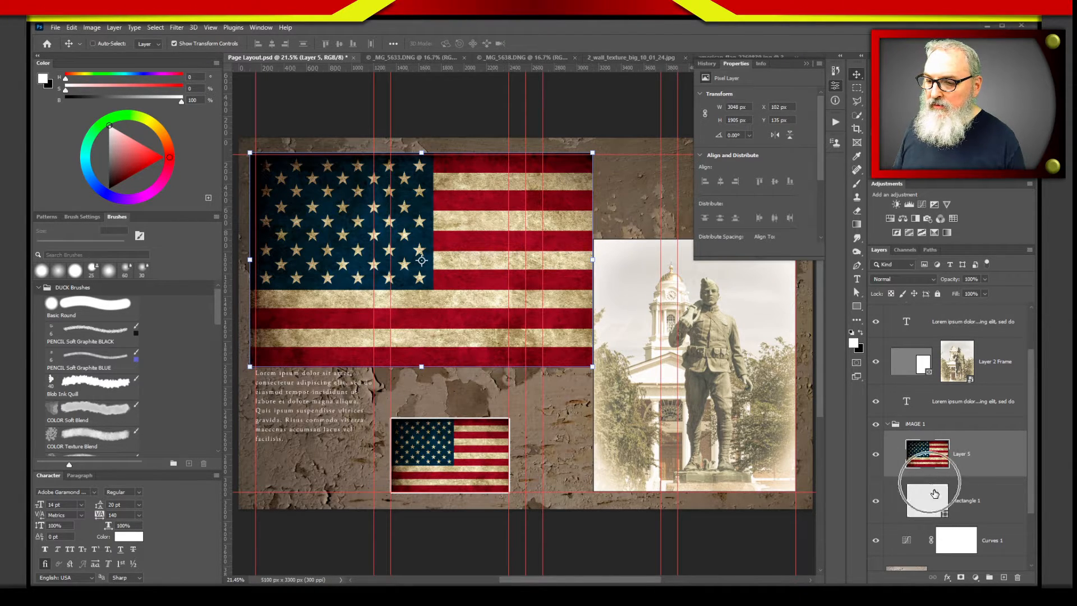
# Try to clip the large flag layer to the rectangle layer below it in the IMAGE 1 group.
pyautogui.keyDown('ctrl'); pyautogui.click(933, 477); pyautogui.keyUp('ctrl')
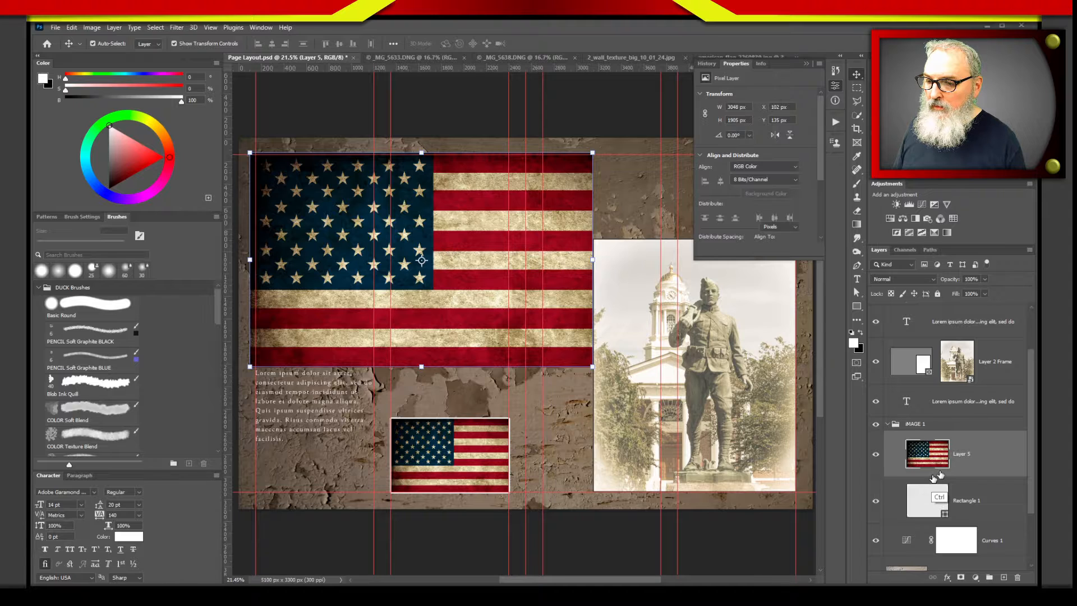
pyautogui.click(936, 474)
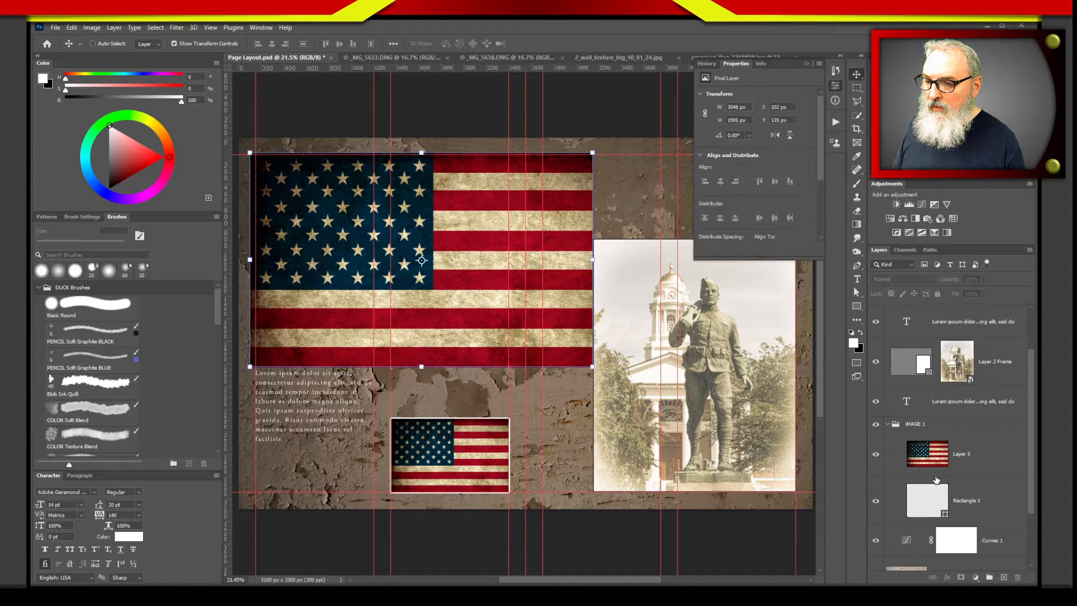
pyautogui.click(888, 426)
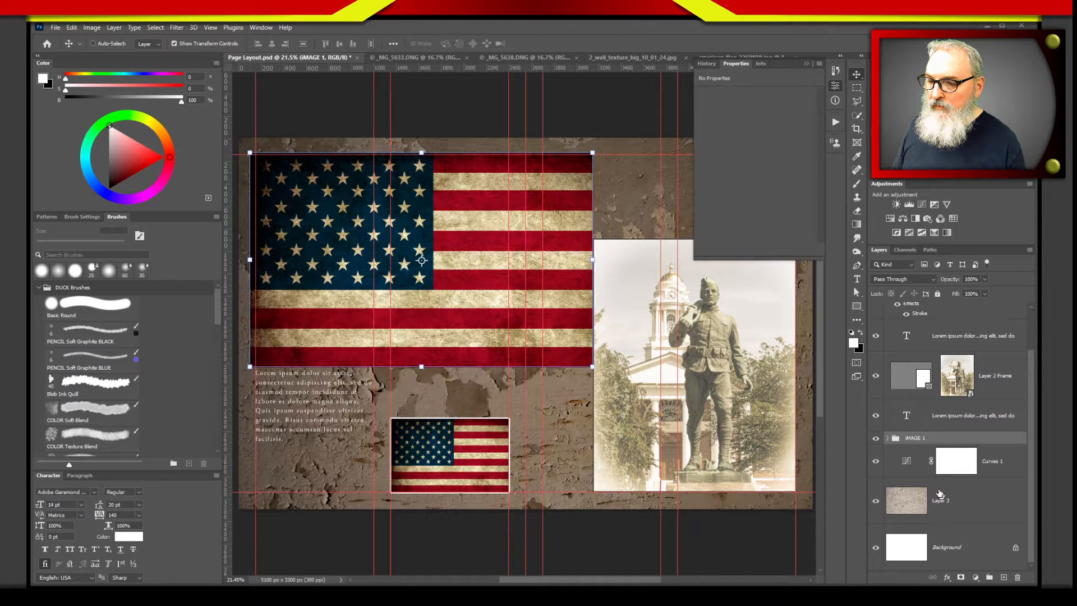
pyautogui.click(887, 438)
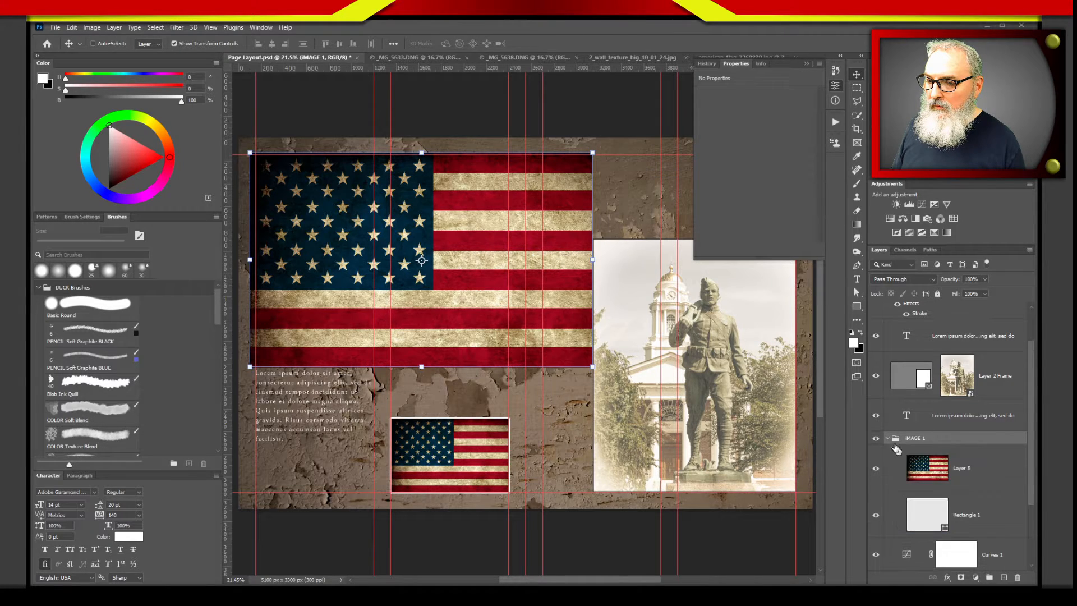
# Create a clipping mask so the large flag (Layer 5) is clipped to Rectangle 1.
pyautogui.click(934, 477)
pyautogui.press('ctrl')
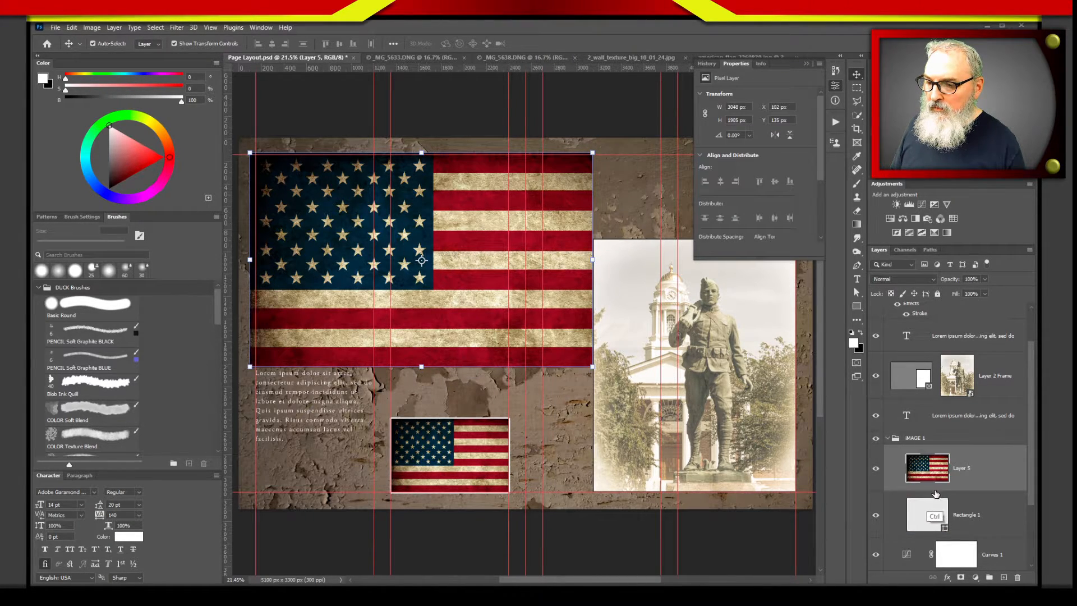
pyautogui.press('alt')
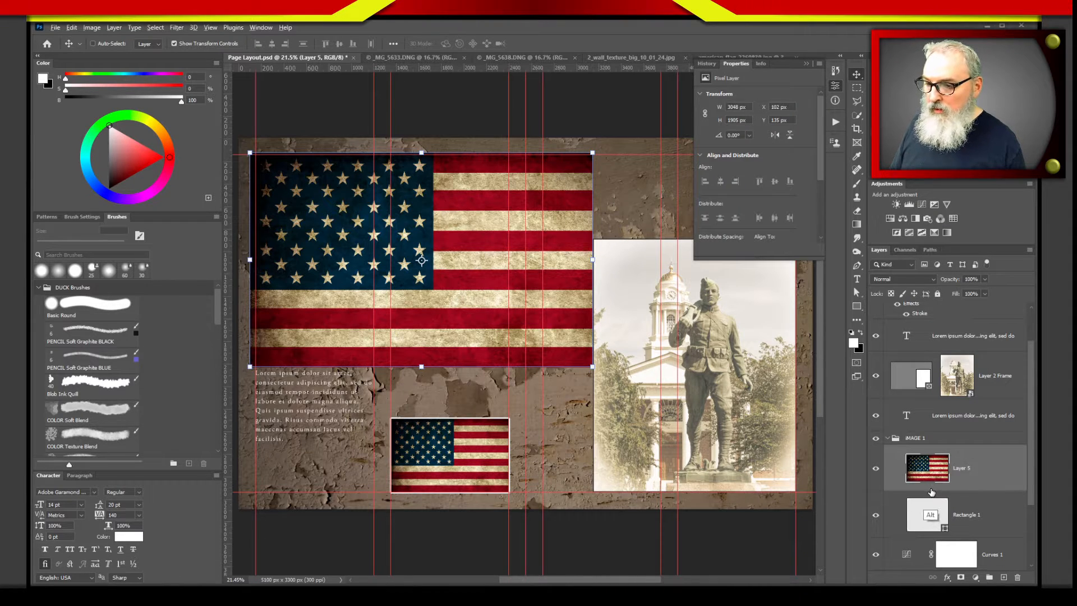
pyautogui.keyDown('alt'); pyautogui.click(933, 489); pyautogui.keyUp('alt')
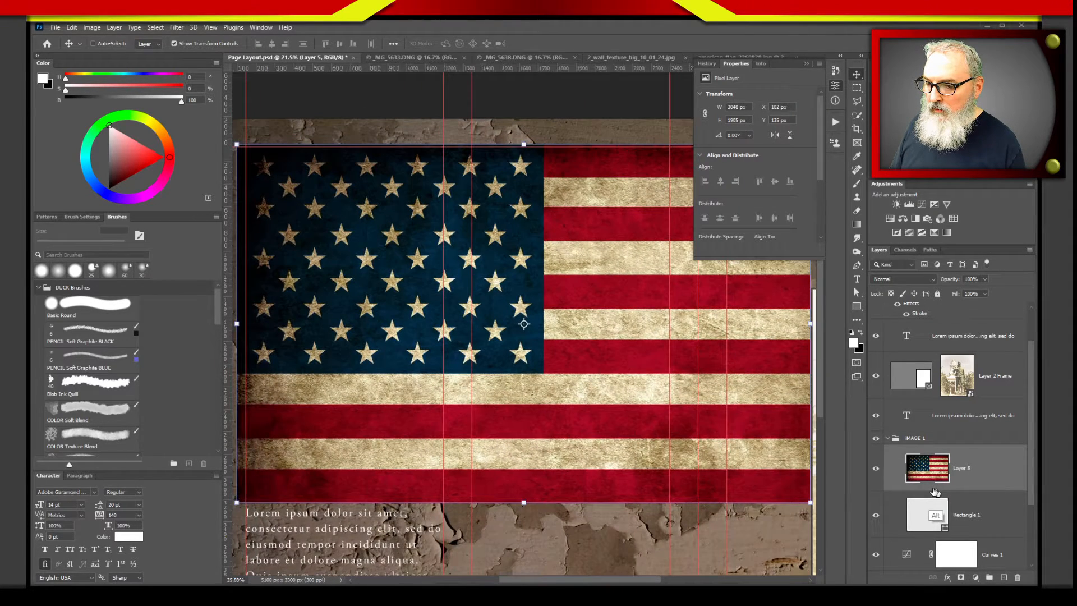
pyautogui.keyDown('alt'); pyautogui.click(937, 490); pyautogui.keyUp('alt')
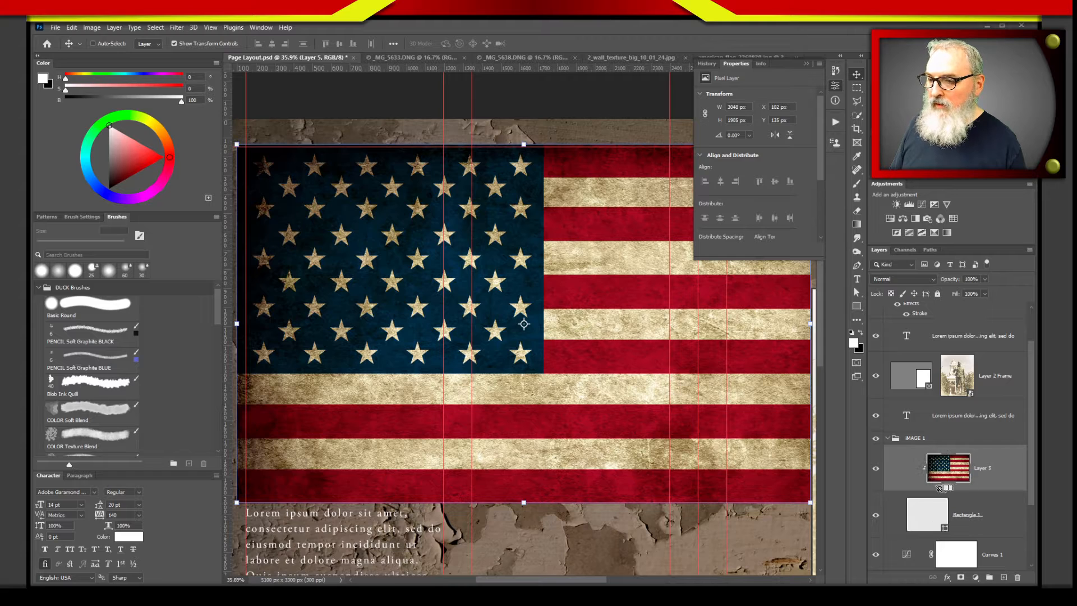
# Release the clipping mask between the large flag (Layer 5) and Rectangle 1, and fit the whole page in view.
pyautogui.press('ctrl')
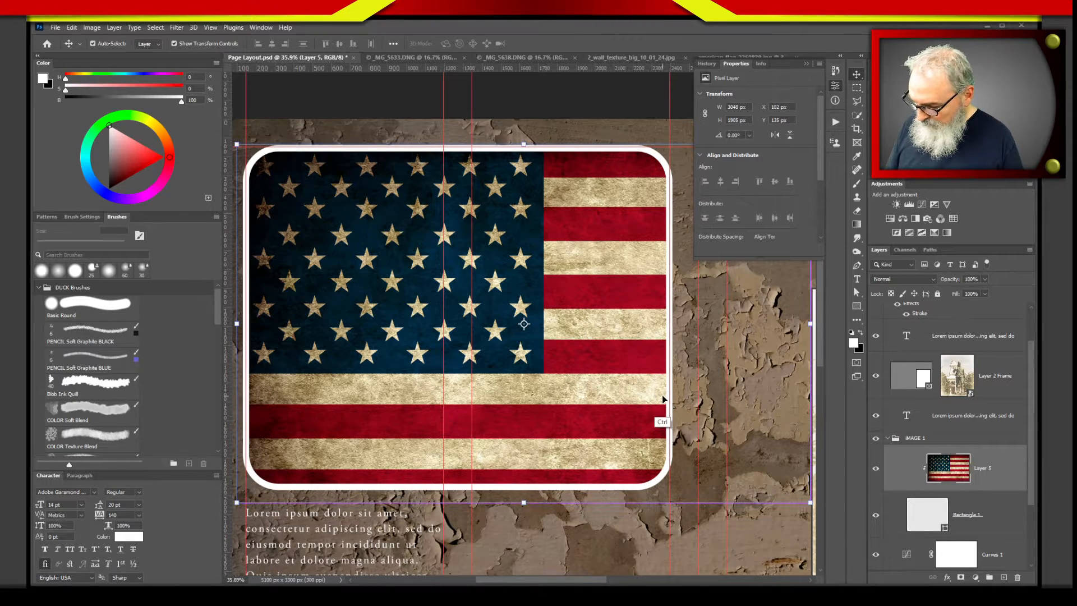
pyautogui.hotkey('ctrl', '0')
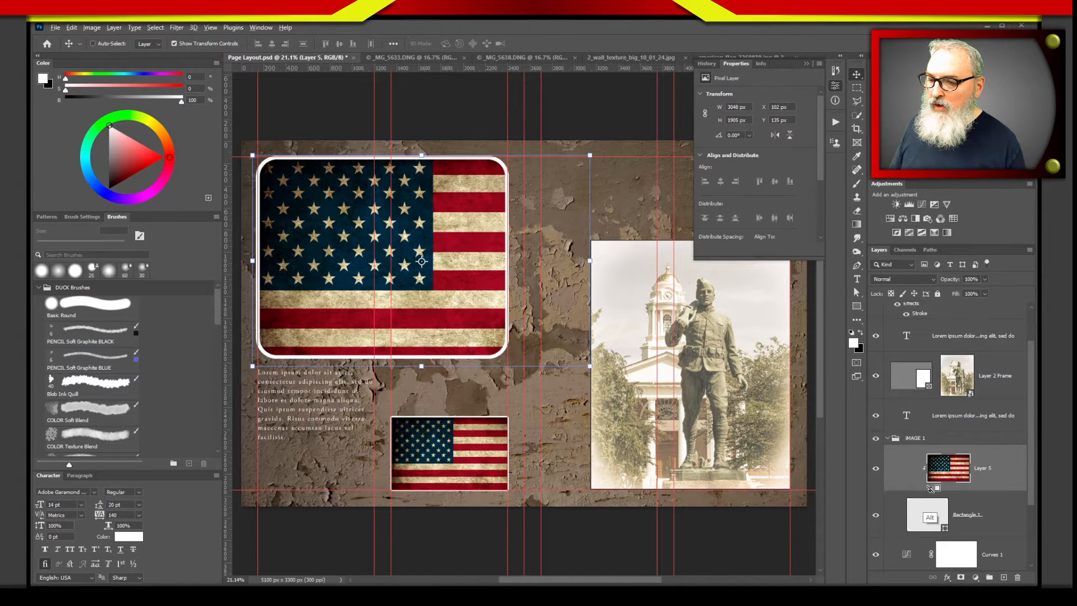
pyautogui.keyDown('alt'); pyautogui.click(928, 489); pyautogui.keyUp('alt')
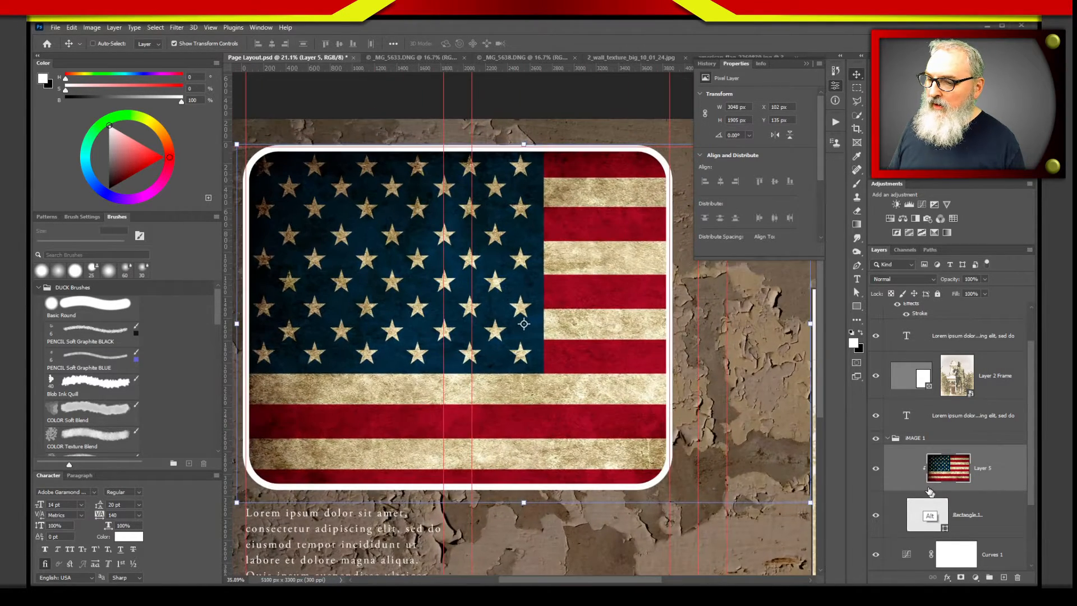
pyautogui.keyDown('alt'); pyautogui.click(929, 497); pyautogui.keyUp('alt')
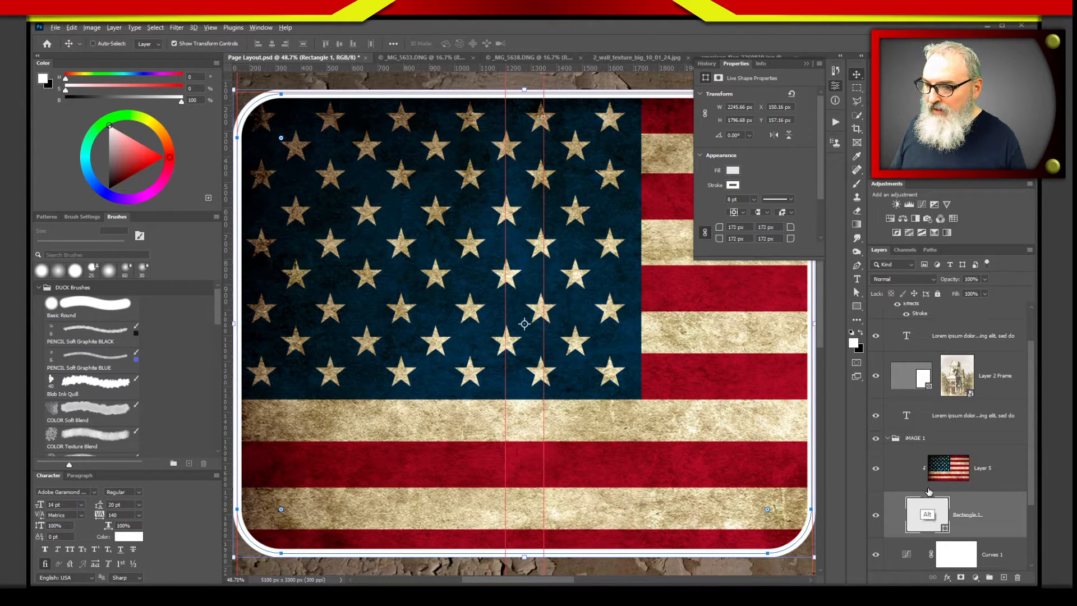
pyautogui.keyDown('alt'); pyautogui.click(931, 488); pyautogui.keyUp('alt')
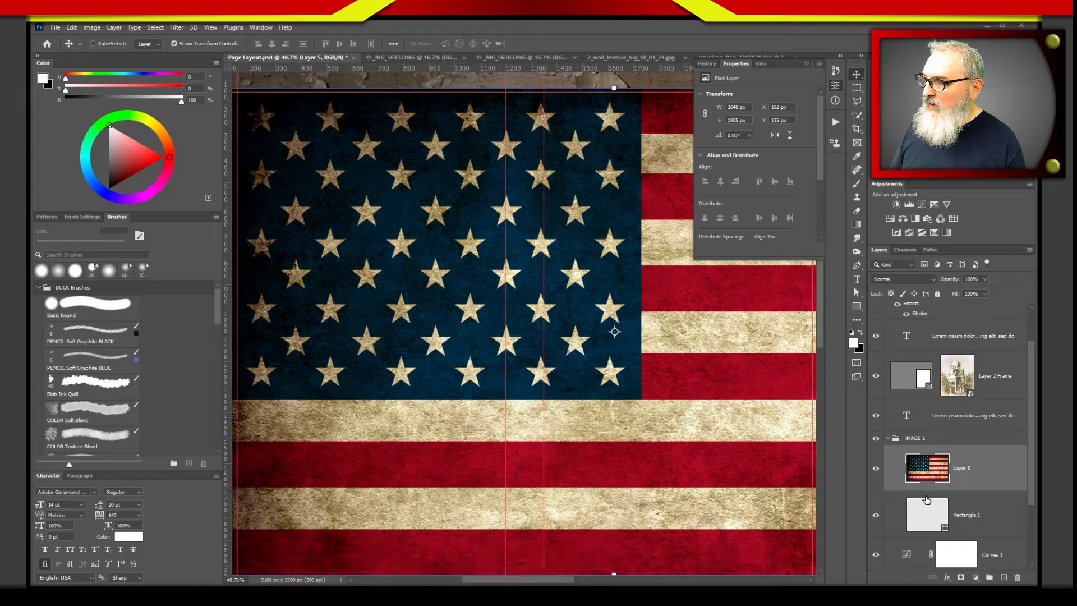
pyautogui.press('ctrl')
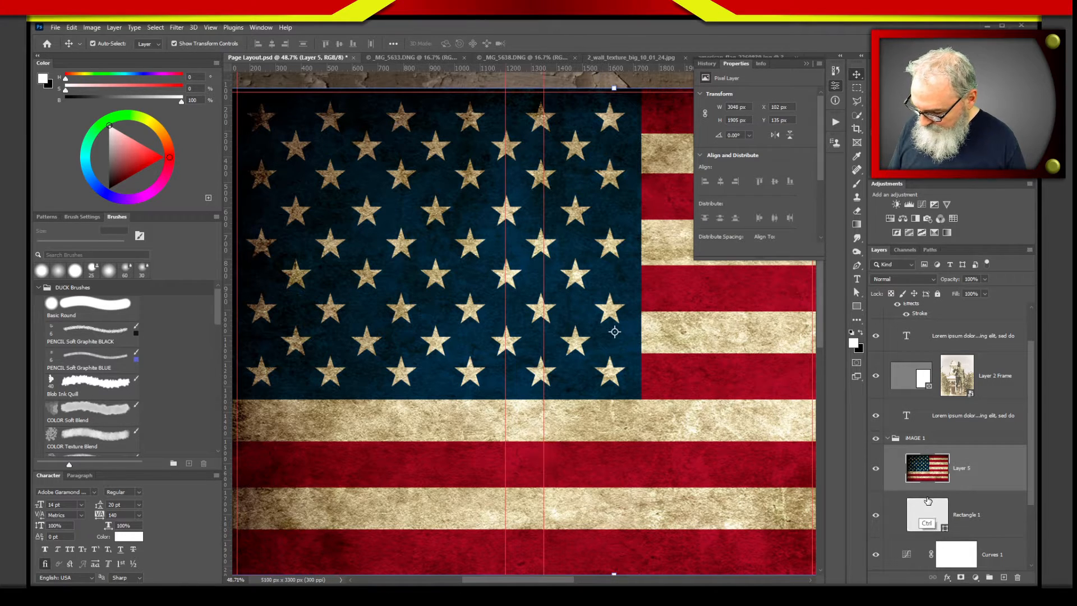
pyautogui.hotkey('ctrl', '0')
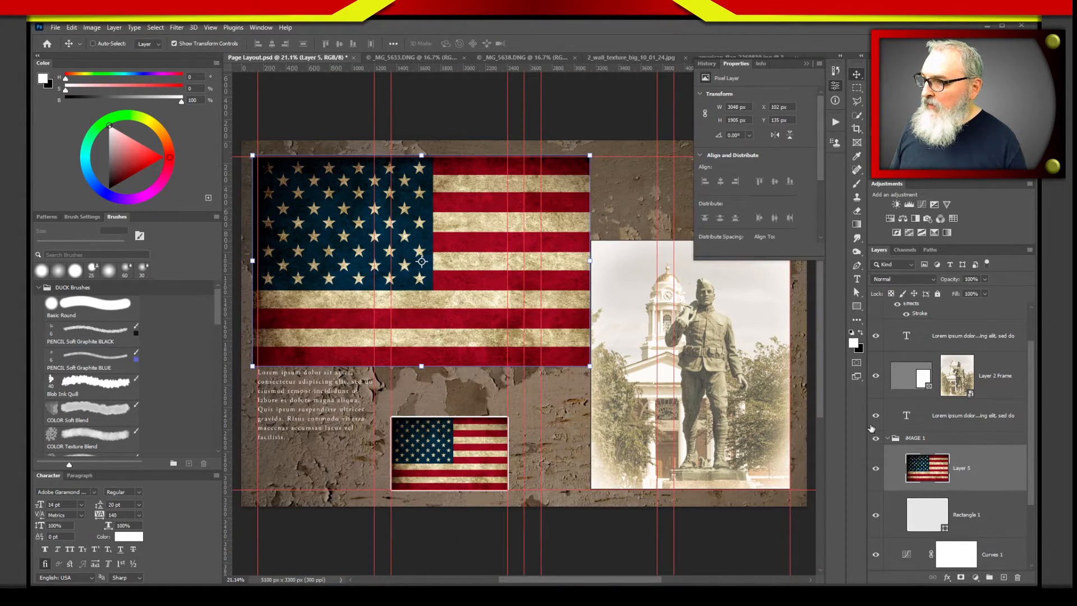
# Clip the large flag (Layer 5) to Rectangle 1 again and deselect all layers.
pyautogui.press('alt')
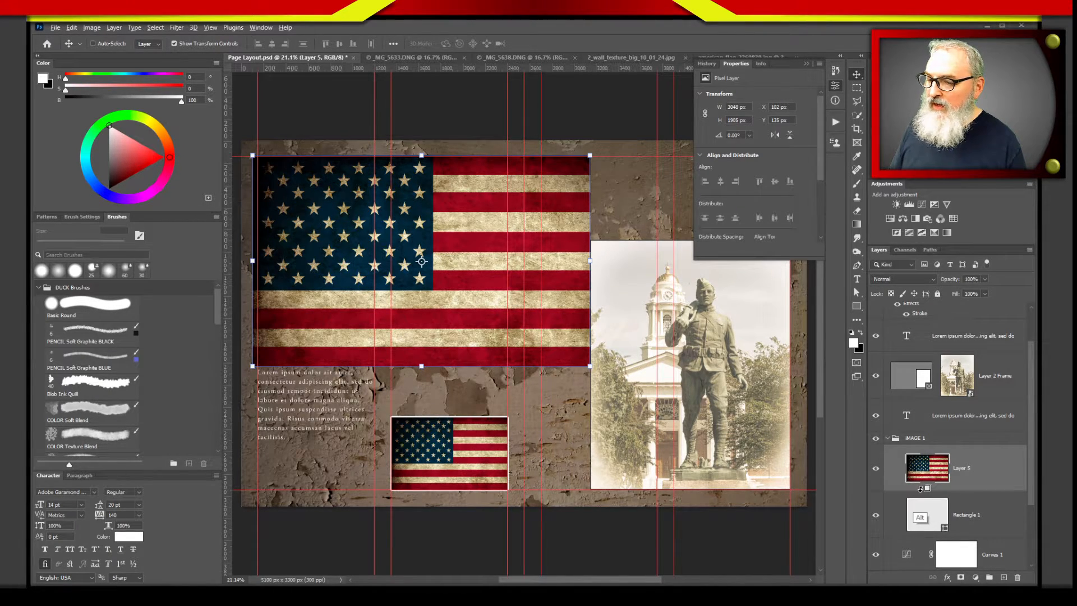
pyautogui.keyDown('alt'); pyautogui.click(921, 489); pyautogui.keyUp('alt')
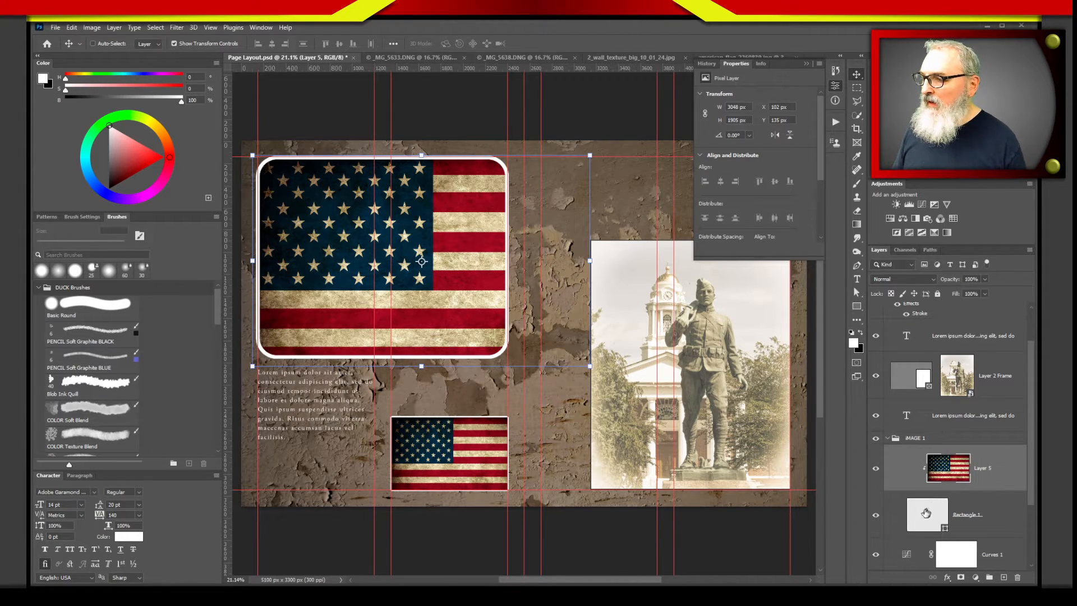
pyautogui.click(735, 548)
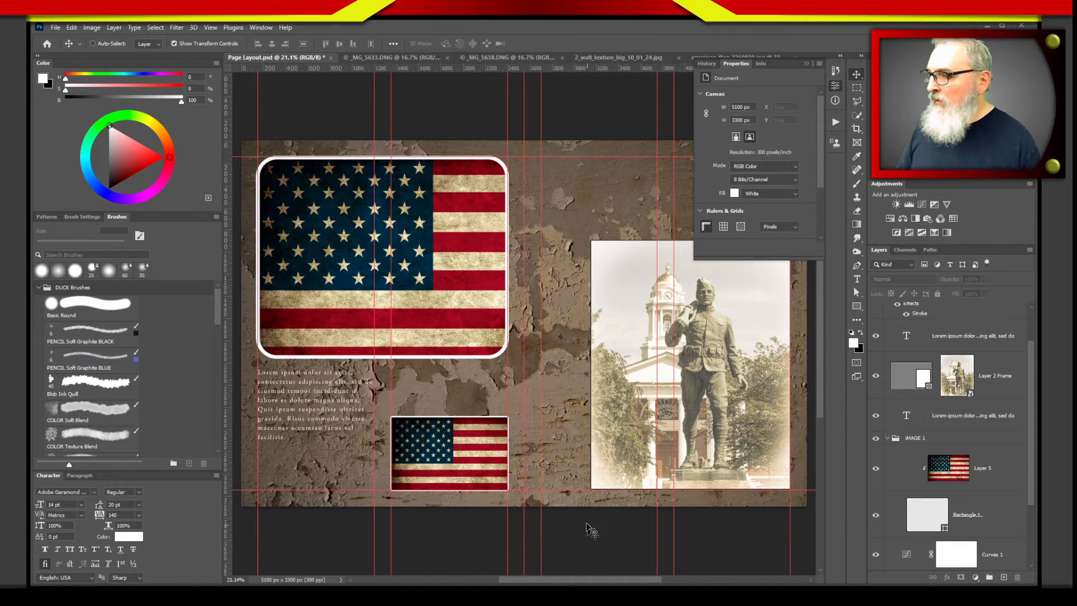
pyautogui.click(443, 449)
pyautogui.press('Return')
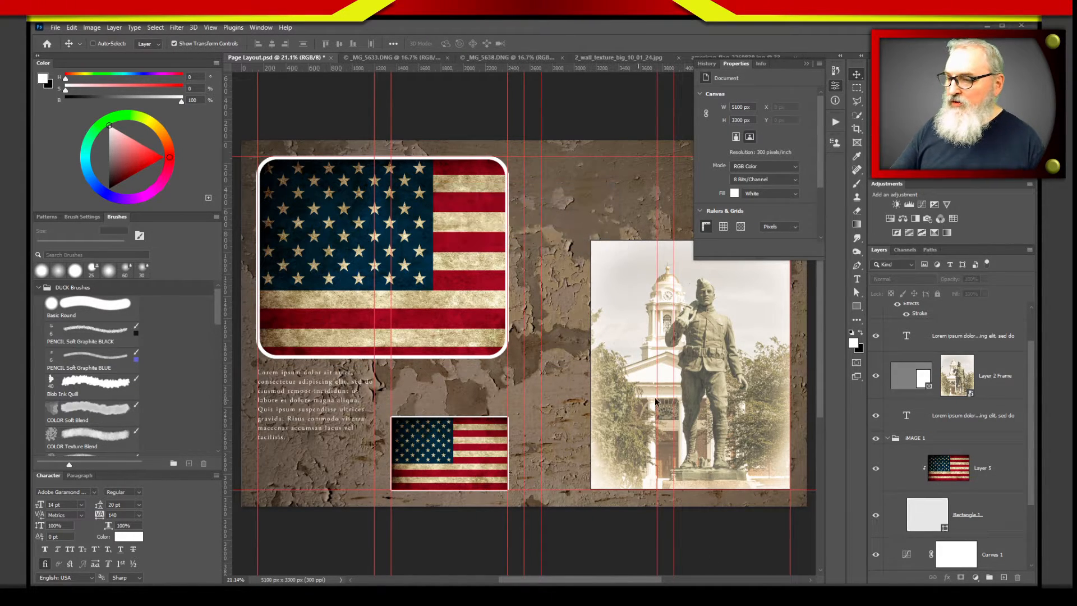
# Collapse the IMAGE 1 group and delete the small flag layer (Layer 4).
pyautogui.click(920, 474)
pyautogui.click(886, 438)
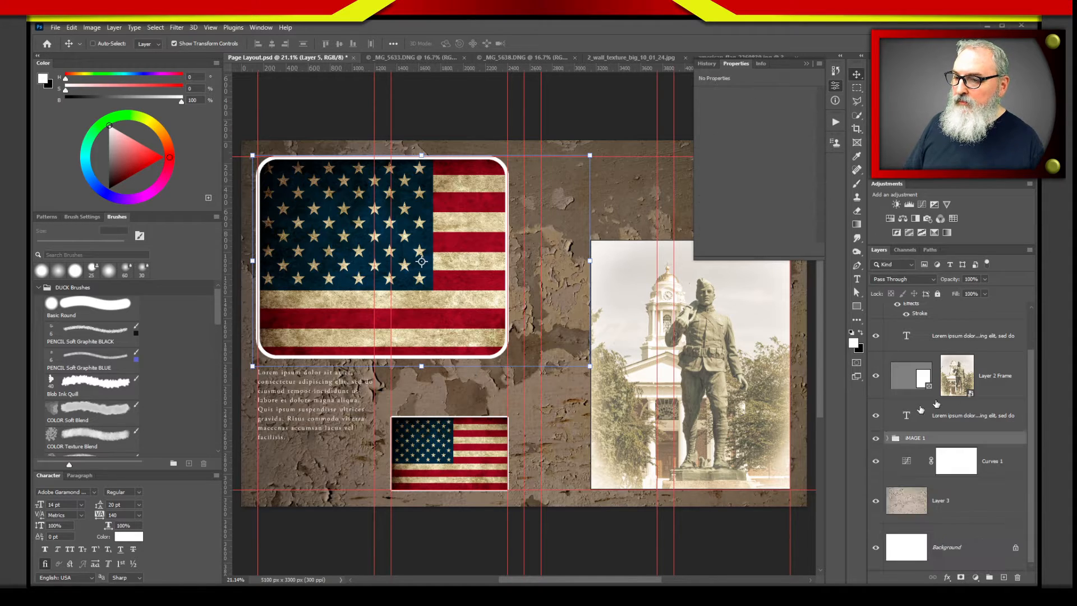
pyautogui.scroll(2, 1018, 387)
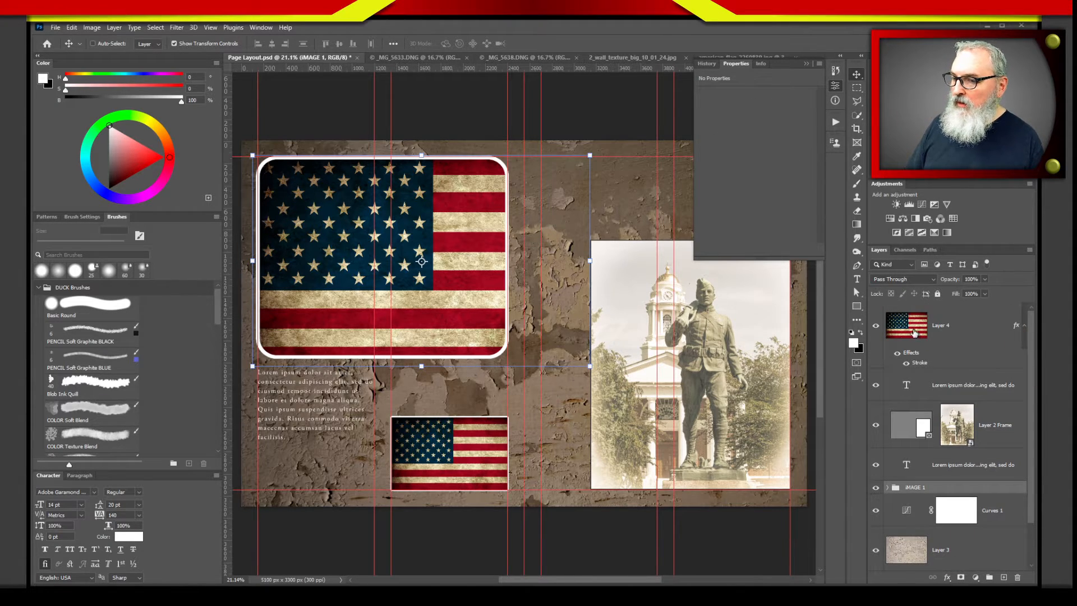
pyautogui.click(920, 326)
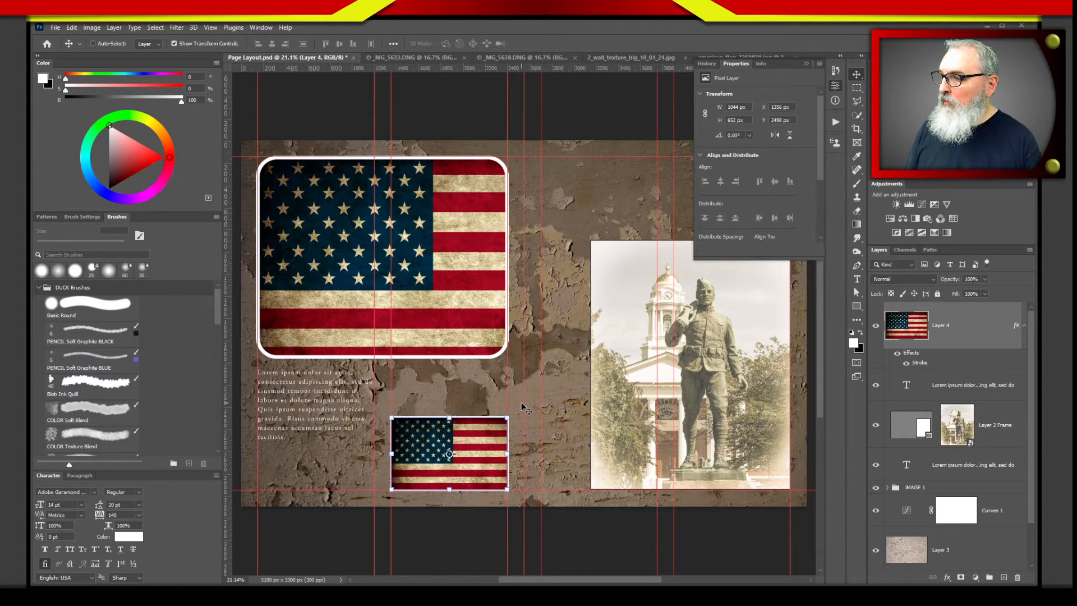
pyautogui.press('Delete')
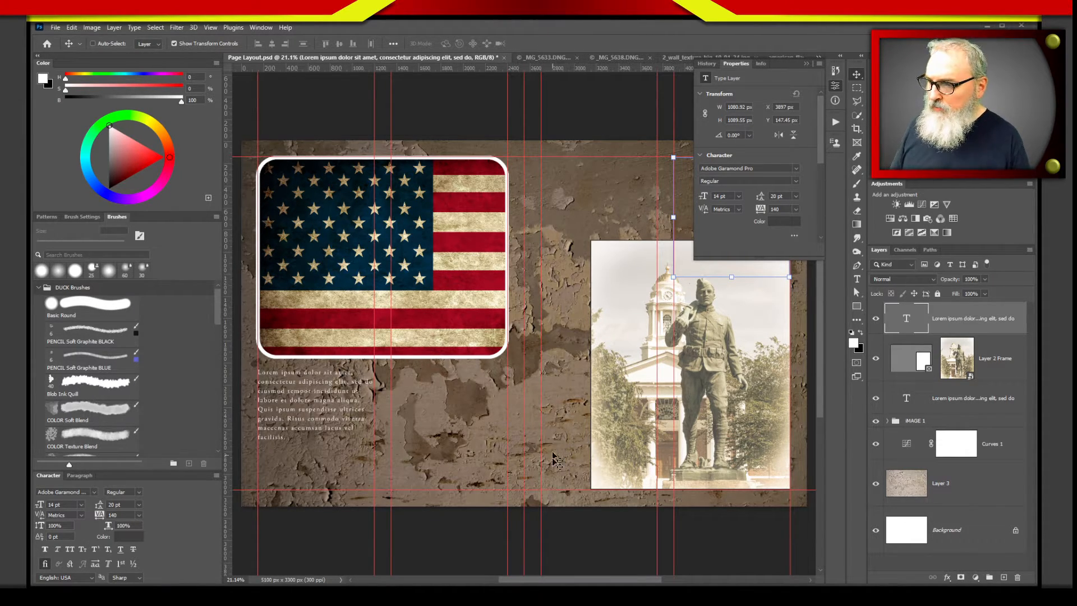
# Examine the framed statue photo's layer and the editable body text block under the large flag.
pyautogui.click(949, 368)
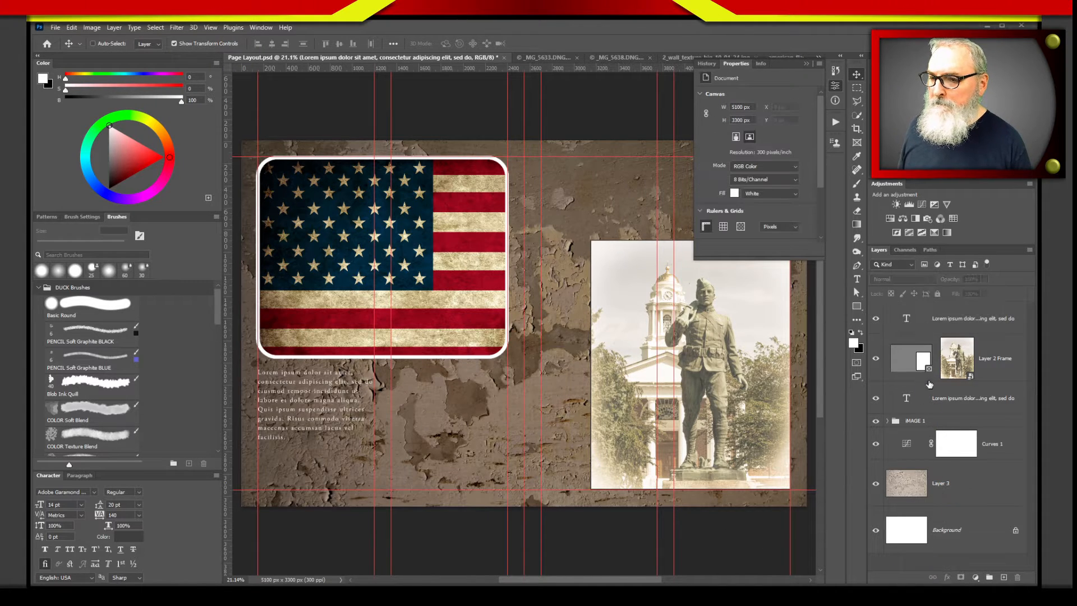
pyautogui.click(949, 368)
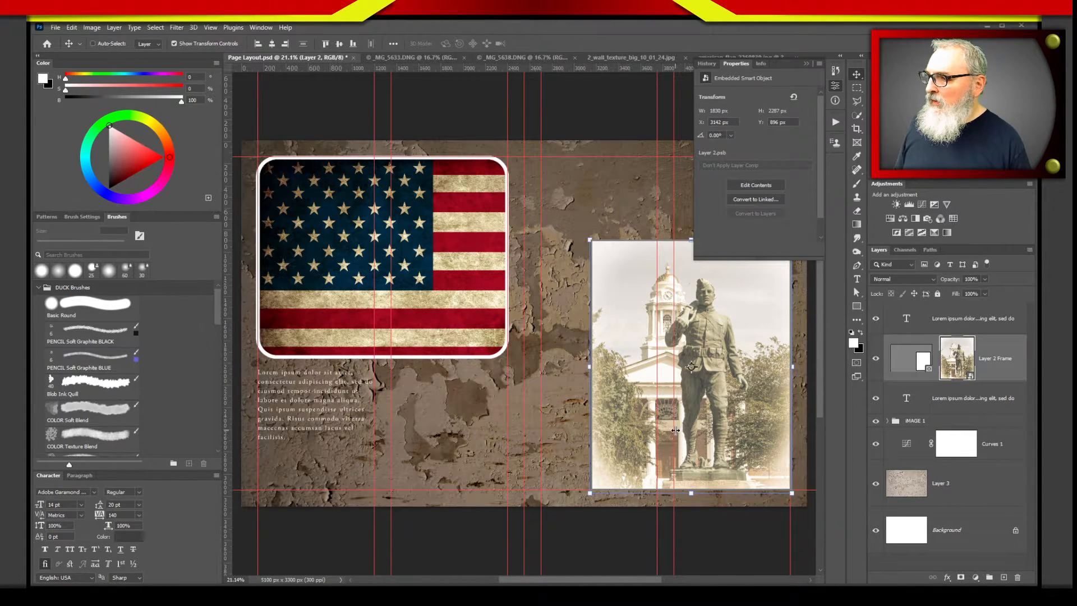
pyautogui.doubleClick(352, 436)
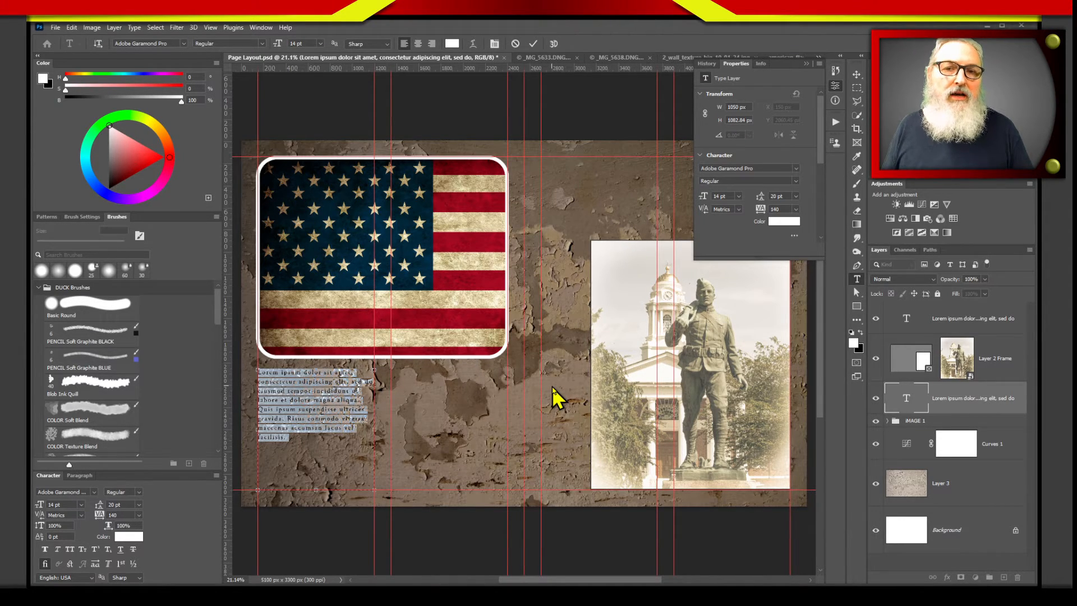
pyautogui.hotkey('ctrl', 'Return')
# Place two small placeholder text objects, one below the page and one on the large flag.
pyautogui.click(573, 523)
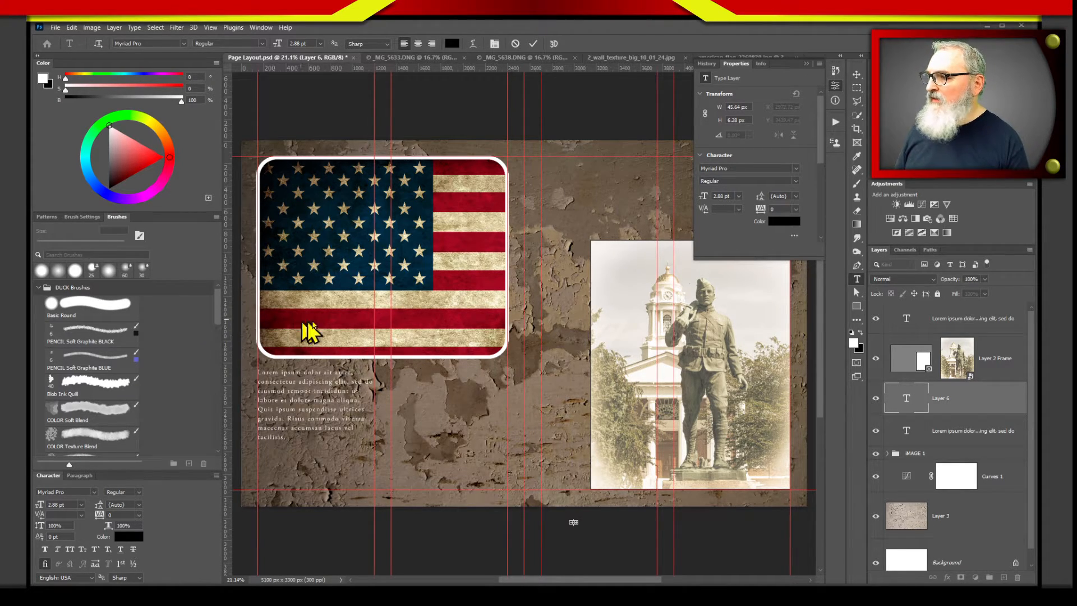
pyautogui.hotkey('ctrl', 'Return')
pyautogui.click(417, 330)
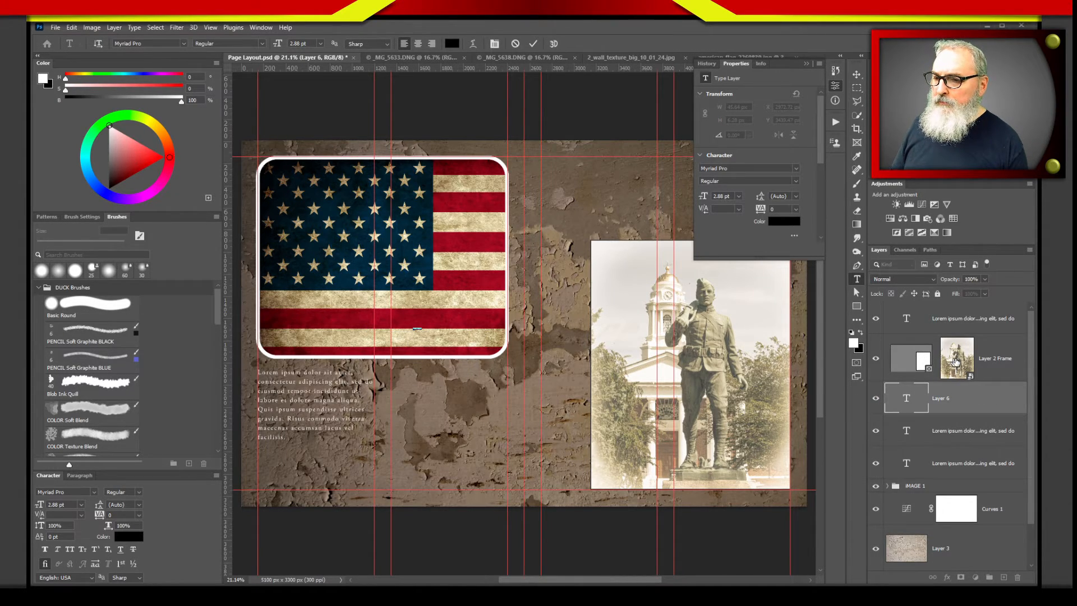
pyautogui.hotkey('ctrl', 'Return')
pyautogui.press('v')
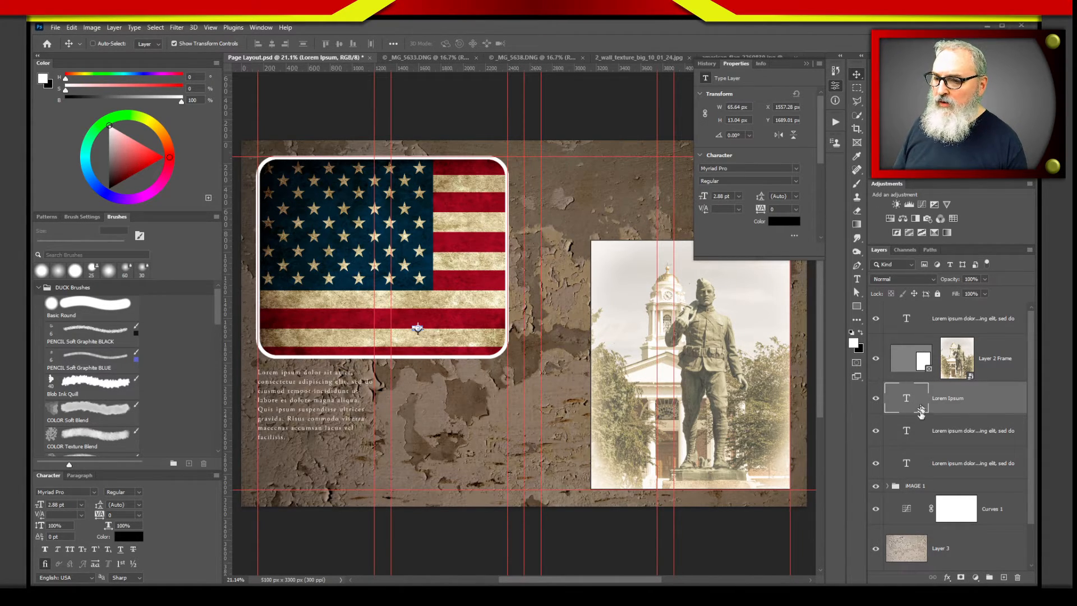
# Delete the IMAGE 1 group with the large flag and the framed statue photo (Layer 2 Frame).
pyautogui.click(924, 489)
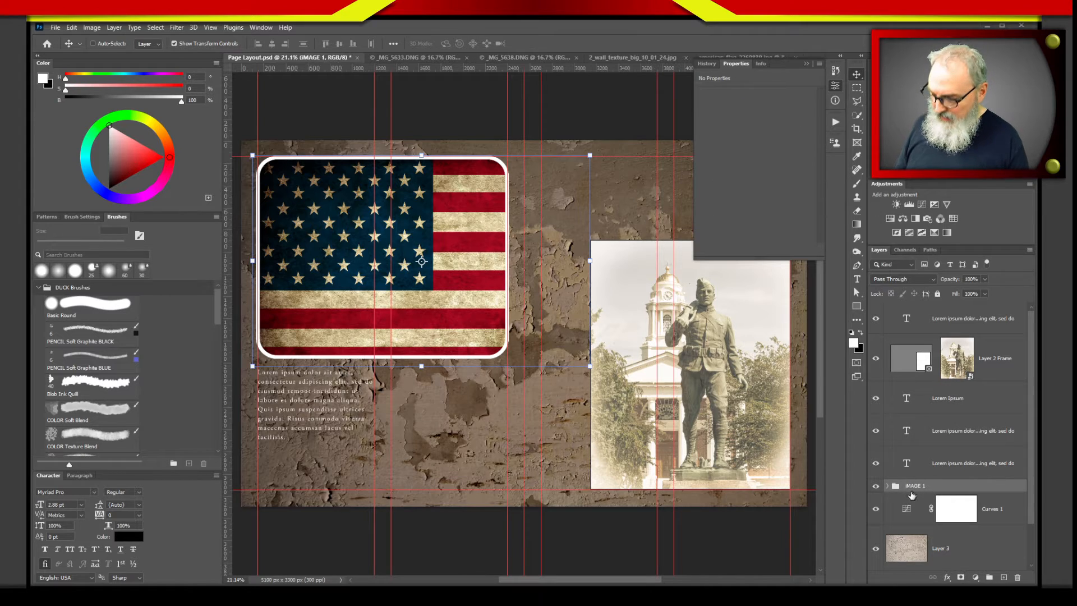
pyautogui.press('Delete')
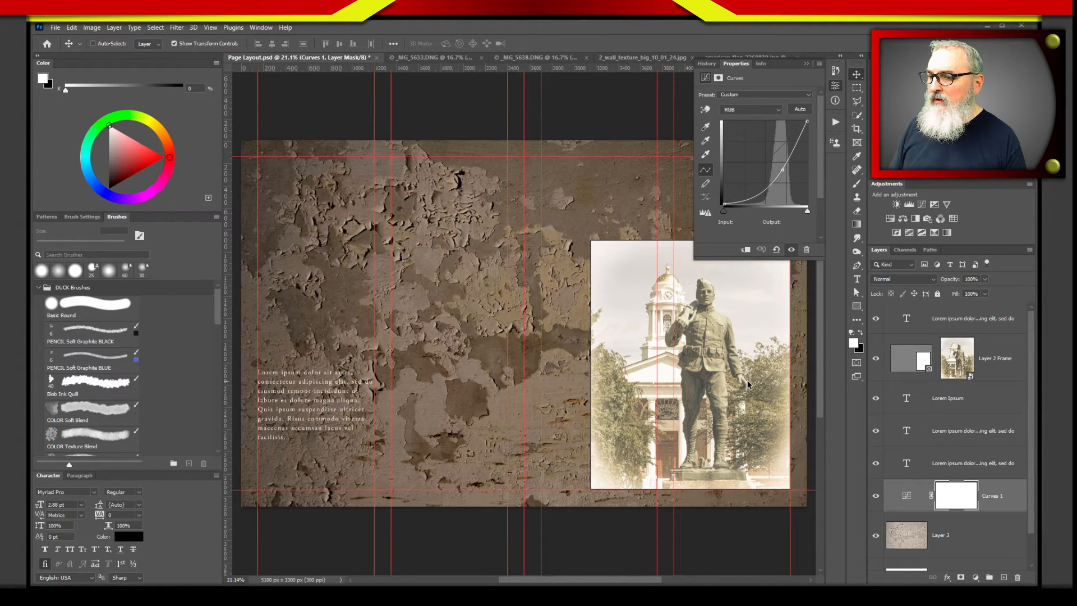
pyautogui.click(965, 365)
pyautogui.press('Delete')
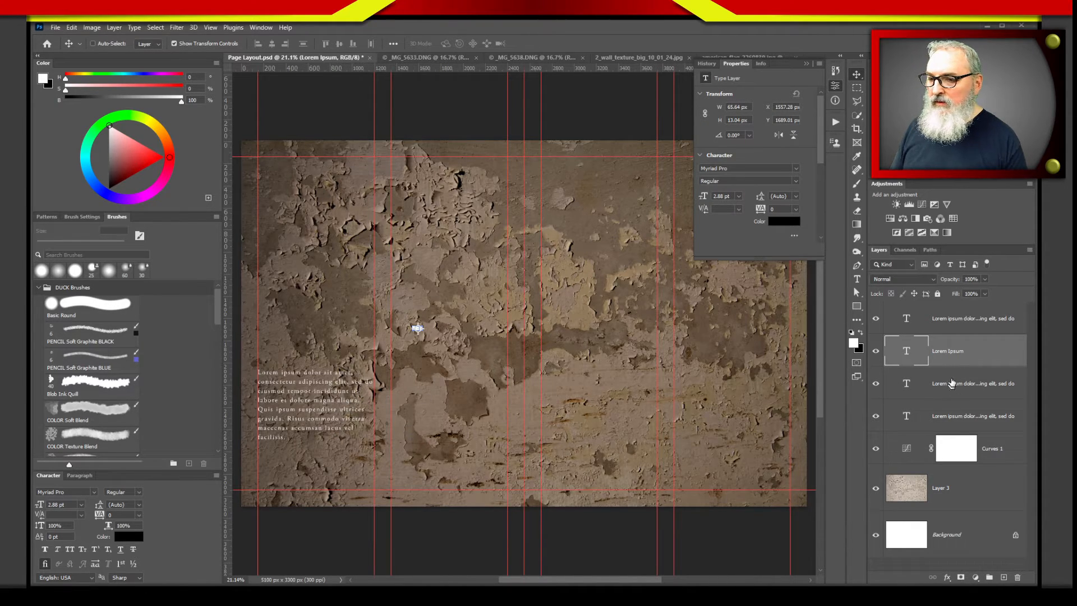
# Delete both placeholder text layers and the dark text block's layer, keeping only the white body text on the left page.
pyautogui.click(985, 329)
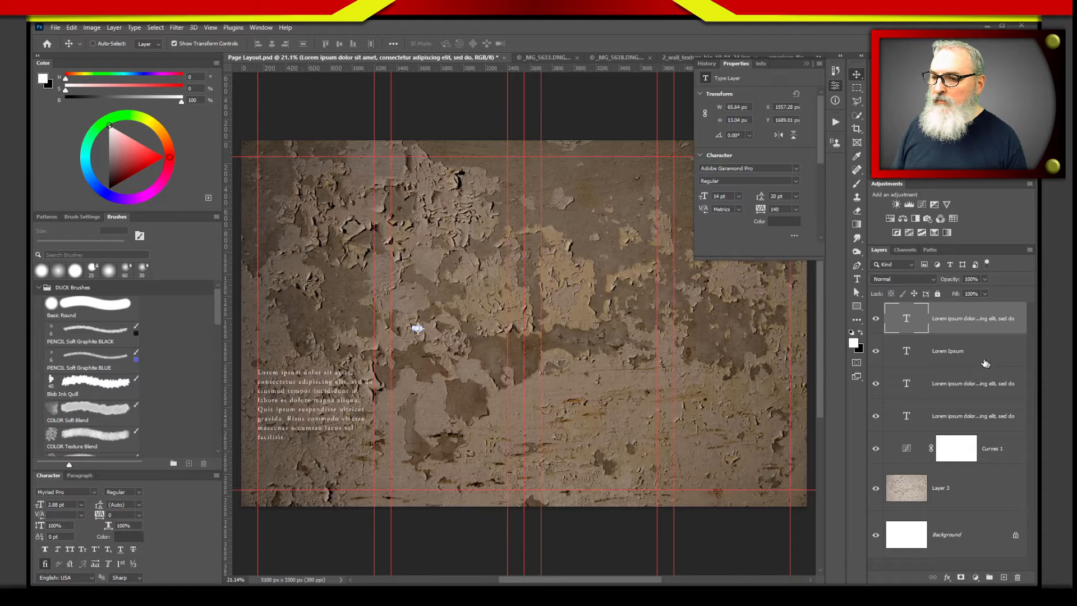
pyautogui.click(982, 360)
pyautogui.press('Delete')
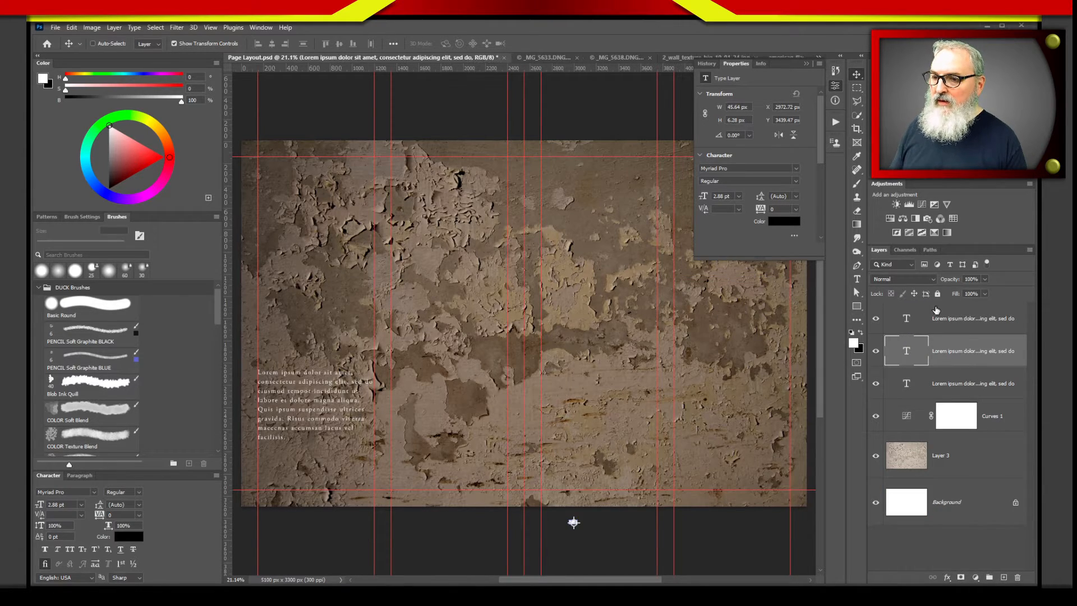
pyautogui.click(973, 327)
pyautogui.press('Delete')
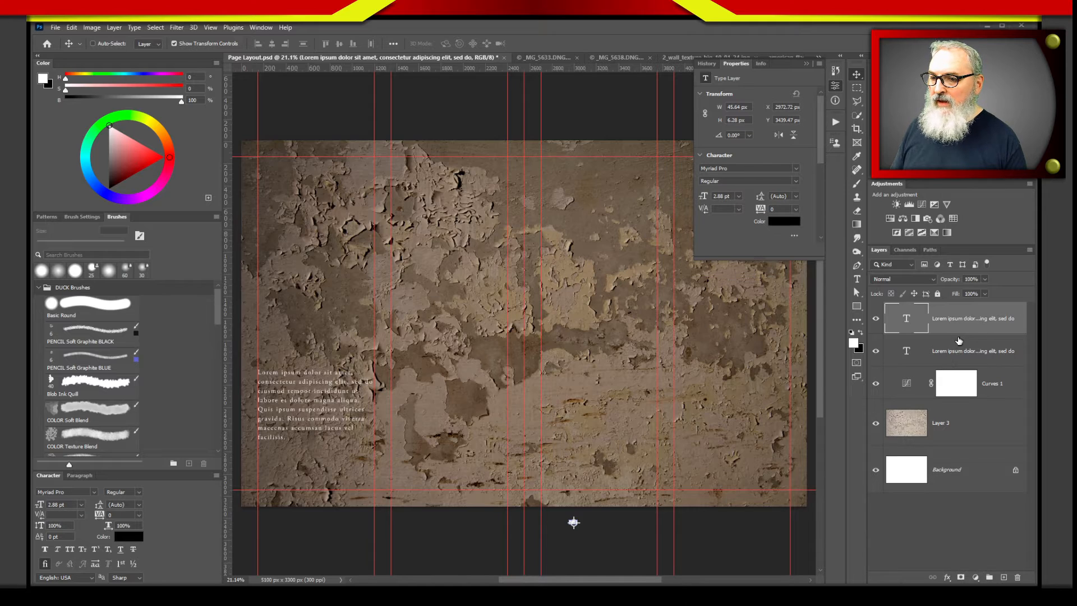
pyautogui.click(806, 63)
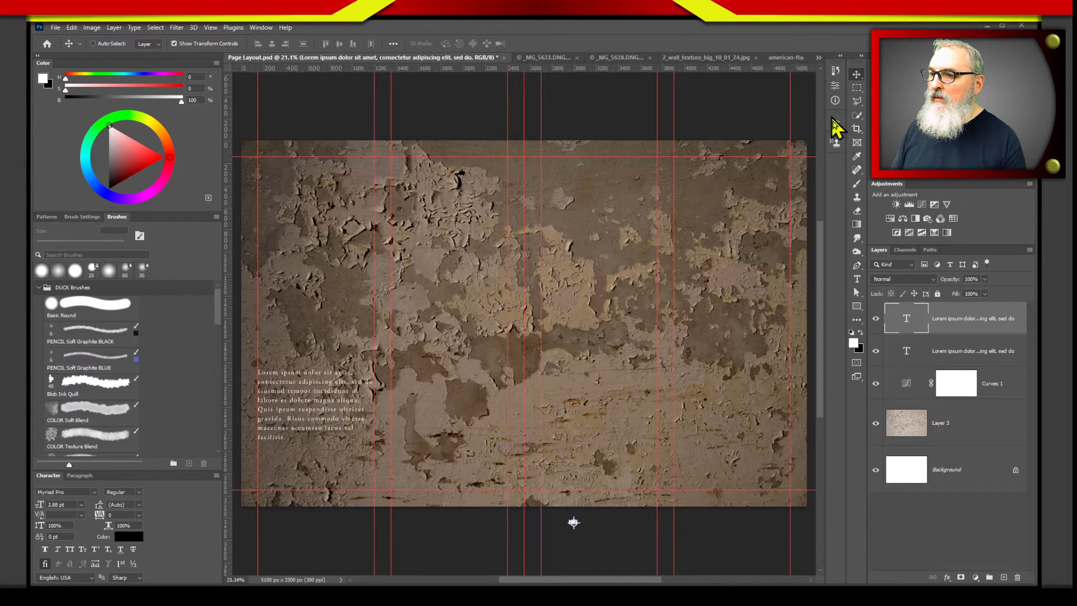
pyautogui.press('Delete')
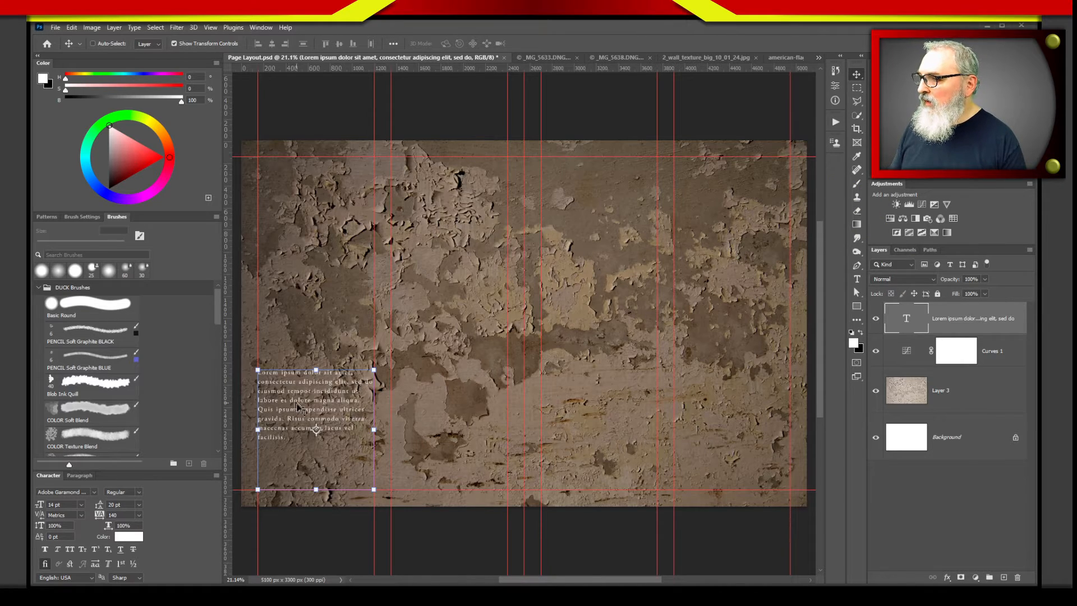
# Move the white body text to the right page's first column and try stretching it down to the lower margin guide.
pyautogui.moveTo(325, 401); pyautogui.dragTo(599, 210)
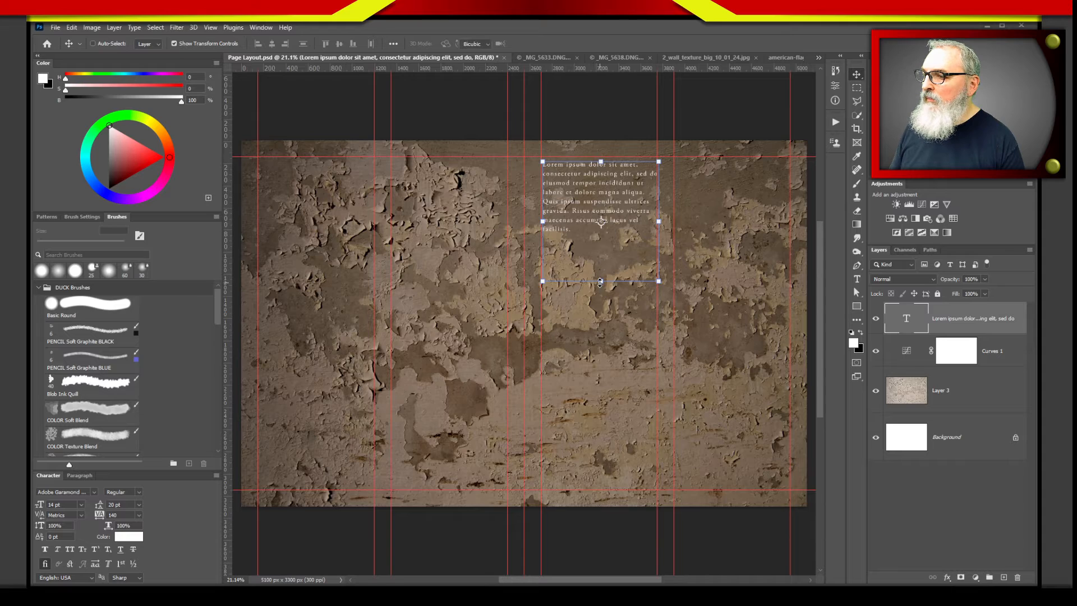
pyautogui.hotkey('ctrl', 't')
pyautogui.moveTo(601, 281); pyautogui.dragTo(586, 489)
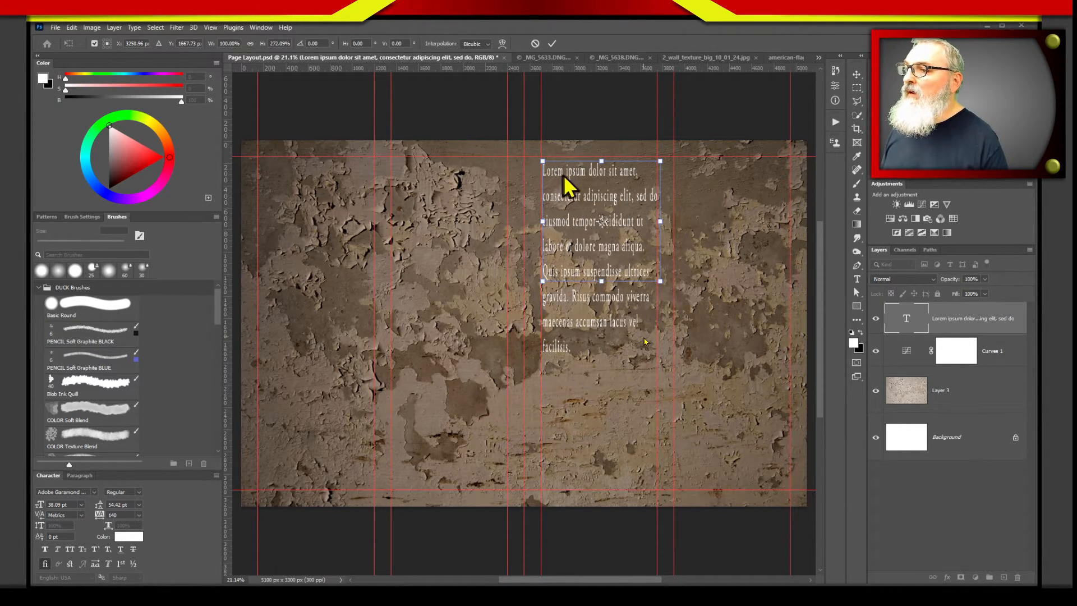
pyautogui.hotkey('ctrl', 'z')
# Fit the text block to the column and margin guides at about 98.4% width and 277% height, and activate the Frame tool.
pyautogui.moveTo(583, 178)
pyautogui.mouseDown()
pyautogui.moveTo(606, 177)
pyautogui.moveTo(578, 179)
pyautogui.mouseUp()
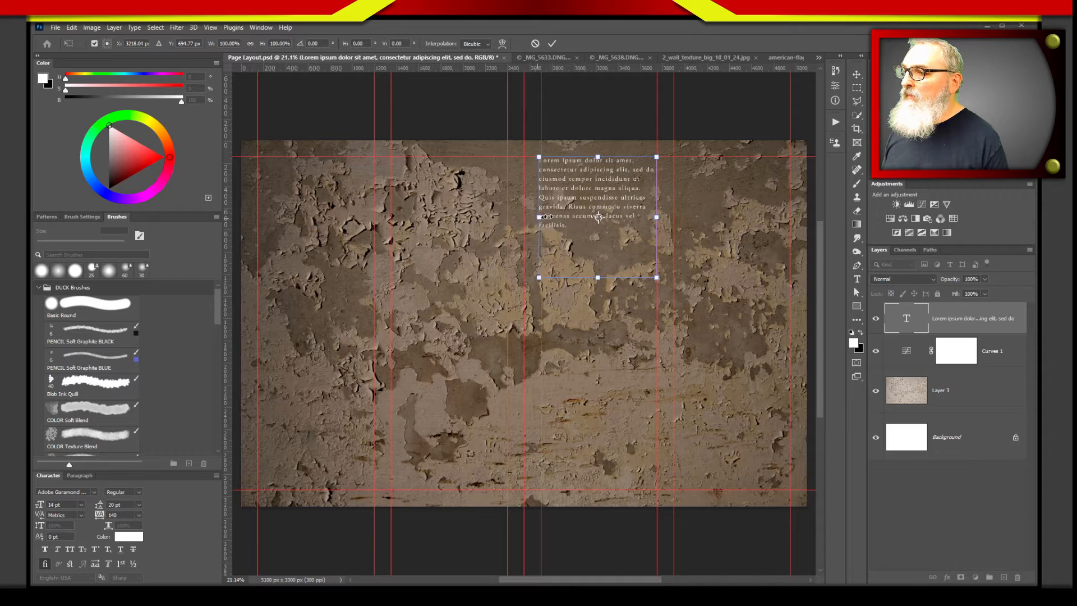
pyautogui.moveTo(539, 216); pyautogui.dragTo(540, 216)
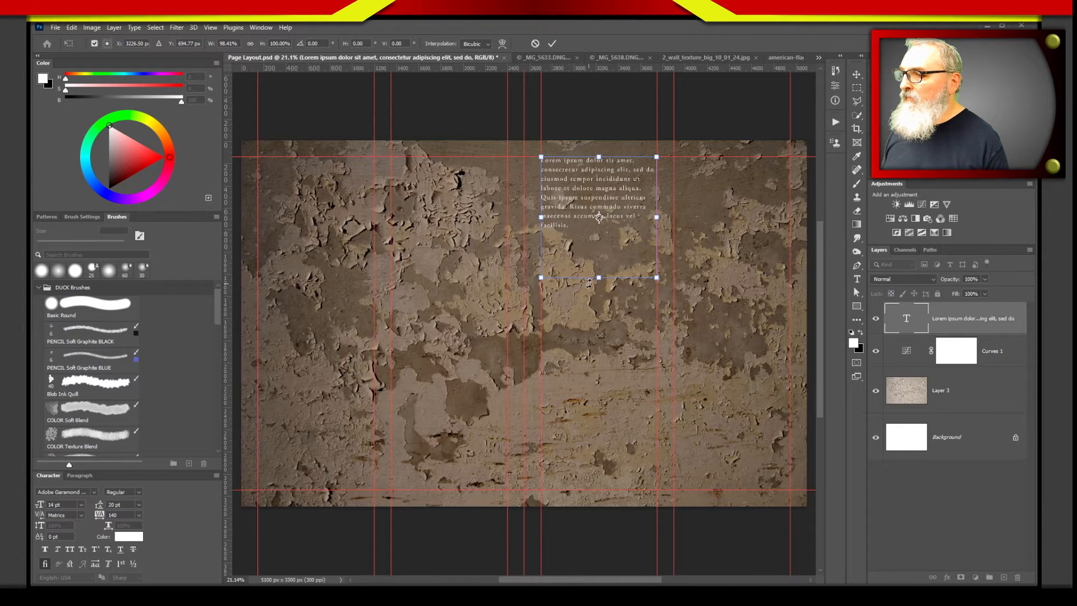
pyautogui.moveTo(599, 277); pyautogui.dragTo(598, 494)
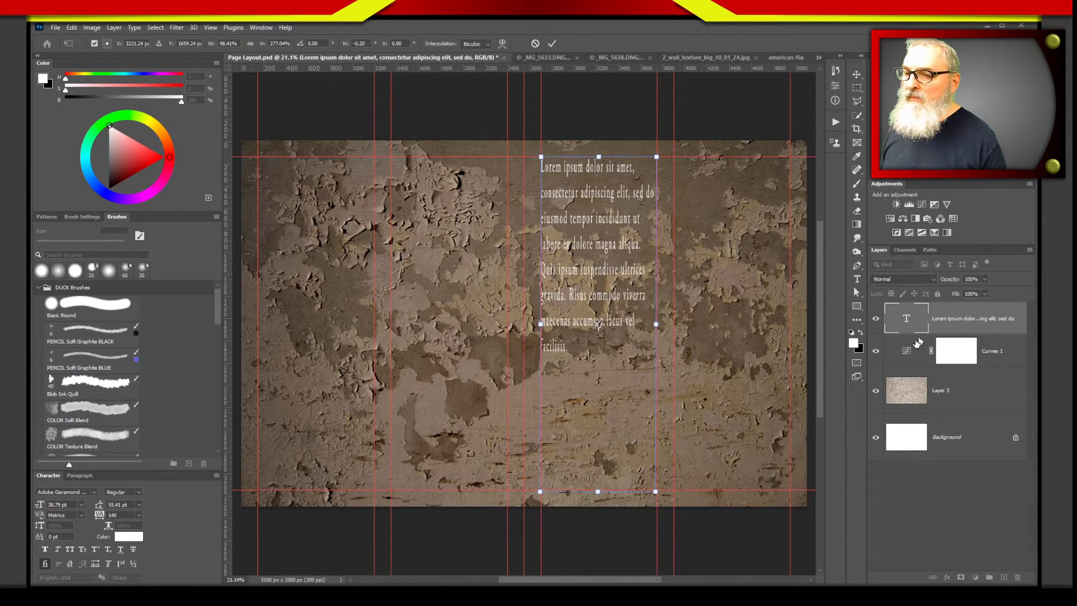
pyautogui.click(856, 144)
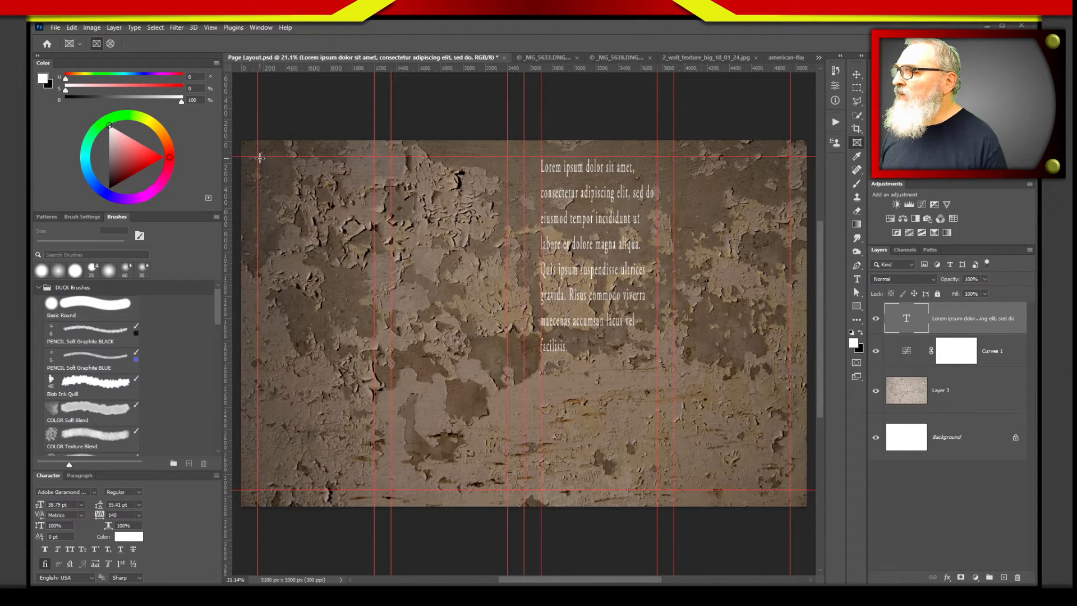
# Draw a rectangular frame in the upper half of the left page's first column and duplicate it into a two-by-two grid filling both columns.
pyautogui.moveTo(257, 157); pyautogui.dragTo(375, 323)
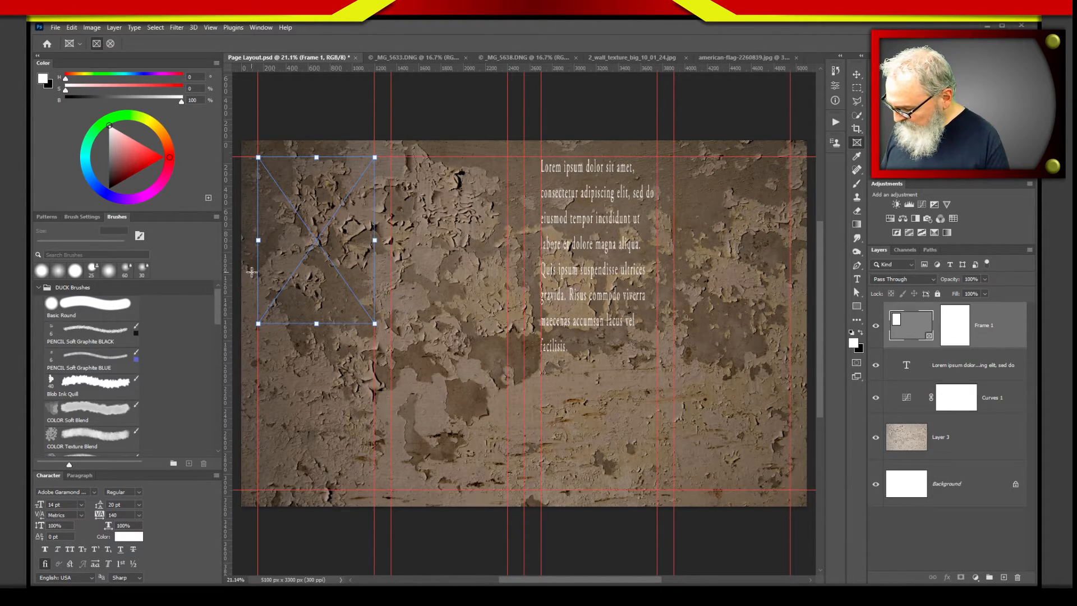
pyautogui.press('v')
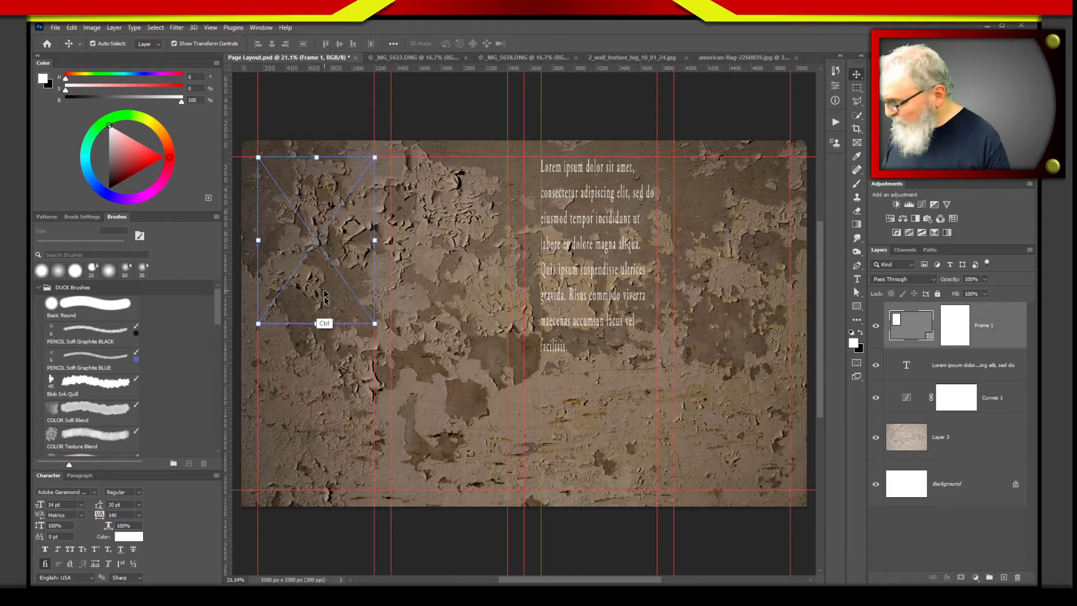
pyautogui.moveTo(323, 298); pyautogui.dragTo(455, 310)
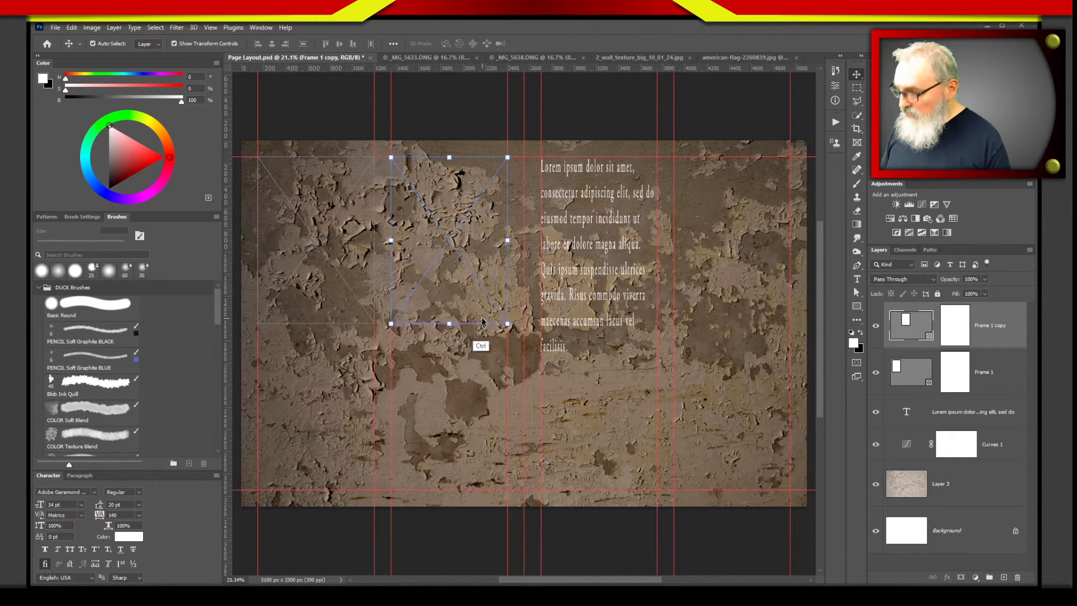
pyautogui.moveTo(462, 306); pyautogui.dragTo(469, 403)
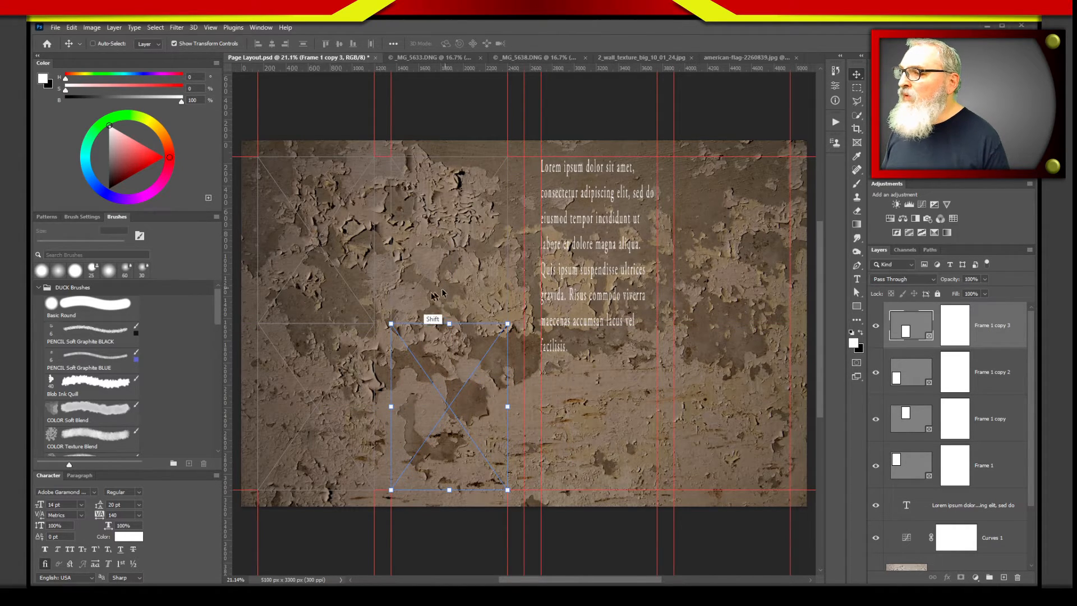
pyautogui.click(892, 461)
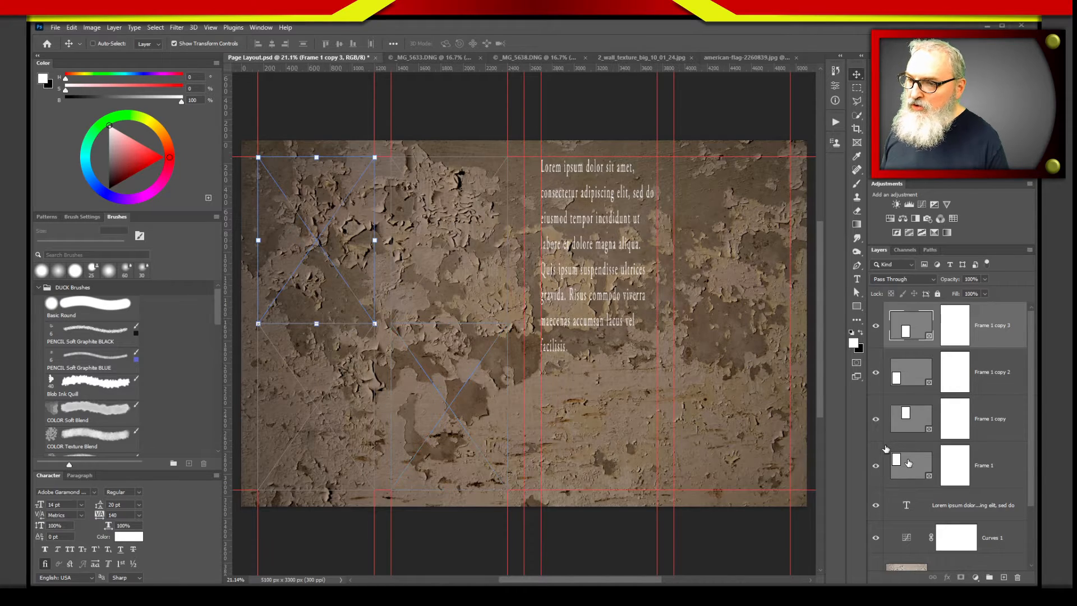
pyautogui.click(1001, 336)
pyautogui.keyDown('shift'); pyautogui.click(993, 449); pyautogui.keyUp('shift')
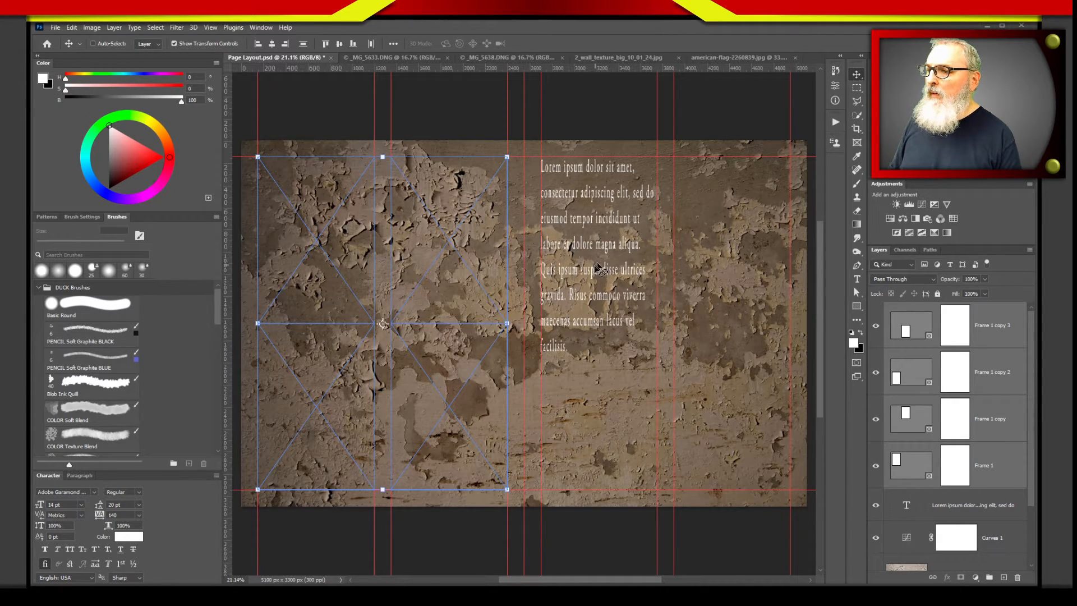
# Delete the stretched text layer and replace it with a new placeholder paragraph box spanning the right page's first column between the margin guides.
pyautogui.click(891, 502)
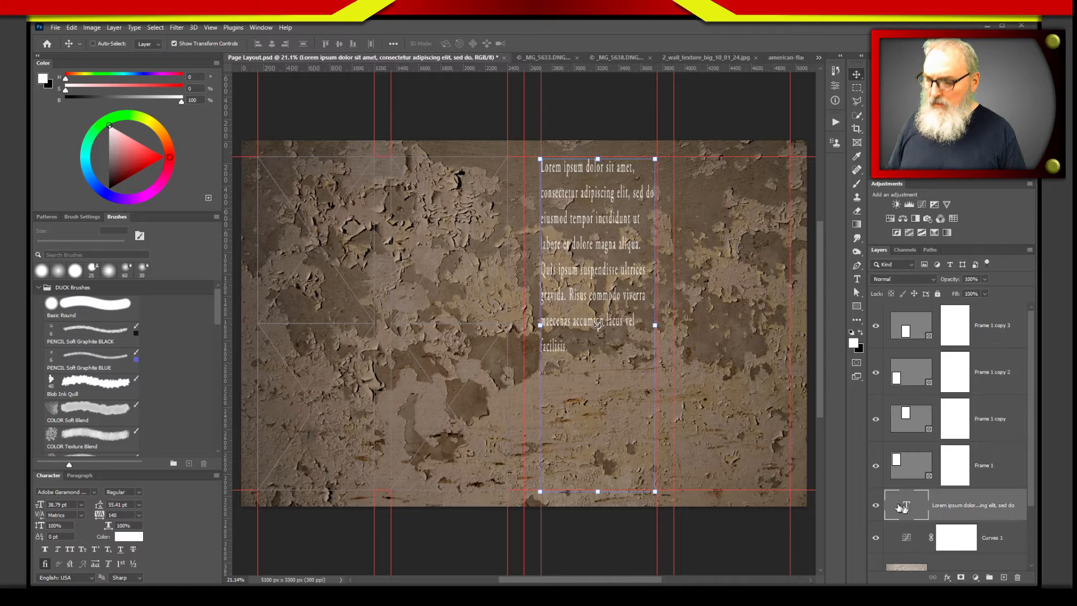
pyautogui.press('Delete')
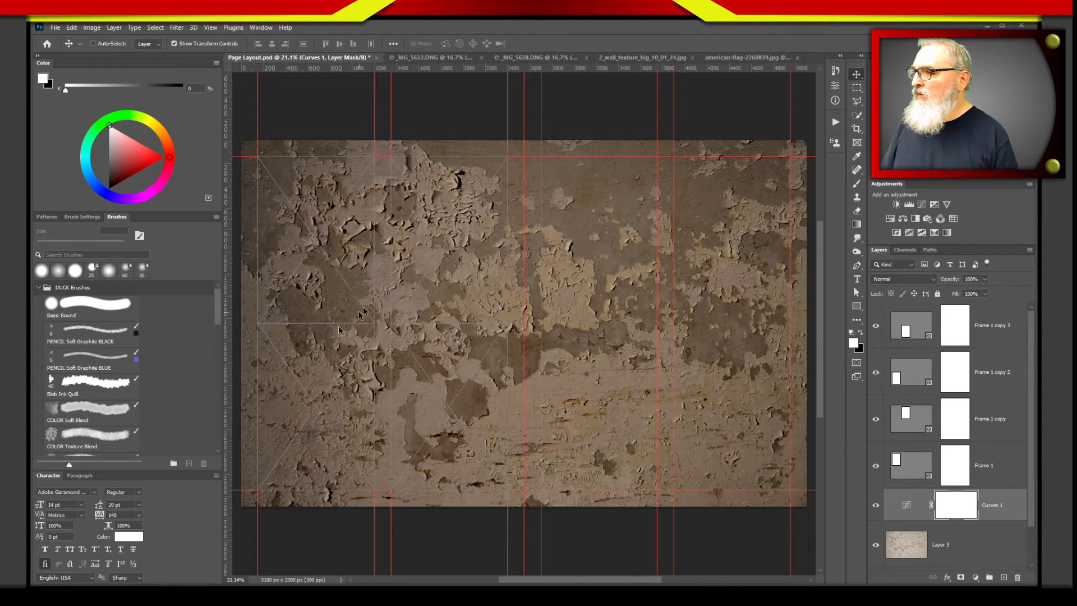
pyautogui.press('t')
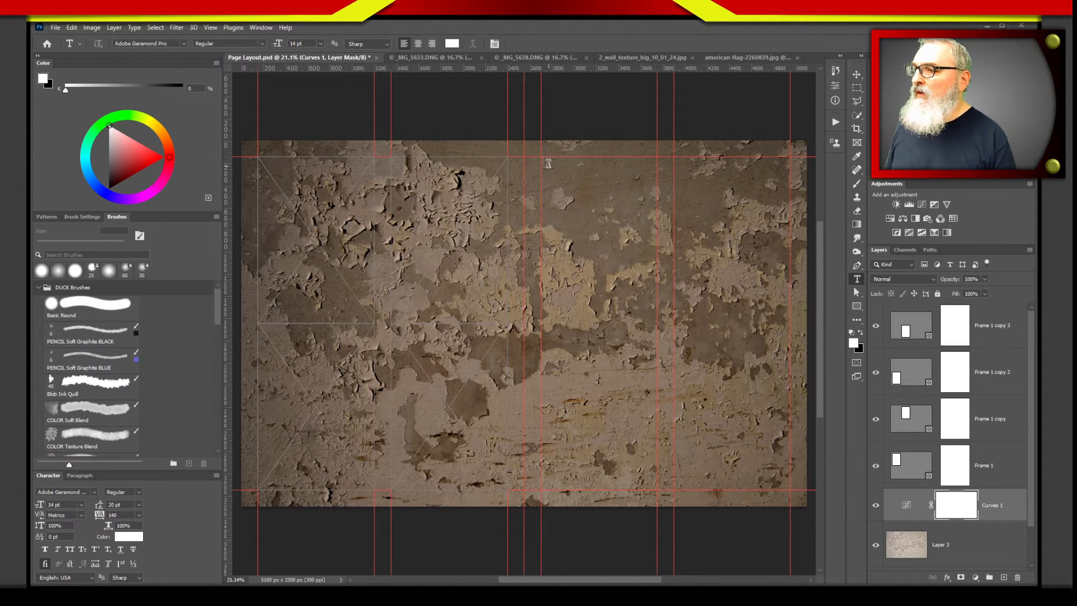
pyautogui.moveTo(540, 159); pyautogui.dragTo(657, 490)
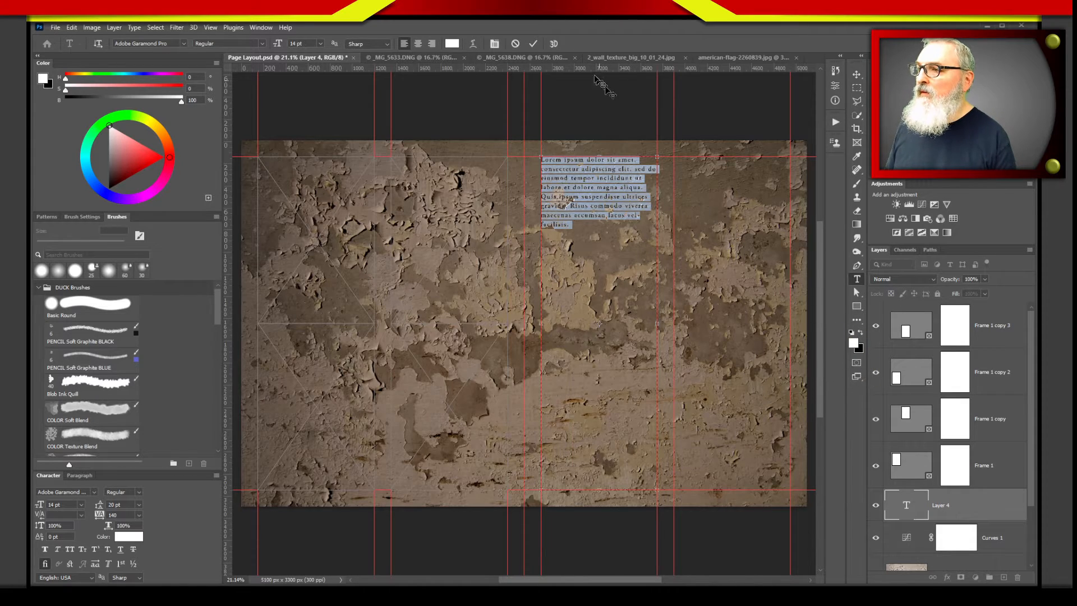
pyautogui.click(533, 44)
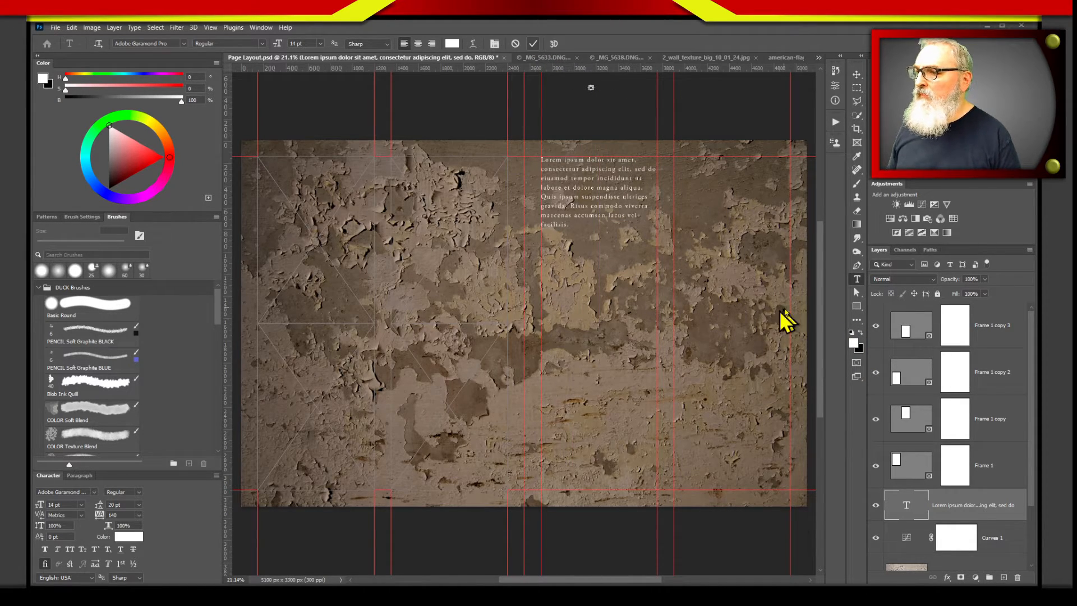
pyautogui.click(685, 528)
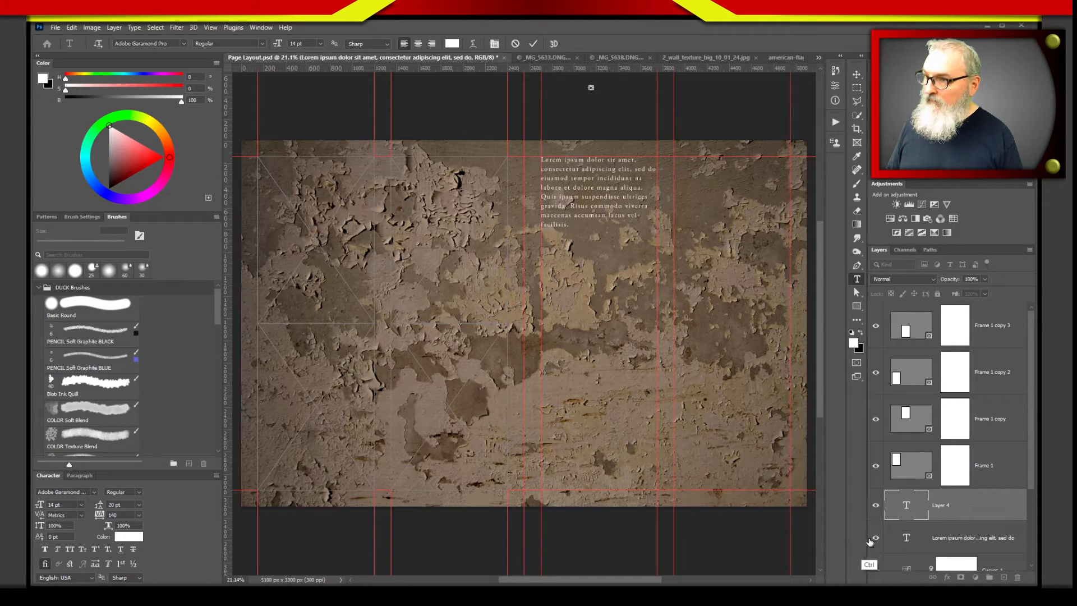
pyautogui.click(964, 530)
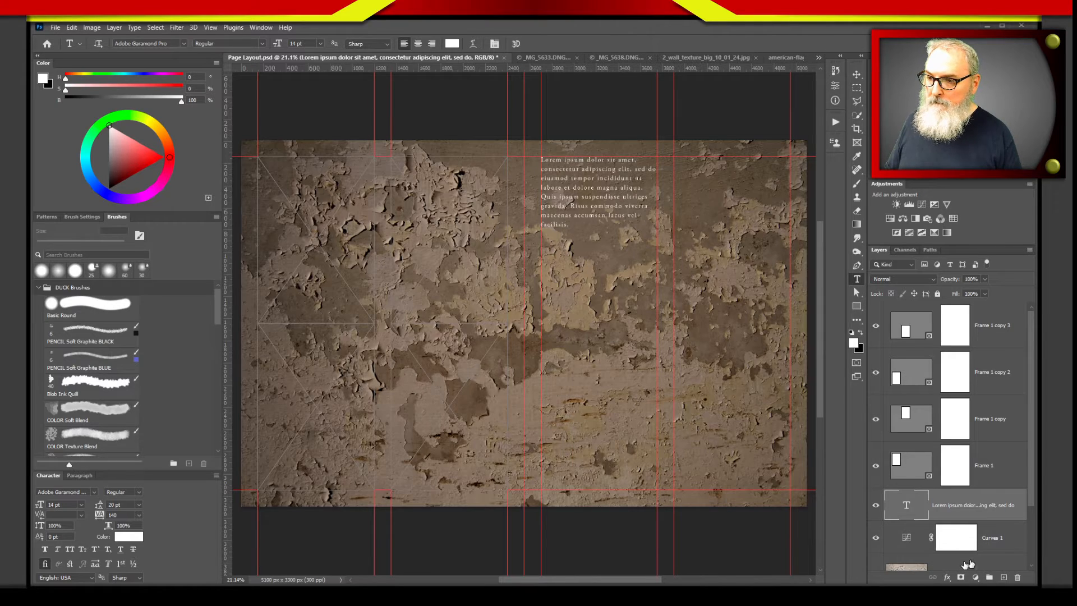
# Copy the statue photo from _MG_5638.DNG into the page layout above Layer 3 and place it in the upper-left frame, Frame 1.
pyautogui.click(968, 566)
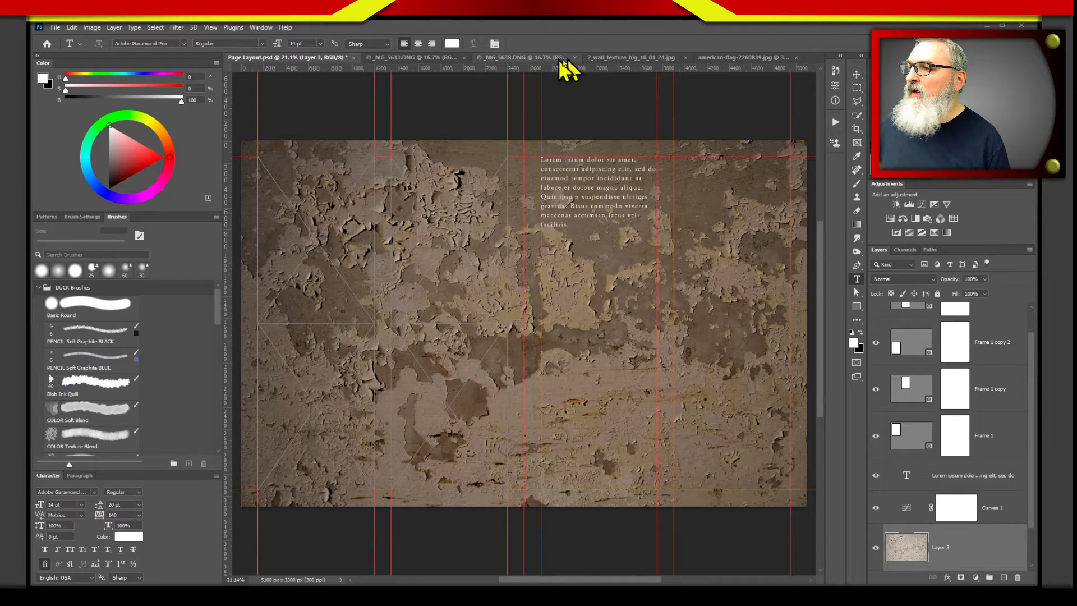
pyautogui.click(532, 58)
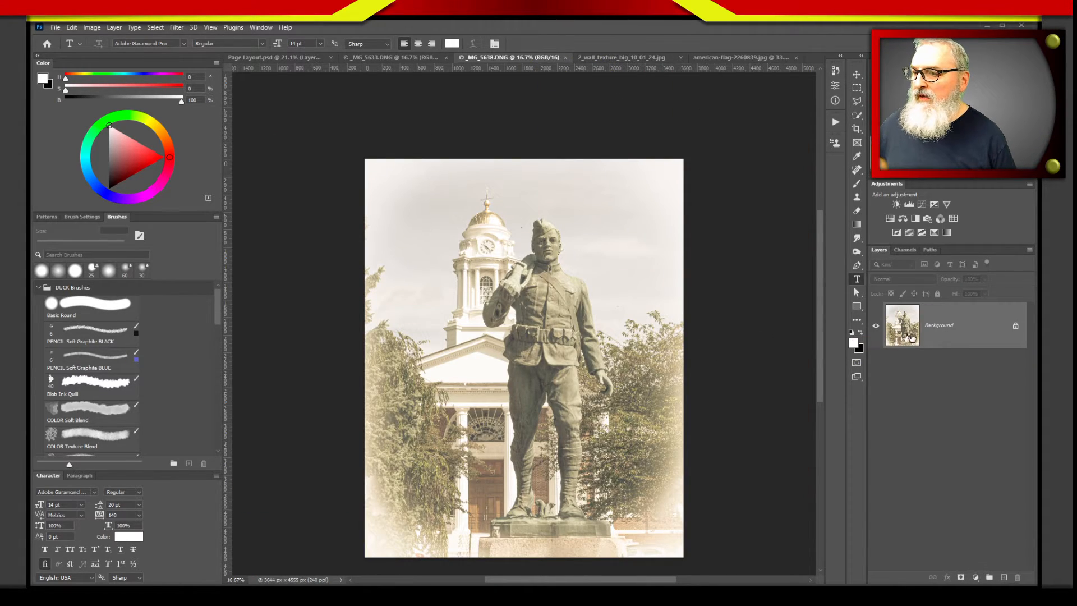
pyautogui.moveTo(902, 336); pyautogui.dragTo(317, 235)
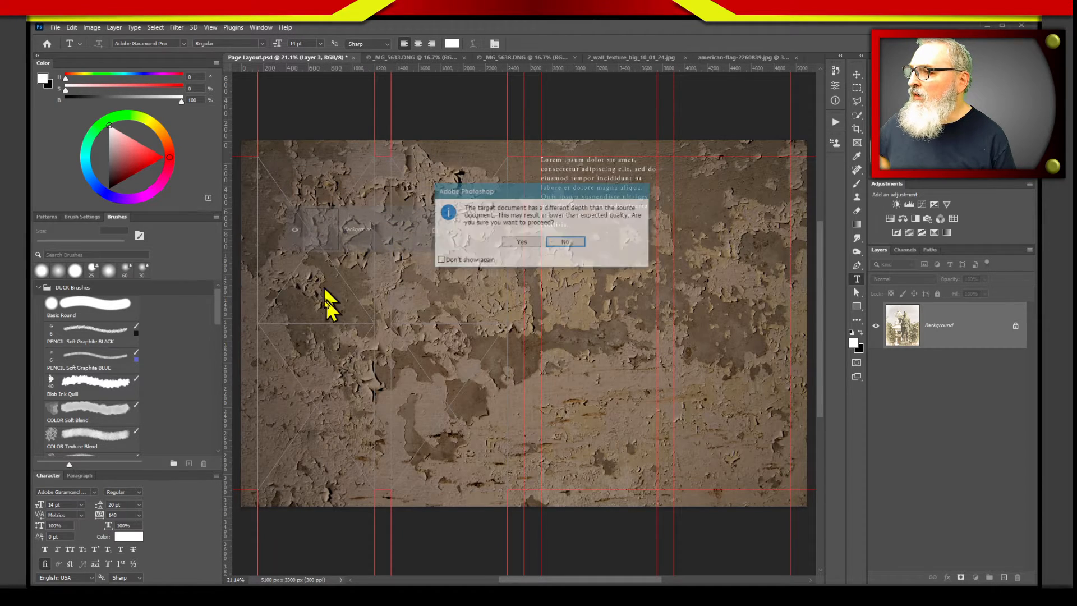
pyautogui.click(520, 241)
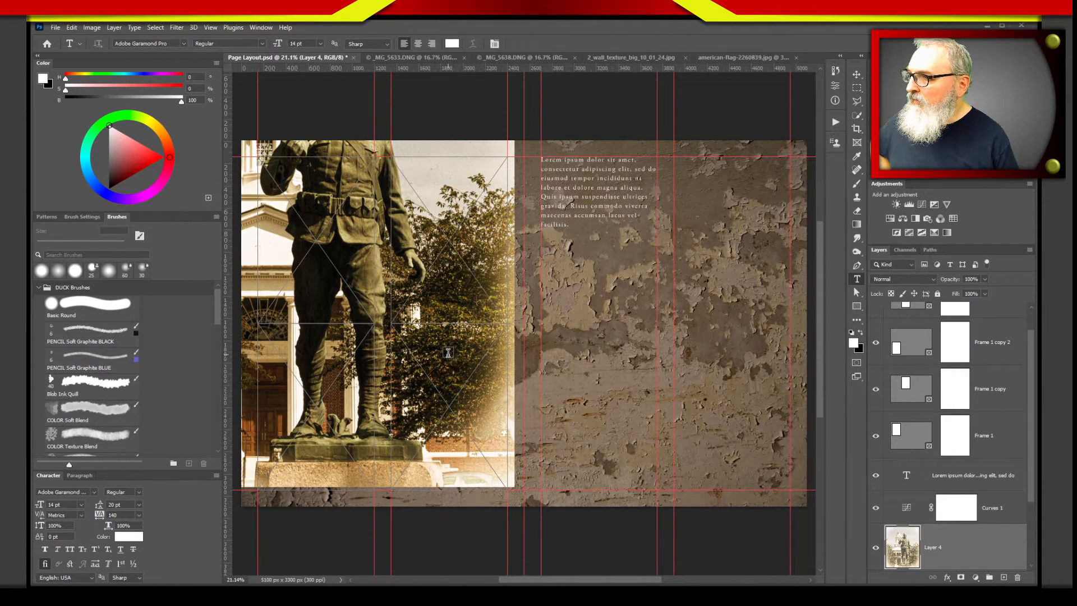
pyautogui.moveTo(909, 551); pyautogui.dragTo(953, 430)
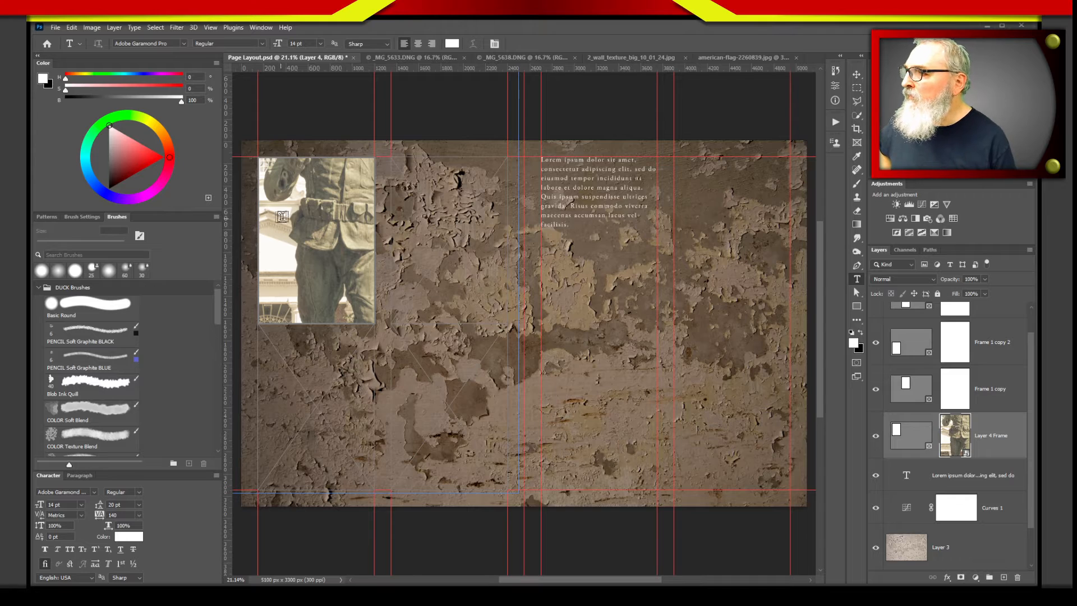
# Reposition the statue photo inside its frame to show the soldier's head and torso, and deselect the layer.
pyautogui.press('v')
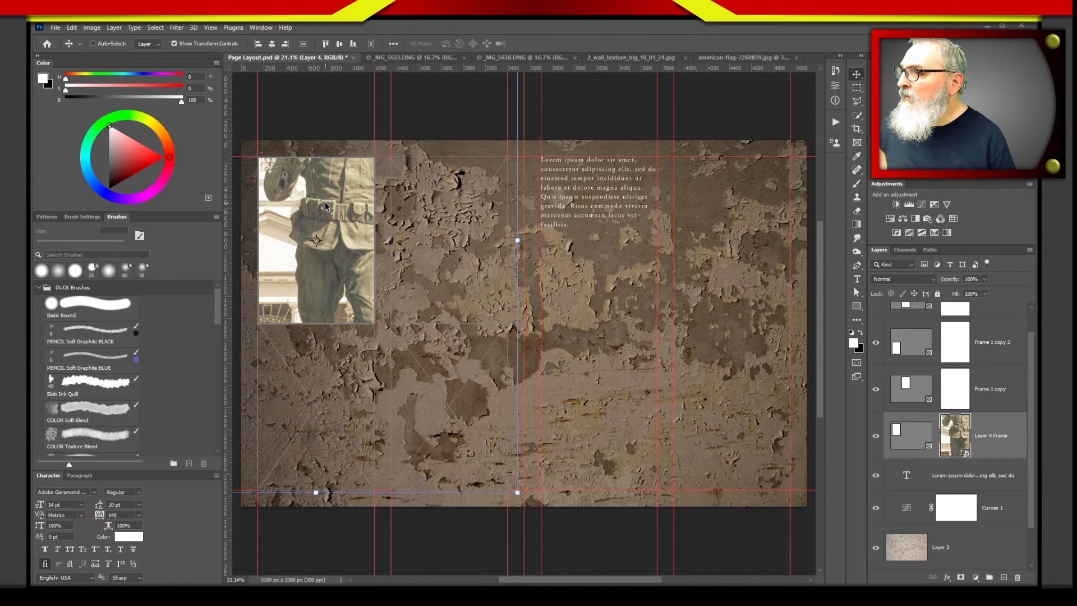
pyautogui.moveTo(326, 207); pyautogui.dragTo(293, 342)
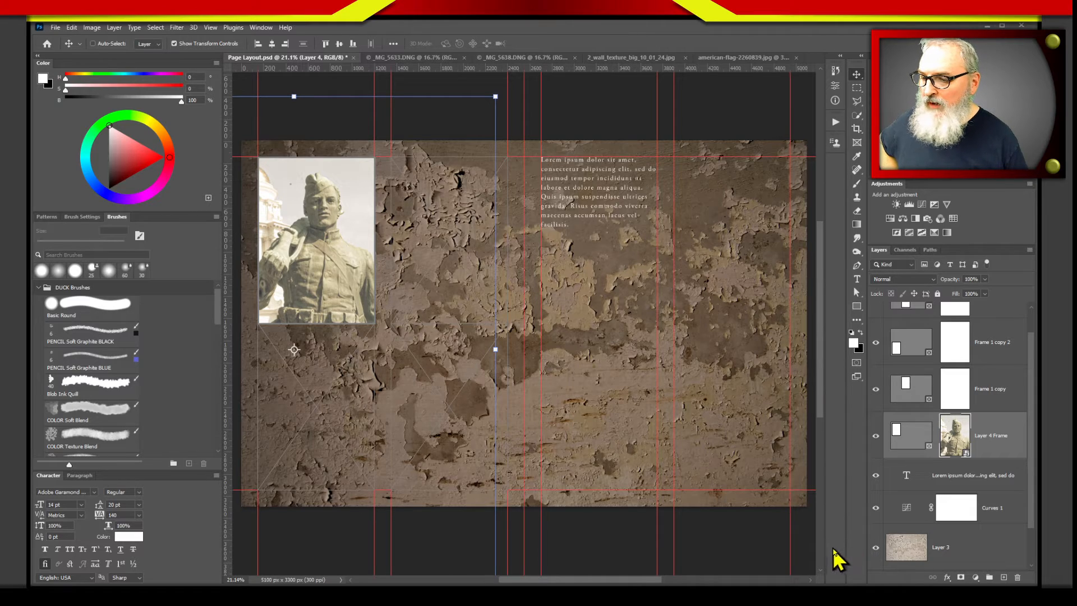
pyautogui.click(809, 547)
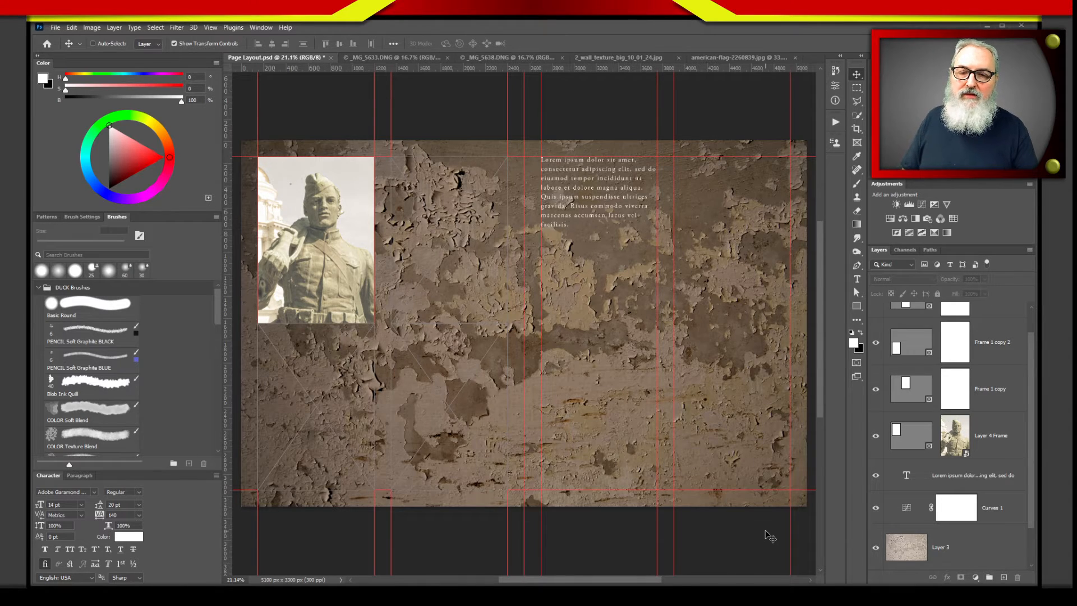
# Draw a white circle about 1551 px in diameter on the right page with the Ellipse tool, above the Layer 4 Frame layer.
pyautogui.click(947, 438)
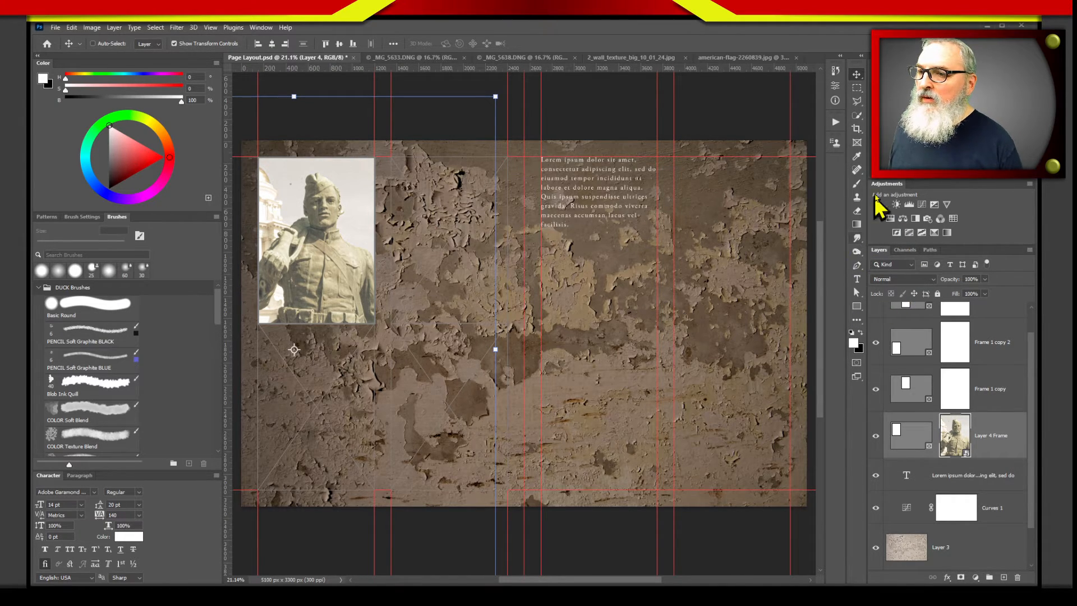
pyautogui.click(857, 306)
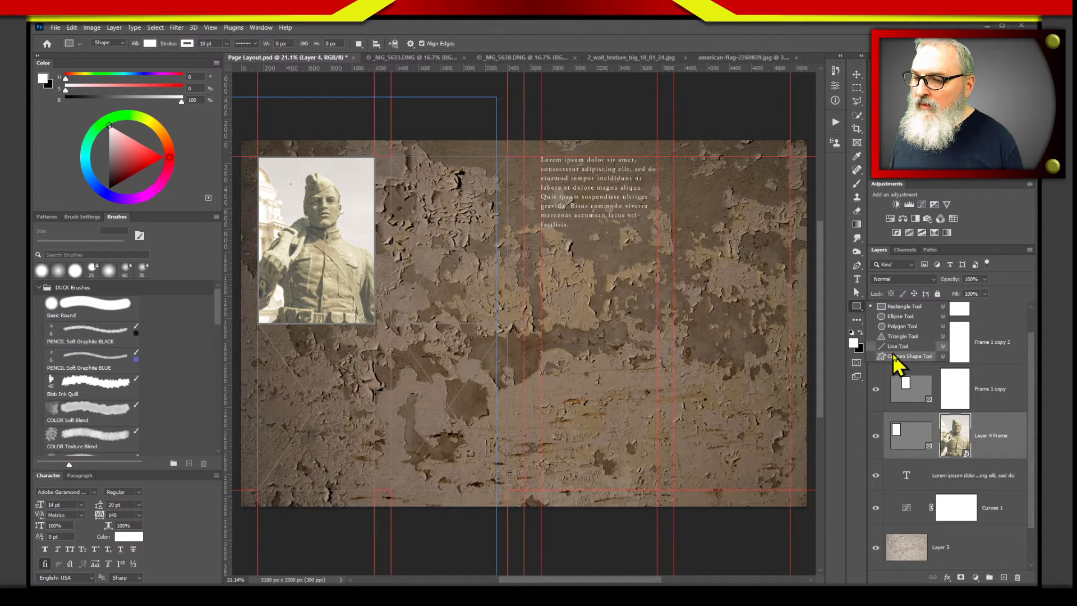
pyautogui.click(899, 316)
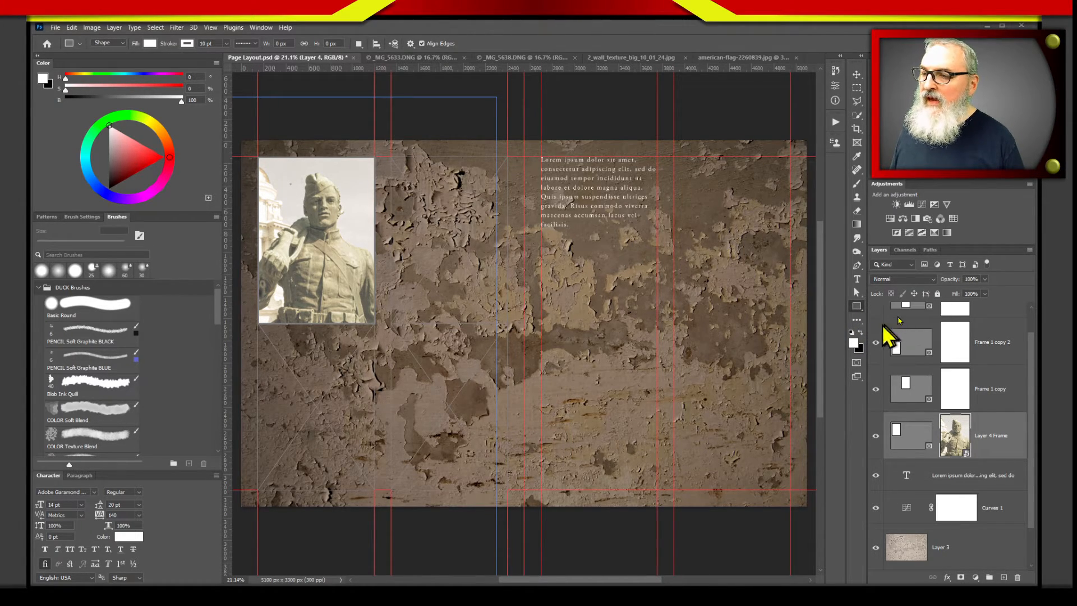
pyautogui.moveTo(573, 261); pyautogui.dragTo(792, 431)
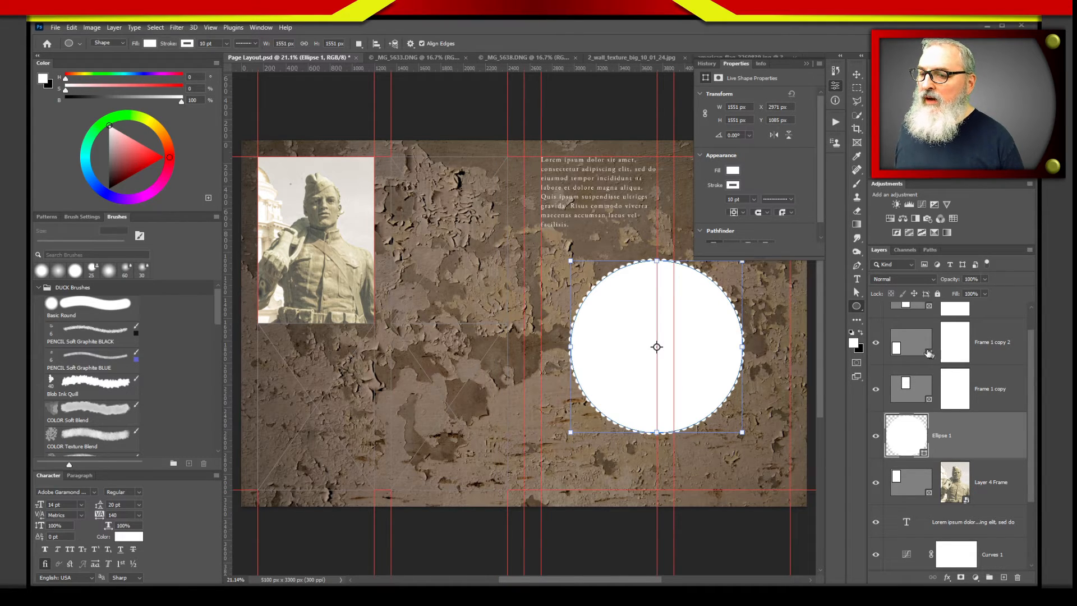
# Set the circle's stroke to a solid line with no color and move the circle to about X 3047 px, Y 1308 px.
pyautogui.click(778, 199)
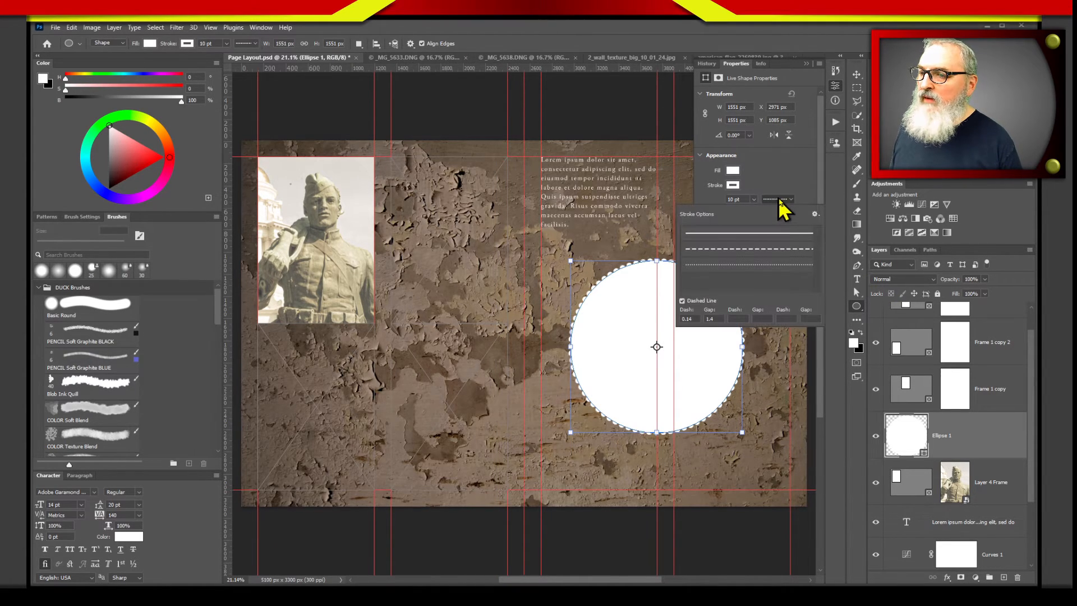
pyautogui.click(781, 232)
pyautogui.click(735, 186)
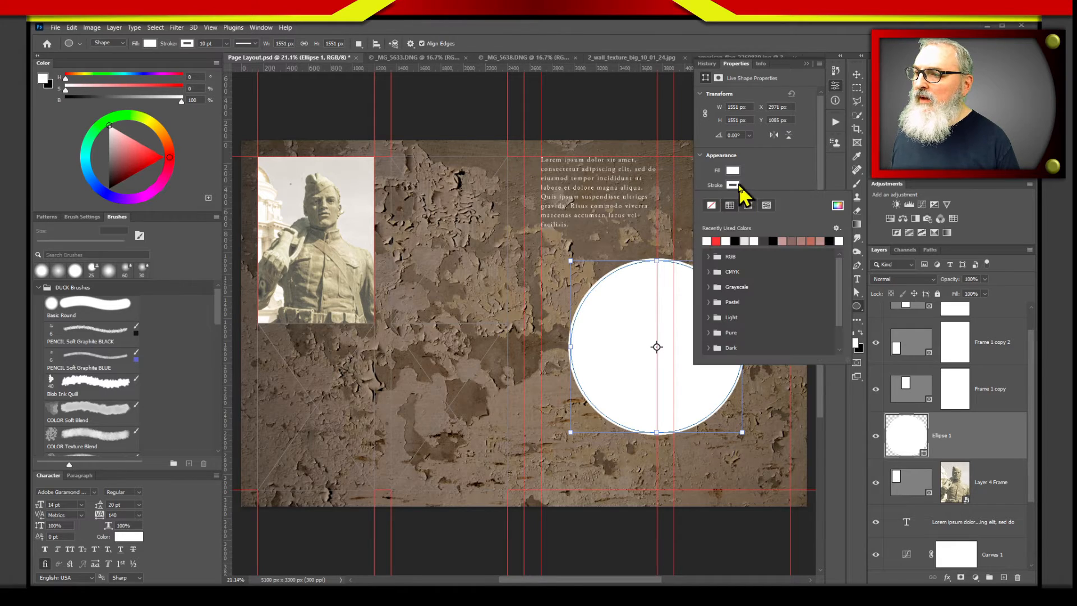
pyautogui.click(711, 205)
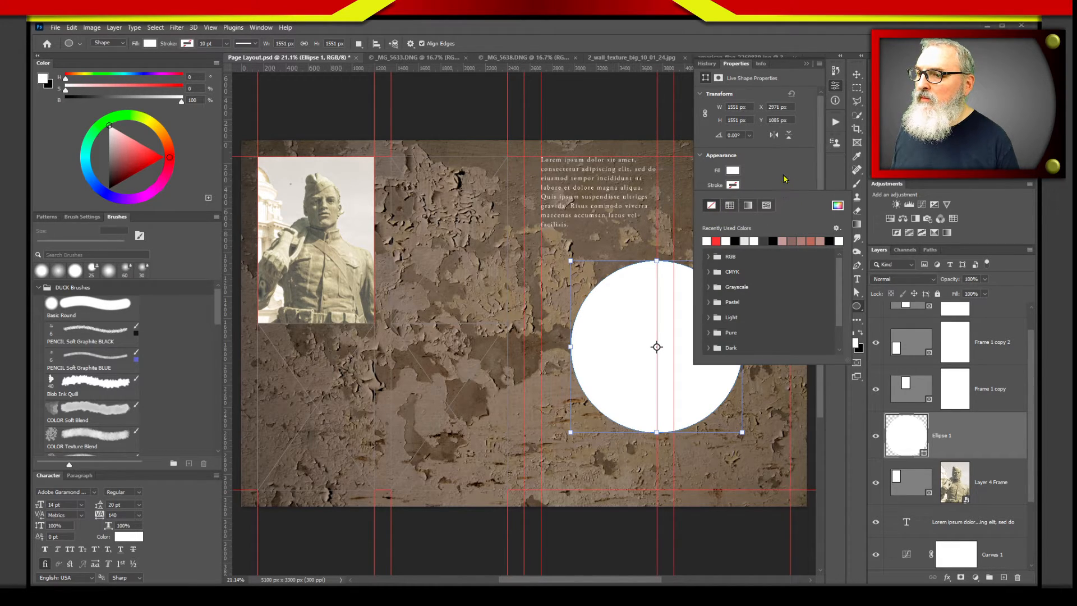
pyautogui.click(784, 178)
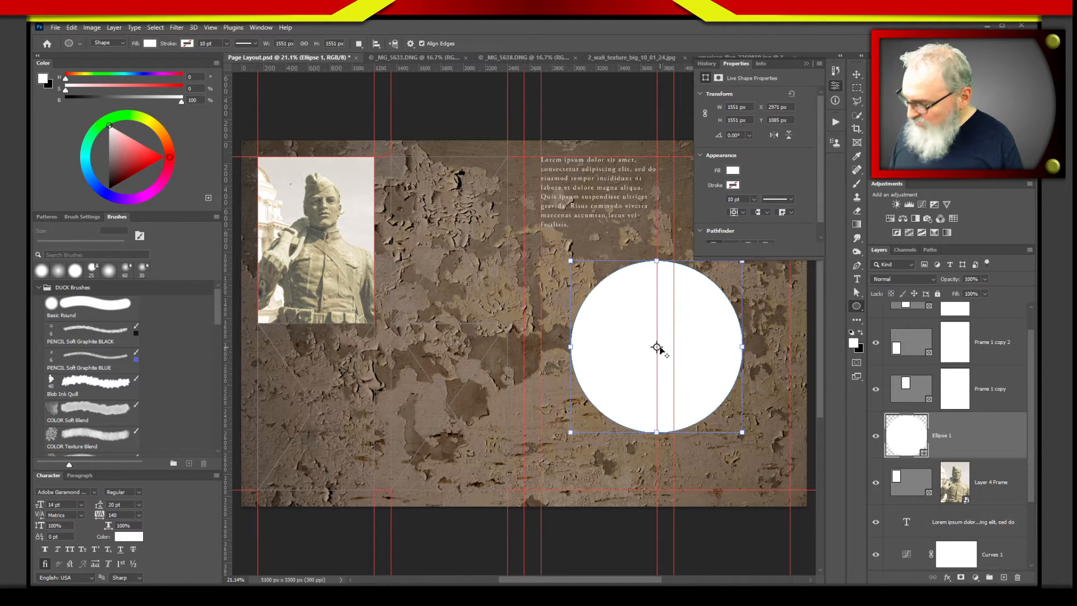
pyautogui.press('v')
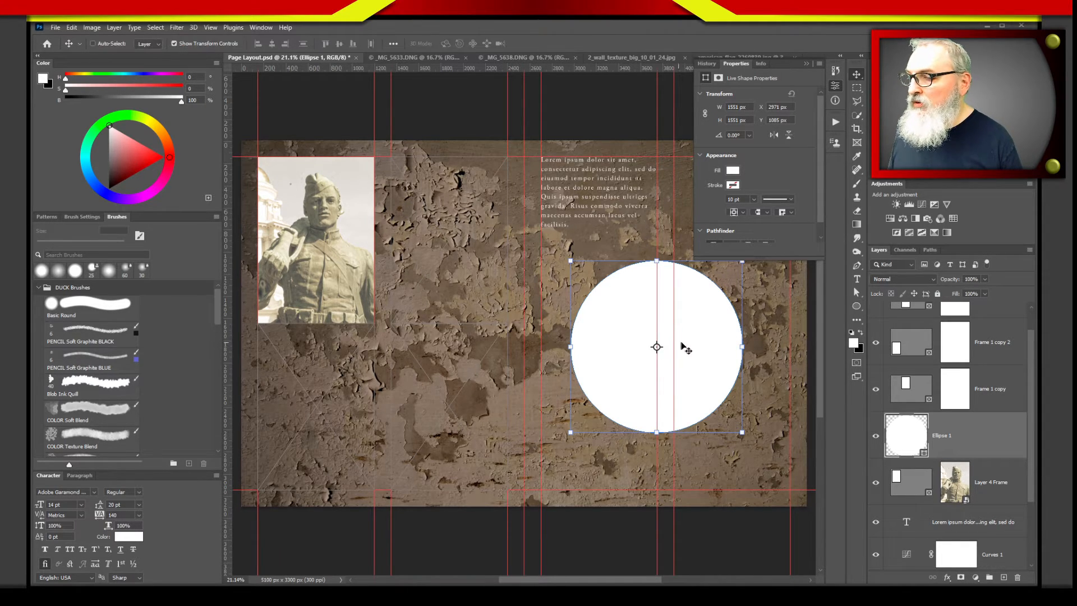
pyautogui.moveTo(703, 346); pyautogui.dragTo(709, 370)
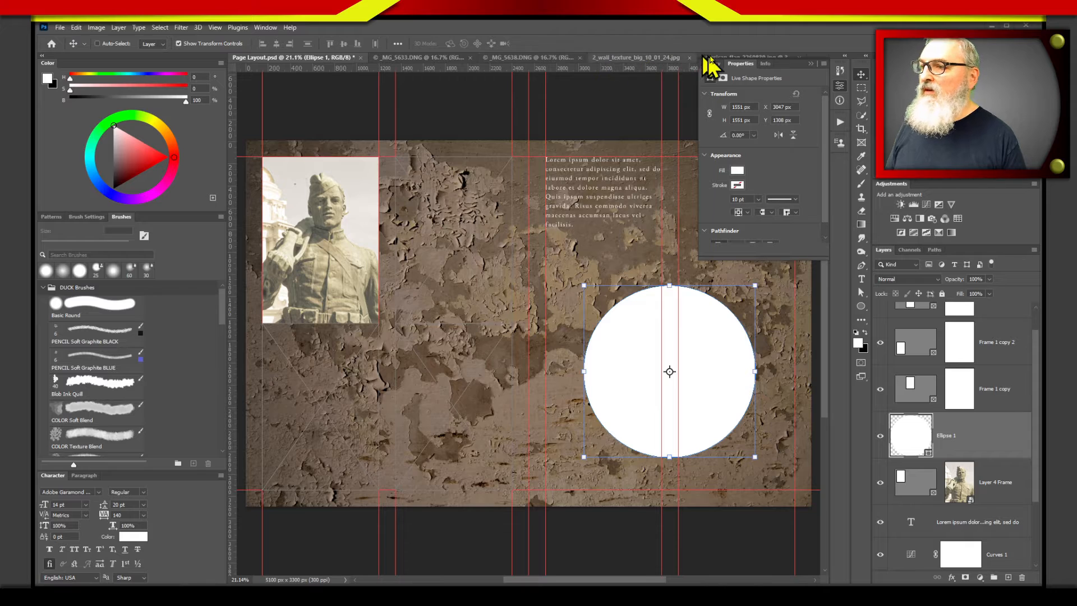
# Copy the American flag image into the page layout over the circle and clip it to the Ellipse 1 layer.
pyautogui.click(777, 57)
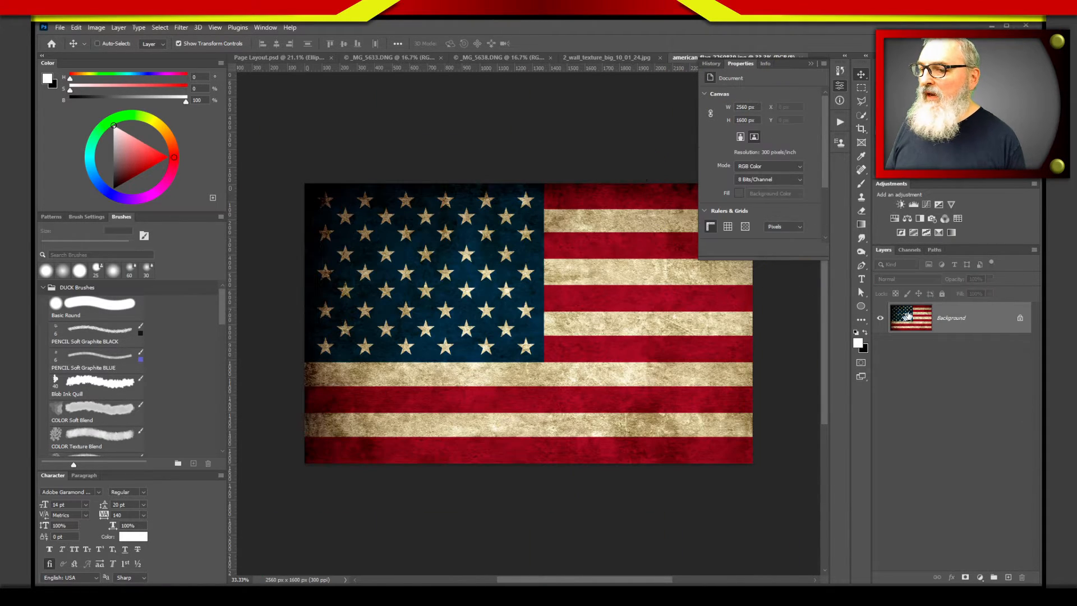
pyautogui.moveTo(903, 317); pyautogui.dragTo(656, 389)
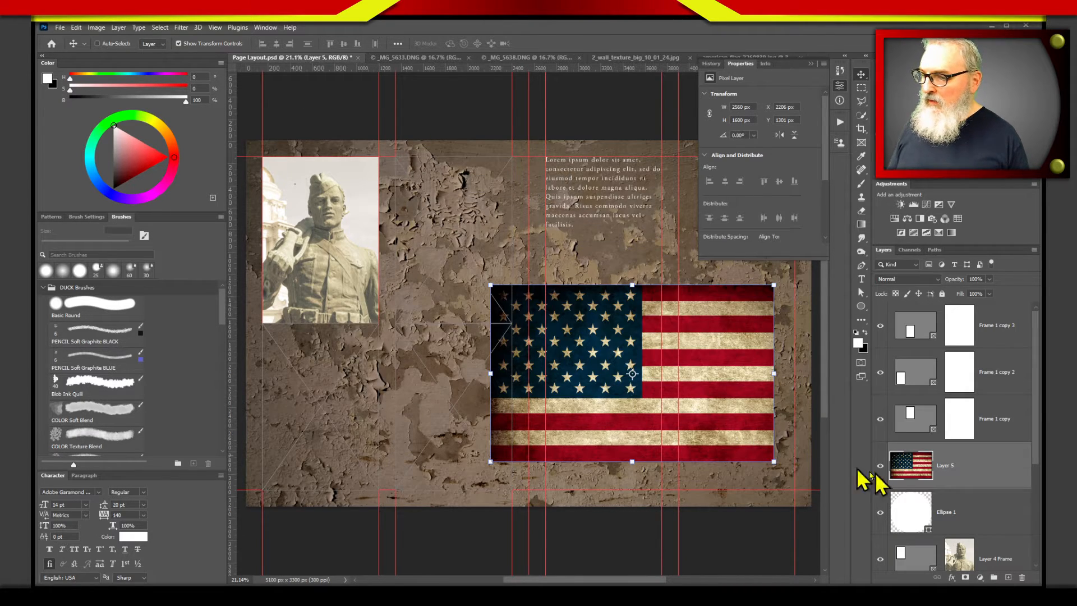
pyautogui.press('alt')
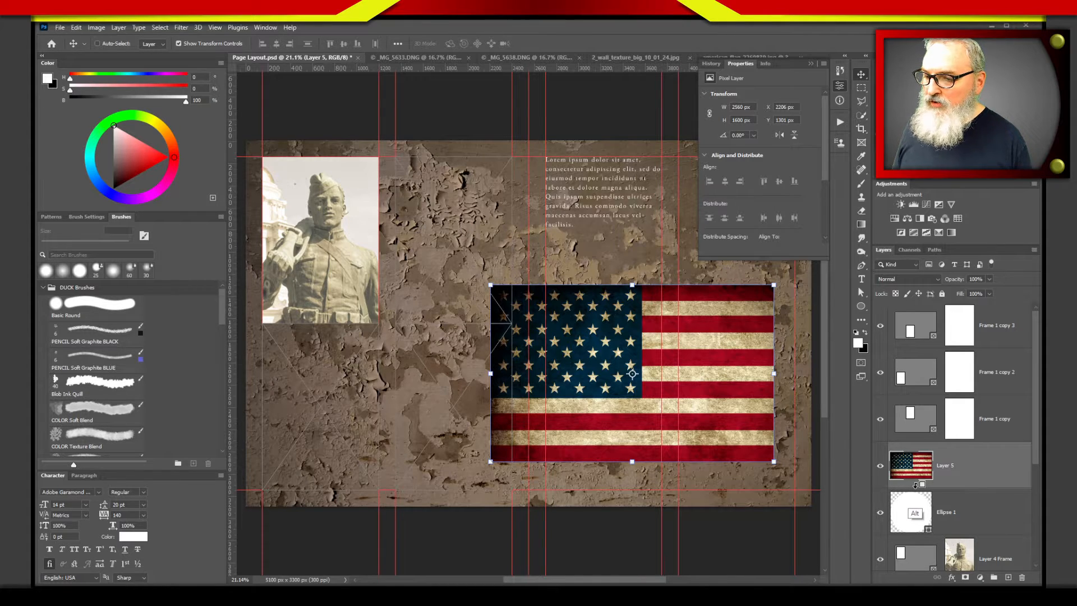
pyautogui.keyDown('alt'); pyautogui.click(915, 483); pyautogui.keyUp('alt')
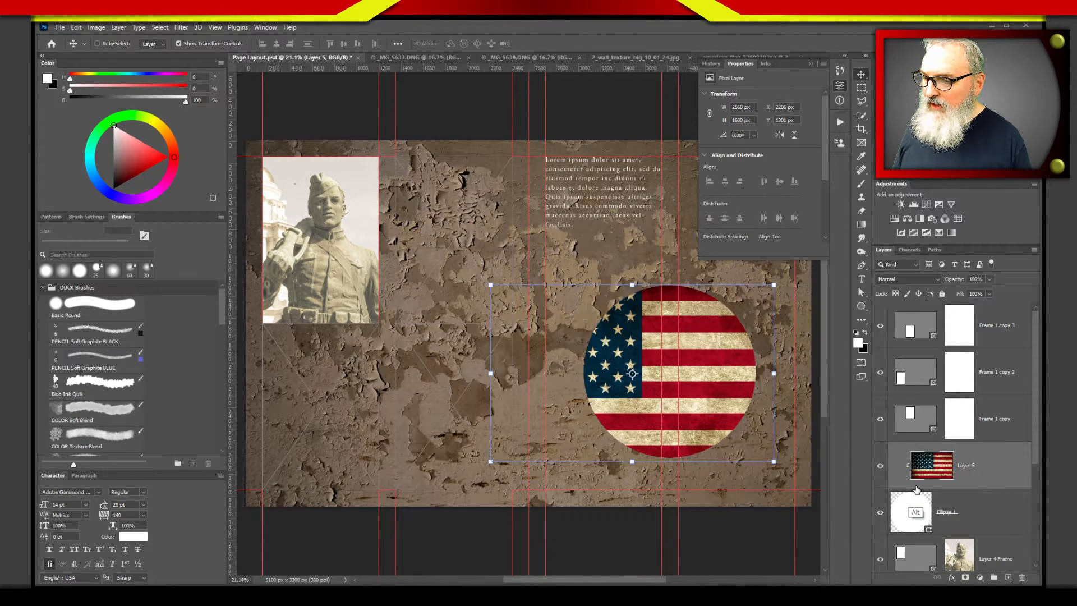
# Reposition the flag image inside the circle to about X 2486 px, Y 1308 px, and deselect the layer.
pyautogui.moveTo(632, 374); pyautogui.dragTo(622, 404)
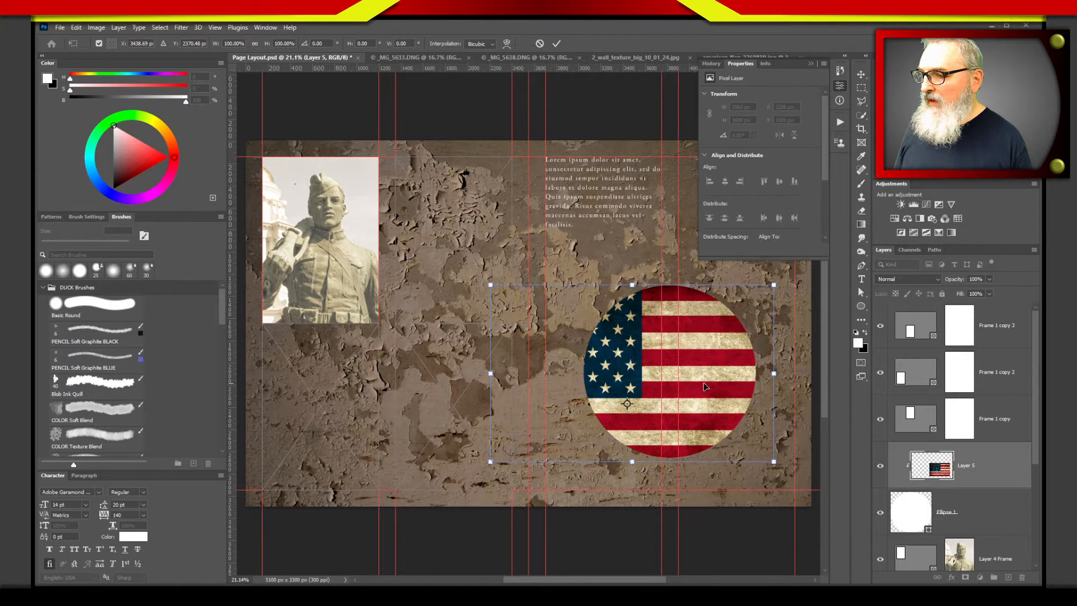
pyautogui.moveTo(692, 361); pyautogui.dragTo(730, 367)
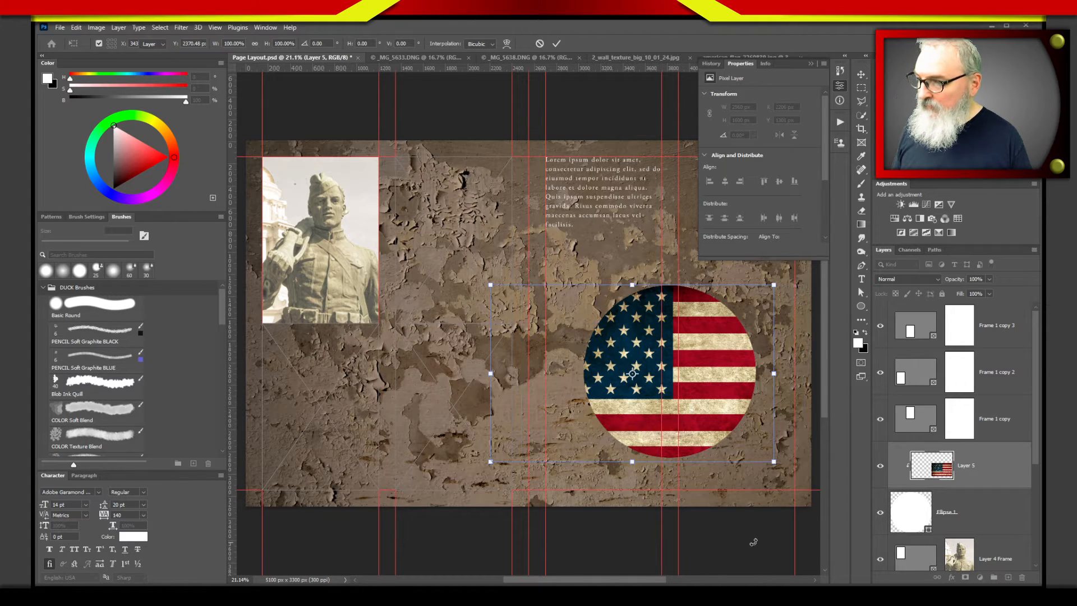
pyautogui.press('Return')
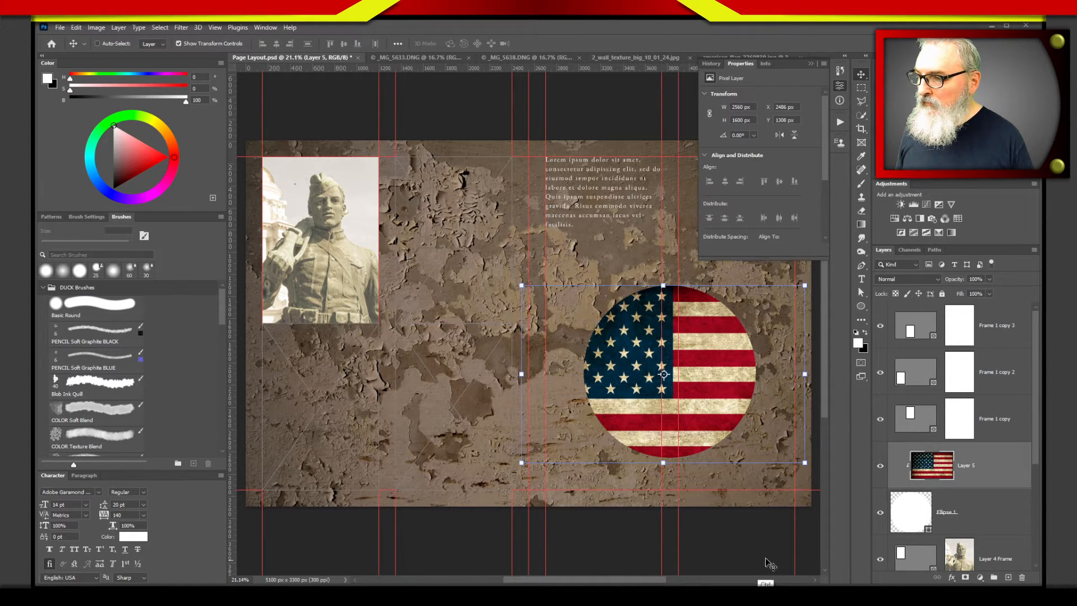
pyautogui.click(769, 558)
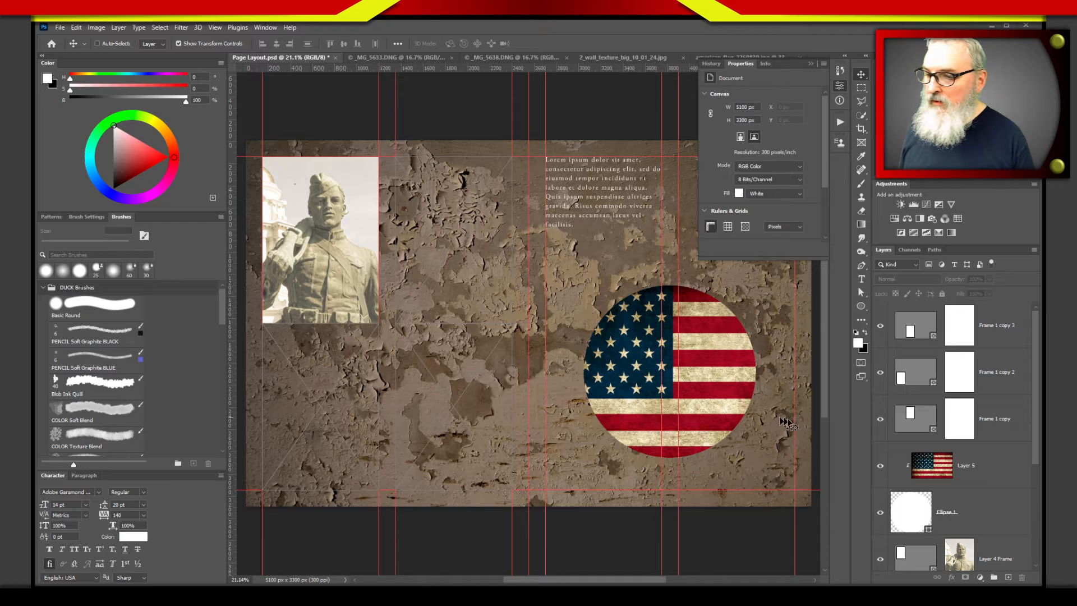
# Add a Drop Shadow layer style to the Ellipse 1 layer.
pyautogui.click(978, 507)
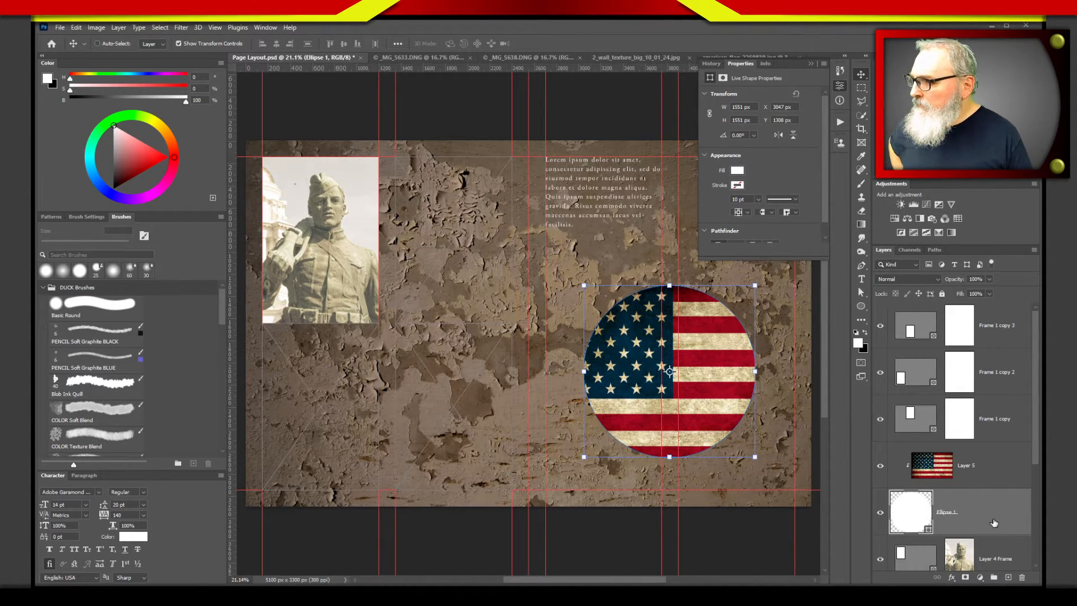
pyautogui.doubleClick(988, 522)
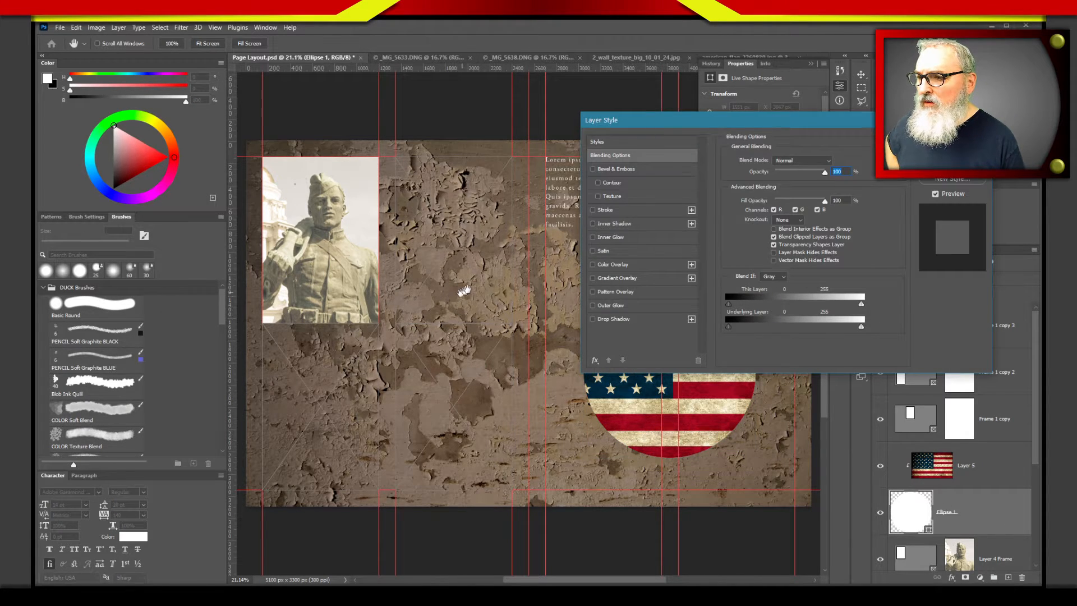
pyautogui.moveTo(849, 124); pyautogui.dragTo(870, 63)
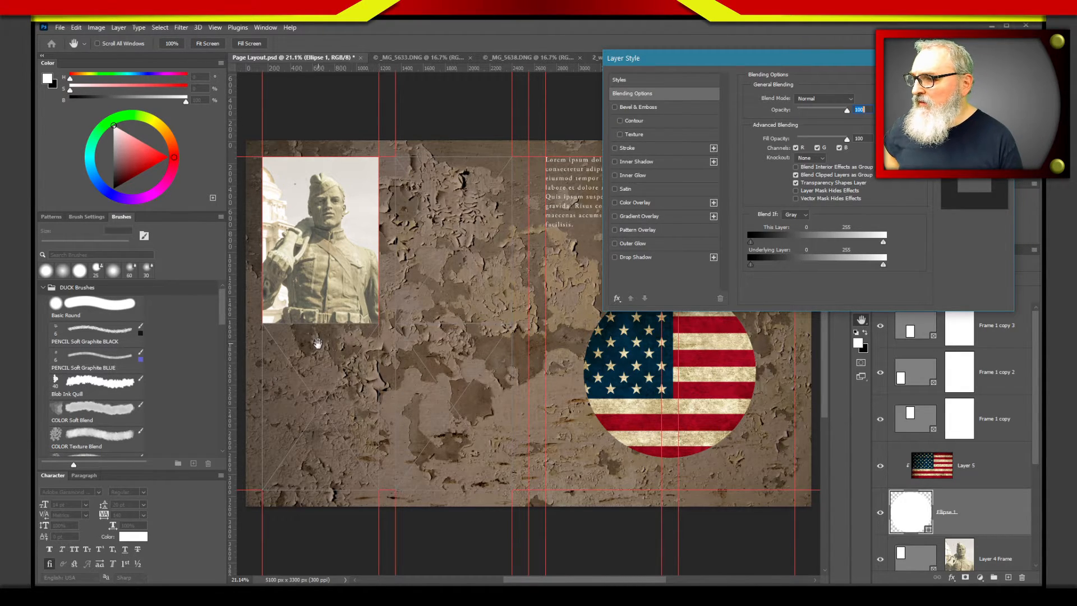
pyautogui.moveTo(318, 352); pyautogui.dragTo(312, 368)
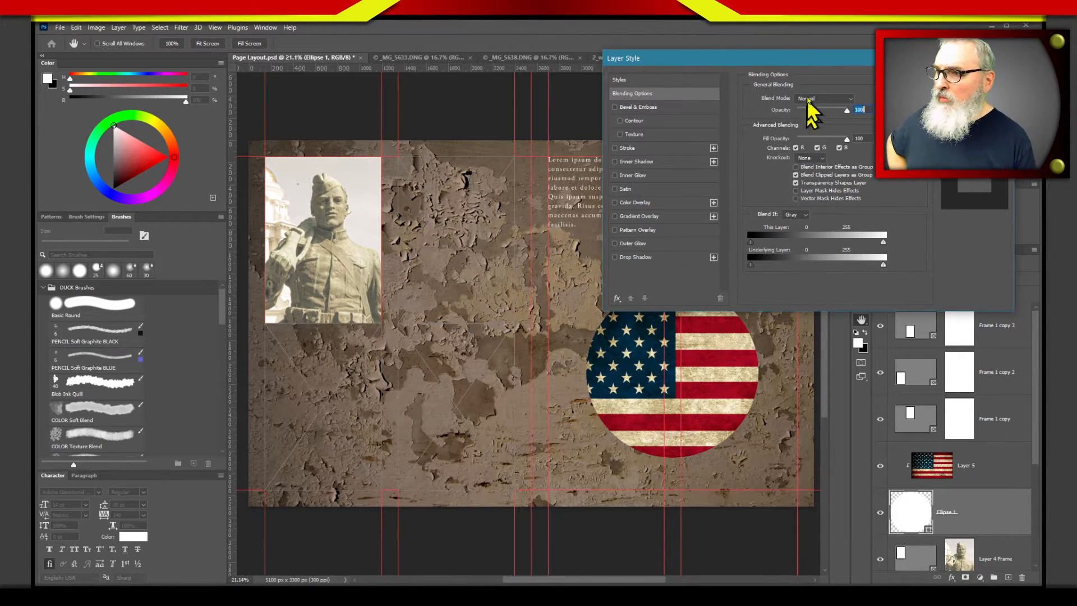
pyautogui.moveTo(858, 56); pyautogui.dragTo(410, 79)
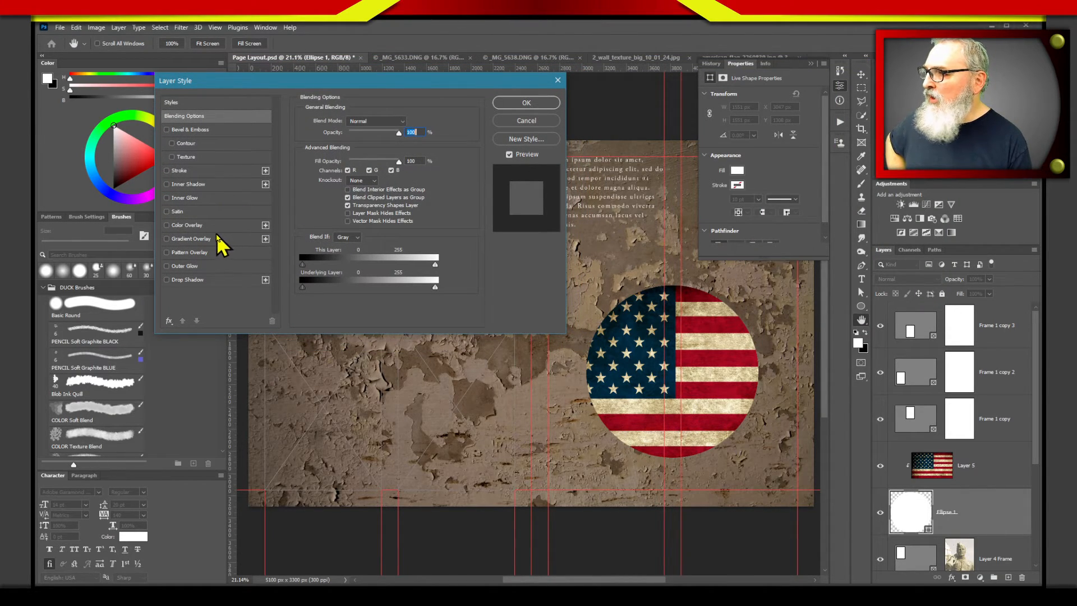
pyautogui.click(197, 279)
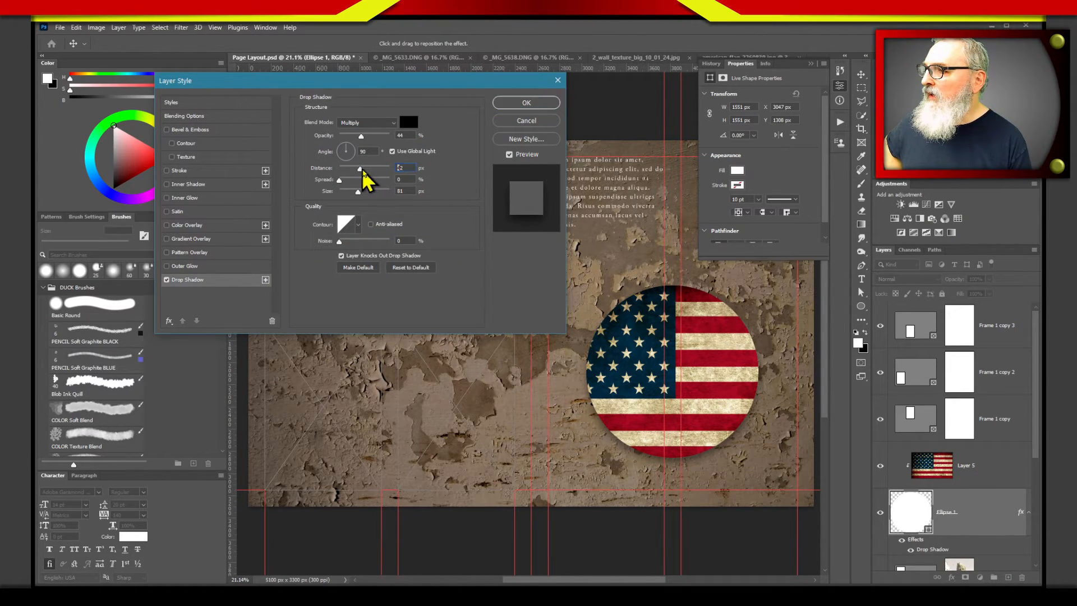
# Set the circle's drop shadow to distance 85 px, spread 32%, size 65 px, opacity about 65% and angle about 128°, and deselect the layer.
pyautogui.moveTo(360, 169); pyautogui.dragTo(354, 191)
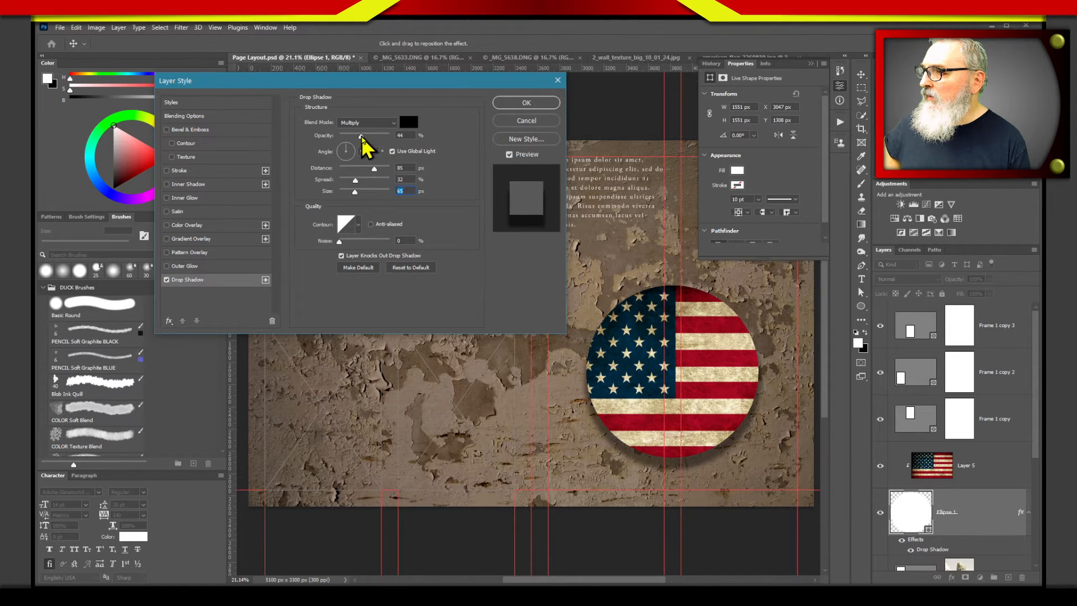
pyautogui.moveTo(361, 136); pyautogui.dragTo(343, 162)
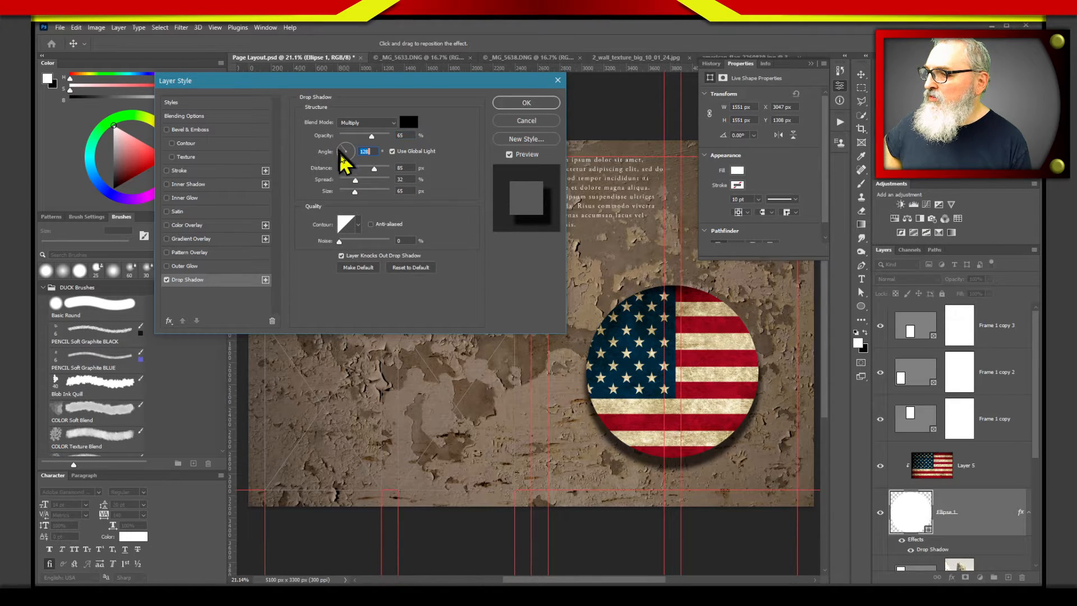
pyautogui.click(507, 105)
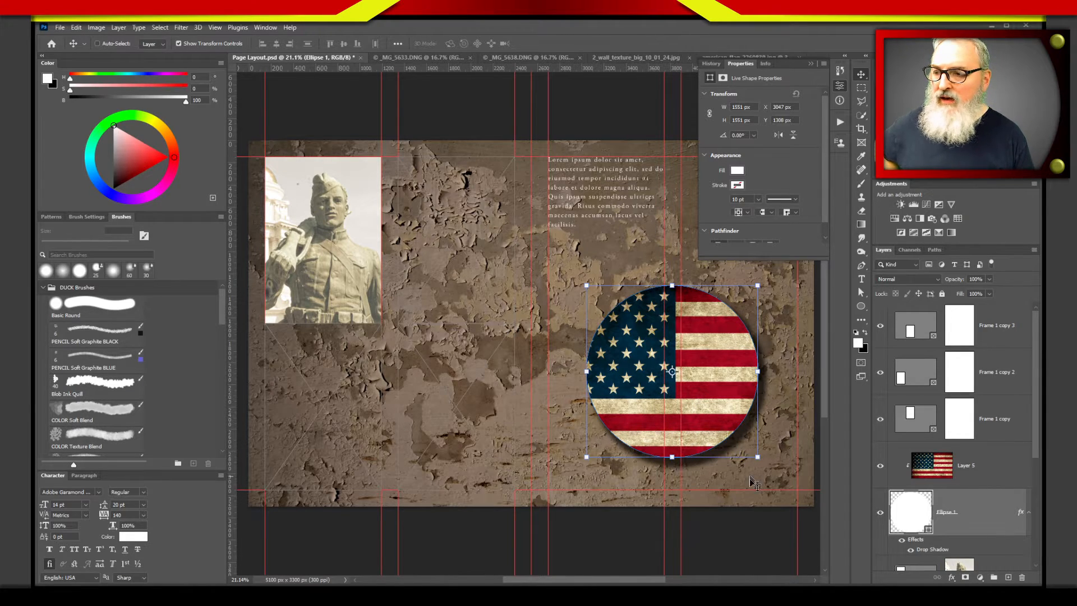
pyautogui.click(745, 541)
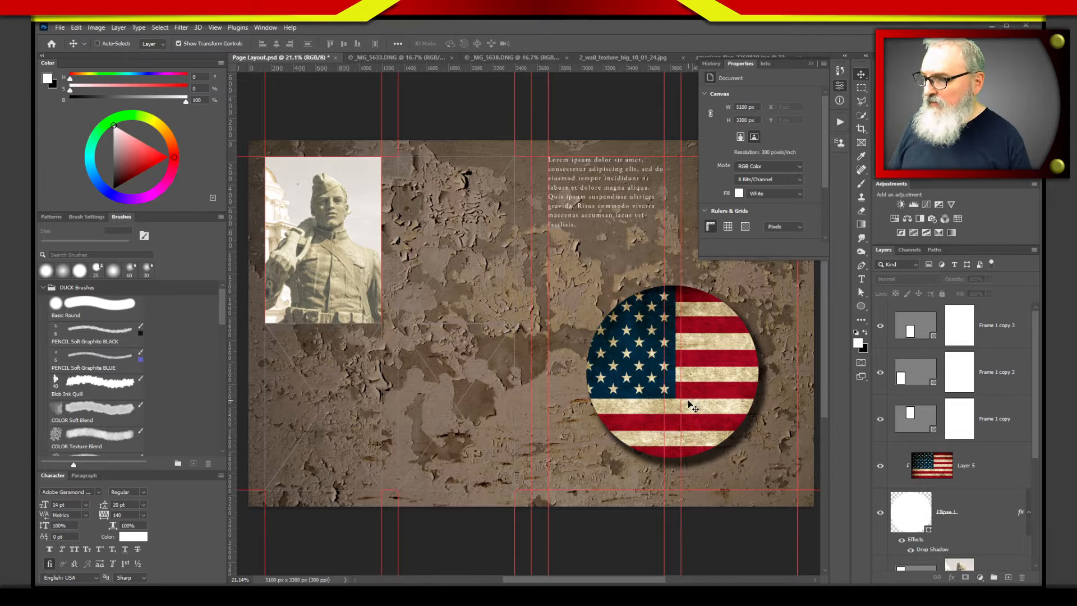
# Add a three-line white text layer reading "gREAT aMERICAN vALUES" beside the flag circle.
pyautogui.press('t')
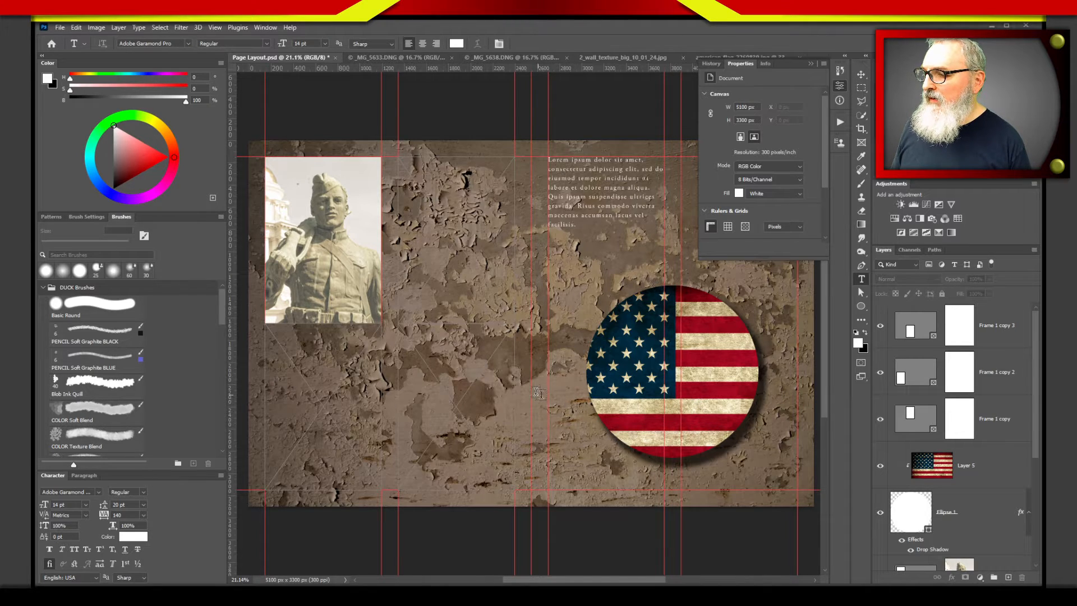
pyautogui.click(562, 359)
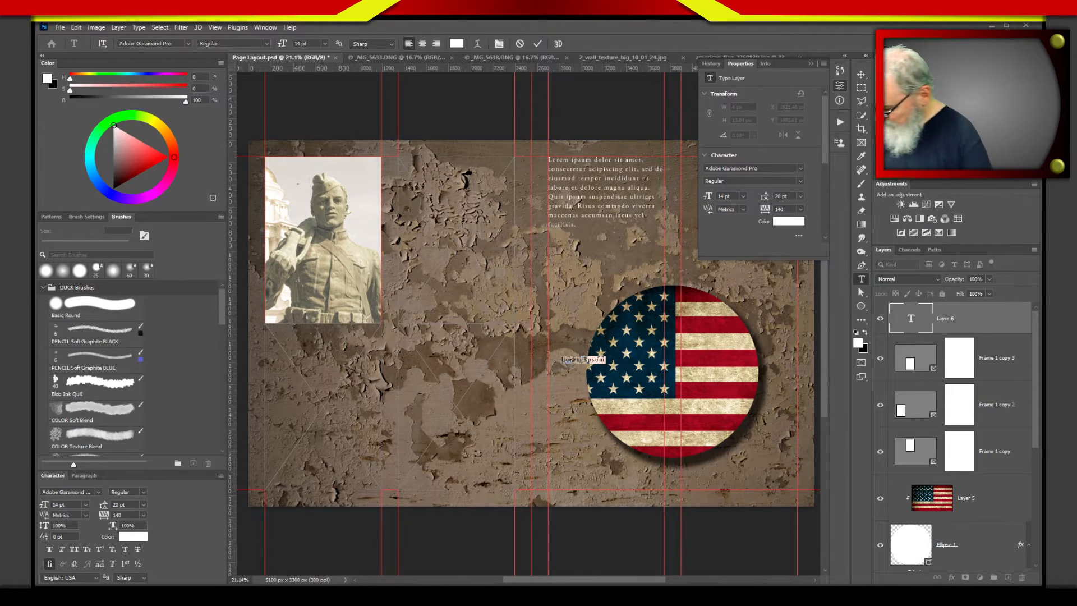
pyautogui.write('REAT')
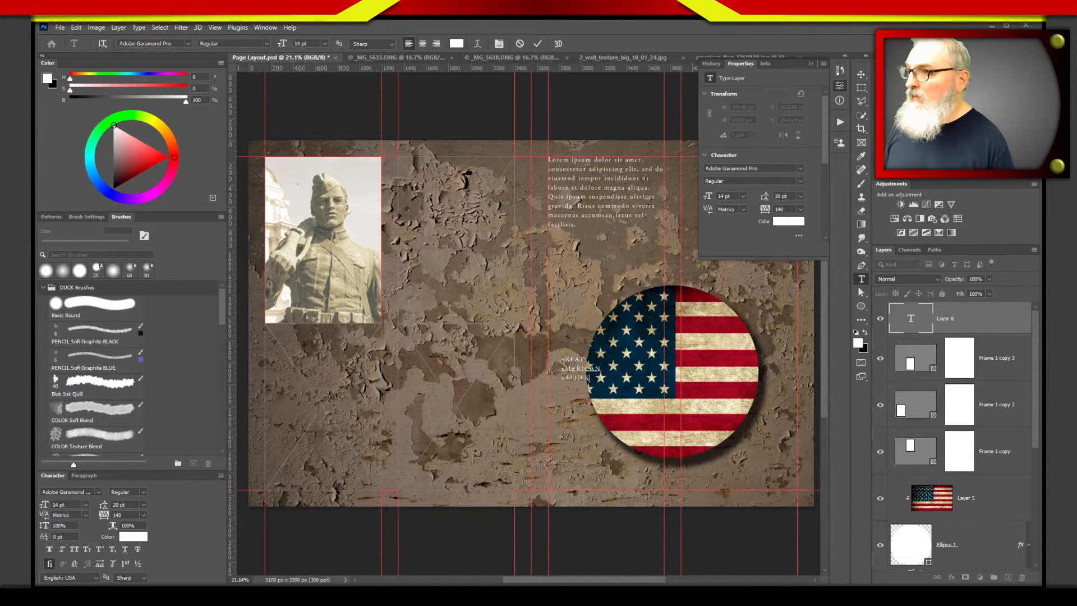
pyautogui.click(537, 43)
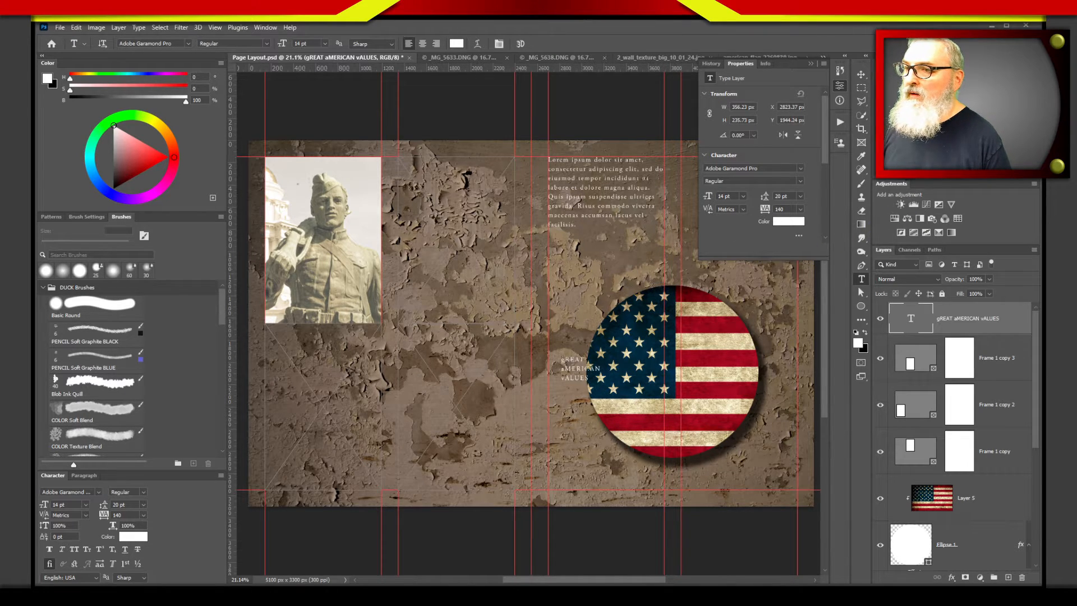
# Scale the title text to about 441% and place it over the lower part of the flag circle.
pyautogui.click(861, 75)
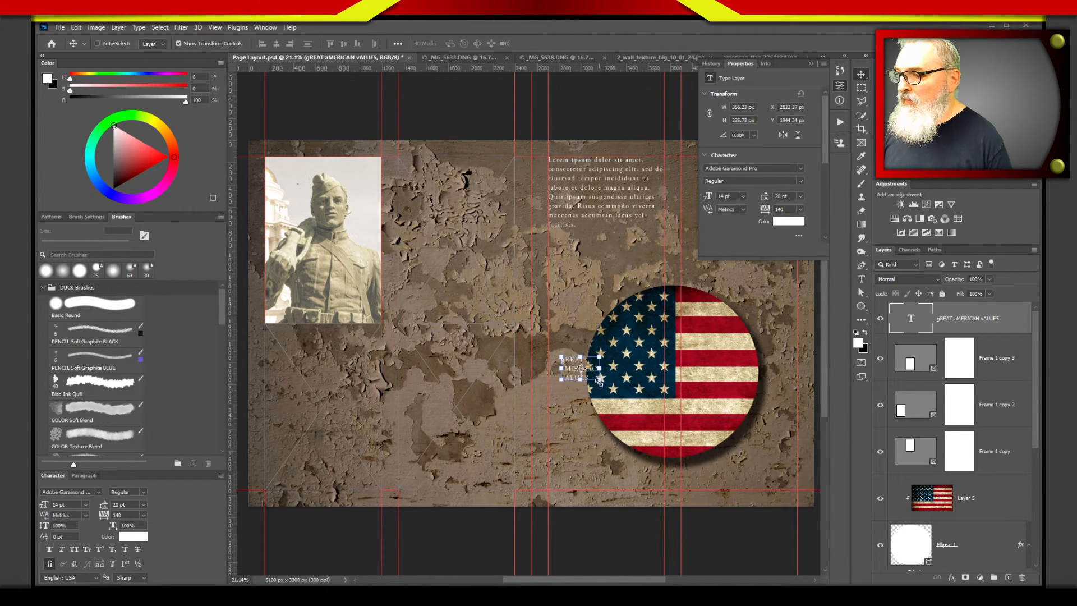
pyautogui.hotkey('ctrl', 't')
pyautogui.moveTo(601, 380); pyautogui.dragTo(735, 471)
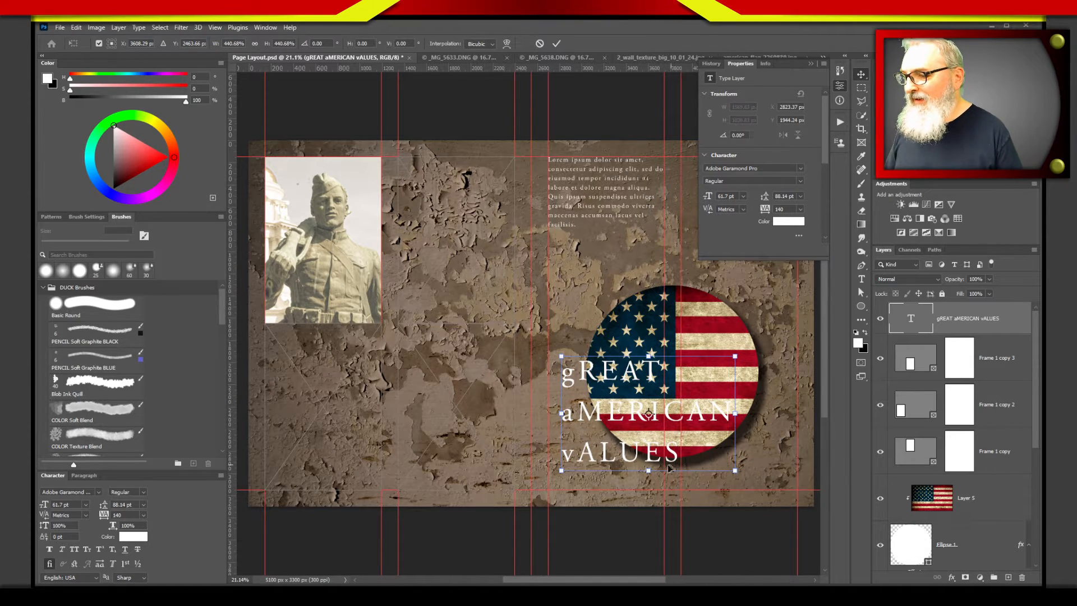
pyautogui.moveTo(647, 463)
pyautogui.mouseDown()
pyautogui.moveTo(645, 425)
pyautogui.moveTo(643, 440)
pyautogui.moveTo(655, 443)
pyautogui.mouseUp()
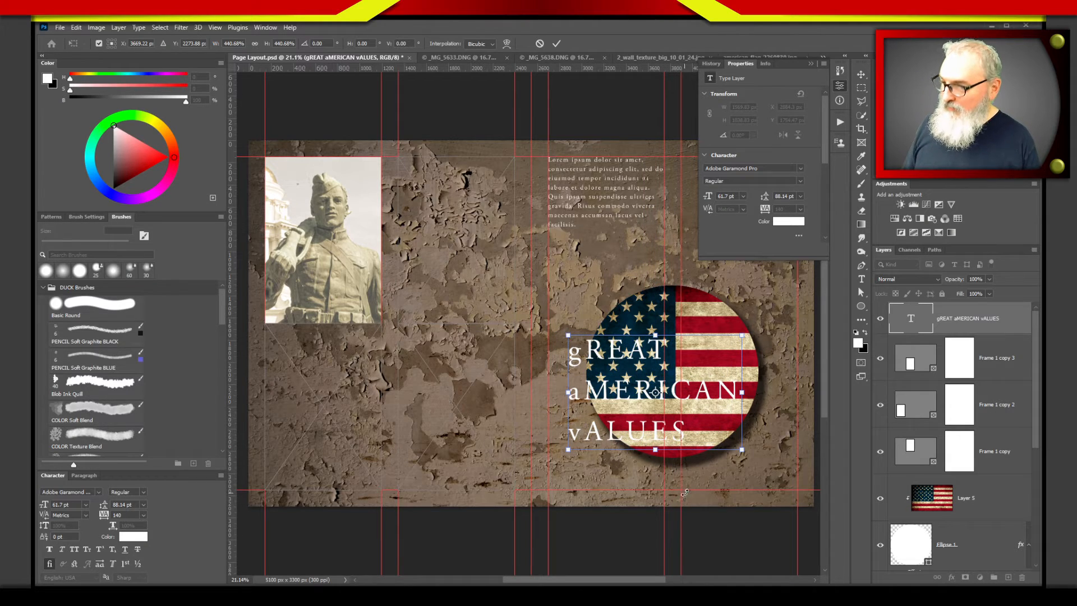
pyautogui.press('Return')
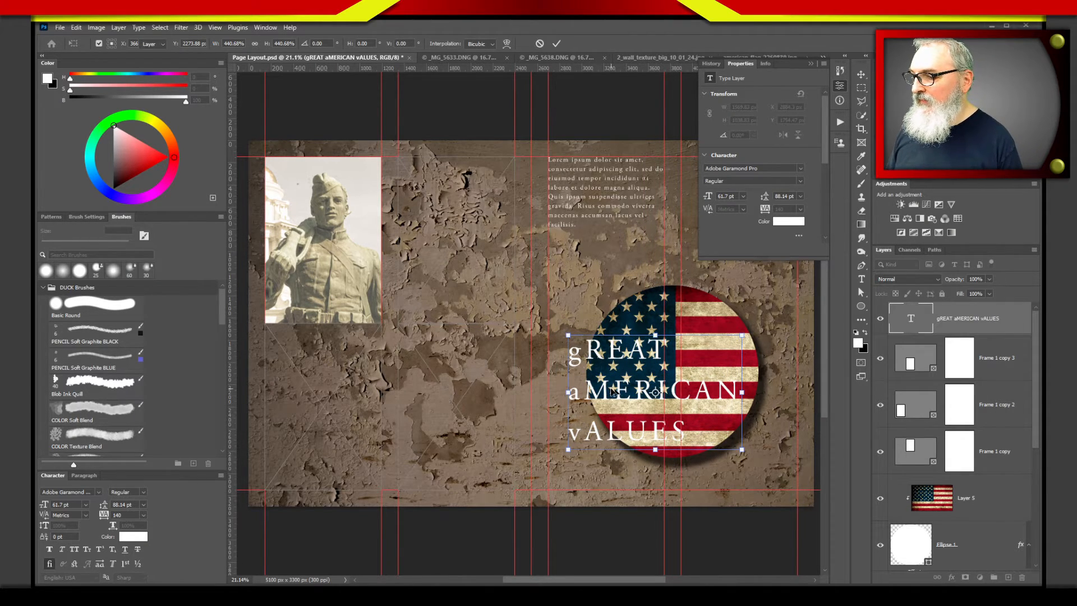
# Retype the title as "Great", "American" and "Values" on three separate lines.
pyautogui.doubleClick(613, 399)
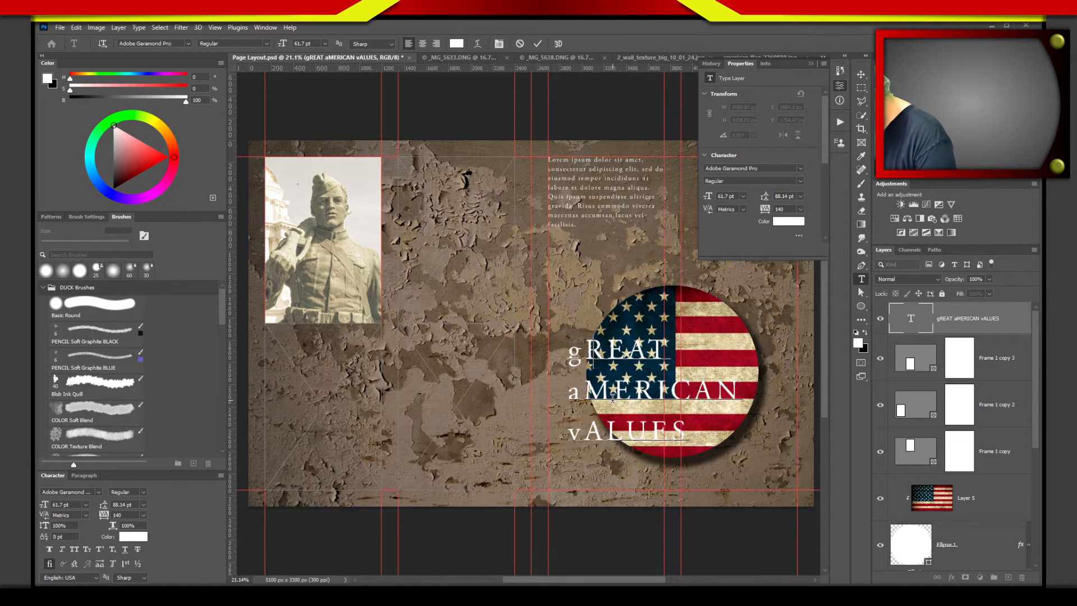
pyautogui.write('Great')
pyautogui.press('Return')
pyautogui.write('American')
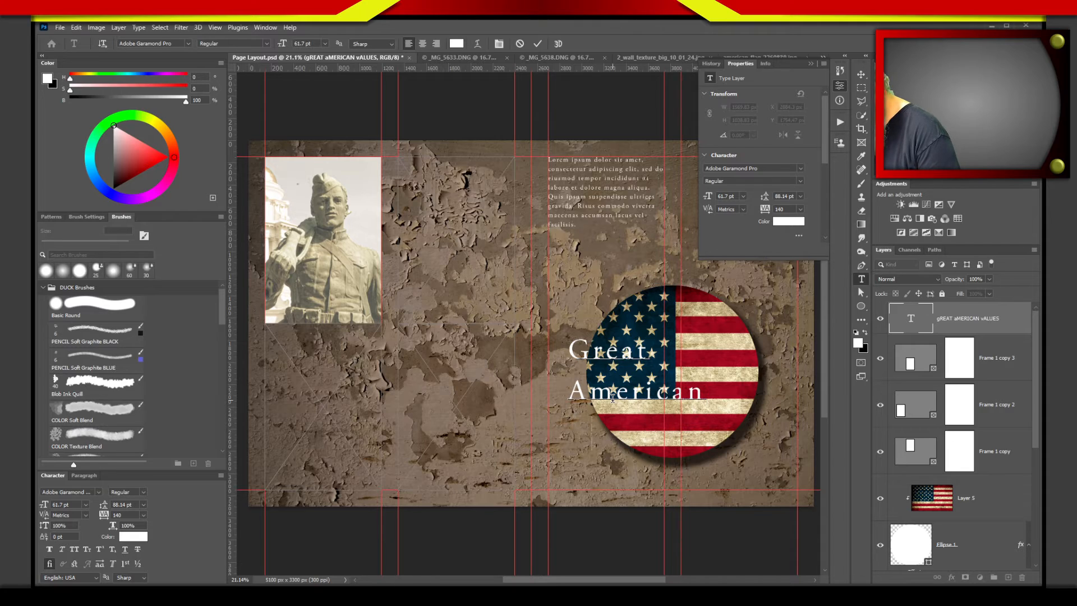
pyautogui.press('Return')
pyautogui.write('Values')
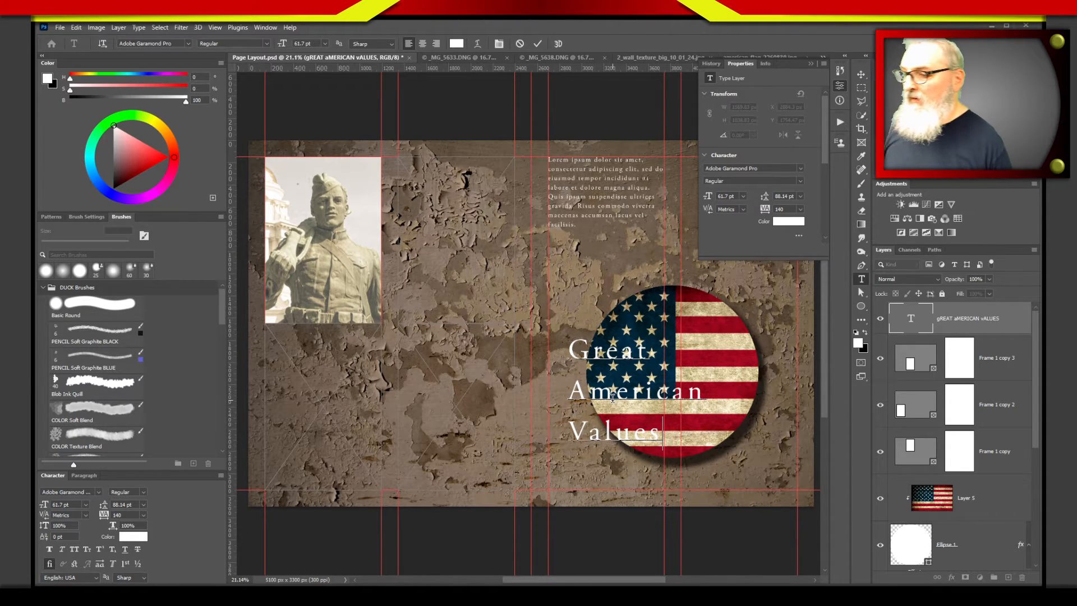
pyautogui.click(538, 43)
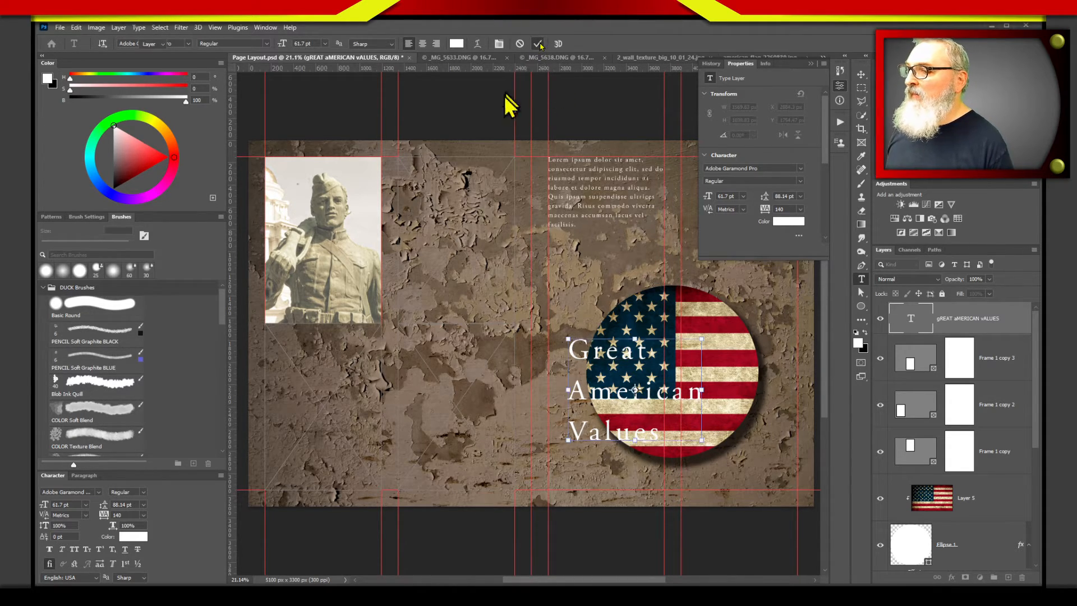
pyautogui.press('v')
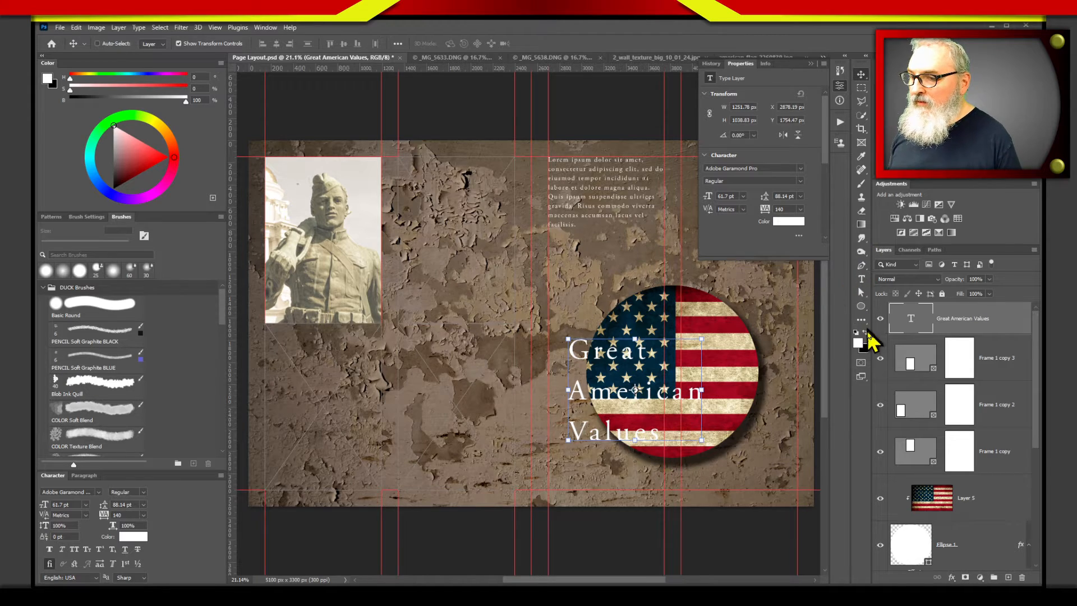
# Change the Great American Values text color to bright yellow.
pyautogui.click(788, 221)
pyautogui.click(794, 195)
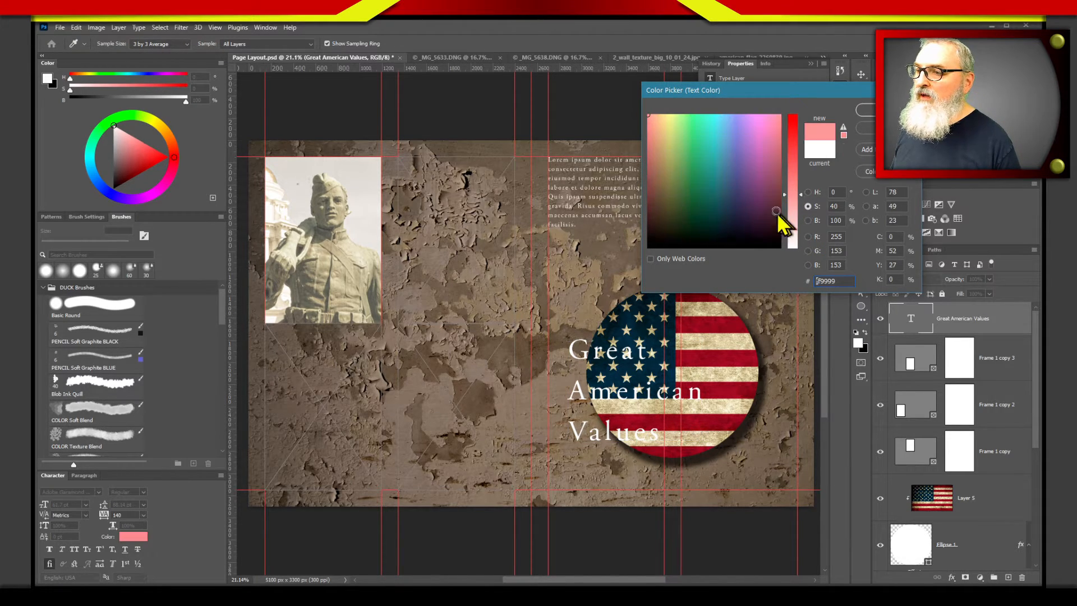
pyautogui.click(700, 170)
pyautogui.moveTo(673, 144); pyautogui.dragTo(669, 121)
pyautogui.moveTo(793, 194); pyautogui.dragTo(793, 136)
pyautogui.press('Return')
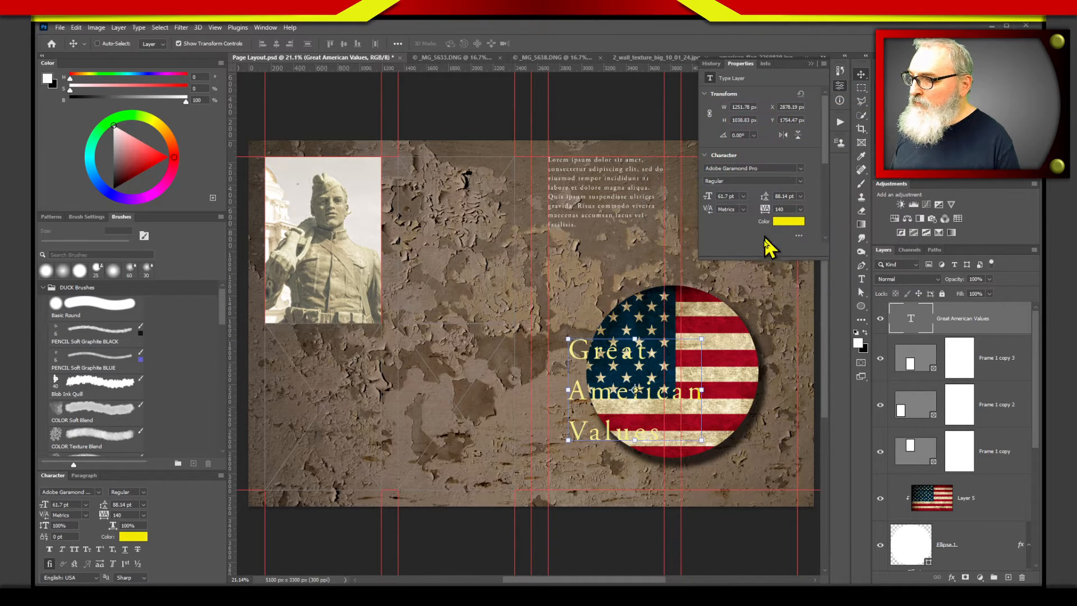
# Give the Great American Values text a drop shadow with 36 px distance and move it to about X 2713 px, Y 1270 px.
pyautogui.doubleClick(1016, 332)
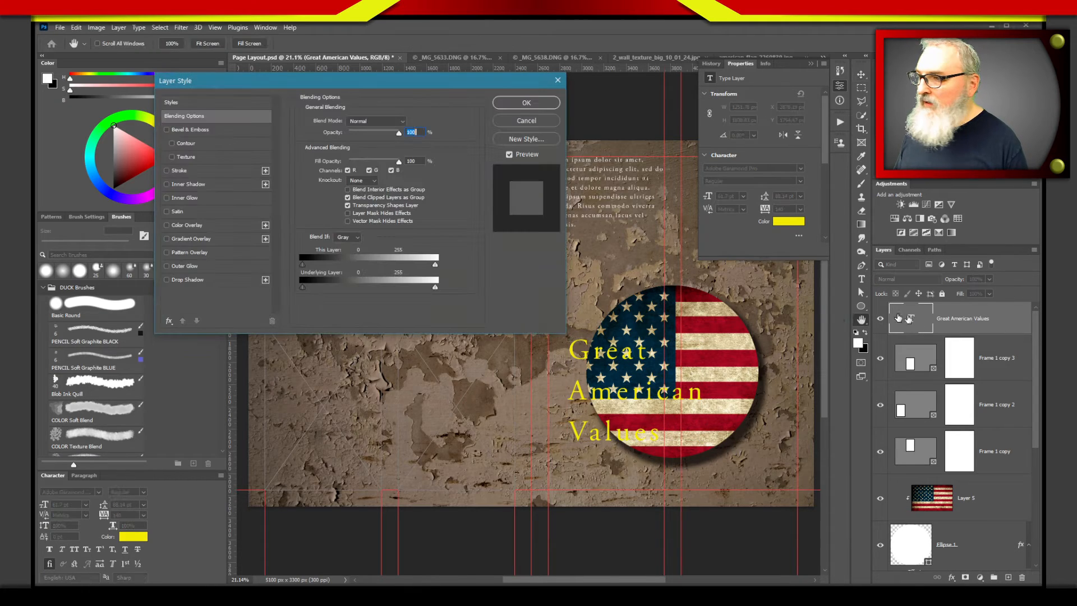
pyautogui.click(166, 280)
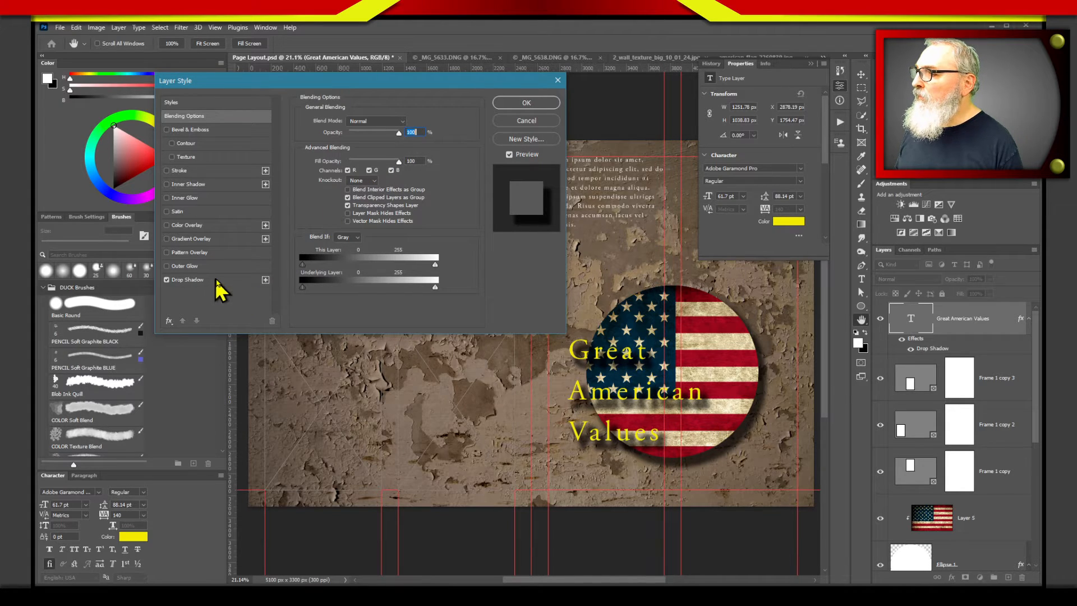
pyautogui.click(191, 280)
pyautogui.moveTo(363, 171); pyautogui.dragTo(358, 170)
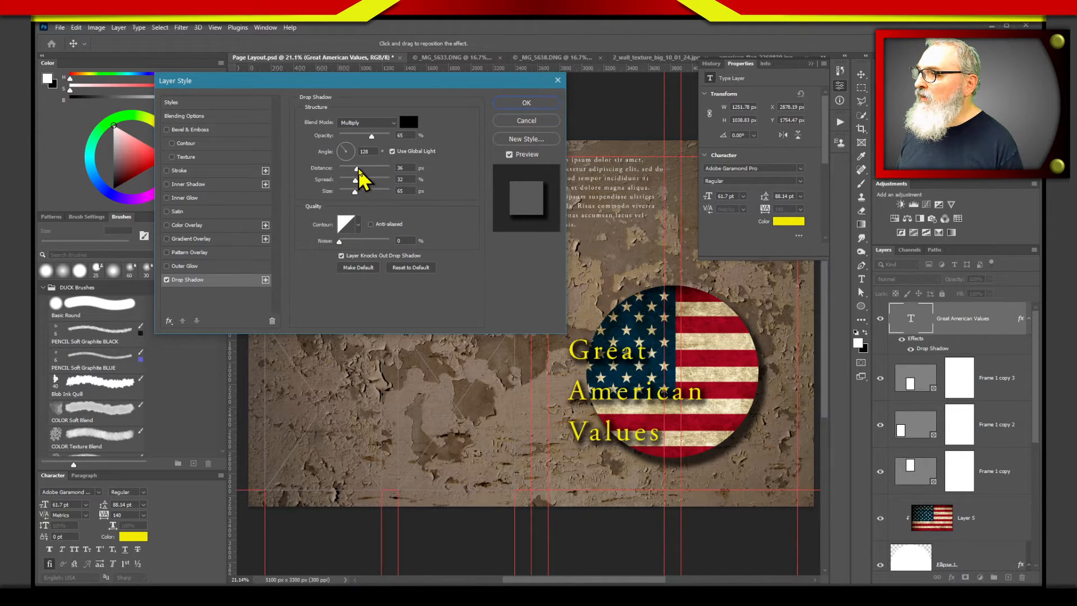
pyautogui.click(508, 105)
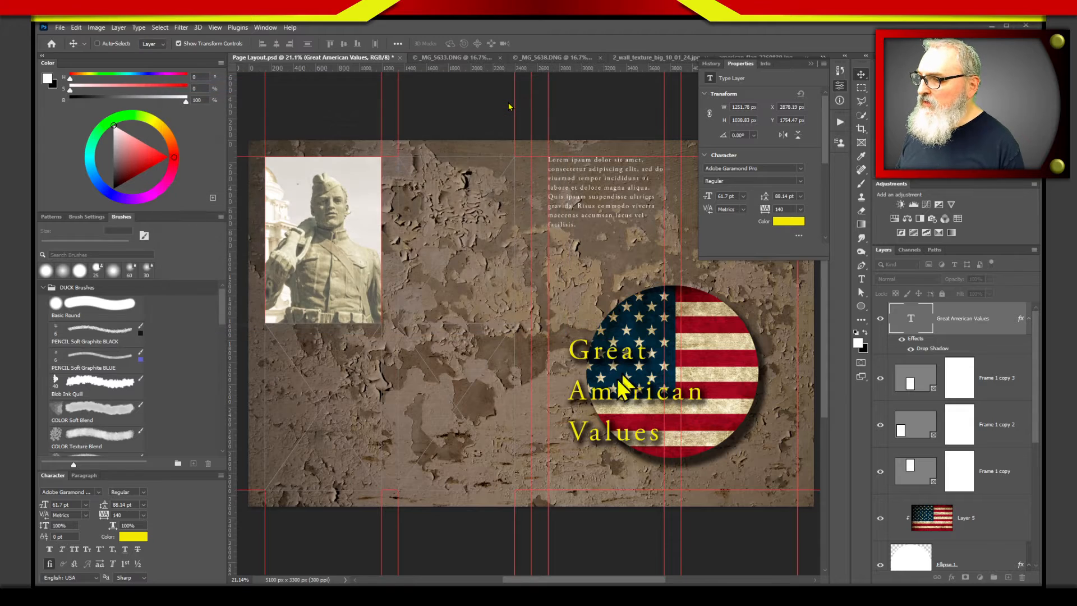
pyautogui.moveTo(582, 399); pyautogui.dragTo(568, 344)
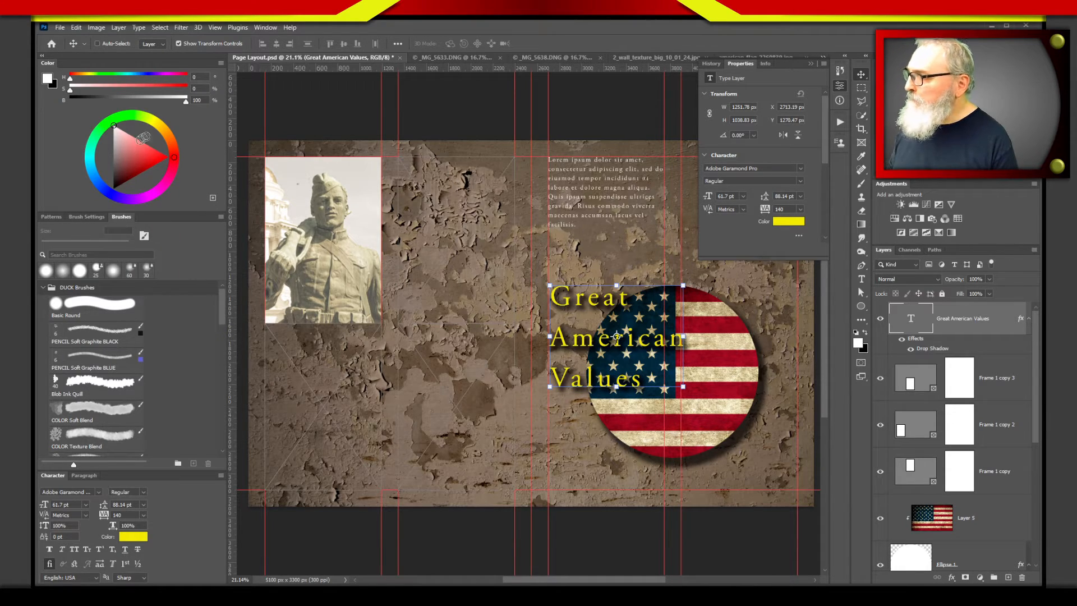
pyautogui.keyDown('ctrl'); pyautogui.click(646, 101); pyautogui.keyUp('ctrl')
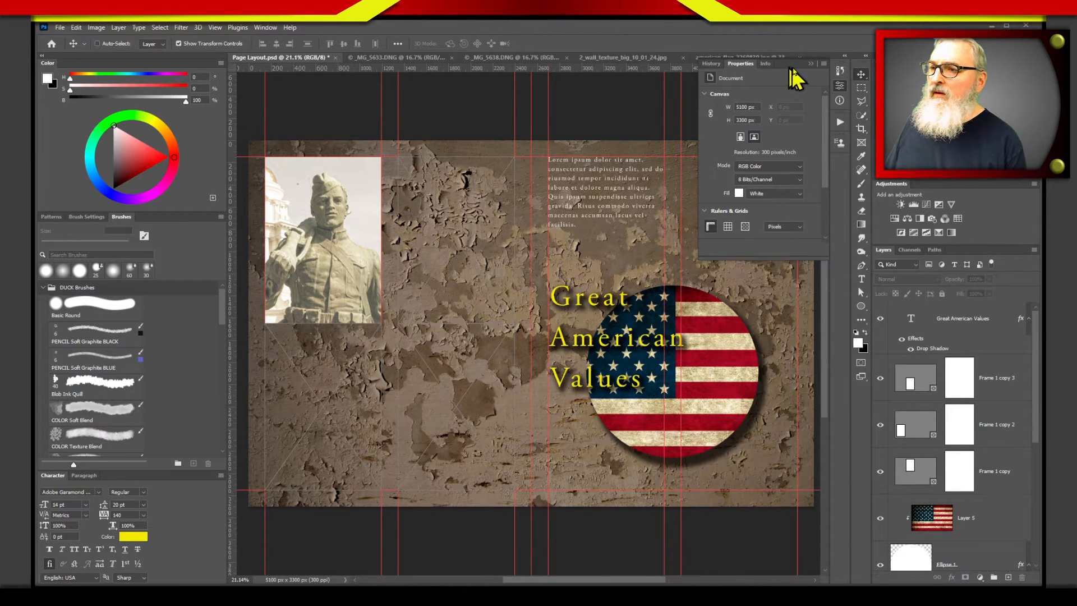
# Group the flag image layer together with the circle shape layer it is clipped to.
pyautogui.click(811, 64)
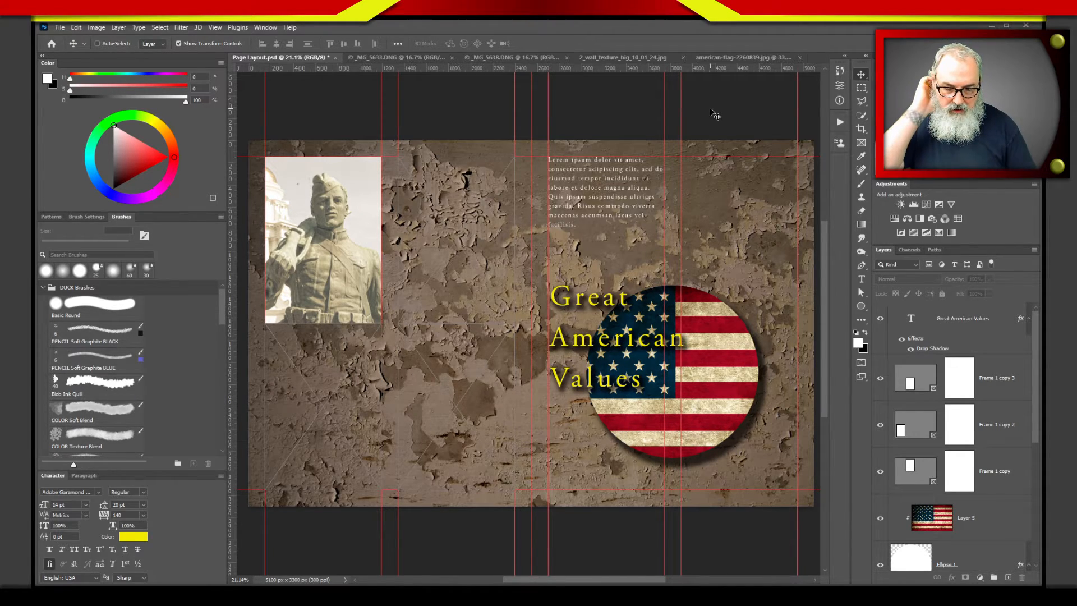
pyautogui.click(1027, 376)
pyautogui.scroll(-5, 999, 382)
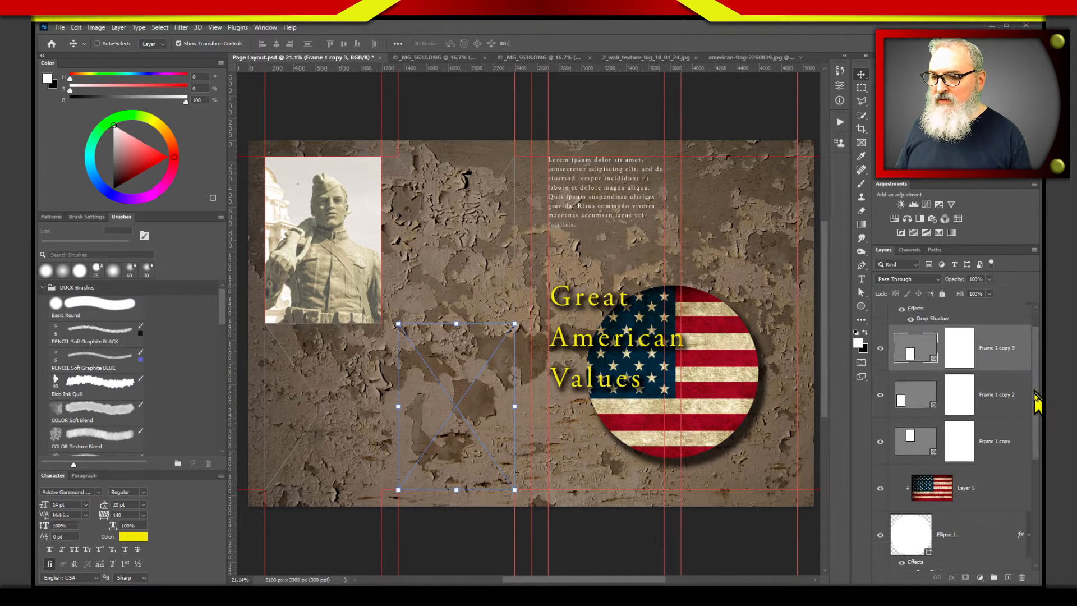
pyautogui.click(932, 364)
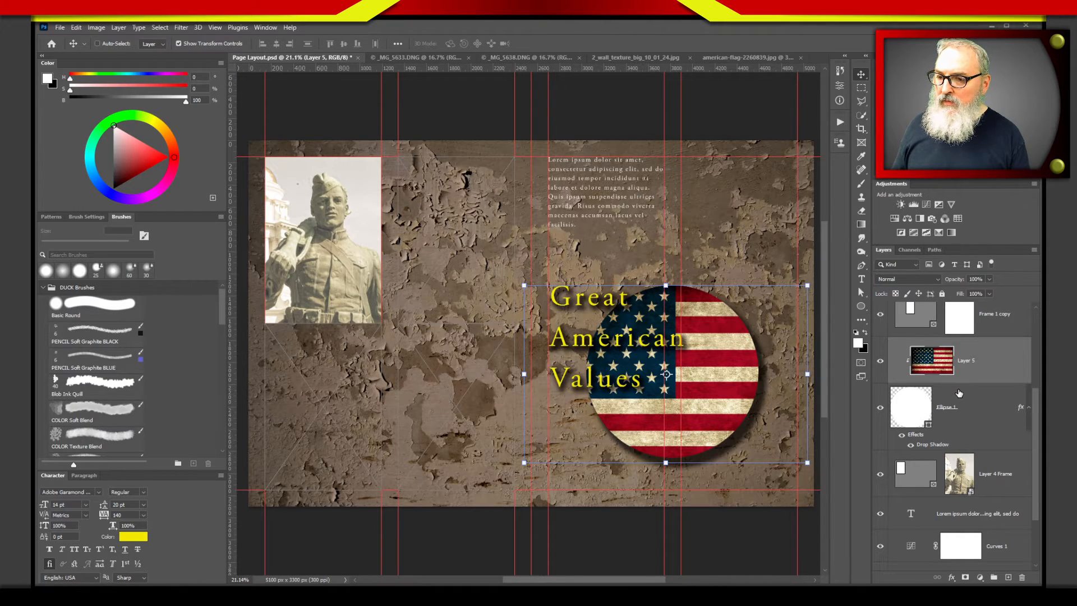
pyautogui.keyDown('shift'); pyautogui.click(971, 399); pyautogui.keyUp('shift')
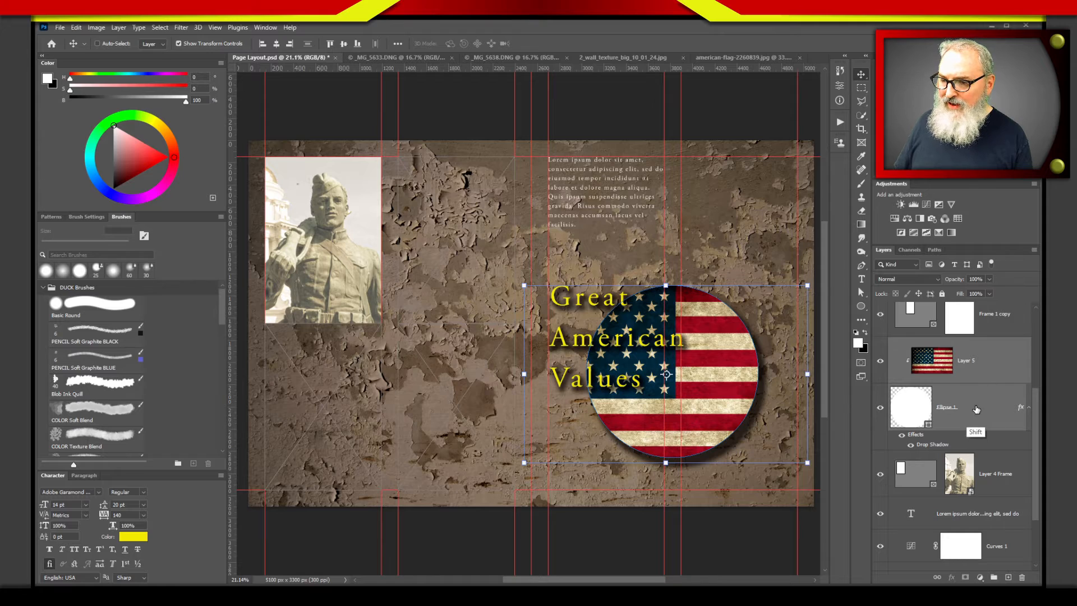
pyautogui.hotkey('ctrl', 'g')
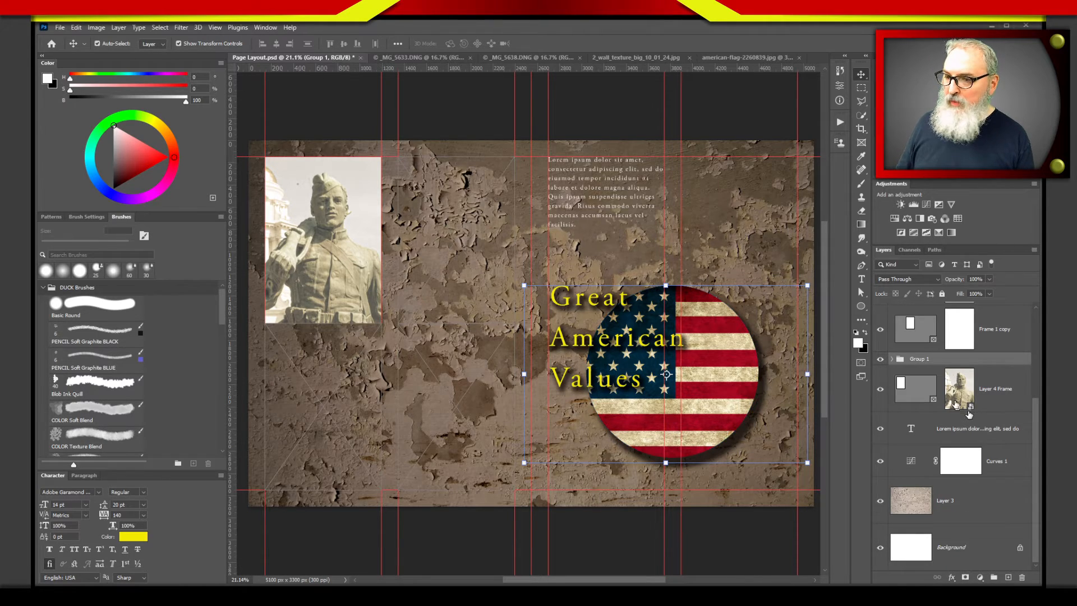
# Rename the flag group as "Amreican Flag" and move it slightly lower on the page.
pyautogui.doubleClick(919, 358)
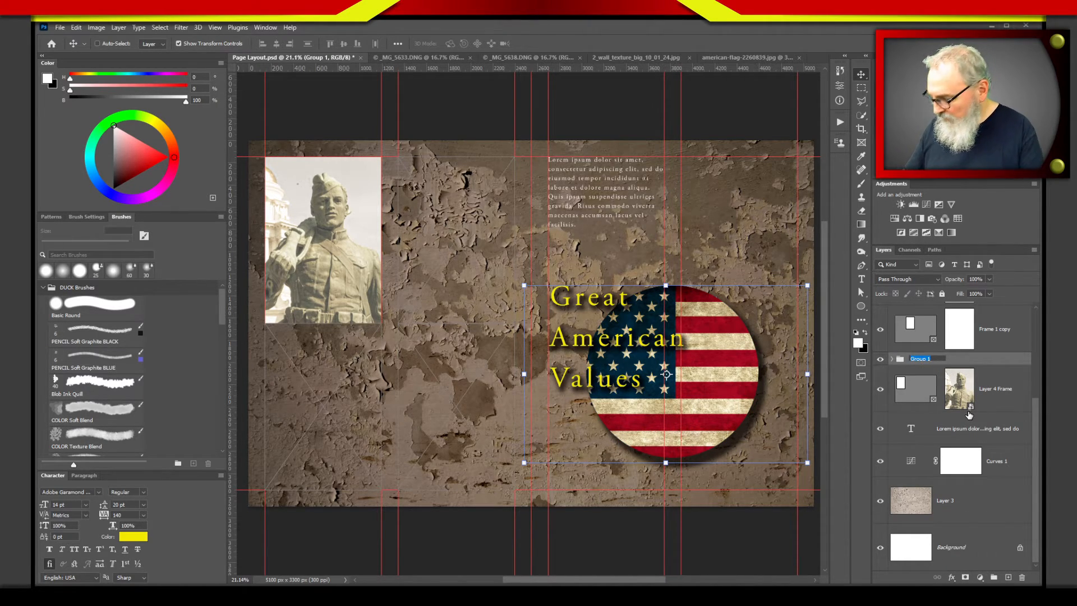
pyautogui.write('Amre')
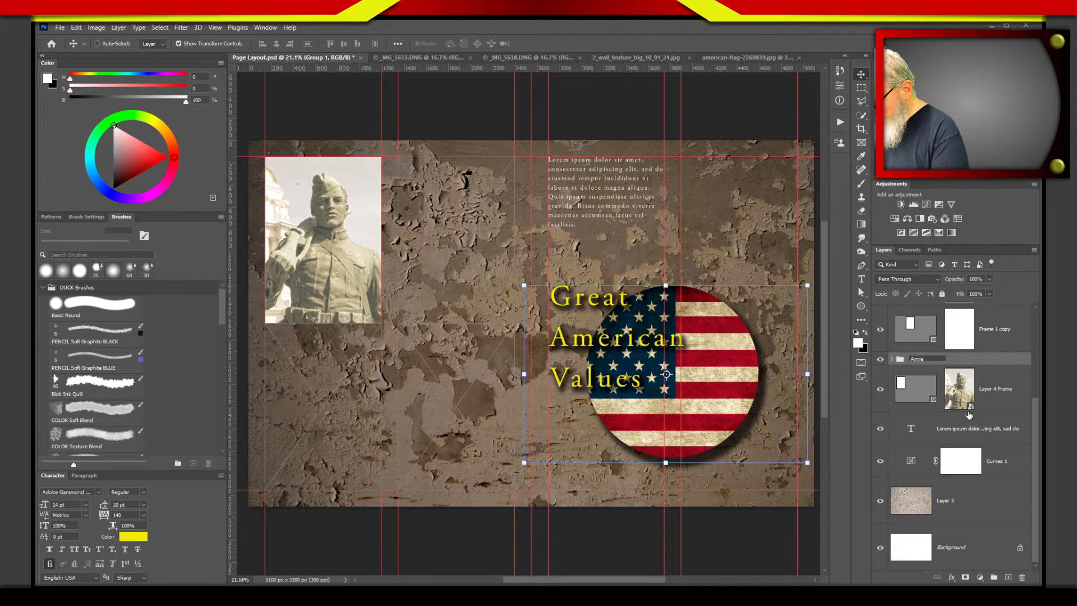
pyautogui.write('ican Fla')
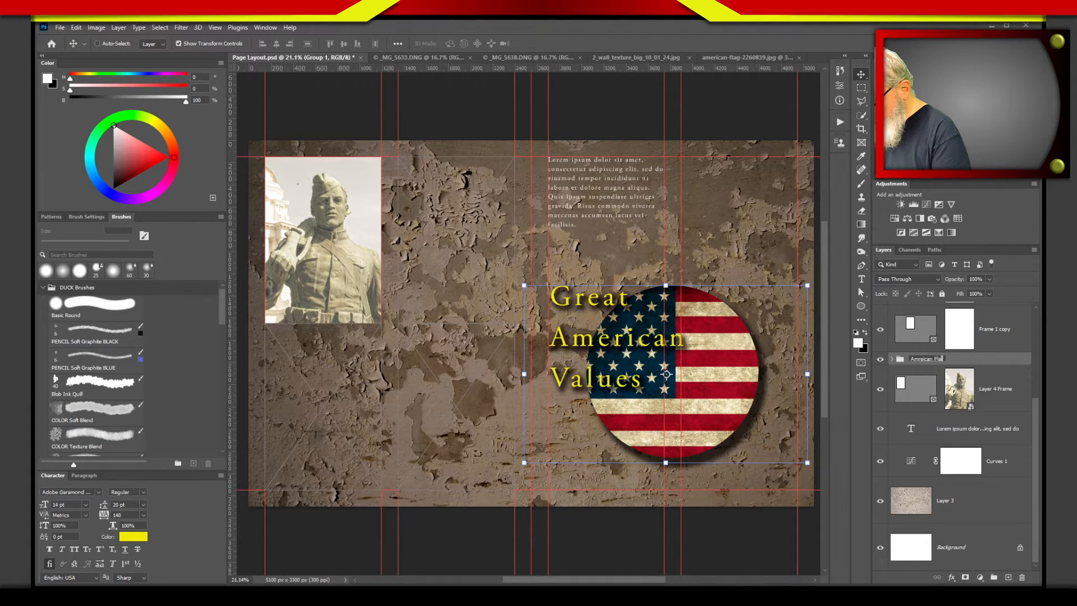
pyautogui.write('g')
pyautogui.press('Return')
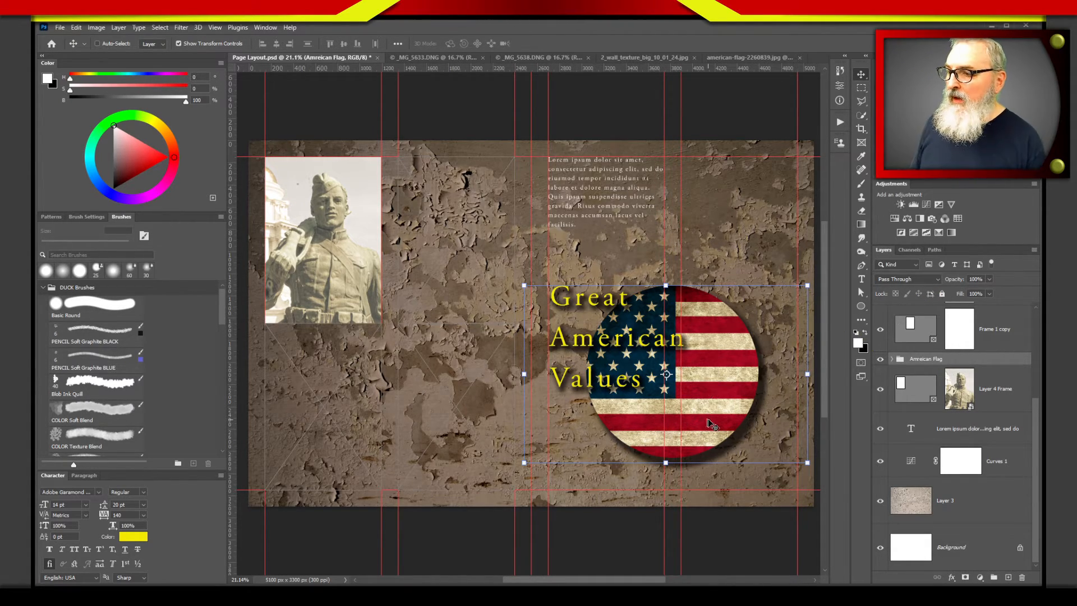
pyautogui.moveTo(708, 420)
pyautogui.mouseDown()
pyautogui.moveTo(612, 299)
pyautogui.moveTo(350, 314)
pyautogui.moveTo(453, 436)
pyautogui.moveTo(722, 440)
pyautogui.moveTo(711, 423)
pyautogui.moveTo(721, 436)
pyautogui.mouseUp()
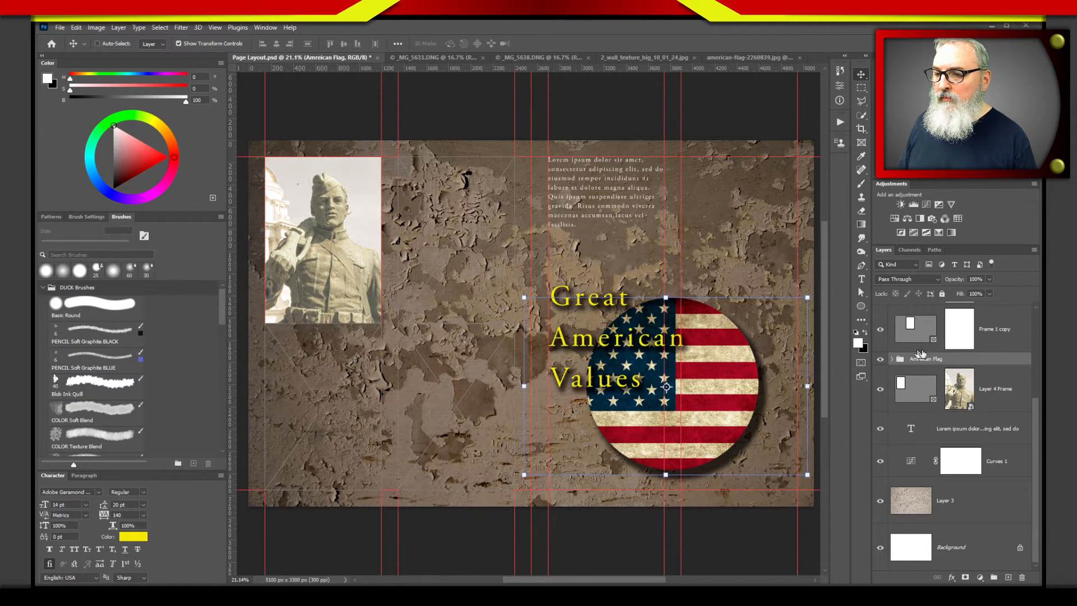
# Expand the Amreican Flag group and select the flag image layer inside it.
pyautogui.click(892, 359)
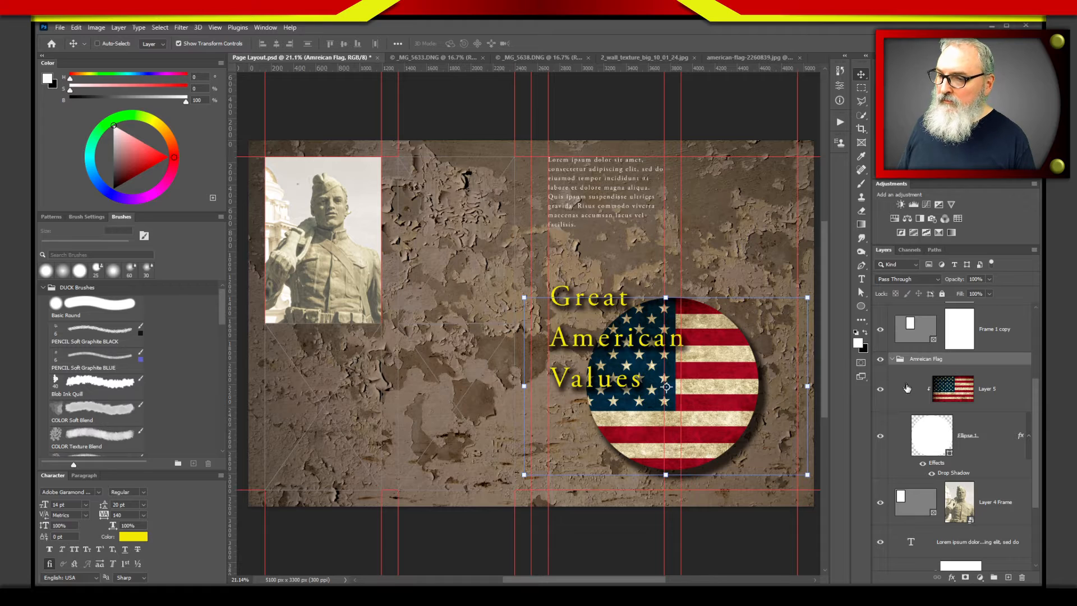
pyautogui.click(958, 400)
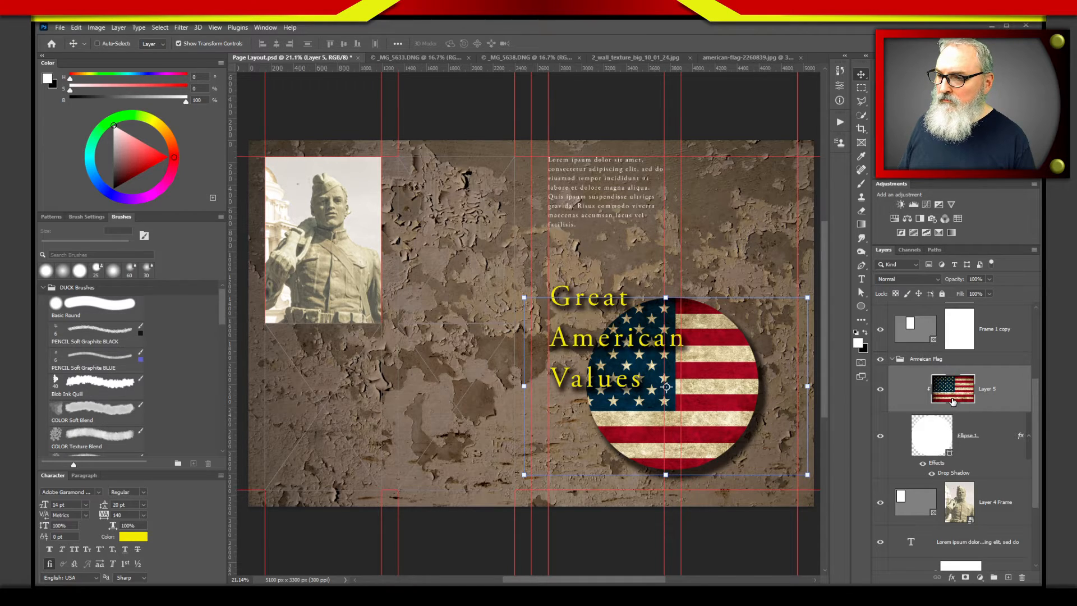
pyautogui.click(861, 128)
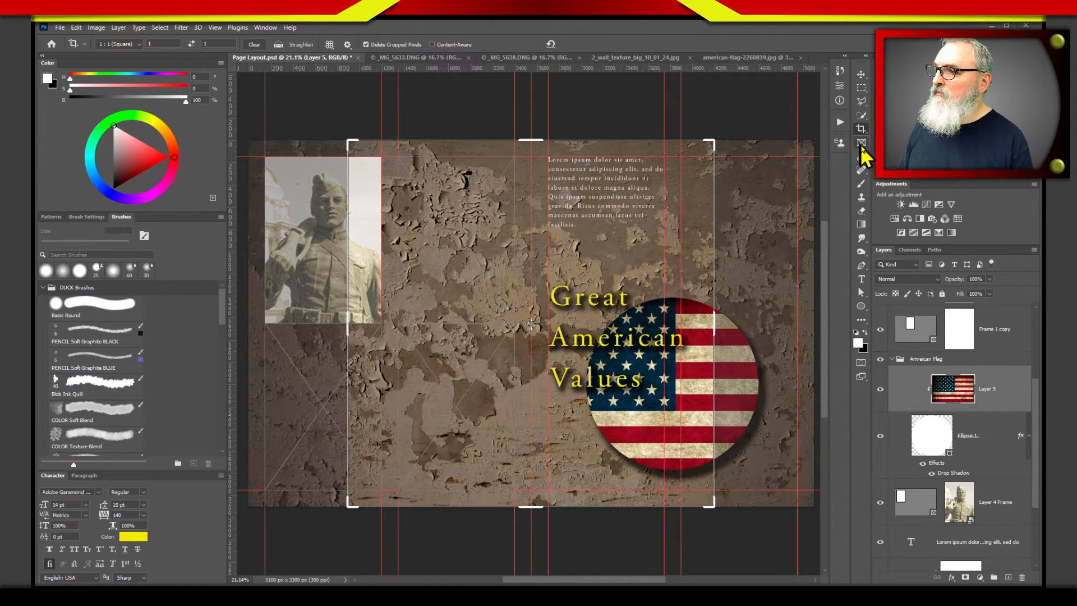
pyautogui.press('Escape')
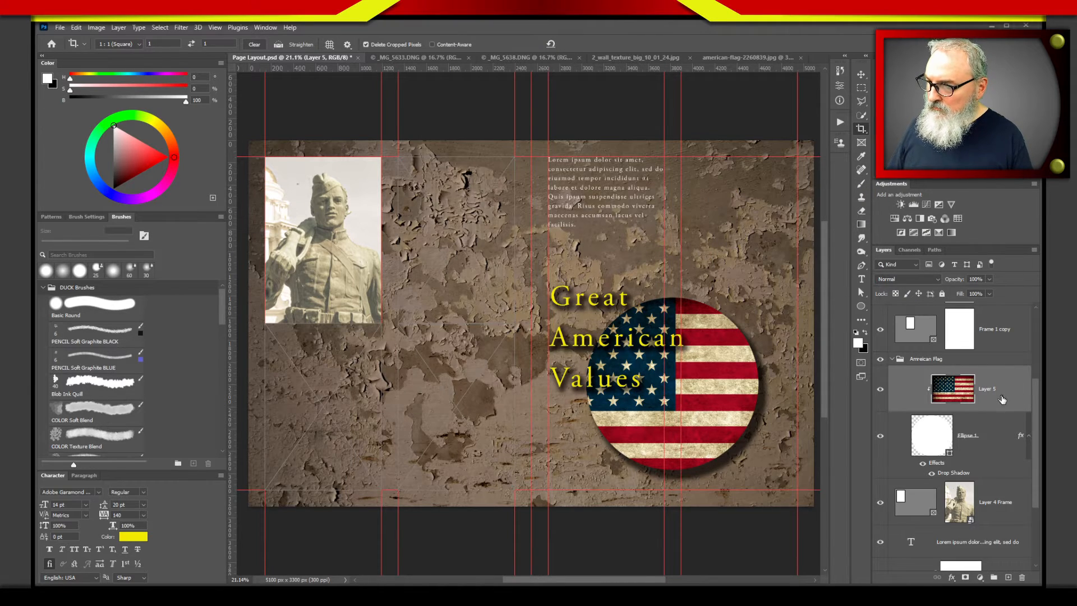
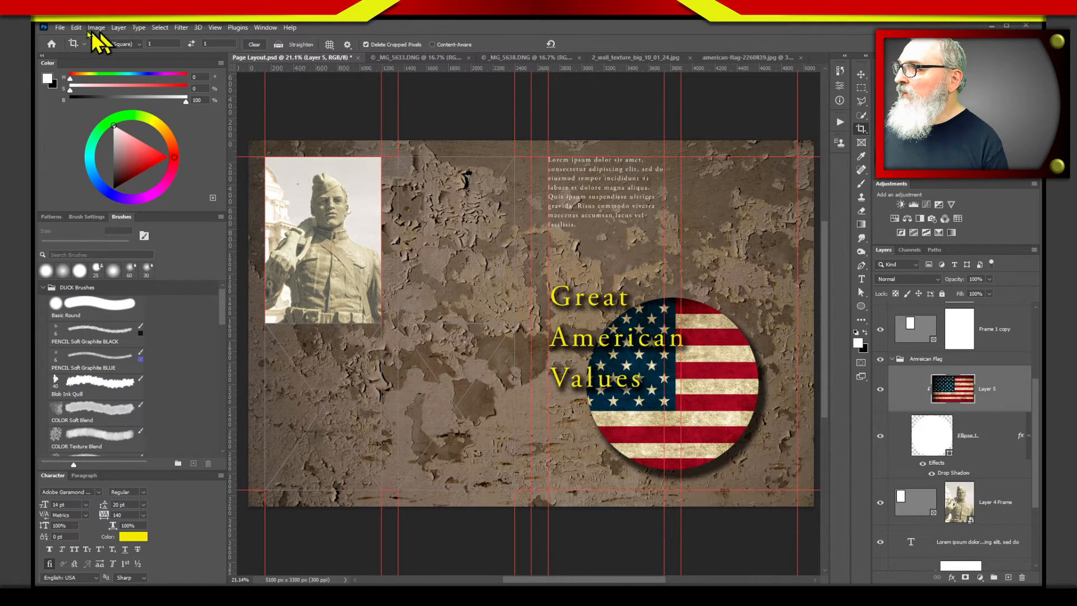
# Review the file formats available for saving Page Layout.psd and leave without saving.
pyautogui.click(59, 28)
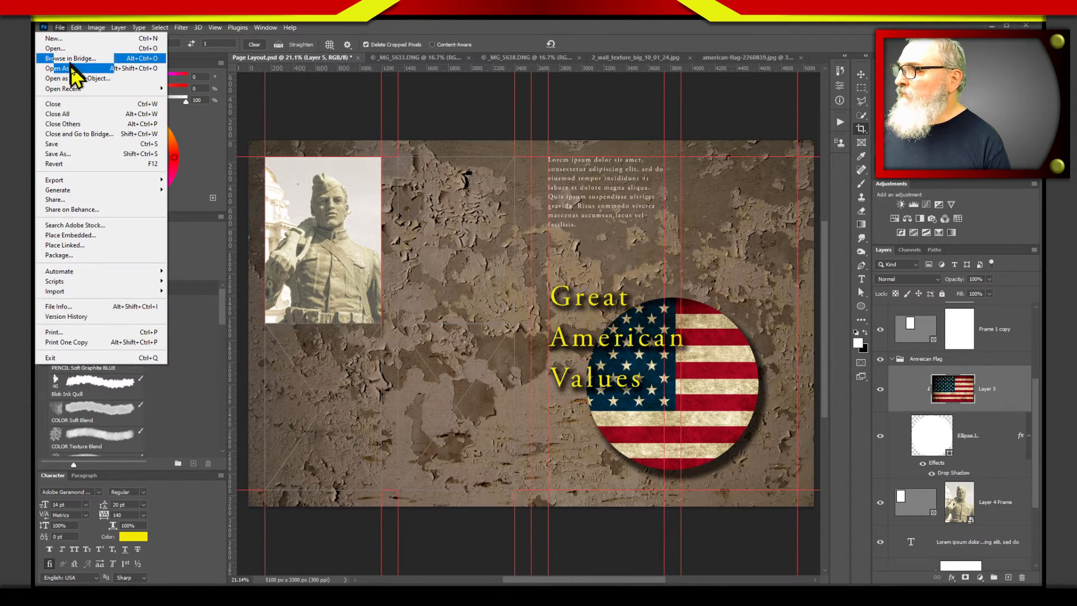
pyautogui.click(70, 154)
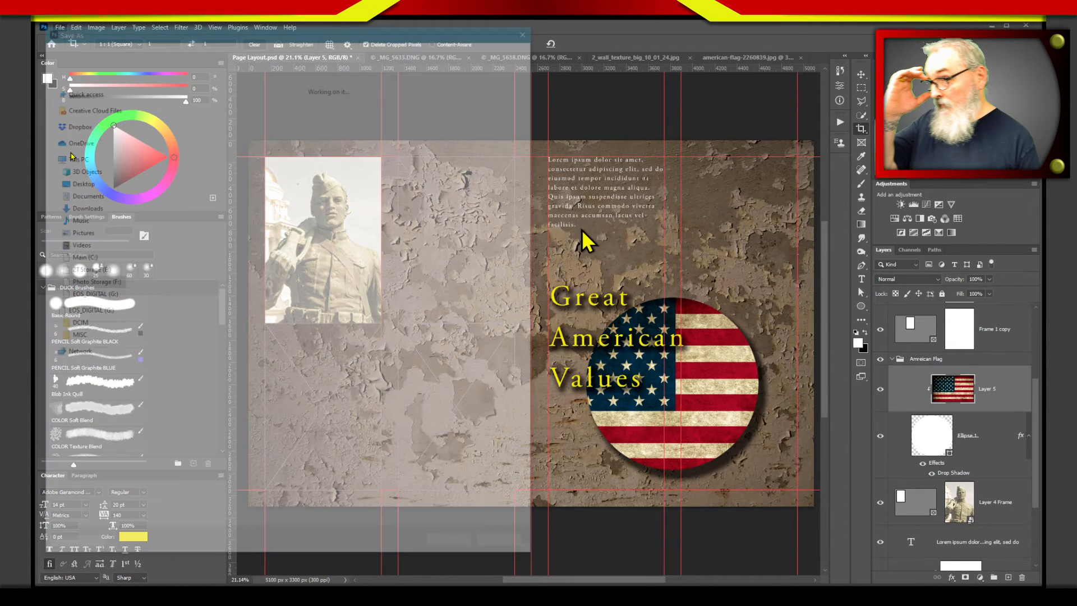
pyautogui.click(355, 465)
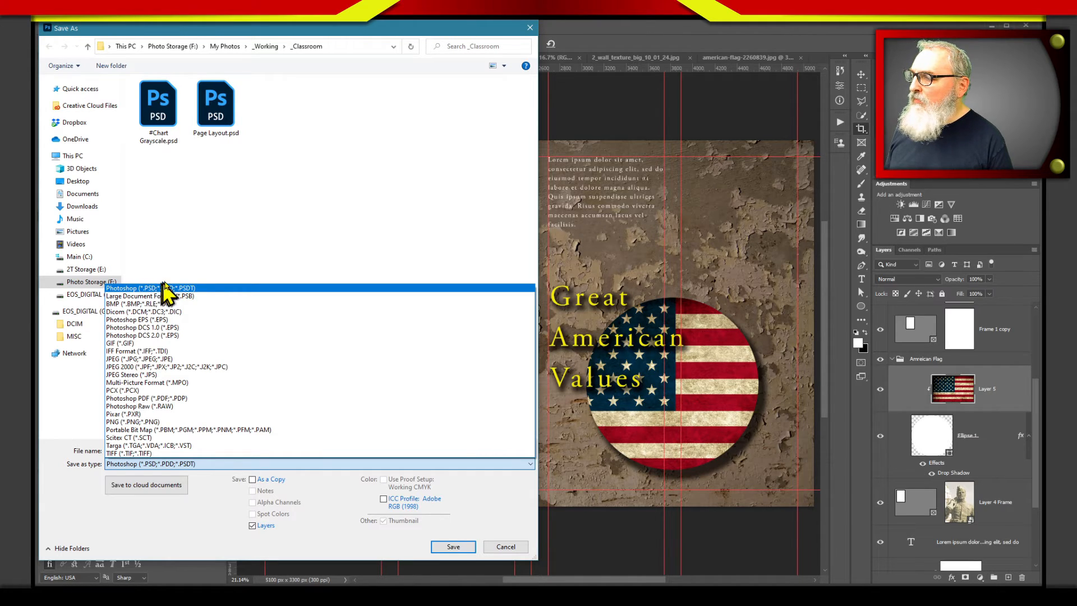
pyautogui.click(250, 266)
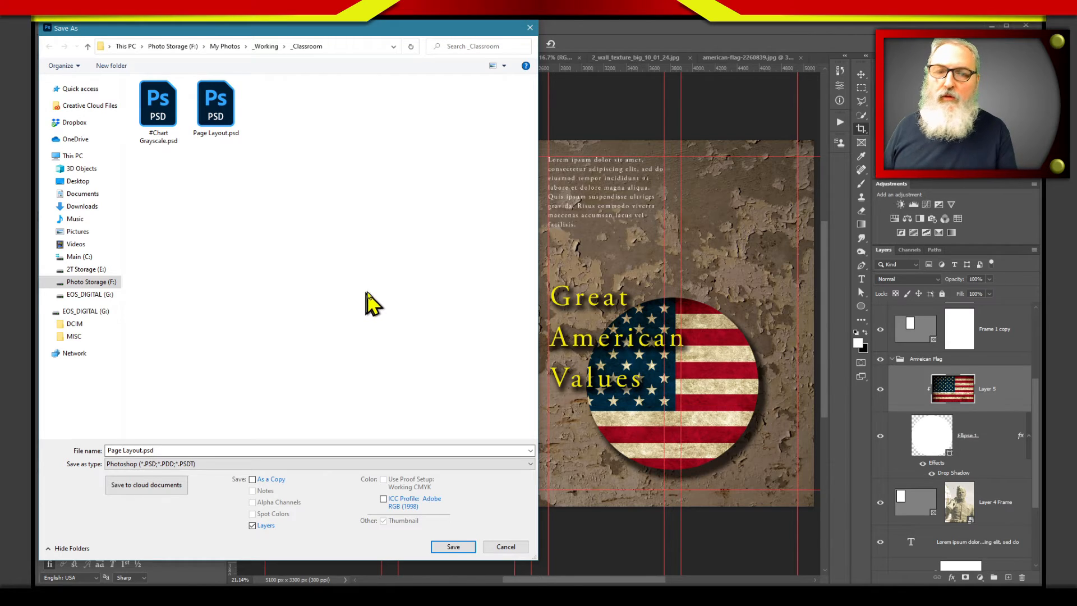
pyautogui.click(503, 547)
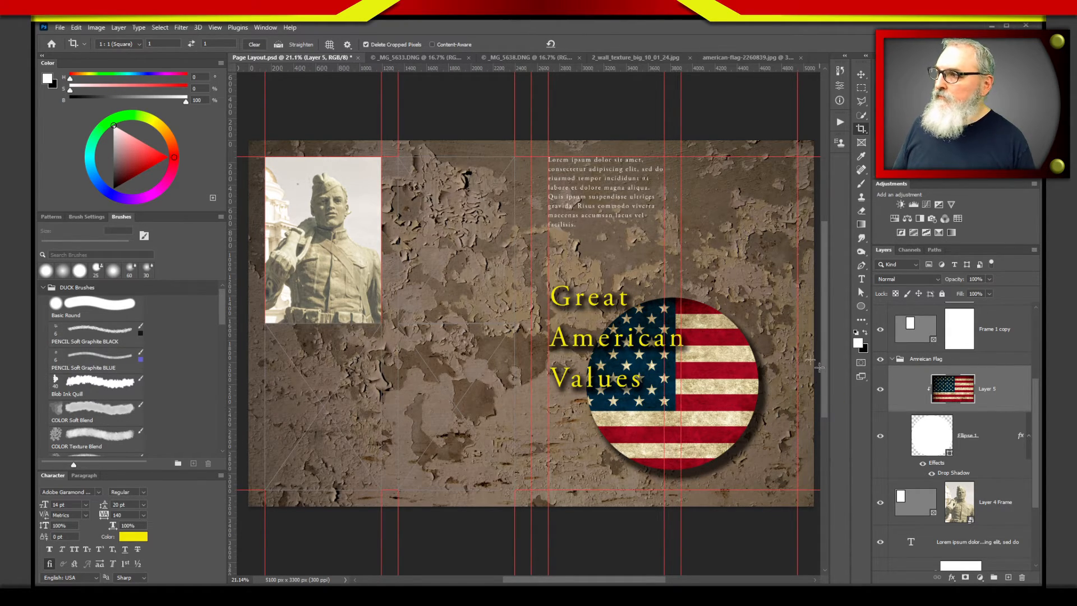
# Look at the saved templates offered for a new document and leave without creating one.
pyautogui.click(61, 29)
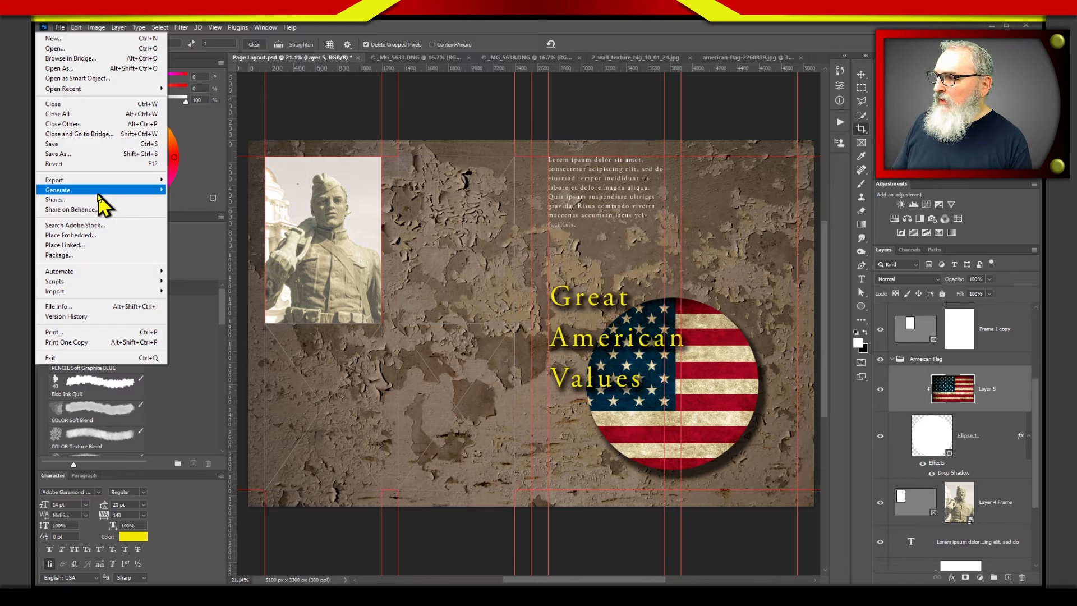
pyautogui.moveTo(94, 191)
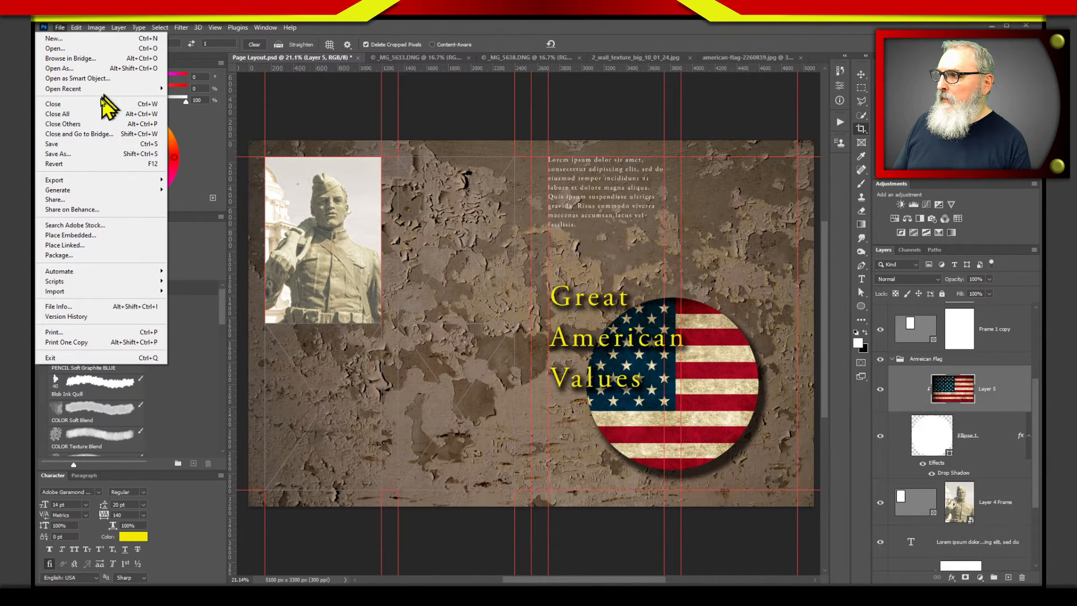
pyautogui.click(116, 41)
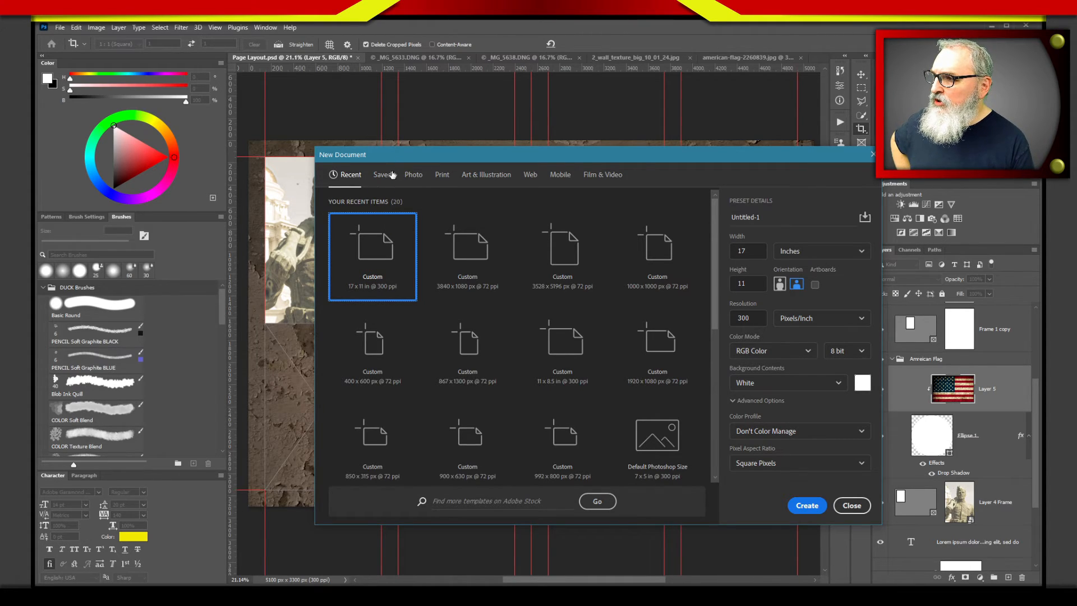
pyautogui.click(383, 176)
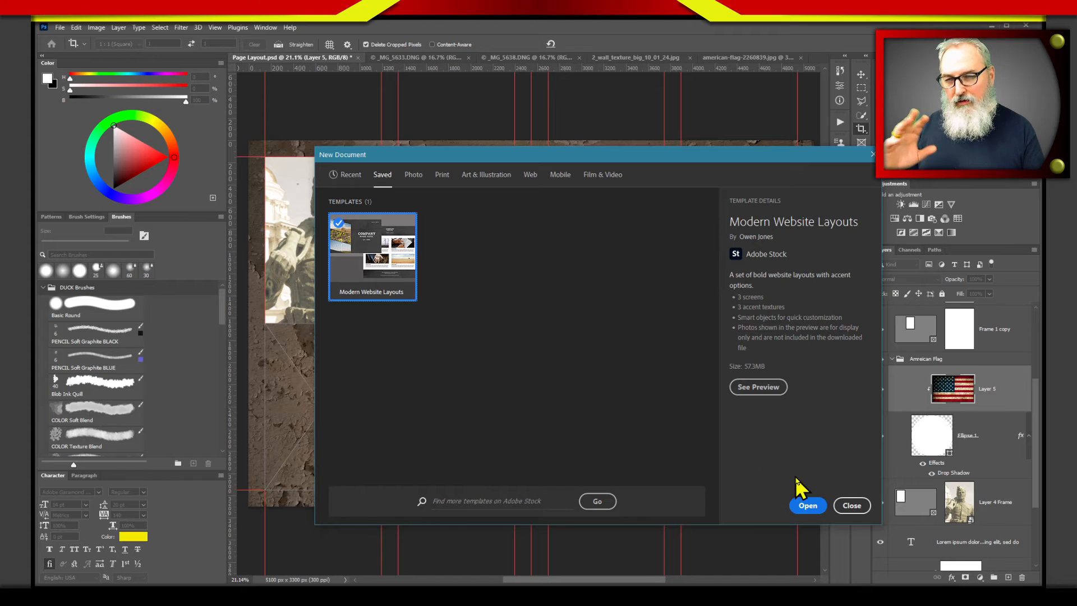
pyautogui.click(854, 505)
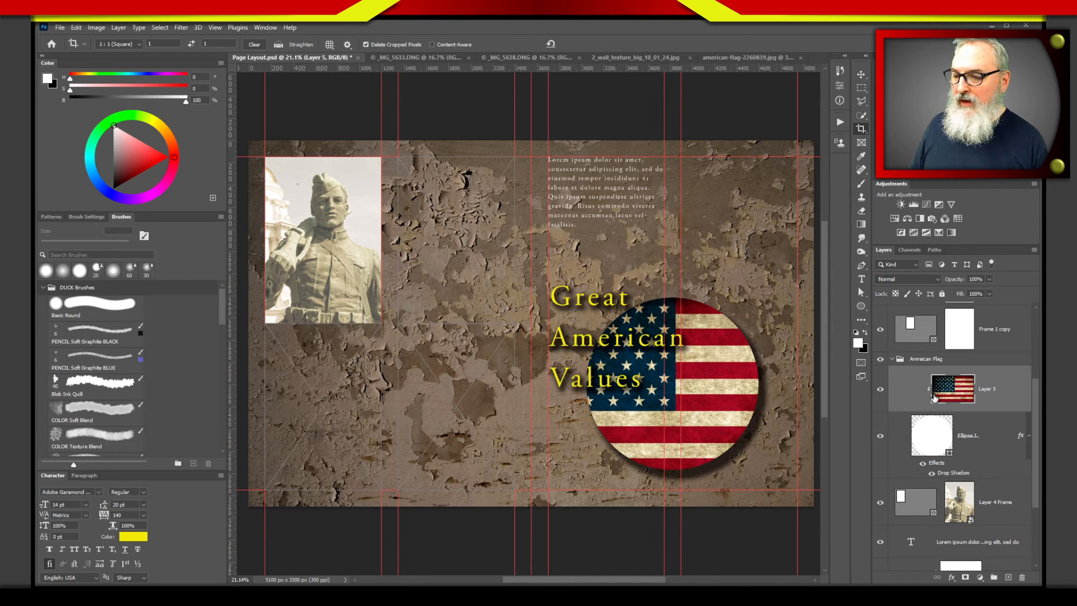
# Release and restore the flag image's clipping to the circle twice, and collapse the Amreican Flag group.
pyautogui.press('alt')
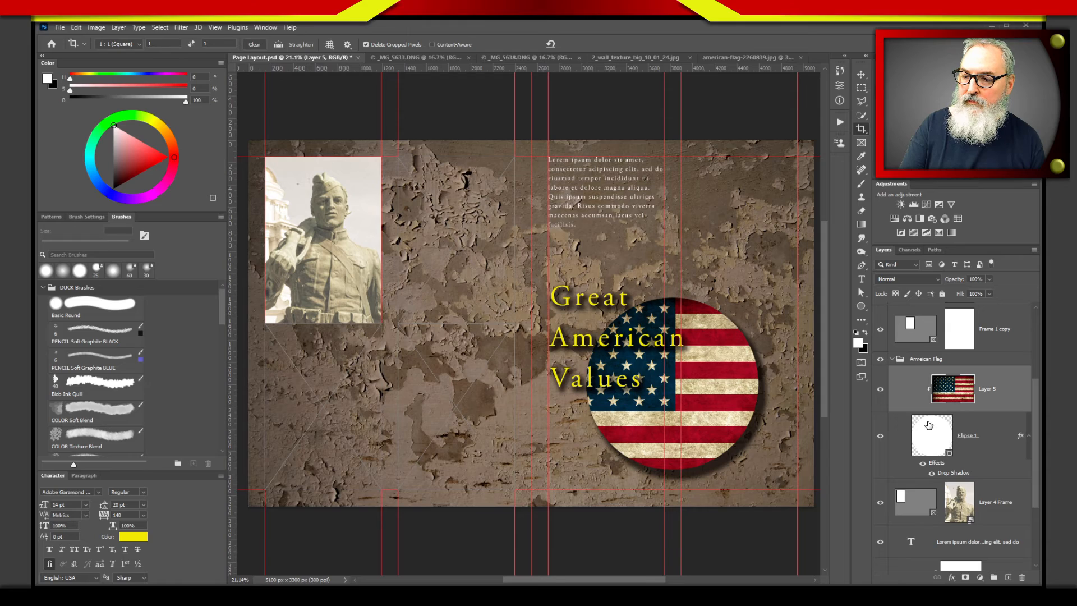
pyautogui.press('alt')
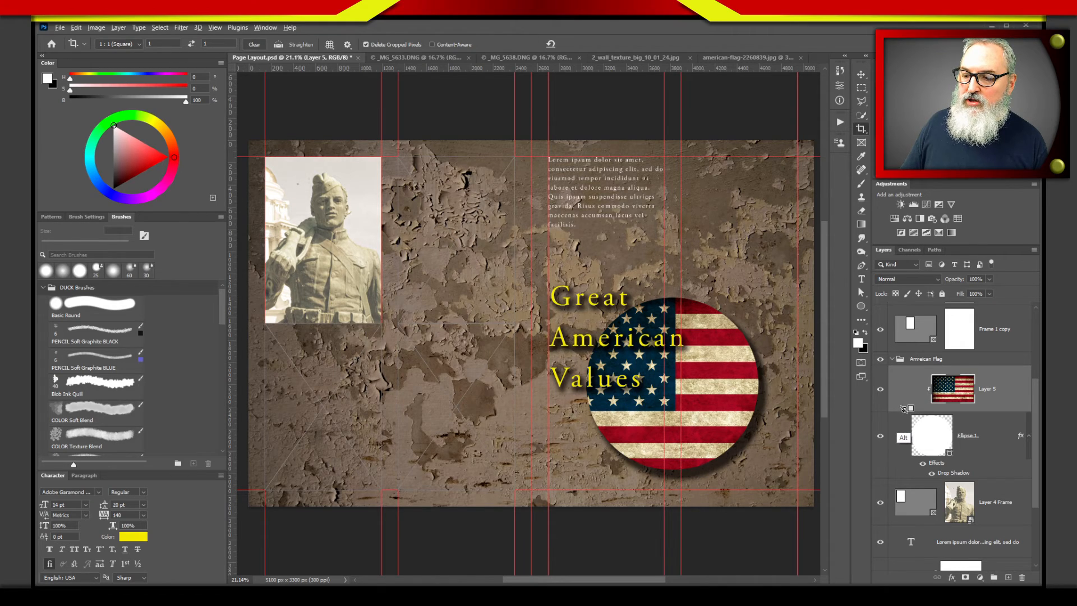
pyautogui.keyDown('alt'); pyautogui.click(903, 408); pyautogui.keyUp('alt')
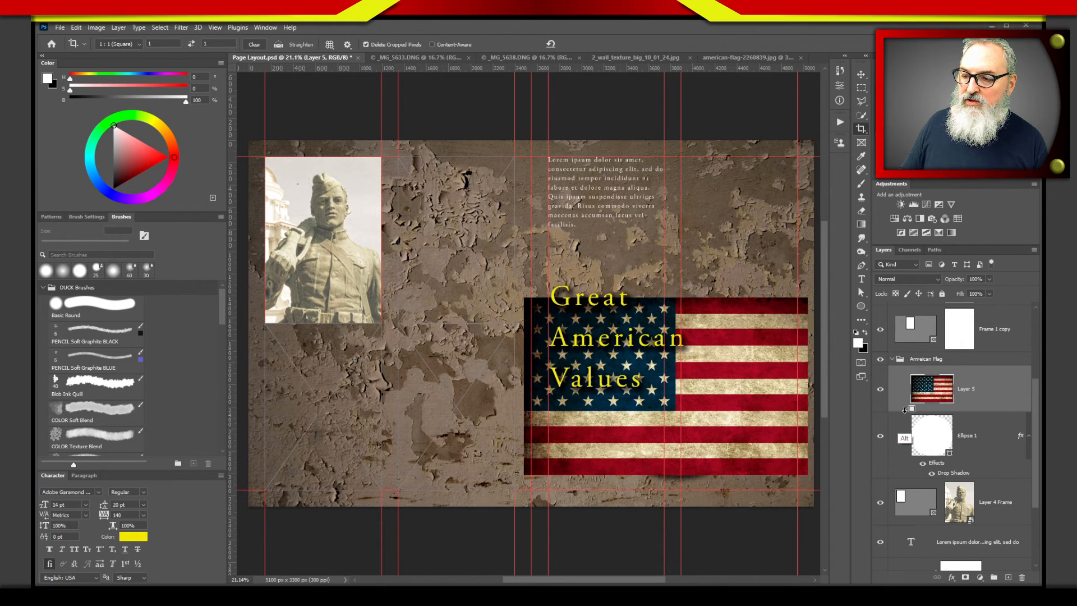
pyautogui.keyDown('alt'); pyautogui.click(907, 409); pyautogui.keyUp('alt')
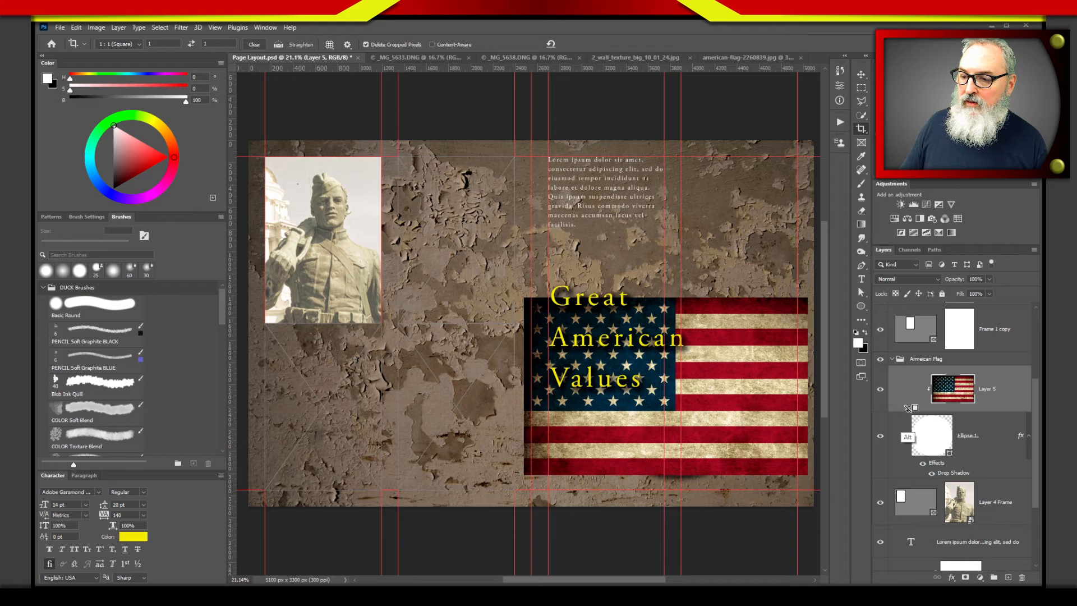
pyautogui.keyDown('alt'); pyautogui.click(905, 409); pyautogui.keyUp('alt')
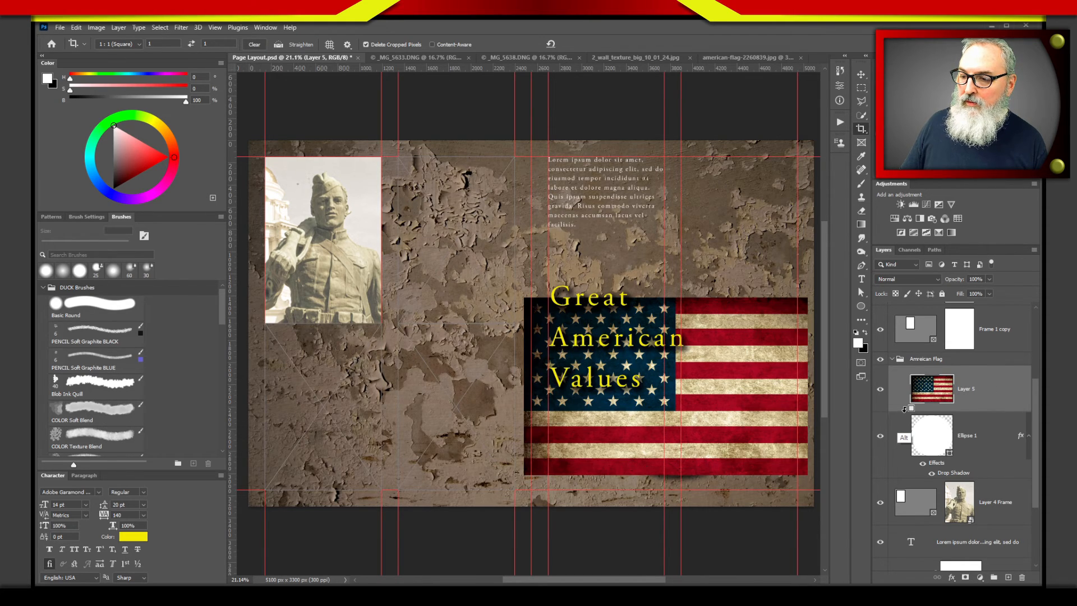
pyautogui.keyDown('alt'); pyautogui.click(905, 410); pyautogui.keyUp('alt')
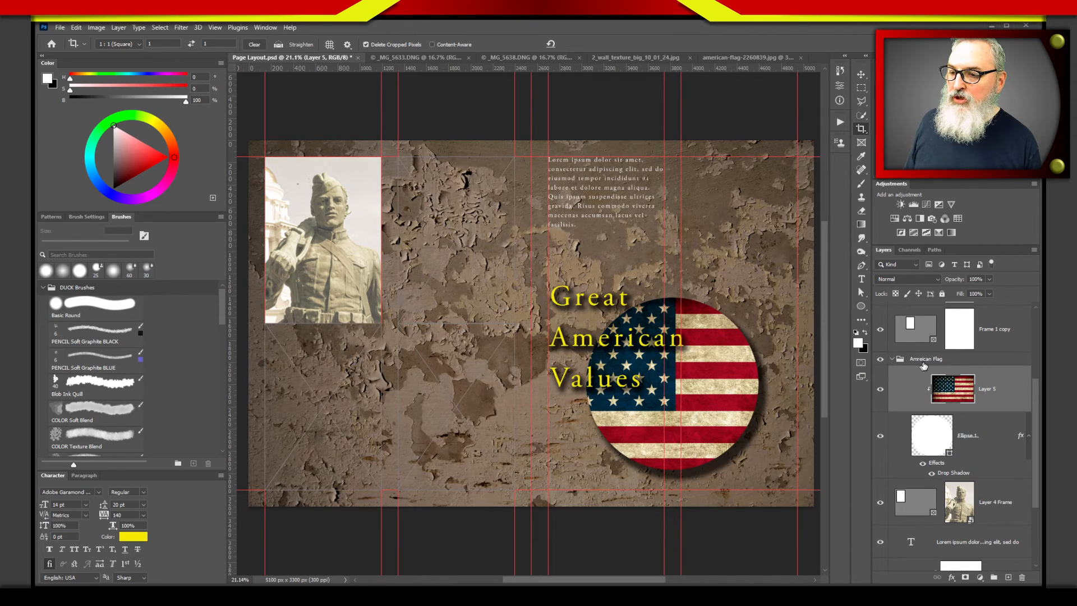
pyautogui.click(894, 362)
pyautogui.click(892, 360)
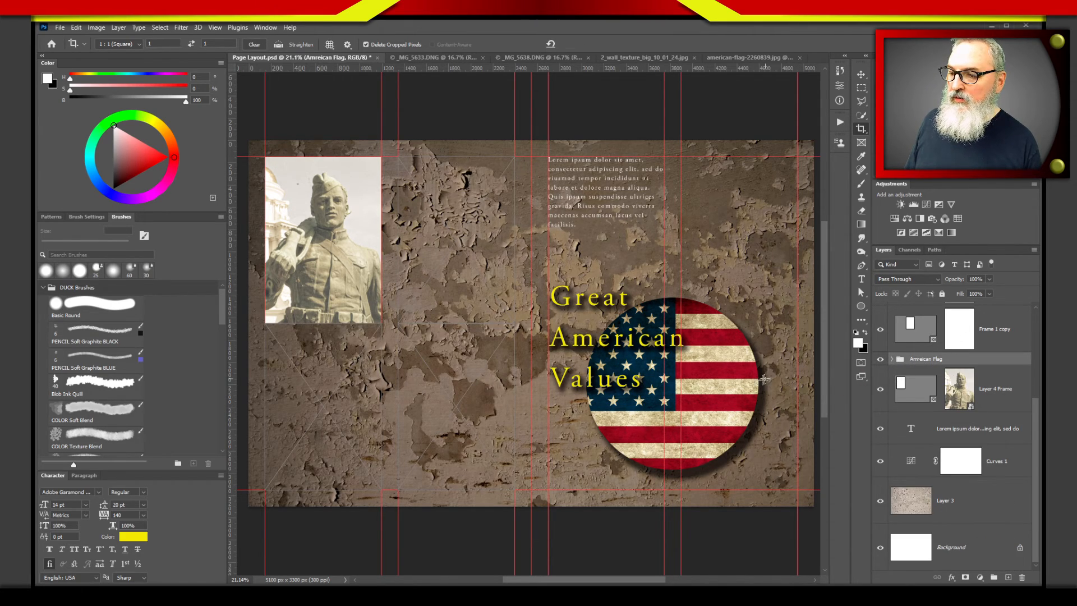